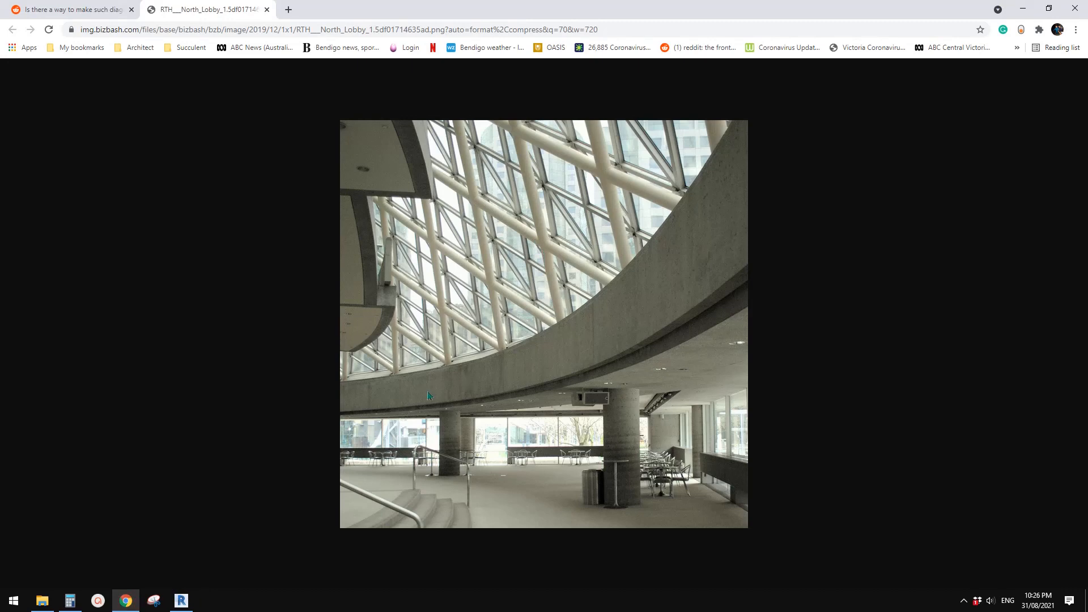
- Switch to Revit and create a new family from the Metric Curtain Panel Pattern Based template
{"action": "left_click", "coordinate": [182, 601]}
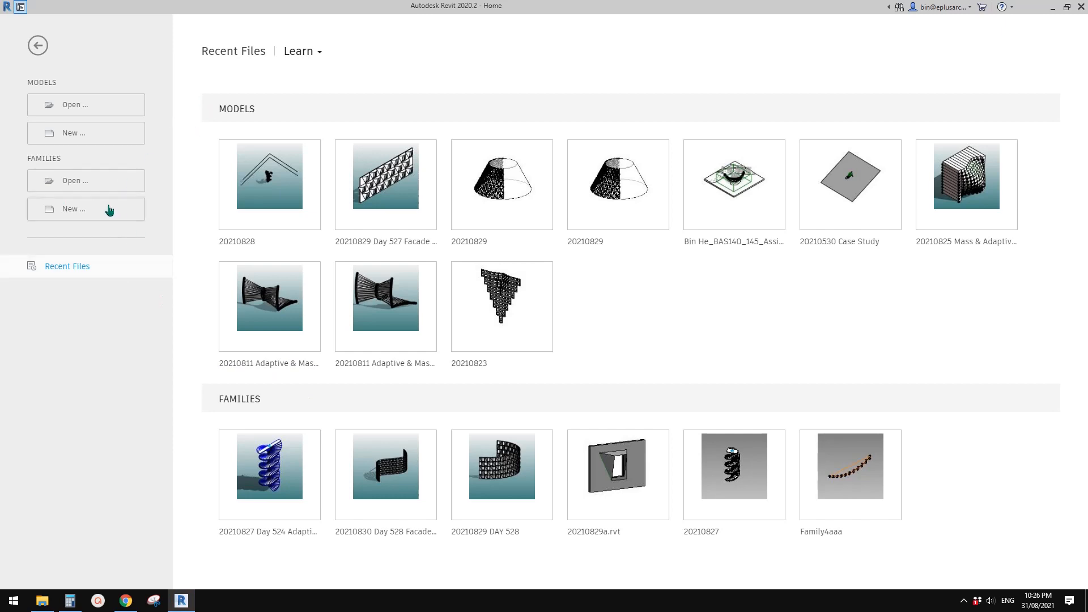
{"action": "left_click", "coordinate": [90, 209]}
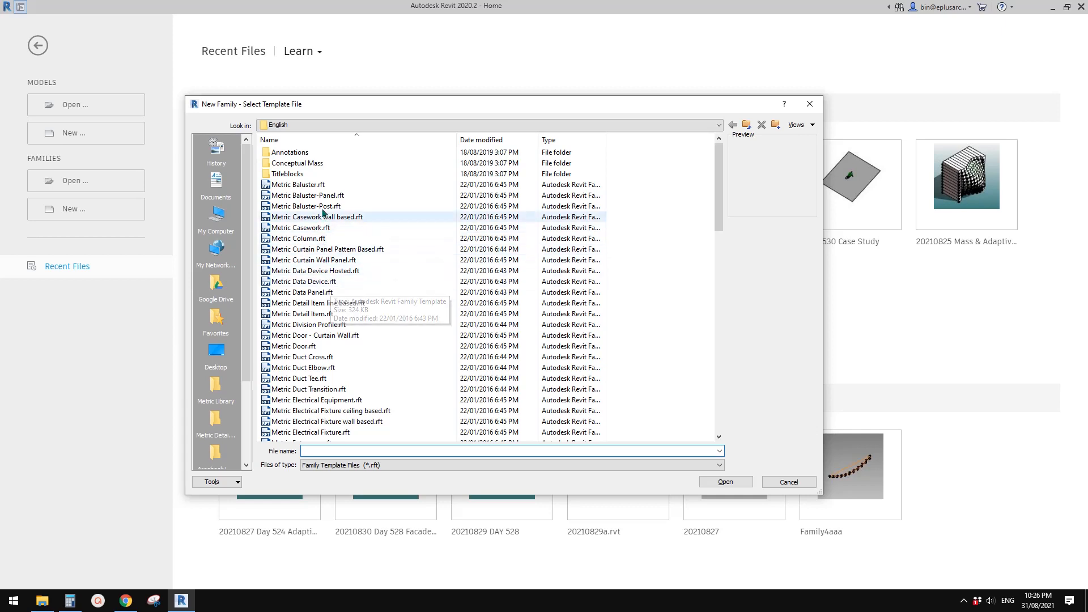
{"action": "left_click", "coordinate": [337, 251]}
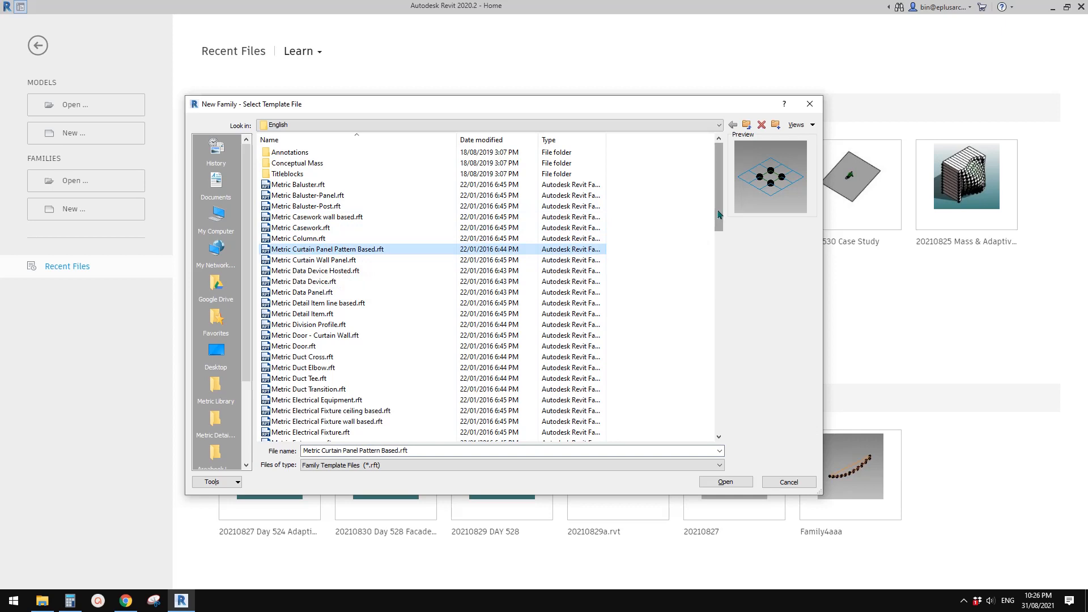
{"action": "scroll", "coordinate": [357, 213], "scroll_direction": "down", "scroll_amount": 1}
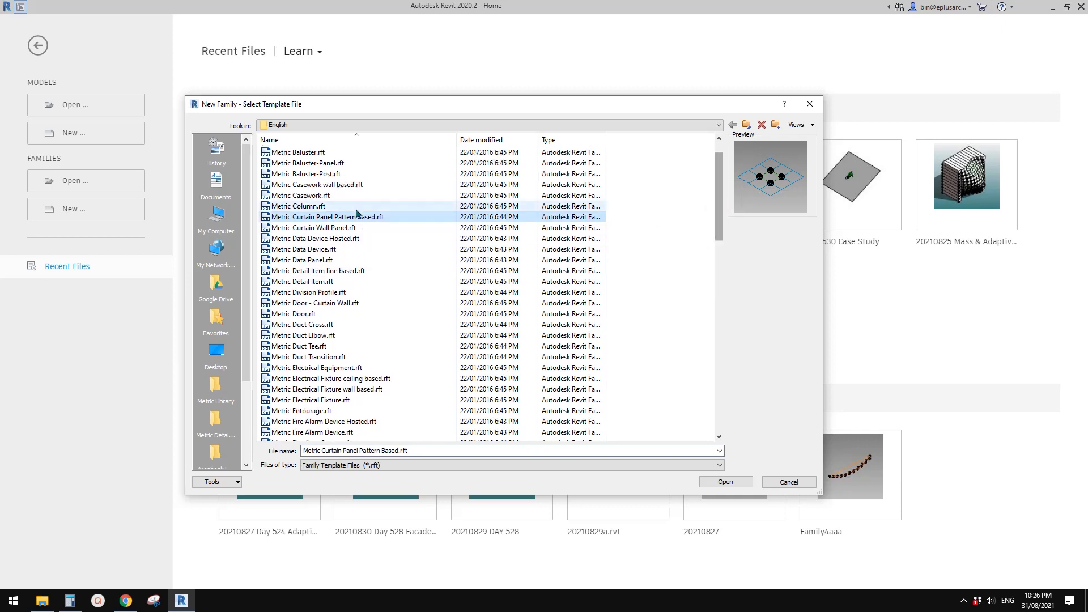
{"action": "left_click_drag", "start_coordinate": [720, 202], "coordinate": [727, 283]}
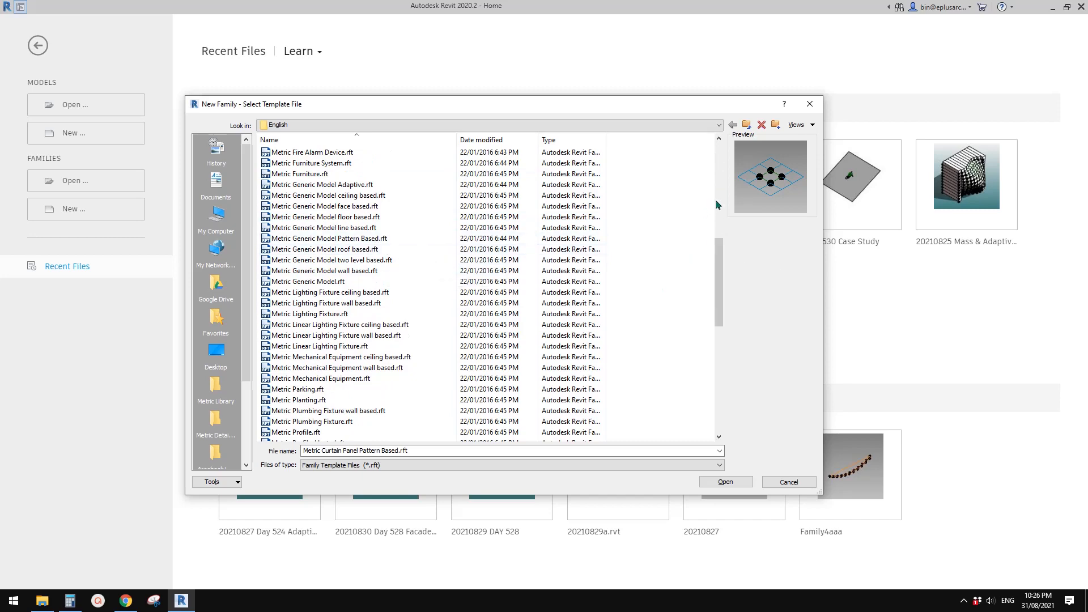
{"action": "left_click", "coordinate": [734, 482]}
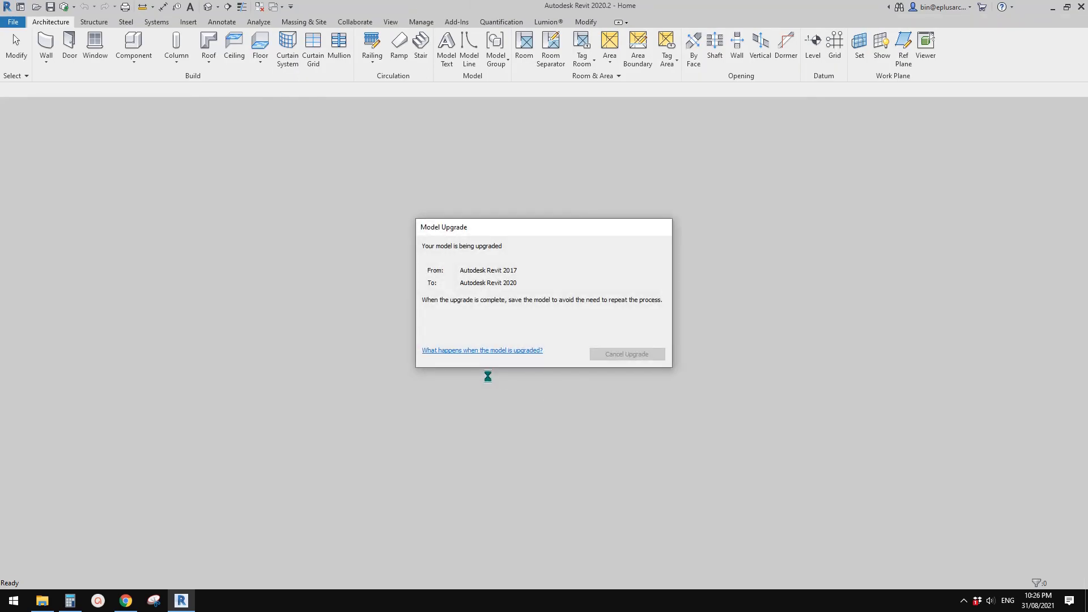
- Snip the diagrid facade area of the browser's lobby photo with Snipping Tool and outline one diamond panel with the pen
{"action": "left_click", "coordinate": [129, 605]}
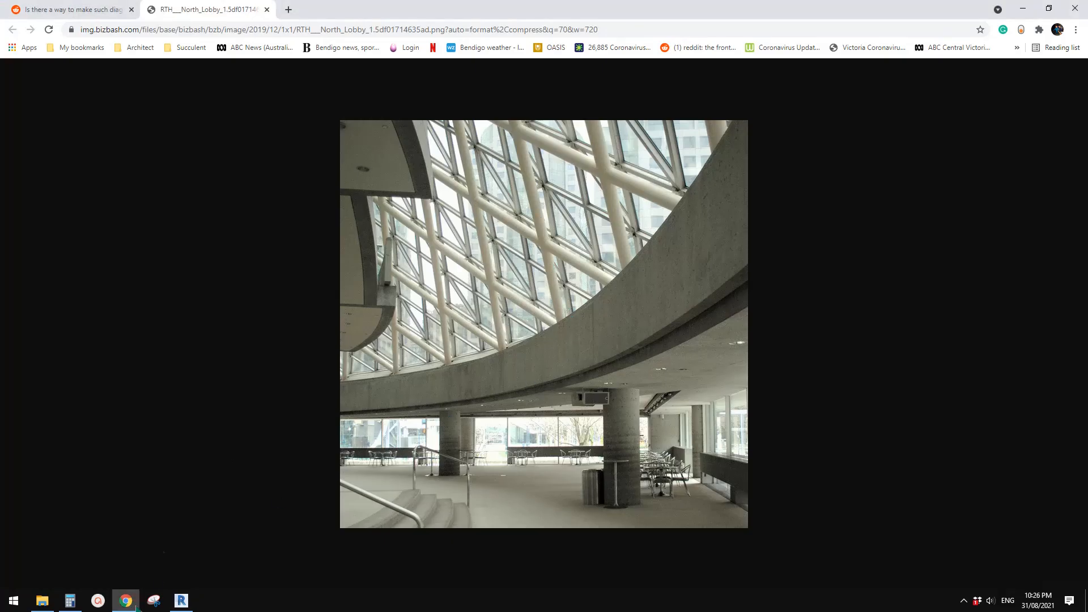
{"action": "left_click", "coordinate": [154, 601]}
{"action": "left_click", "coordinate": [333, 331]}
{"action": "left_click_drag", "start_coordinate": [367, 134], "coordinate": [748, 399]}
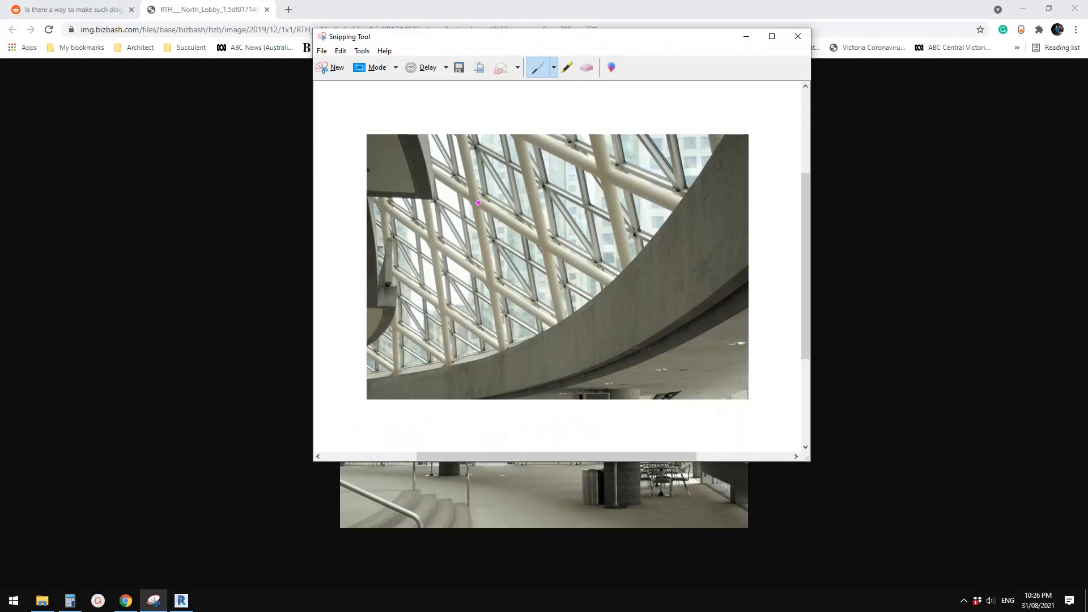
{"action": "mouse_move", "coordinate": [479, 202]}
{"action": "left_mouse_down"}
{"action": "mouse_move", "coordinate": [547, 246]}
{"action": "mouse_move", "coordinate": [560, 322]}
{"action": "left_mouse_up"}
{"action": "mouse_move", "coordinate": [478, 202]}
{"action": "left_mouse_down"}
{"action": "mouse_move", "coordinate": [491, 287]}
{"action": "mouse_move", "coordinate": [504, 271]}
{"action": "mouse_move", "coordinate": [521, 303]}
{"action": "mouse_move", "coordinate": [559, 326]}
{"action": "left_mouse_up"}
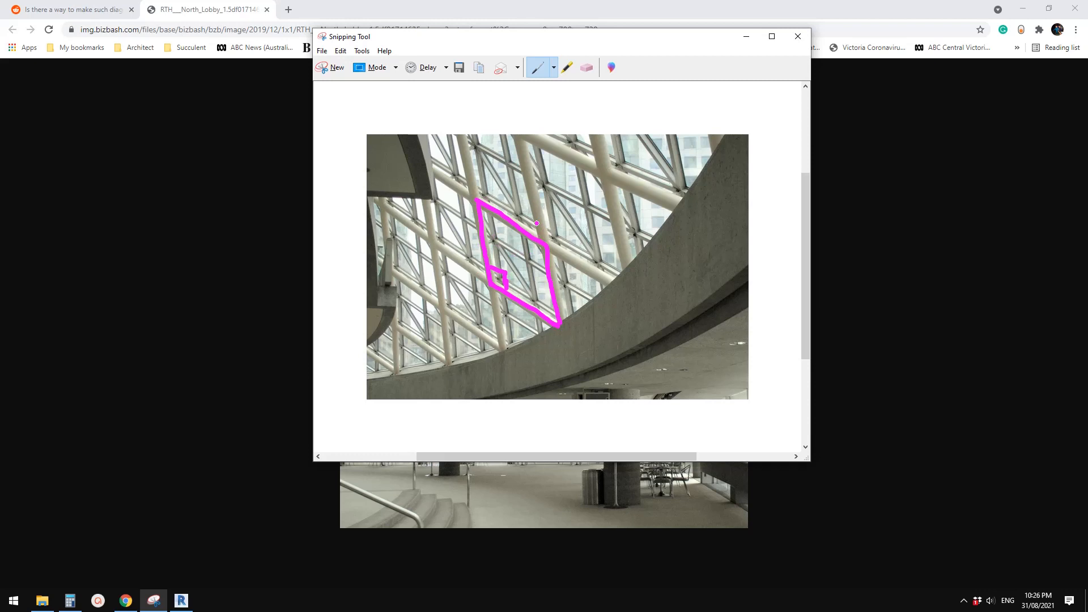
- Sketch an enlarged diamond panel beside the outlined one, with two crossing inner members and a diagonal near each side corner
{"action": "mouse_move", "coordinate": [682, 148]}
{"action": "left_mouse_down"}
{"action": "mouse_move", "coordinate": [610, 218]}
{"action": "mouse_move", "coordinate": [663, 340]}
{"action": "mouse_move", "coordinate": [743, 258]}
{"action": "mouse_move", "coordinate": [689, 149]}
{"action": "left_mouse_up"}
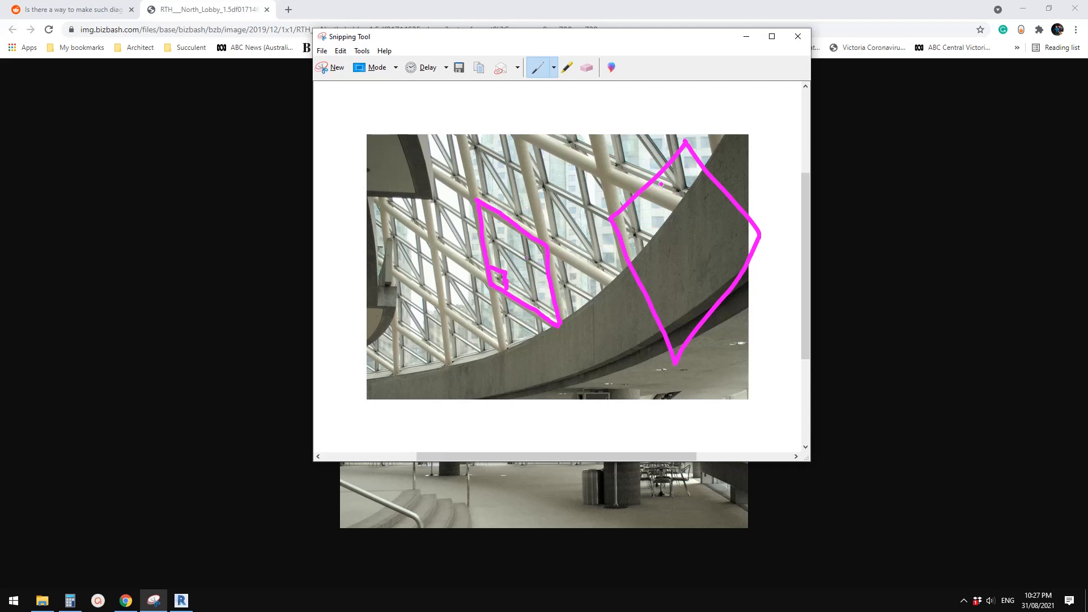
{"action": "left_click_drag", "start_coordinate": [651, 191], "coordinate": [719, 275]}
{"action": "left_click_drag", "start_coordinate": [719, 191], "coordinate": [638, 271]}
{"action": "left_click_drag", "start_coordinate": [714, 263], "coordinate": [726, 284]}
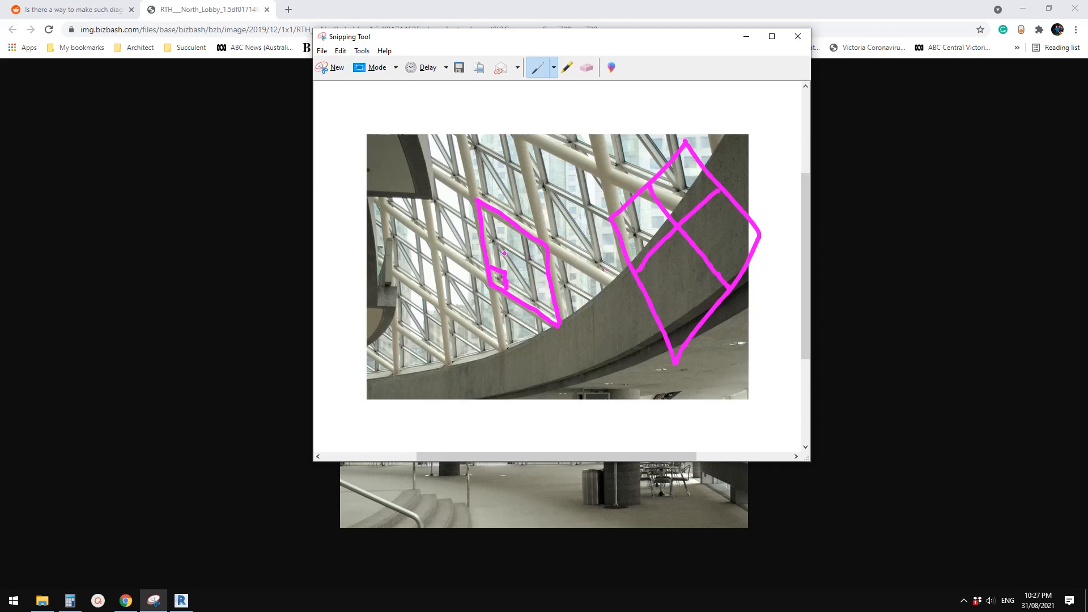
{"action": "left_click_drag", "start_coordinate": [652, 188], "coordinate": [640, 265]}
{"action": "left_click_drag", "start_coordinate": [723, 192], "coordinate": [732, 281]}
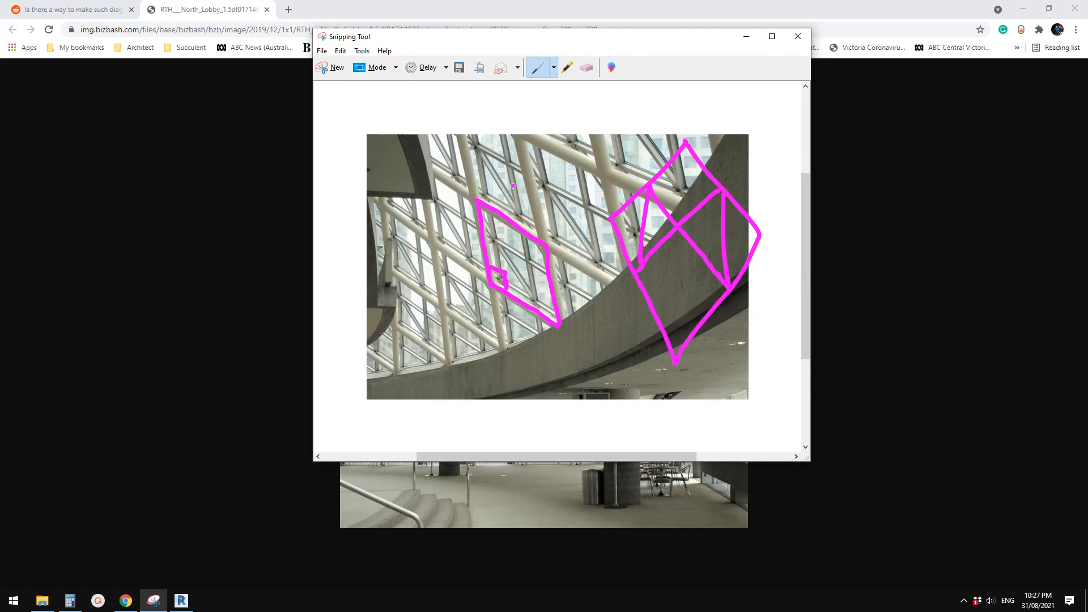
- Mark the glazed cells of the enlarged diamond sketch with short pairs of pen strokes
{"action": "left_click_drag", "start_coordinate": [736, 232], "coordinate": [740, 229]}
{"action": "left_click_drag", "start_coordinate": [737, 241], "coordinate": [701, 226]}
{"action": "left_click_drag", "start_coordinate": [700, 235], "coordinate": [704, 231]}
{"action": "left_click_drag", "start_coordinate": [684, 184], "coordinate": [688, 182]}
{"action": "left_click_drag", "start_coordinate": [685, 191], "coordinate": [691, 186]}
{"action": "left_click_drag", "start_coordinate": [627, 221], "coordinate": [630, 217]}
{"action": "left_click_drag", "start_coordinate": [627, 226], "coordinate": [655, 221]}
{"action": "left_click_drag", "start_coordinate": [673, 271], "coordinate": [678, 267]}
{"action": "left_click_drag", "start_coordinate": [675, 282], "coordinate": [681, 277]}
- Add short tick marks along the edges of the diamond outlined on the photo
{"action": "left_click_drag", "start_coordinate": [556, 242], "coordinate": [547, 244]}
{"action": "left_click_drag", "start_coordinate": [565, 286], "coordinate": [557, 289]}
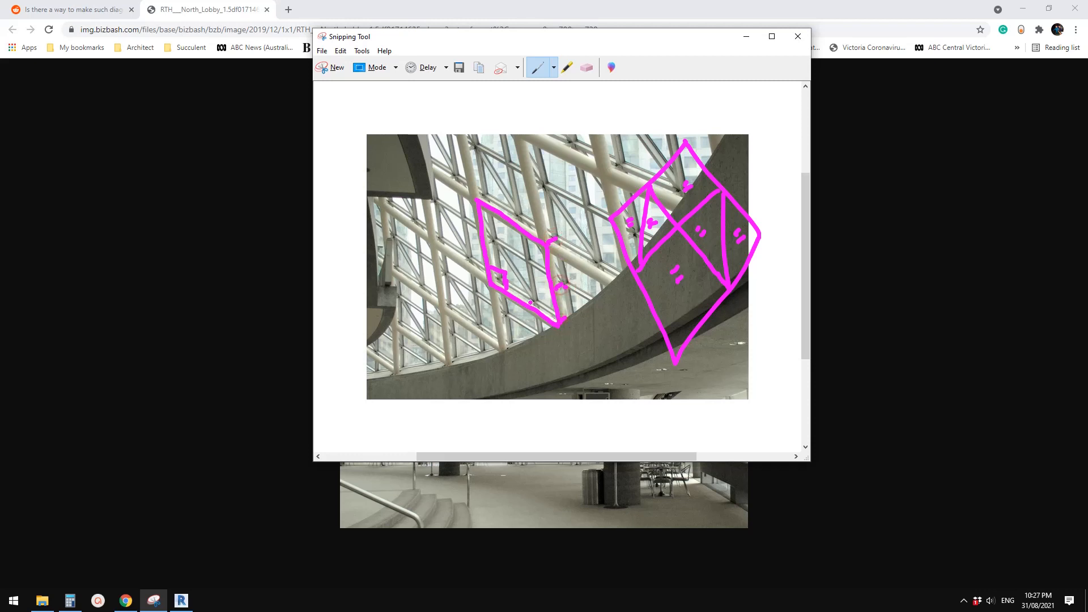
{"action": "mouse_move", "coordinate": [491, 276]}
{"action": "left_mouse_down"}
{"action": "mouse_move", "coordinate": [504, 272]}
{"action": "mouse_move", "coordinate": [485, 245]}
{"action": "left_mouse_up"}
{"action": "left_click_drag", "start_coordinate": [523, 214], "coordinate": [517, 221]}
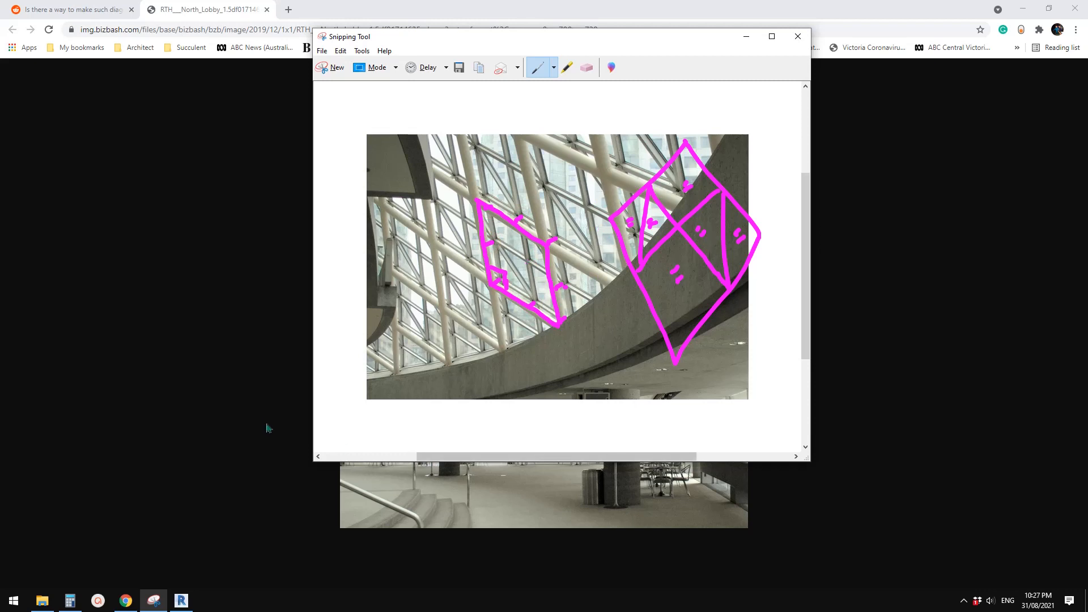
- Switch to Revit and inspect the tile pattern grid and its type properties in the 3D view
{"action": "left_click", "coordinate": [183, 602]}
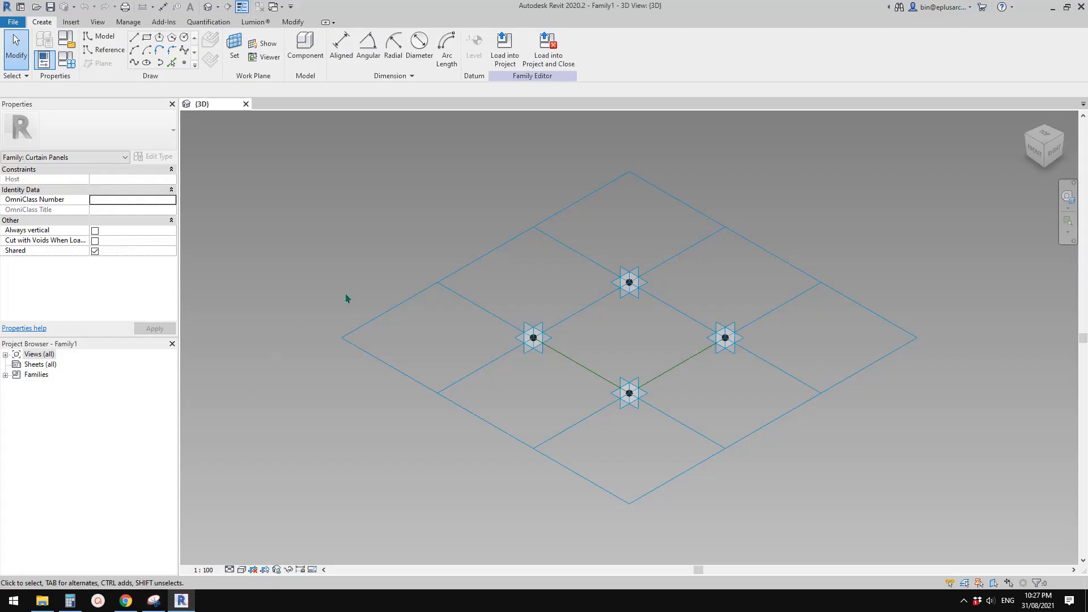
{"action": "middle_click_drag", "start_coordinate": [345, 299], "coordinate": [430, 262], "text": "shift"}
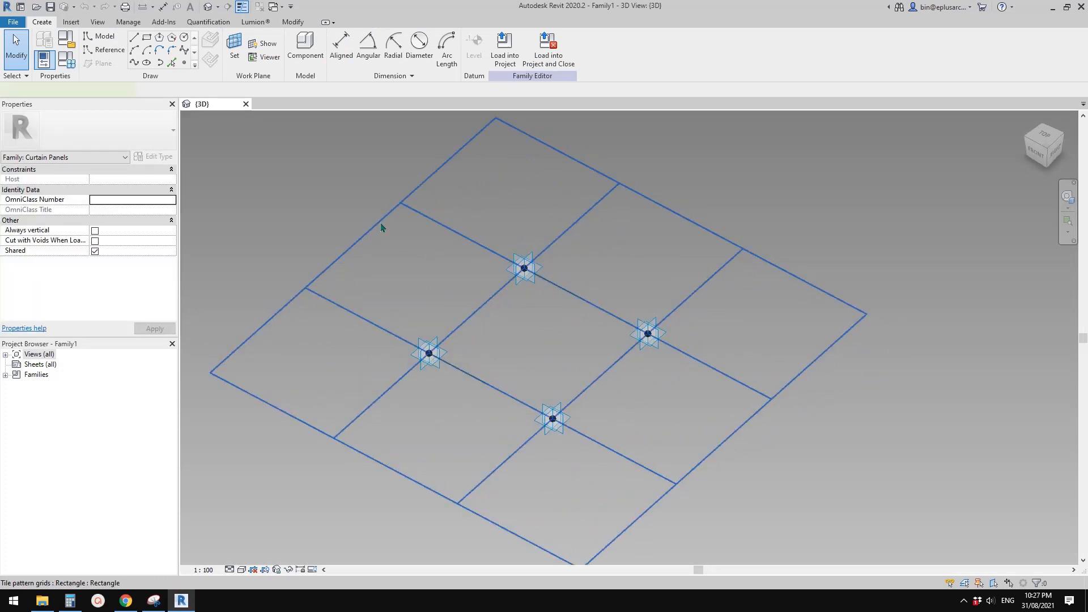
{"action": "left_click", "coordinate": [381, 221]}
{"action": "left_click", "coordinate": [267, 185]}
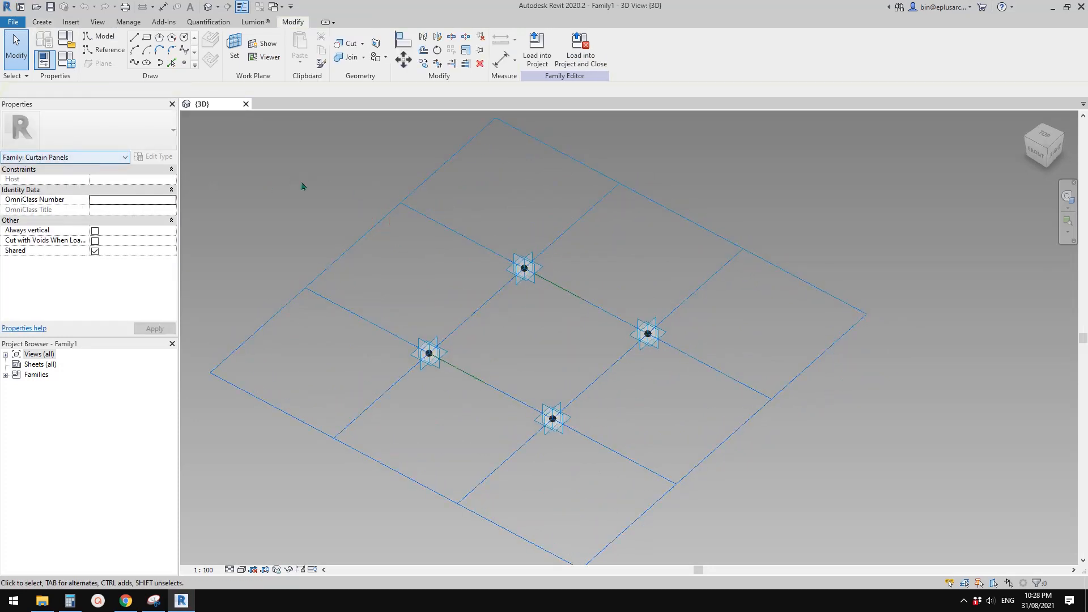
{"action": "left_click", "coordinate": [378, 226]}
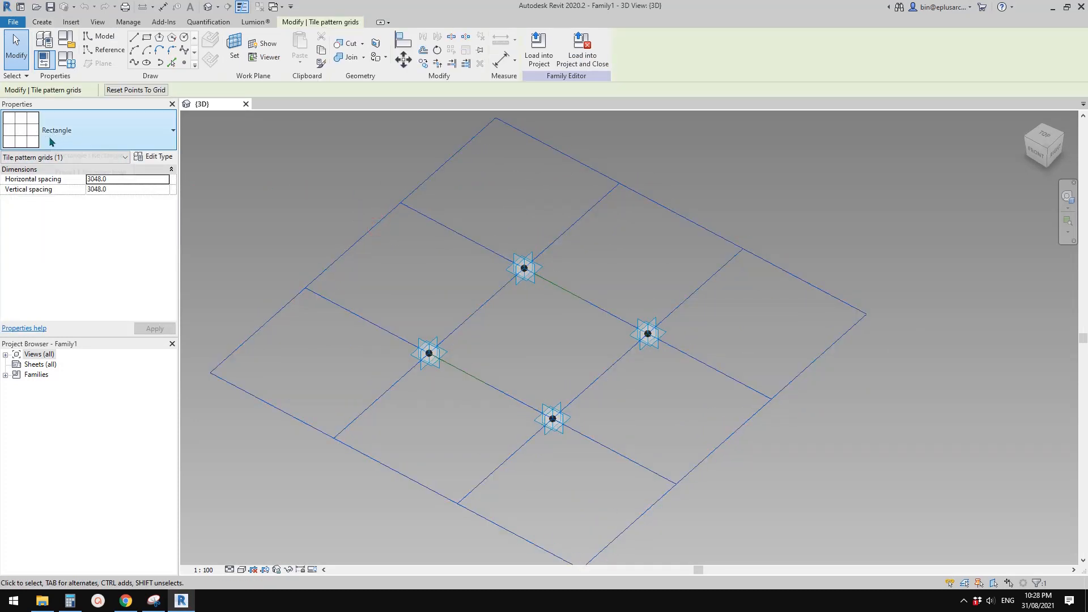
{"action": "left_click", "coordinate": [462, 256]}
{"action": "scroll", "coordinate": [524, 267], "scroll_direction": "down", "scroll_amount": 2}
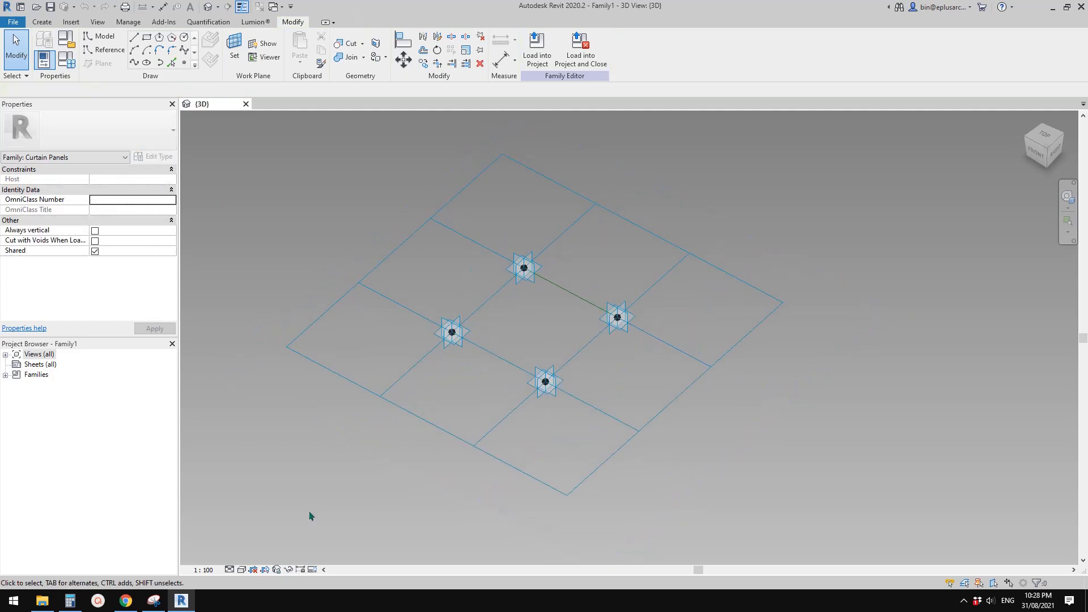
- Switch back to the snip, extend two edges of the outlined diamond and circle the tube profile positions along the members
{"action": "left_click", "coordinate": [125, 601]}
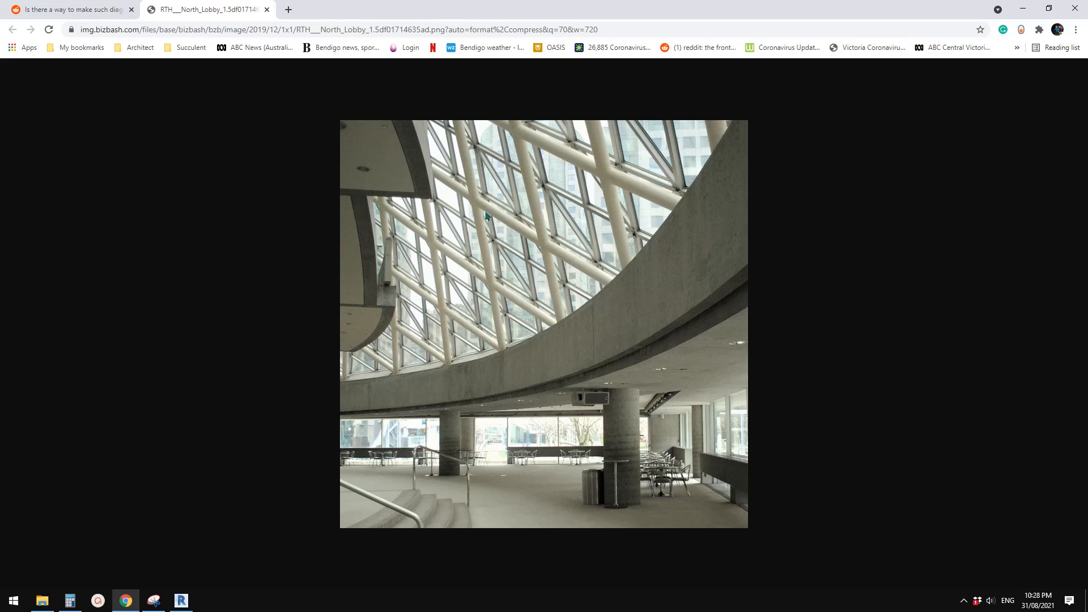
{"action": "left_click", "coordinate": [161, 605]}
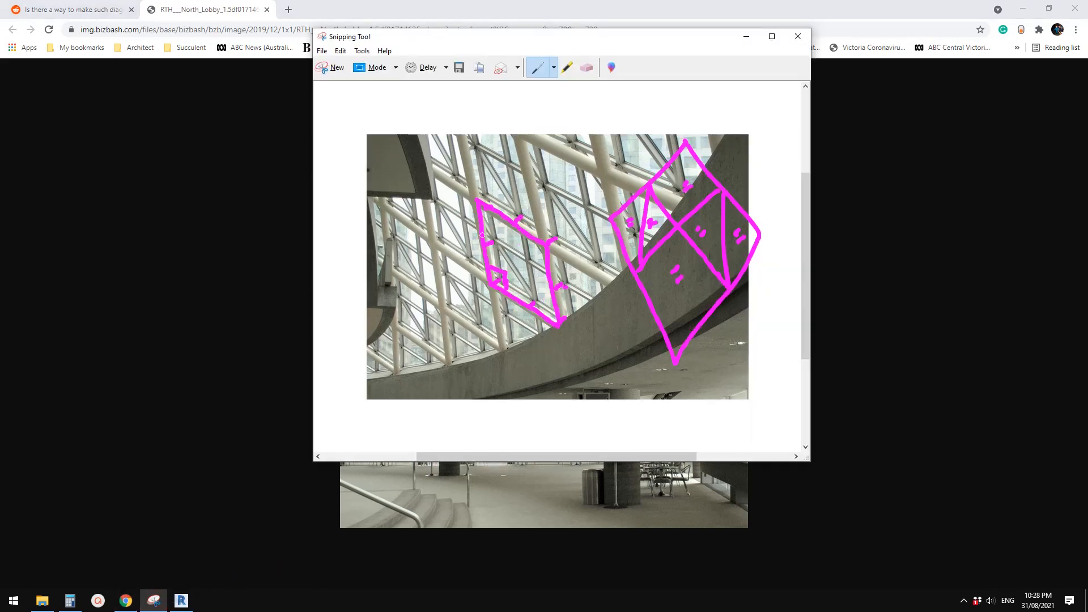
{"action": "left_click_drag", "start_coordinate": [483, 236], "coordinate": [508, 225]}
{"action": "mouse_move", "coordinate": [550, 280]}
{"action": "left_mouse_down"}
{"action": "mouse_move", "coordinate": [581, 264]}
{"action": "mouse_move", "coordinate": [620, 286]}
{"action": "left_mouse_up"}
{"action": "mouse_move", "coordinate": [495, 292]}
{"action": "left_mouse_down"}
{"action": "mouse_move", "coordinate": [504, 354]}
{"action": "mouse_move", "coordinate": [498, 321]}
{"action": "left_mouse_up"}
{"action": "left_click_drag", "start_coordinate": [532, 300], "coordinate": [531, 306]}
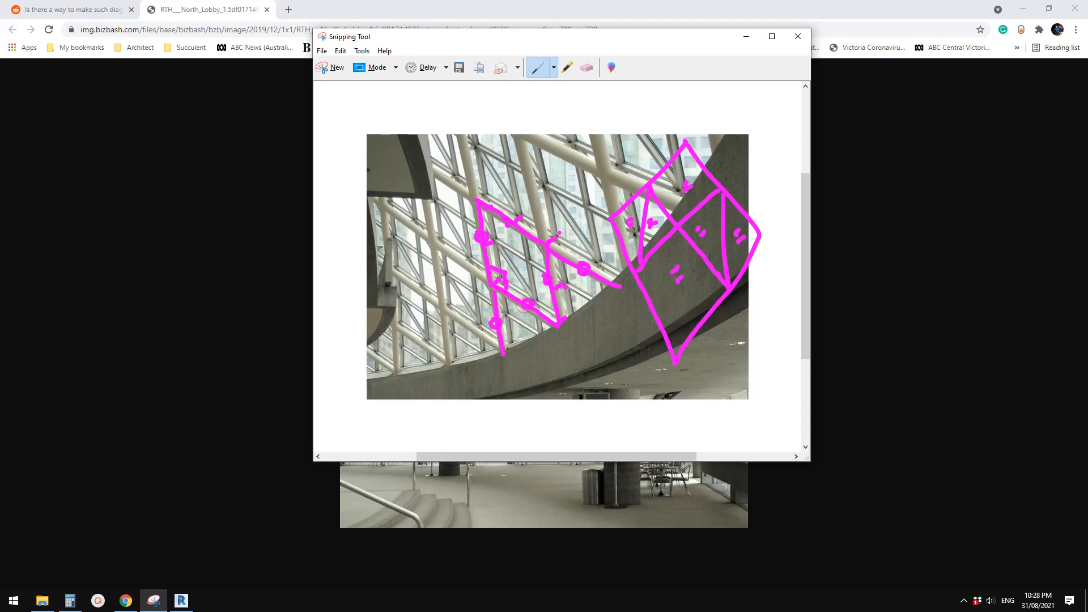
- Return to Revit and examine the adaptive points and the reference lines joining them around the central cell
{"action": "left_click", "coordinate": [187, 598]}
{"action": "middle_click_drag", "start_coordinate": [428, 381], "coordinate": [503, 337], "text": "shift"}
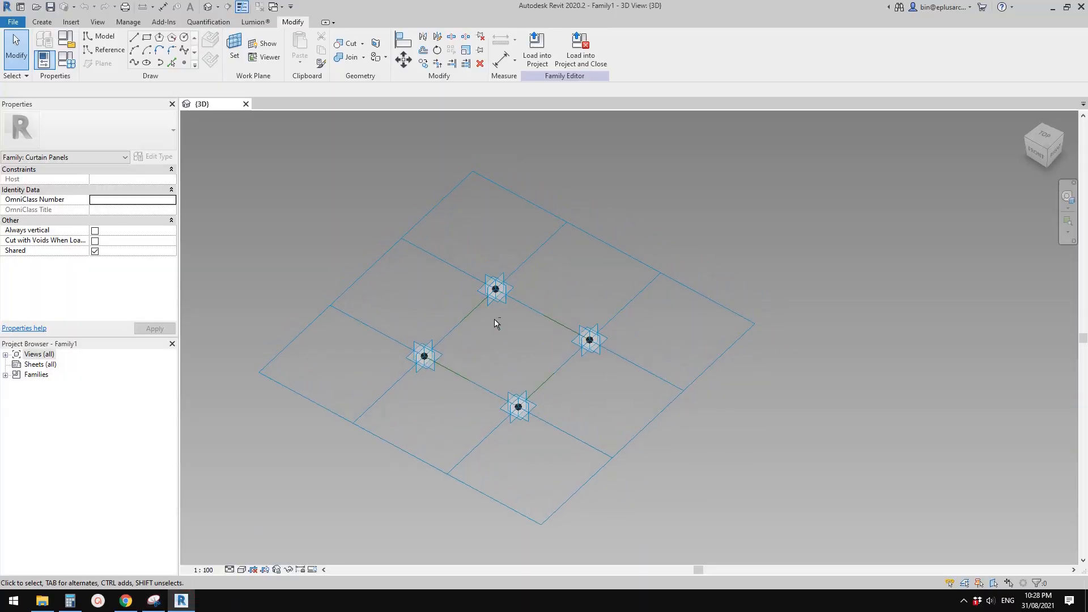
{"action": "left_click", "coordinate": [496, 289]}
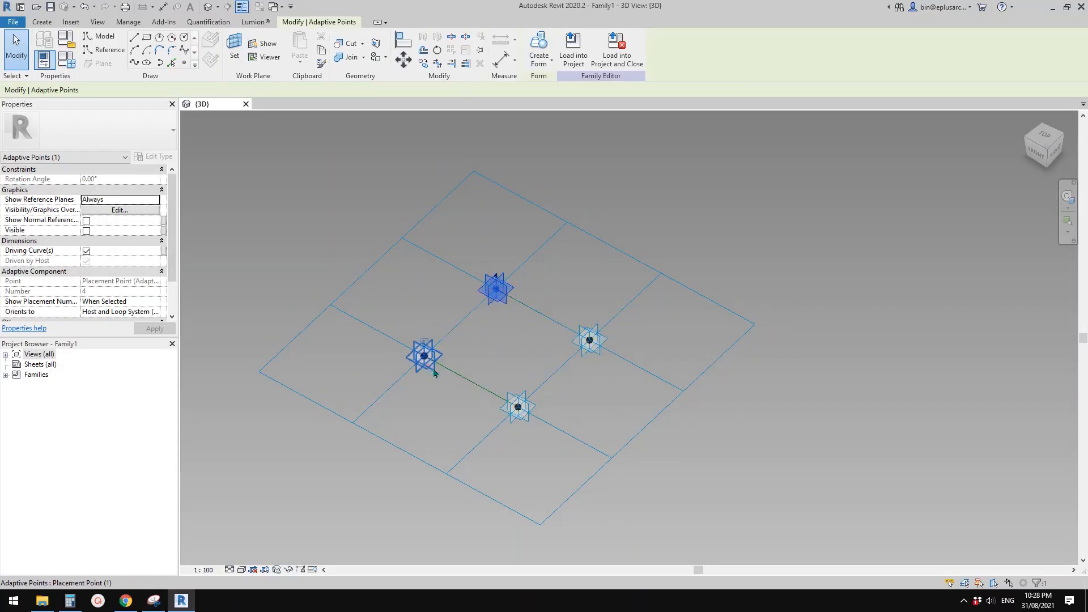
{"action": "key", "text": "Escape"}
{"action": "scroll", "coordinate": [494, 398], "scroll_direction": "up", "scroll_amount": 3}
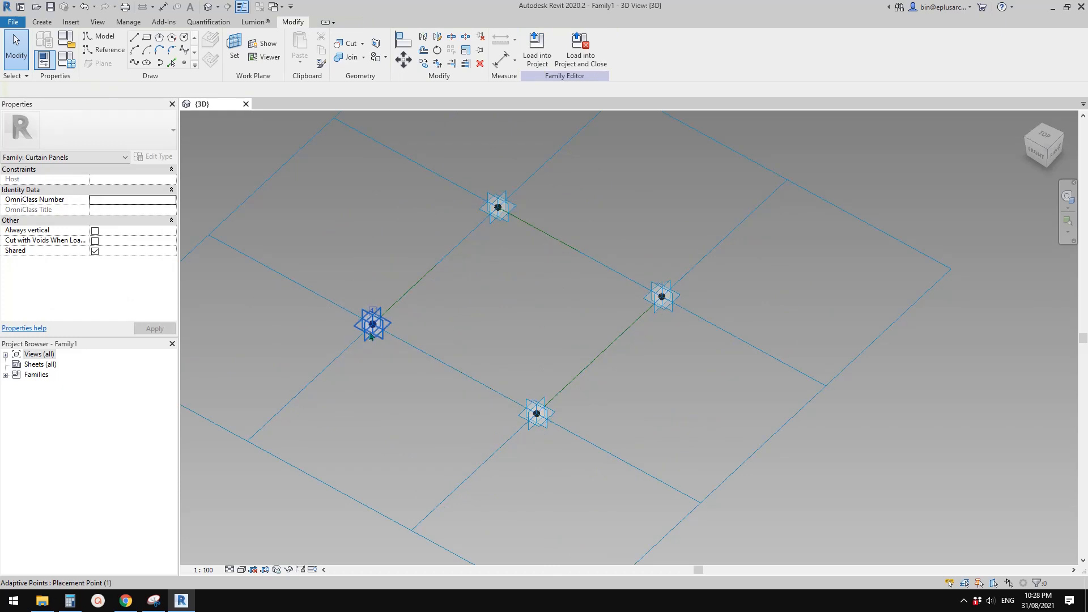
{"action": "scroll", "coordinate": [459, 312], "scroll_direction": "down", "scroll_amount": 2}
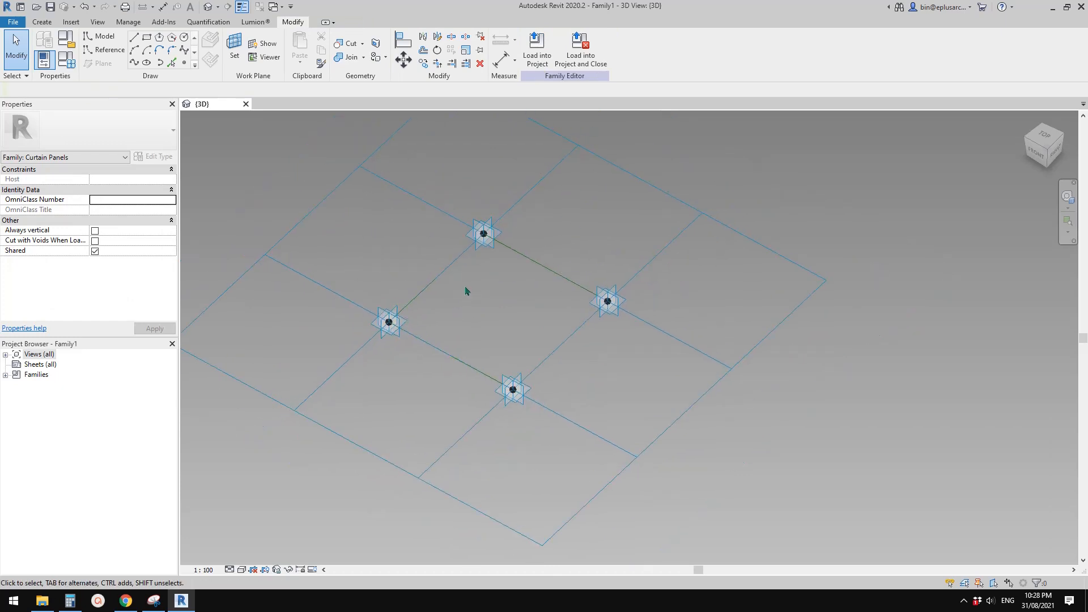
{"action": "left_click", "coordinate": [483, 254]}
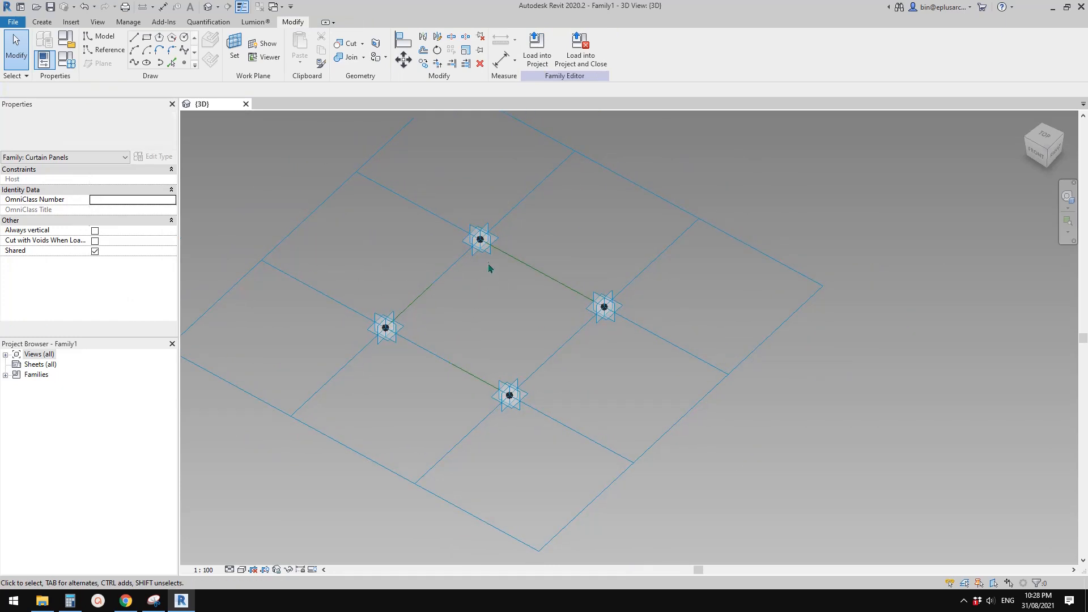
{"action": "key", "text": "Escape"}
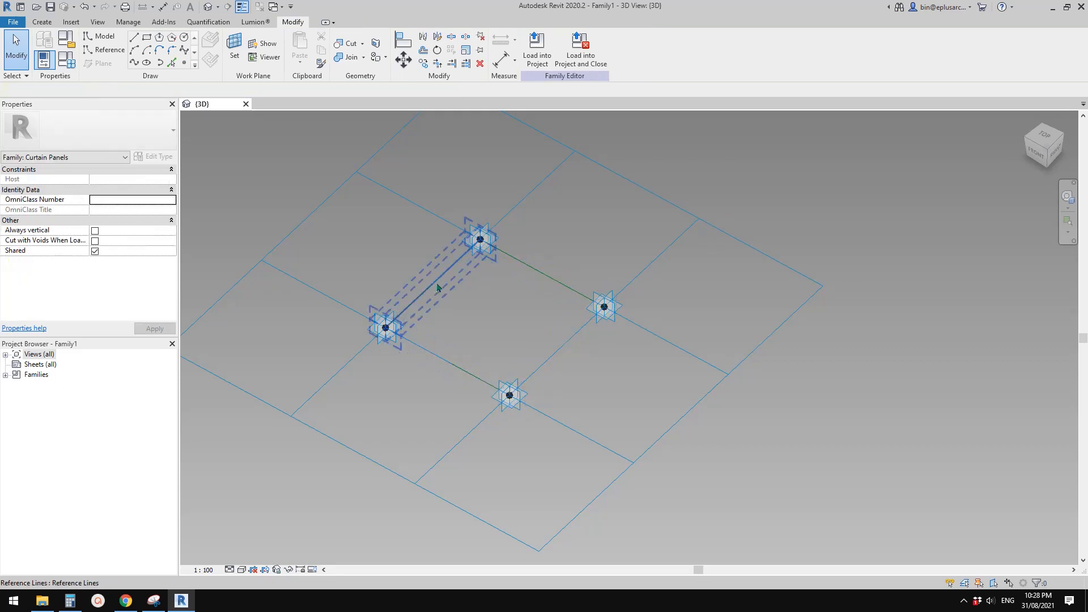
{"action": "left_click", "coordinate": [437, 287]}
{"action": "left_click", "coordinate": [476, 310]}
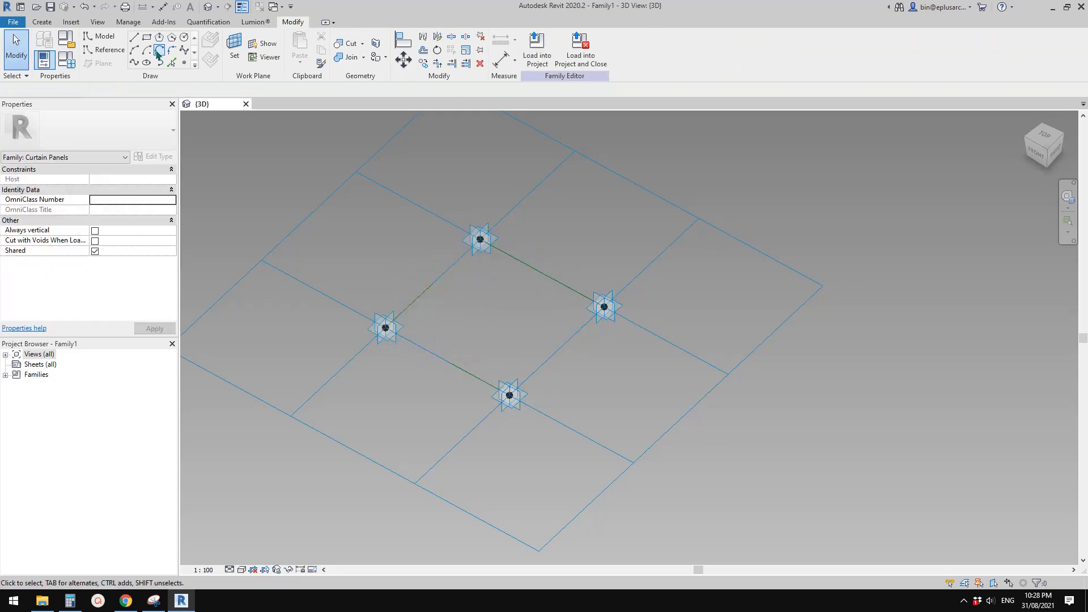
- Place a reference point near the middle of the reference line joining adaptive points 1 and 4
{"action": "left_click", "coordinate": [183, 64]}
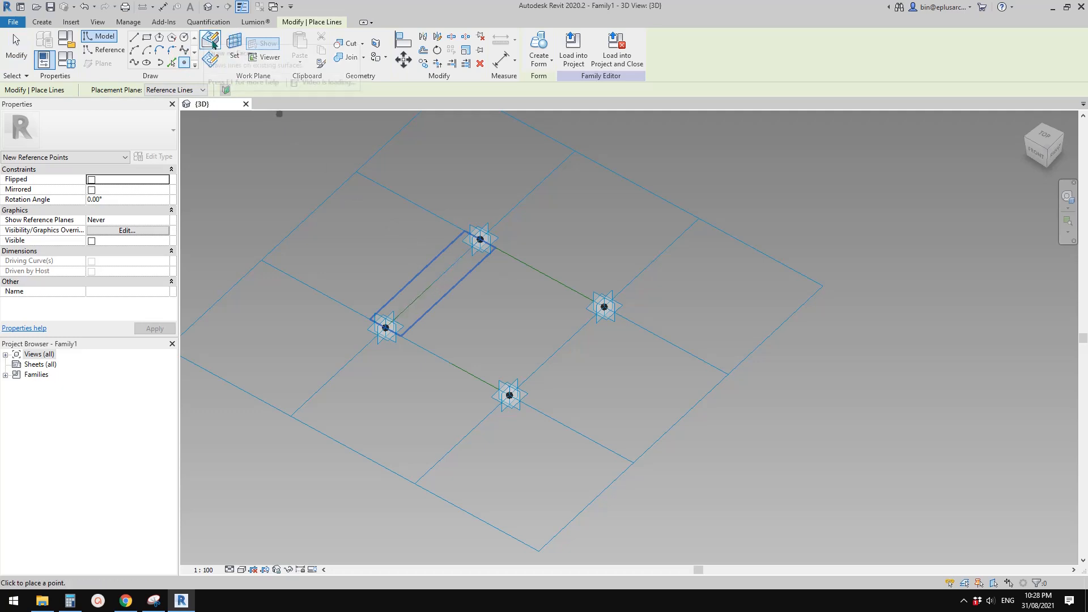
{"action": "scroll", "coordinate": [444, 273], "scroll_direction": "up", "scroll_amount": 1}
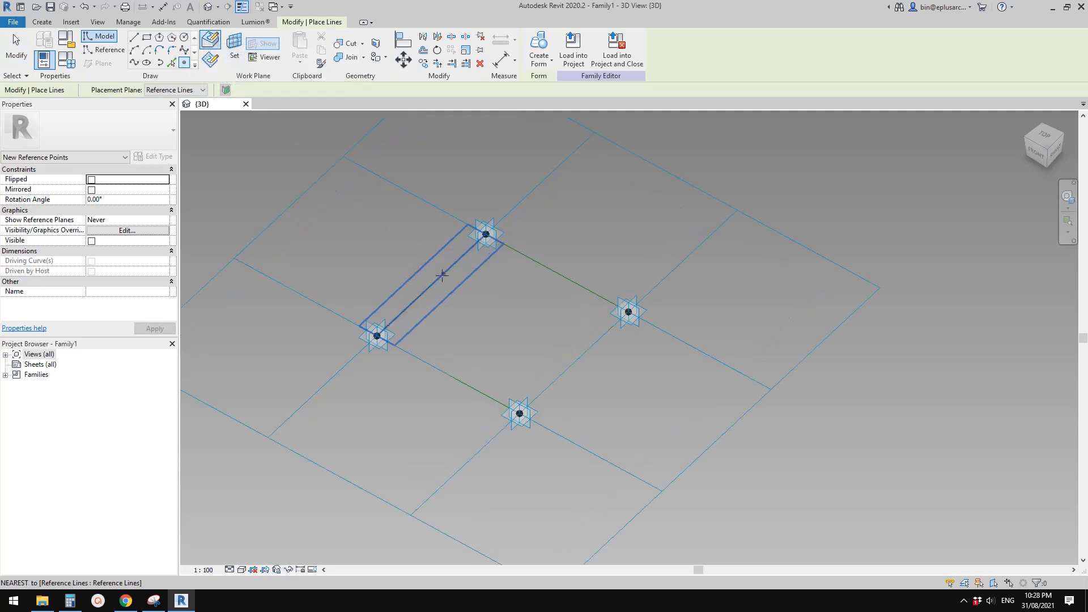
{"action": "left_click", "coordinate": [442, 275]}
{"action": "key", "text": "Escape"}
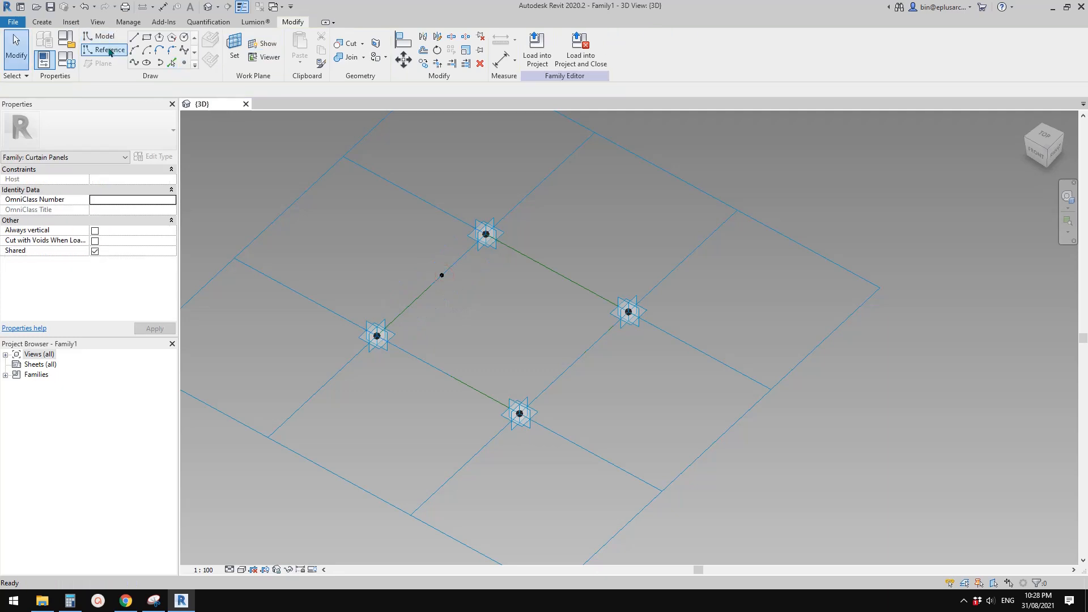
- Draw a reference circle of about 500 mm radius centred on the mid-line reference point, in that point's plane perpendicular to the line
{"action": "left_click", "coordinate": [100, 49]}
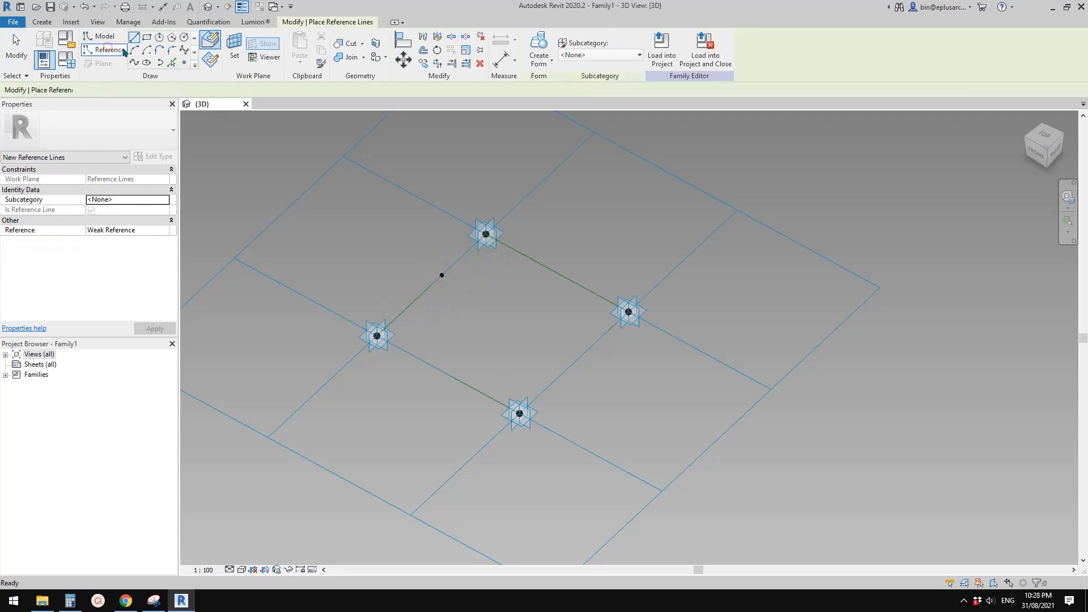
{"action": "left_click", "coordinate": [184, 37]}
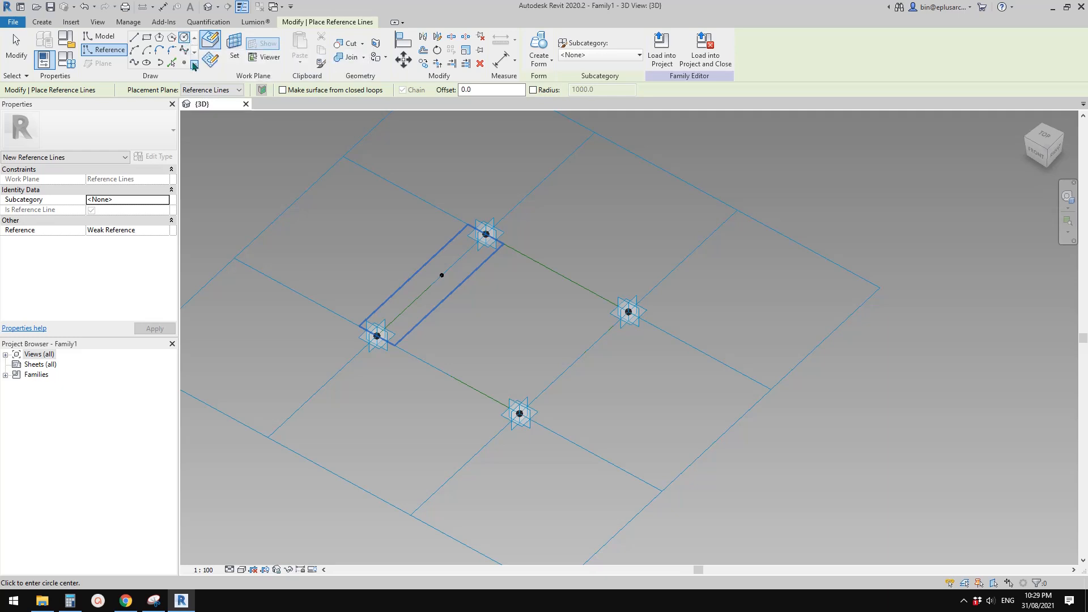
{"action": "left_click", "coordinate": [211, 59]}
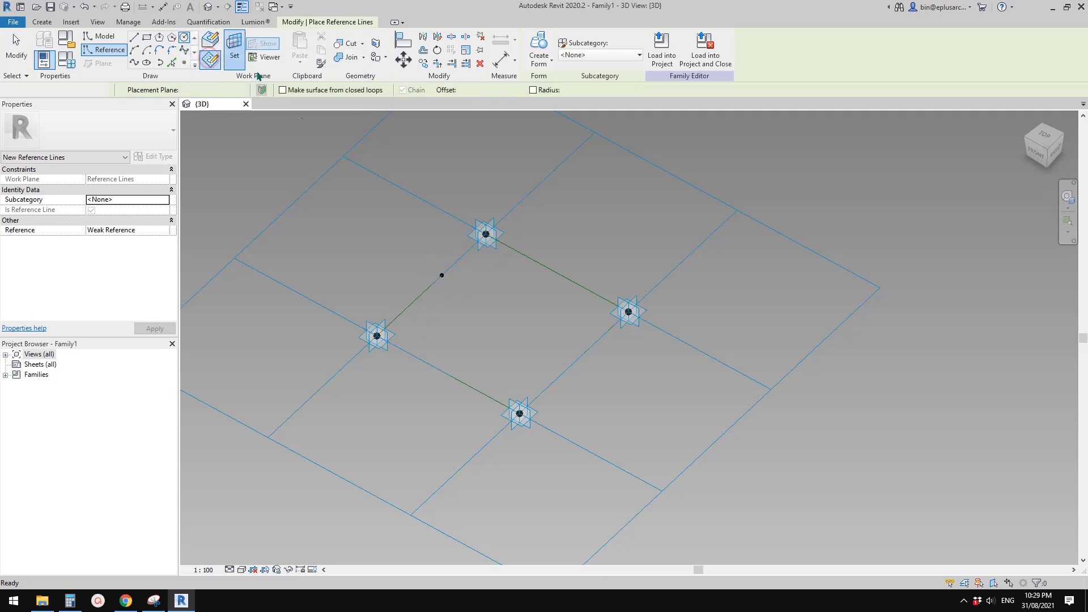
{"action": "key", "text": "Escape"}
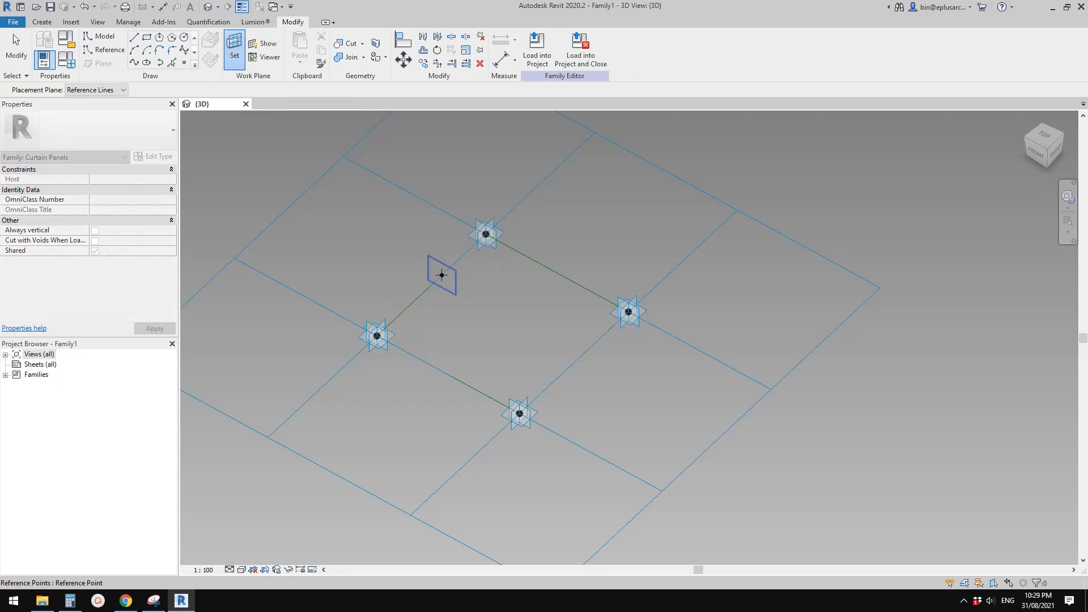
{"action": "left_click", "coordinate": [441, 276]}
{"action": "left_click", "coordinate": [443, 275]}
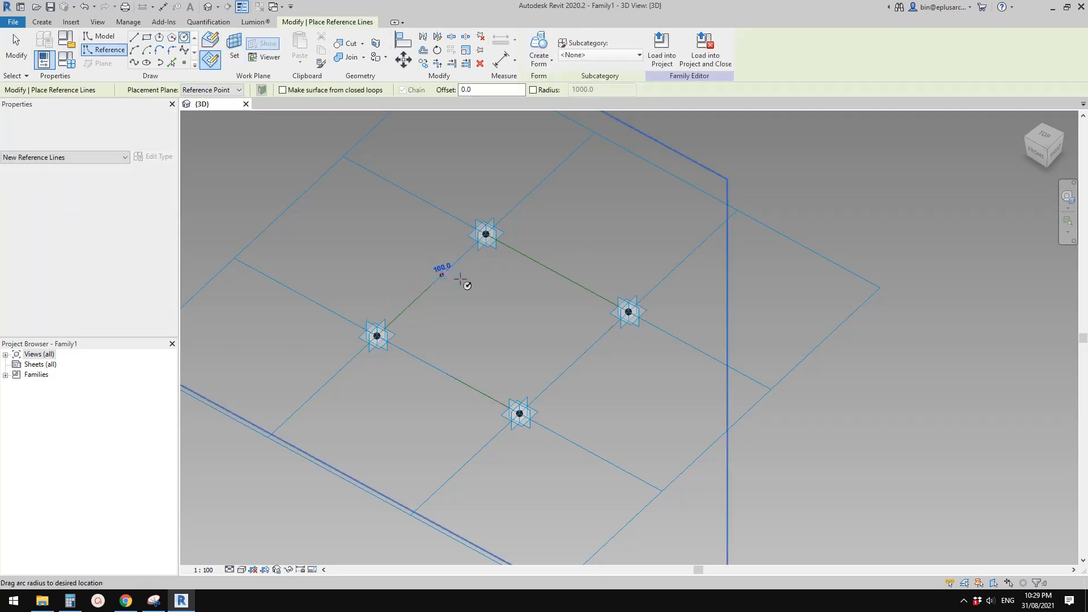
{"action": "left_click", "coordinate": [459, 294]}
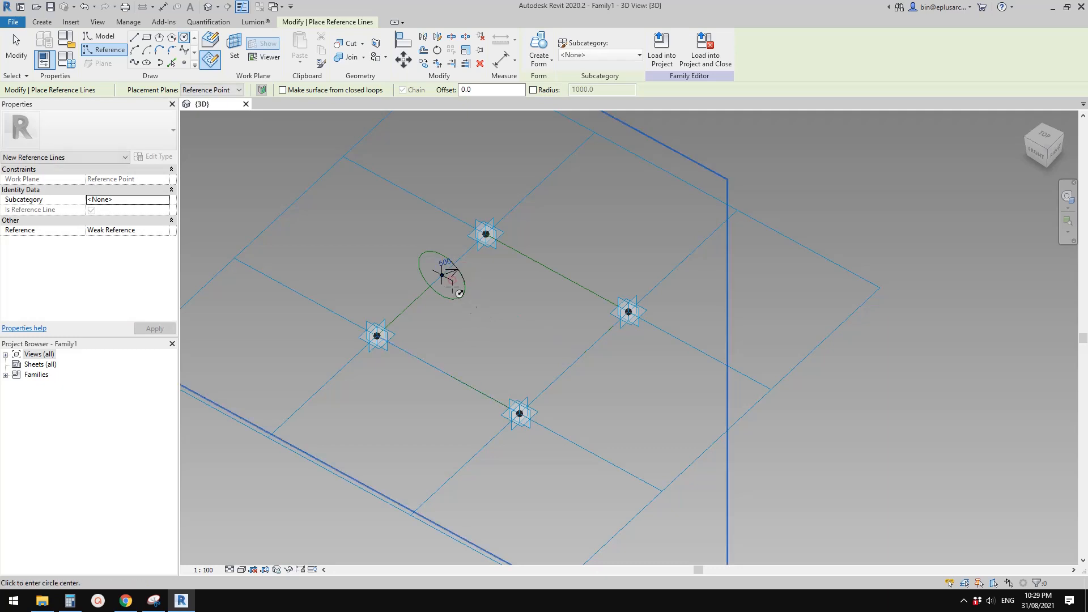
{"action": "key", "text": "Escape"}
- Make the circle's radius dimension permanent and label it with a new family type parameter named r
{"action": "left_click", "coordinate": [445, 267]}
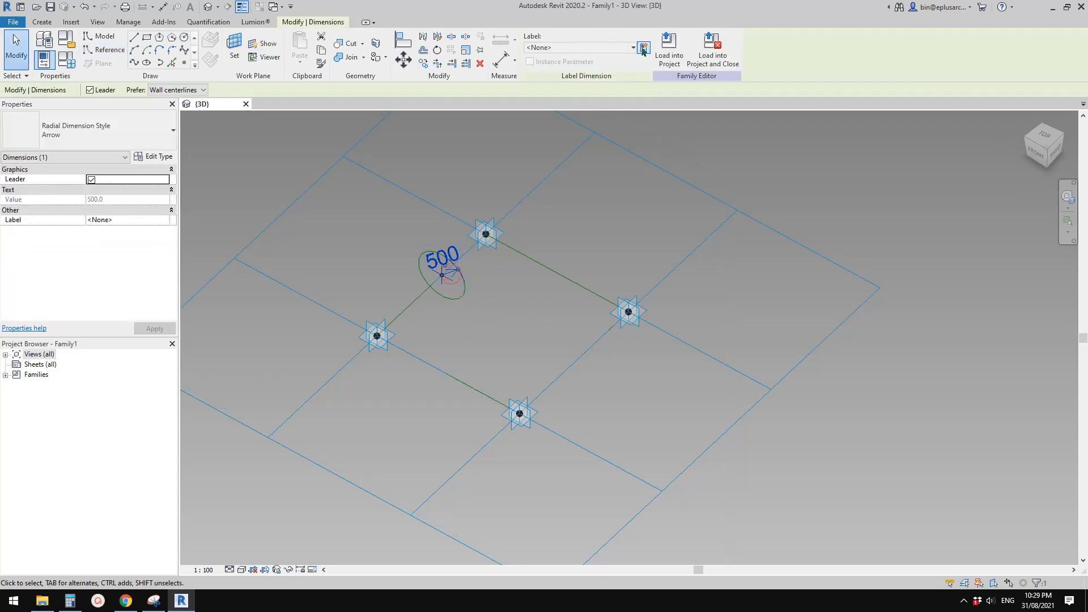
{"action": "left_click", "coordinate": [644, 49]}
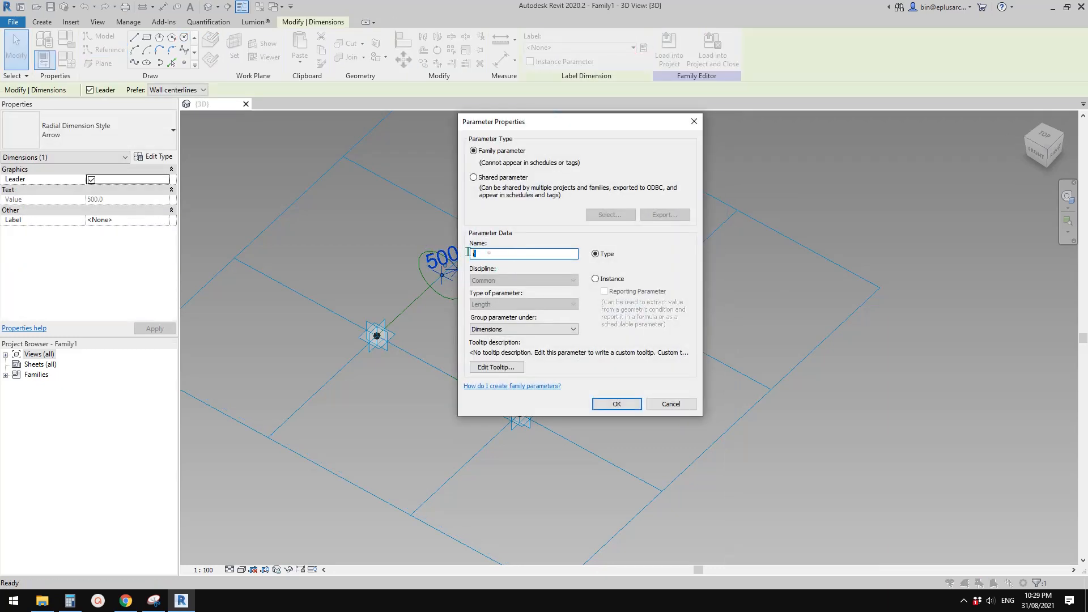
{"action": "type", "text": "R"}
{"action": "double_click", "coordinate": [509, 256]}
{"action": "type", "text": "r"}
{"action": "left_click", "coordinate": [613, 401]}
{"action": "scroll", "coordinate": [465, 286], "scroll_direction": "up", "scroll_amount": 2}
- Set the circle's labelled radius dimension r to 100
{"action": "left_click", "coordinate": [463, 285]}
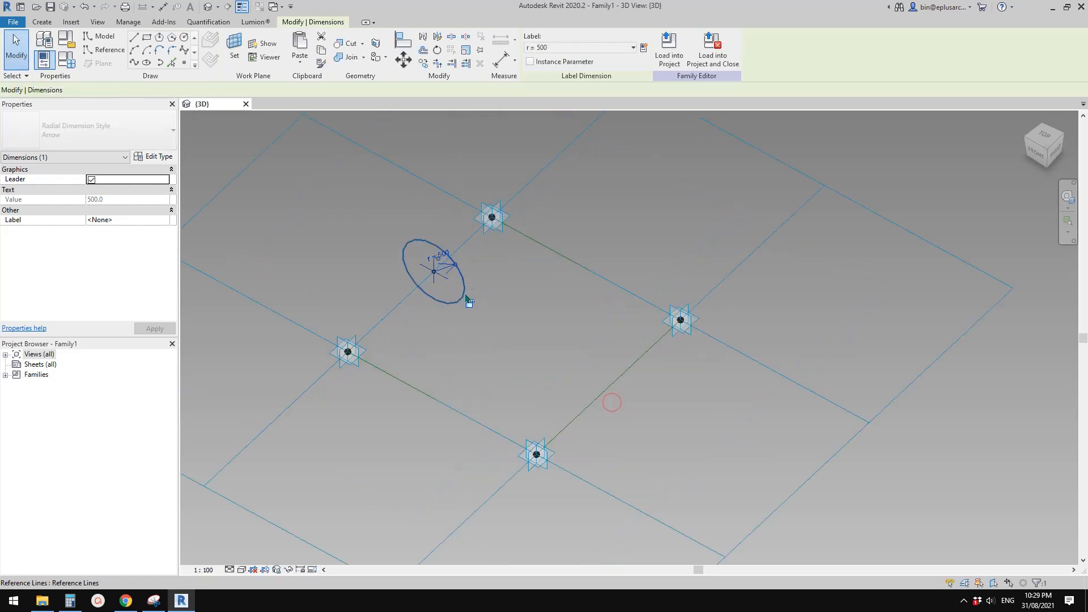
{"action": "left_click", "coordinate": [443, 263]}
{"action": "type", "text": "100"}
{"action": "key", "text": "Return"}
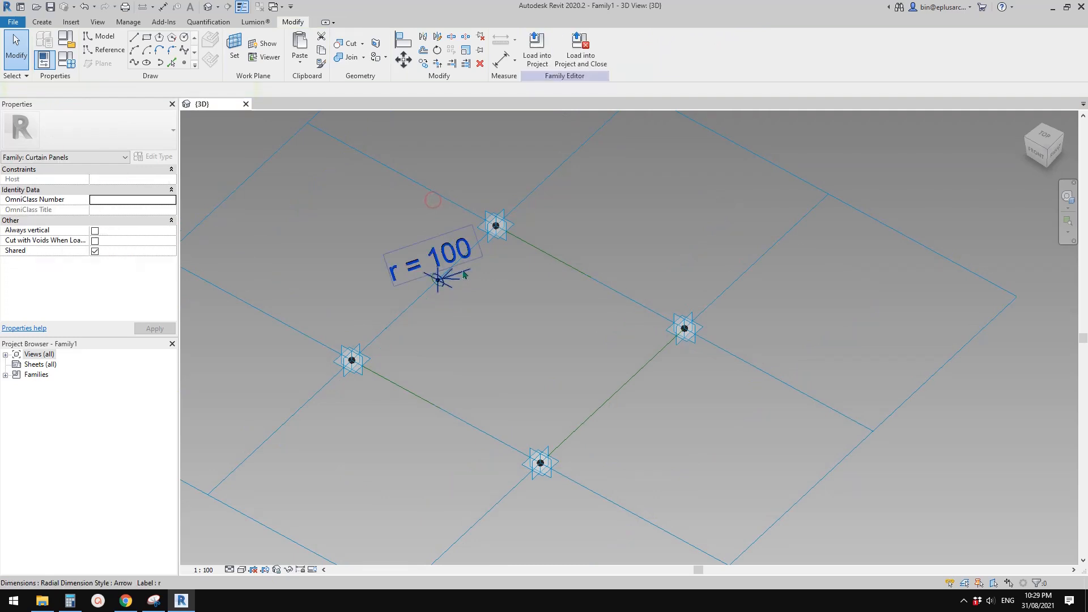
- Create a tubular form by sweeping the circle along the two reference lines that meet at adaptive point 4
{"action": "scroll", "coordinate": [438, 288], "scroll_direction": "up", "scroll_amount": 3}
{"action": "scroll", "coordinate": [437, 292], "scroll_direction": "up", "scroll_amount": 2}
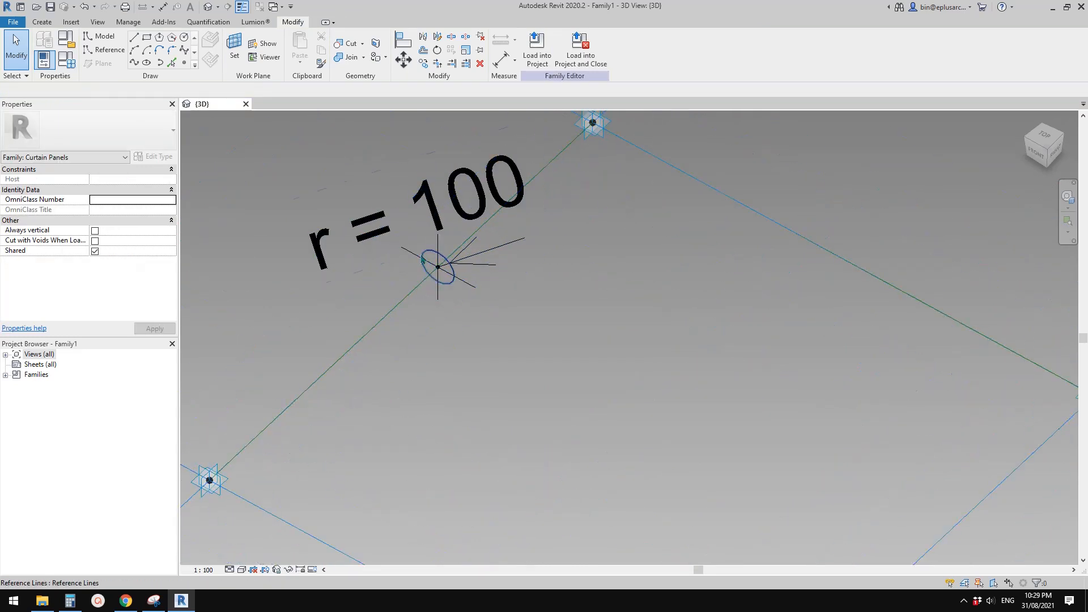
{"action": "left_click", "coordinate": [425, 272]}
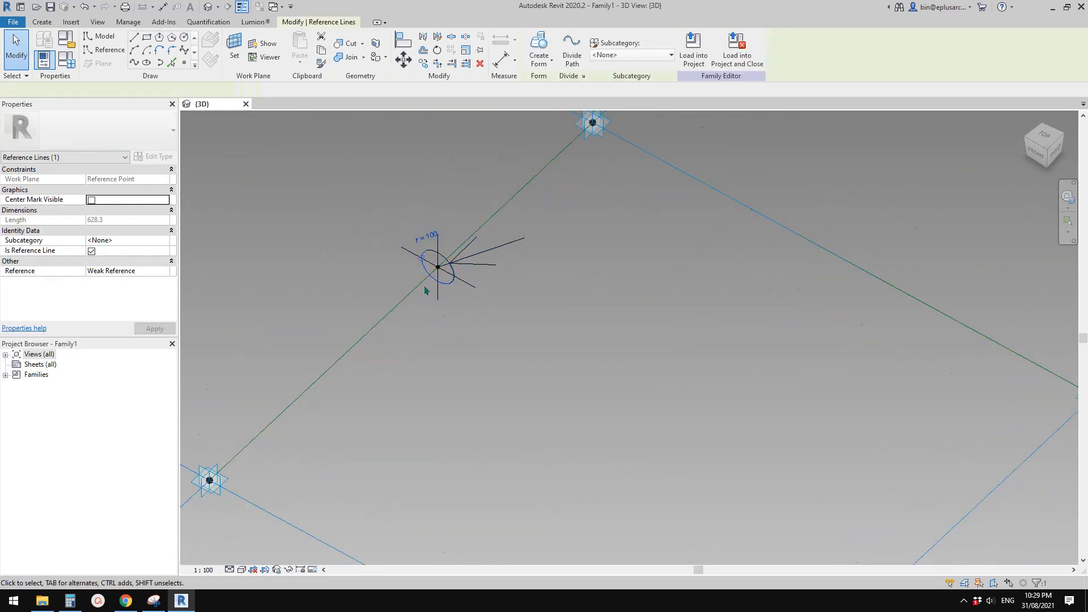
{"action": "scroll", "coordinate": [435, 275], "scroll_direction": "down", "scroll_amount": 3}
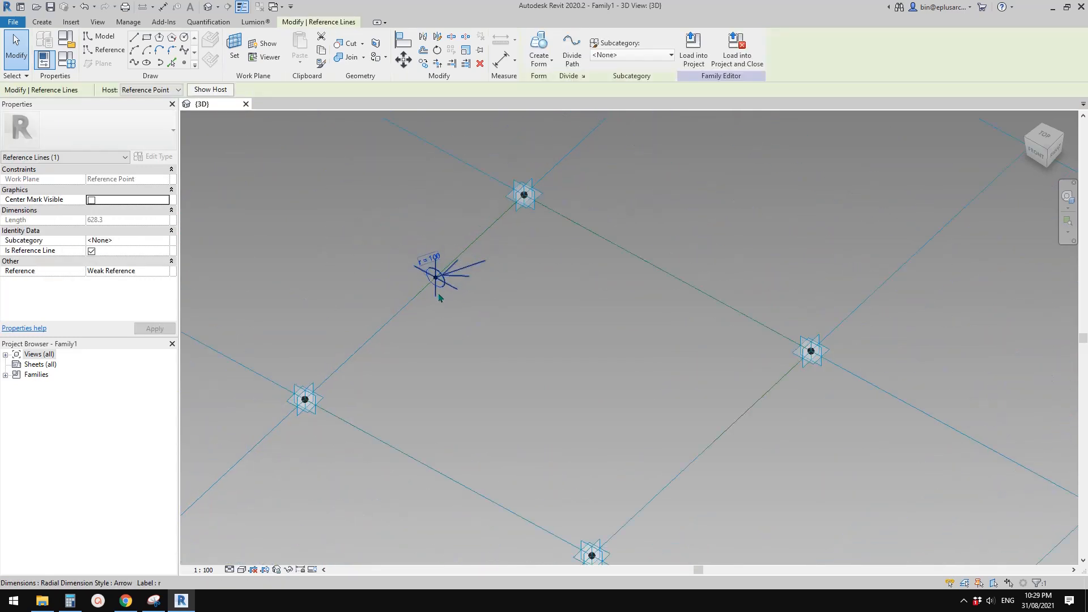
{"action": "left_click", "coordinate": [476, 250], "text": "ctrl"}
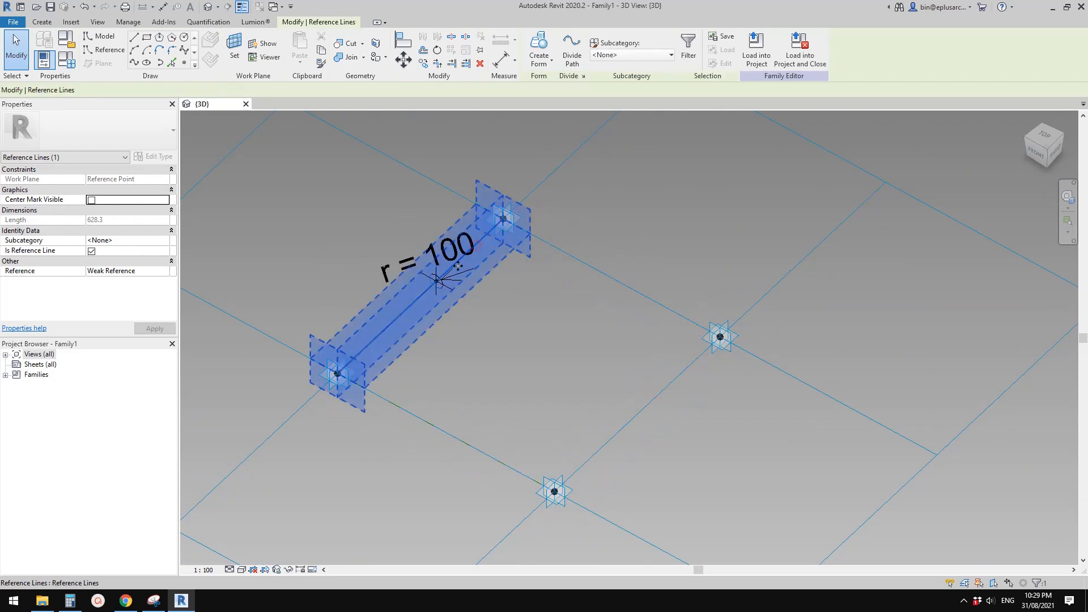
{"action": "left_click", "coordinate": [602, 276], "text": "ctrl"}
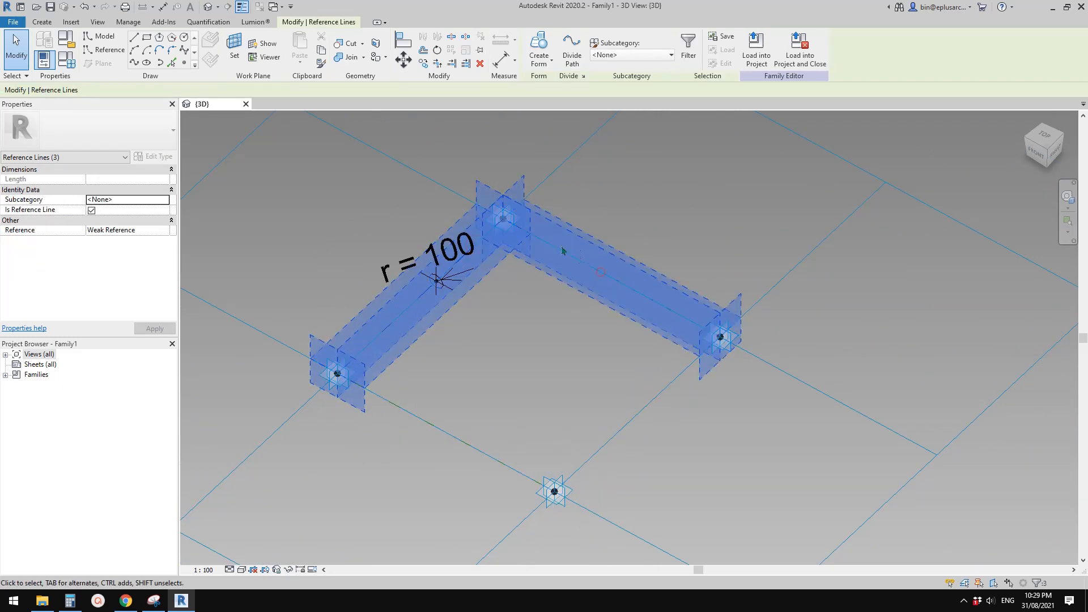
{"action": "left_click", "coordinate": [539, 48]}
{"action": "middle_click_drag", "start_coordinate": [639, 278], "coordinate": [633, 276]}
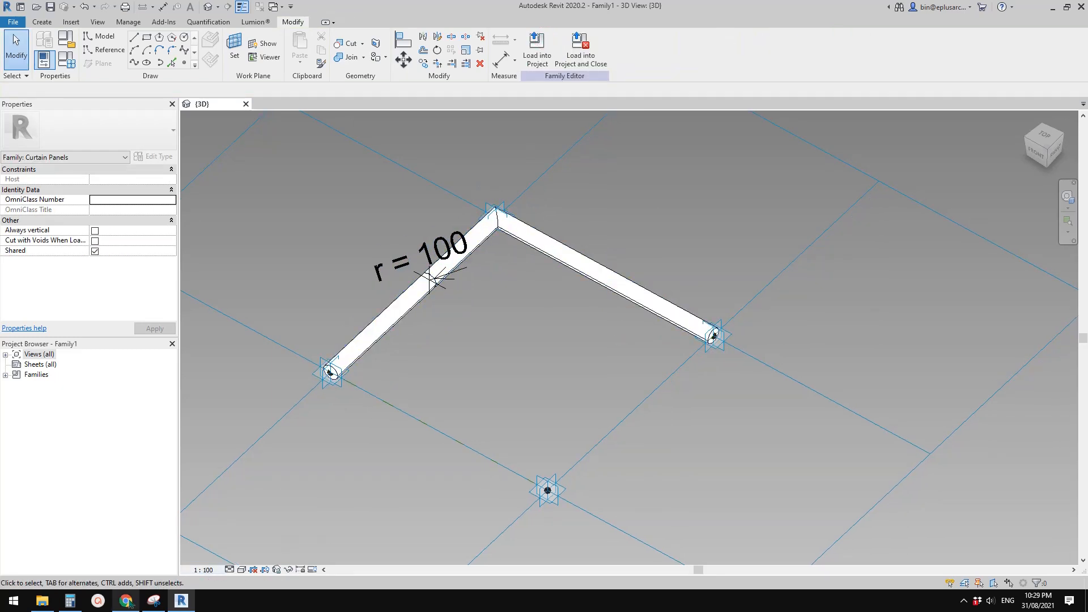
- Switch to the Snipping Tool and sketch an adjacent braced diamond on the photo, plus a peaked member pair with inner struts beside it
{"action": "left_click", "coordinate": [153, 602]}
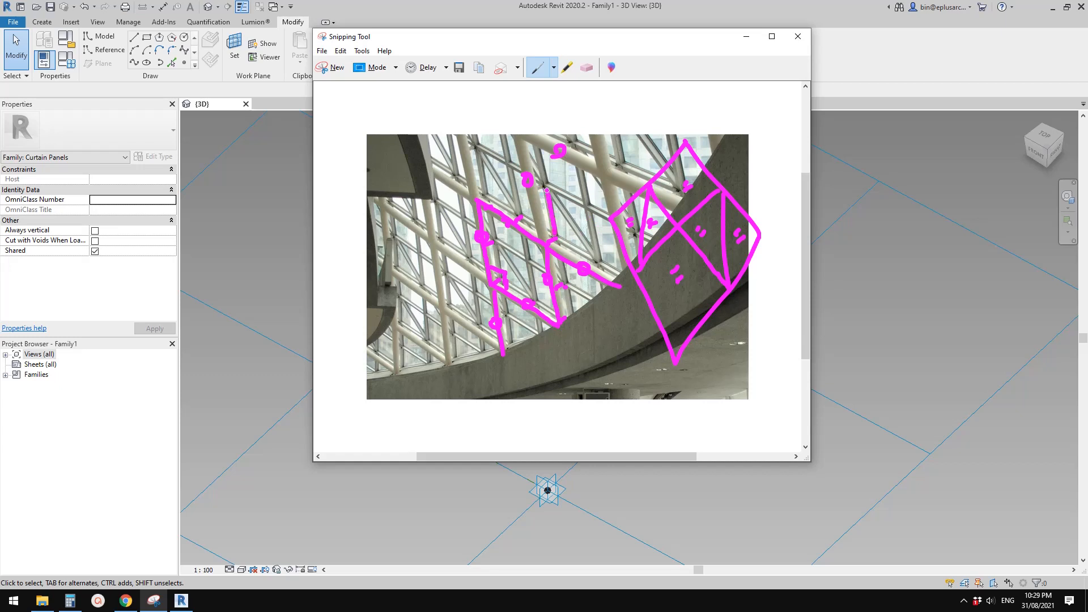
{"action": "left_click_drag", "start_coordinate": [547, 191], "coordinate": [541, 149]}
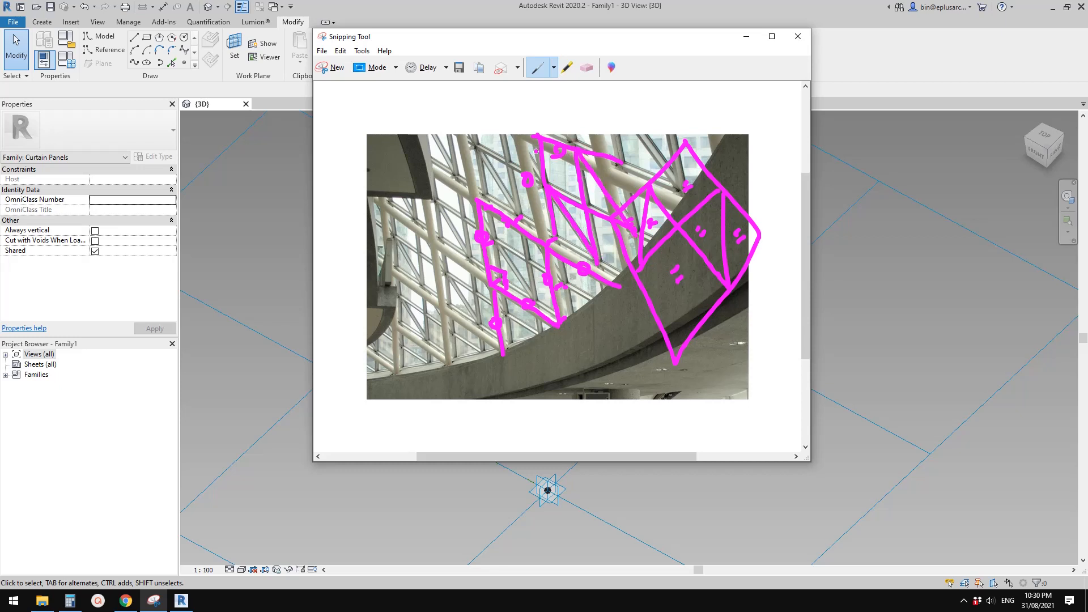
{"action": "mouse_move", "coordinate": [347, 209]}
{"action": "left_mouse_down"}
{"action": "mouse_move", "coordinate": [393, 147]}
{"action": "mouse_move", "coordinate": [454, 198]}
{"action": "mouse_move", "coordinate": [427, 243]}
{"action": "left_mouse_up"}
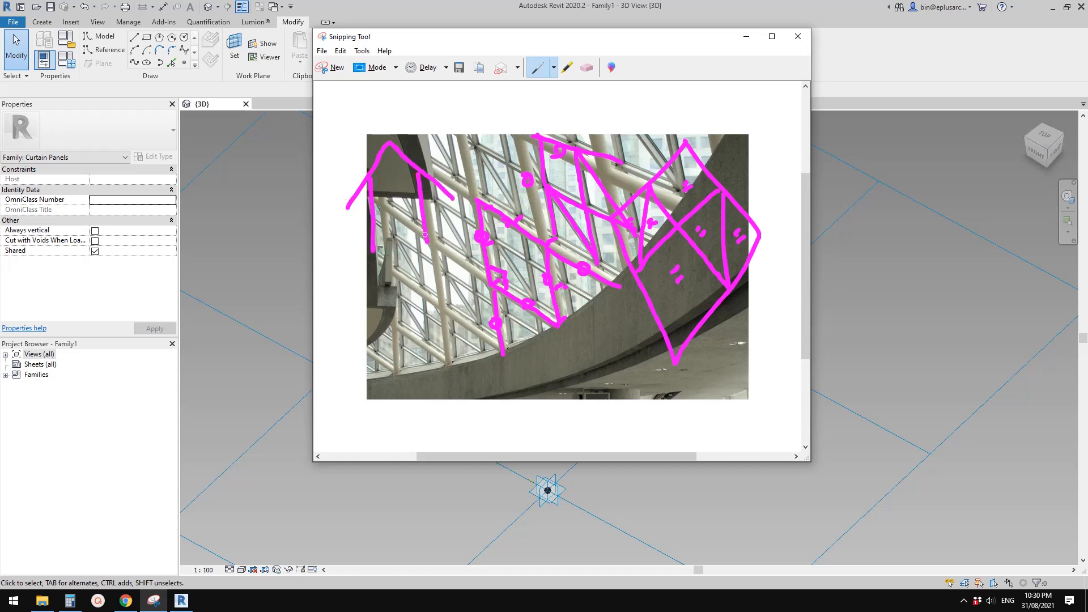
{"action": "left_click_drag", "start_coordinate": [417, 176], "coordinate": [381, 237]}
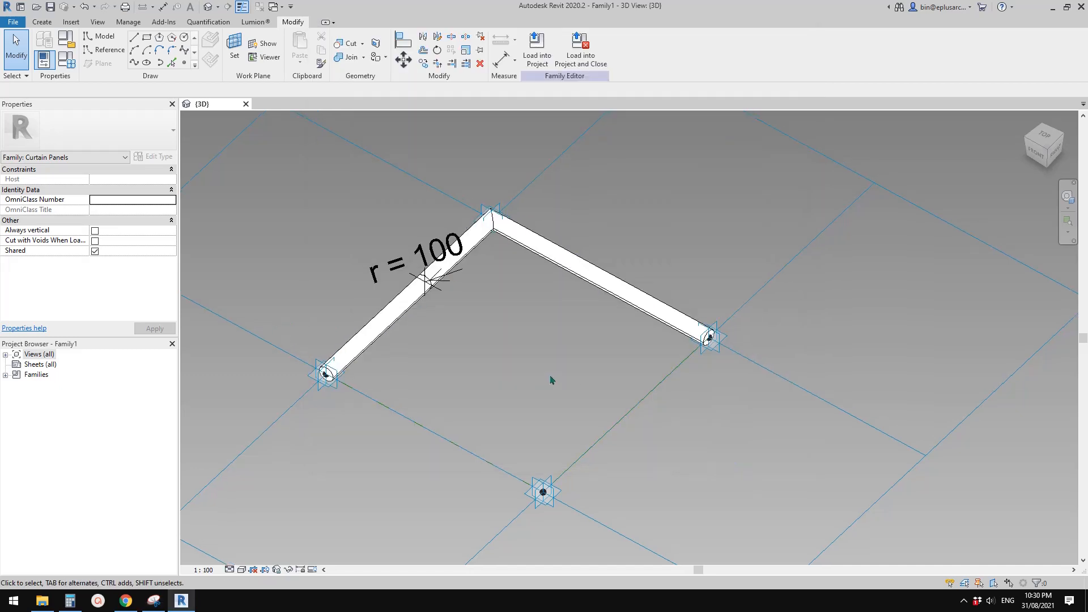
- Return to Revit and temporarily hide the tubular form in the 3D view
{"action": "mouse_move", "coordinate": [554, 377]}
{"action": "middle_mouse_down", "text": "shift"}
{"action": "mouse_move", "coordinate": [515, 359]}
{"action": "mouse_move", "coordinate": [448, 273]}
{"action": "mouse_move", "coordinate": [532, 259]}
{"action": "mouse_move", "coordinate": [530, 250]}
{"action": "mouse_move", "coordinate": [539, 291]}
{"action": "middle_mouse_up", "text": "shift"}
{"action": "scroll", "coordinate": [514, 348], "scroll_direction": "up", "scroll_amount": 2}
{"action": "left_click", "coordinate": [448, 273]}
{"action": "left_click", "coordinate": [532, 260]}
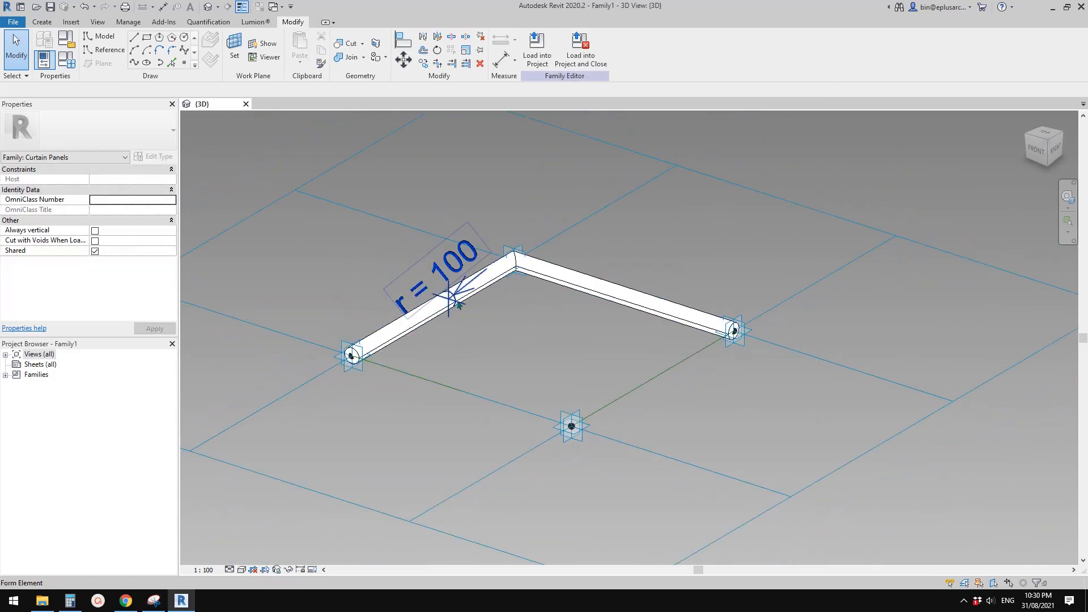
{"action": "left_click", "coordinate": [552, 279]}
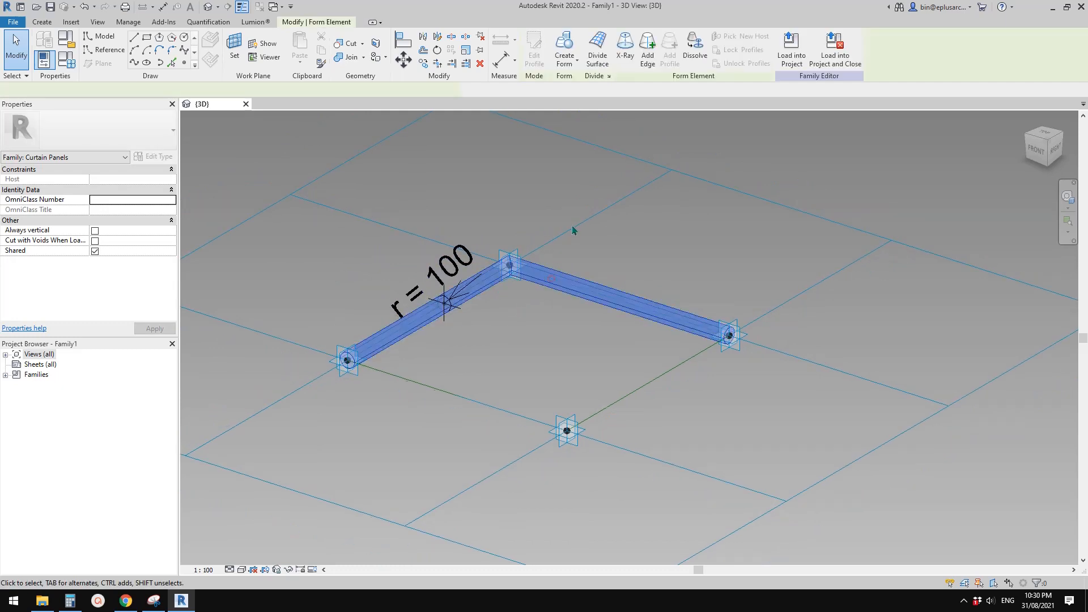
{"action": "middle_click_drag", "start_coordinate": [573, 233], "coordinate": [433, 333]}
{"action": "key", "text": "h"}
{"action": "key", "text": "h"}
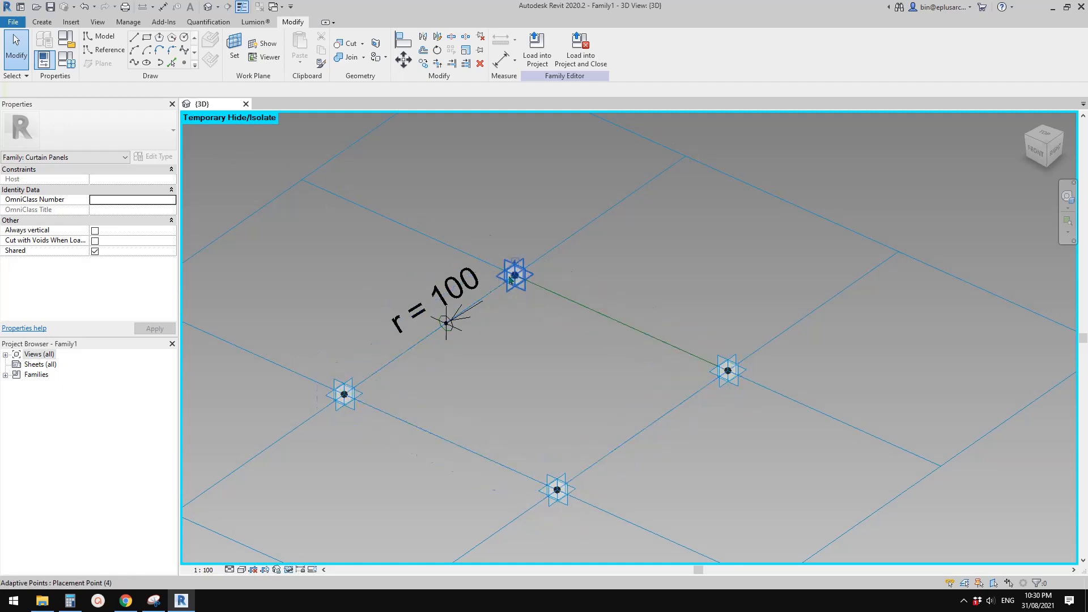
{"action": "middle_click_drag", "start_coordinate": [460, 320], "coordinate": [460, 328]}
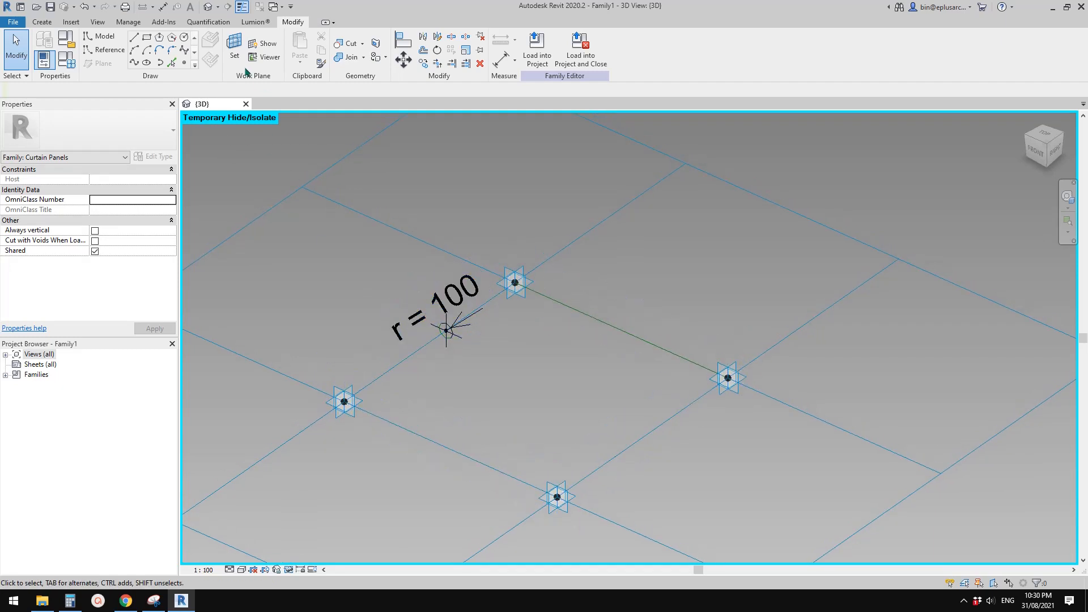
- Place a reference point on each of the four adaptive points, using each adaptive point's horizontal plane as the work plane
{"action": "left_click", "coordinate": [185, 63]}
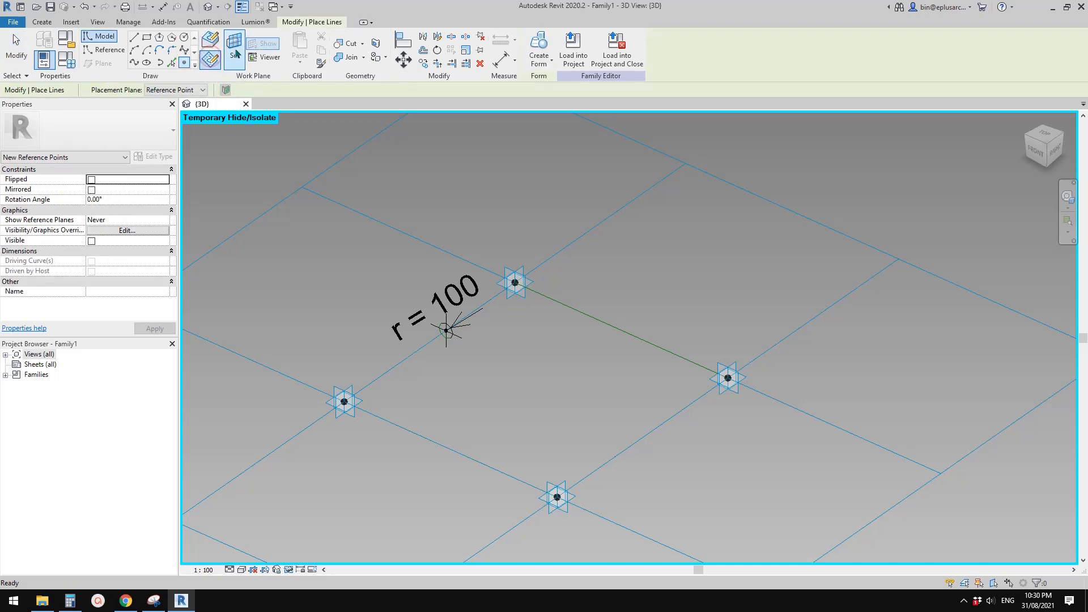
{"action": "left_click", "coordinate": [234, 46]}
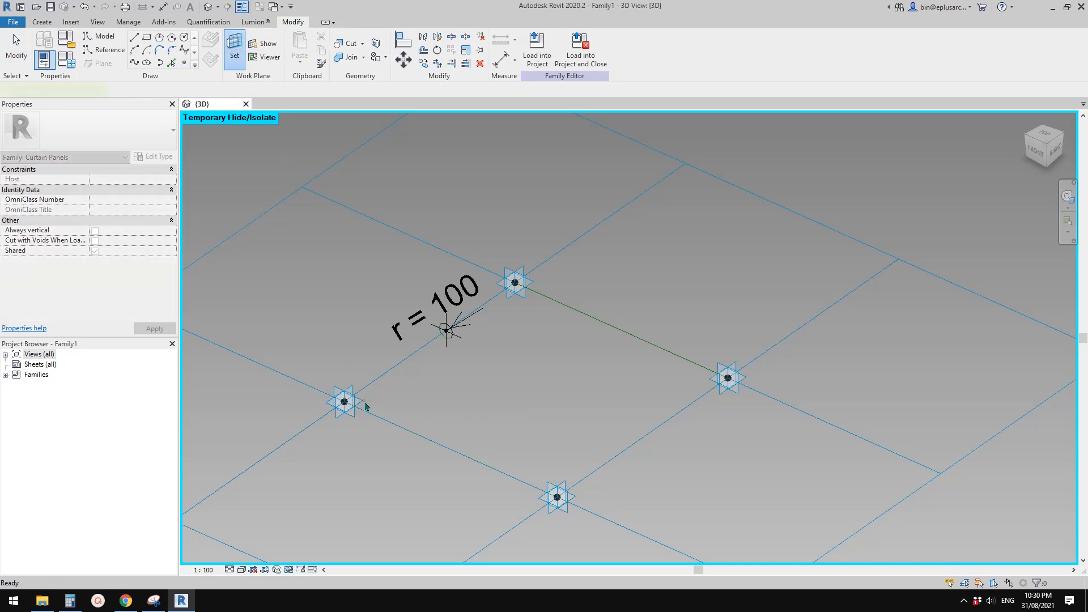
{"action": "left_click", "coordinate": [344, 401]}
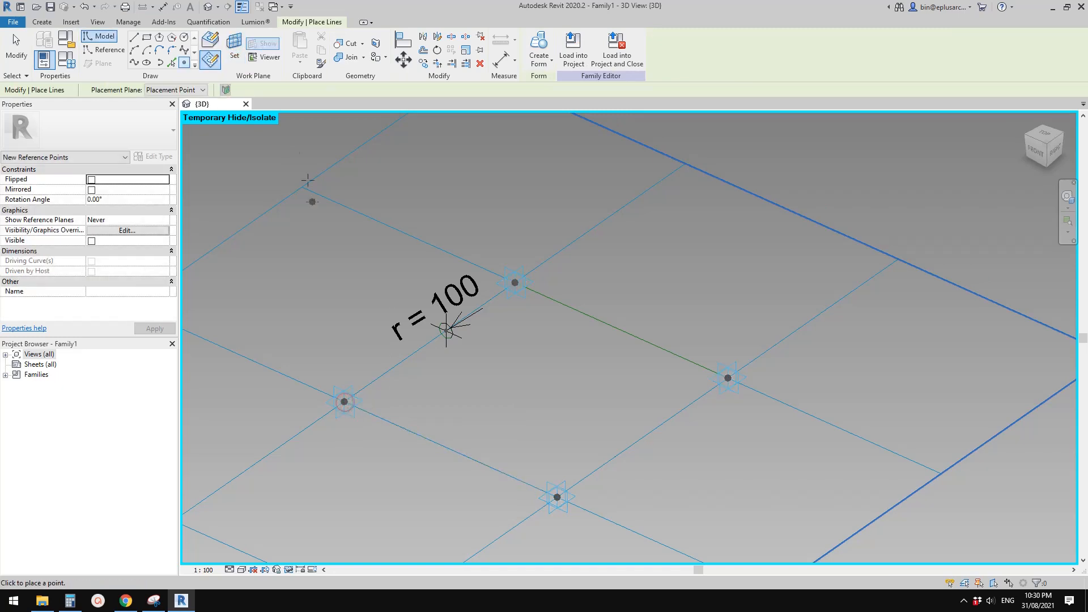
{"action": "left_click", "coordinate": [234, 46]}
{"action": "left_click", "coordinate": [527, 303]}
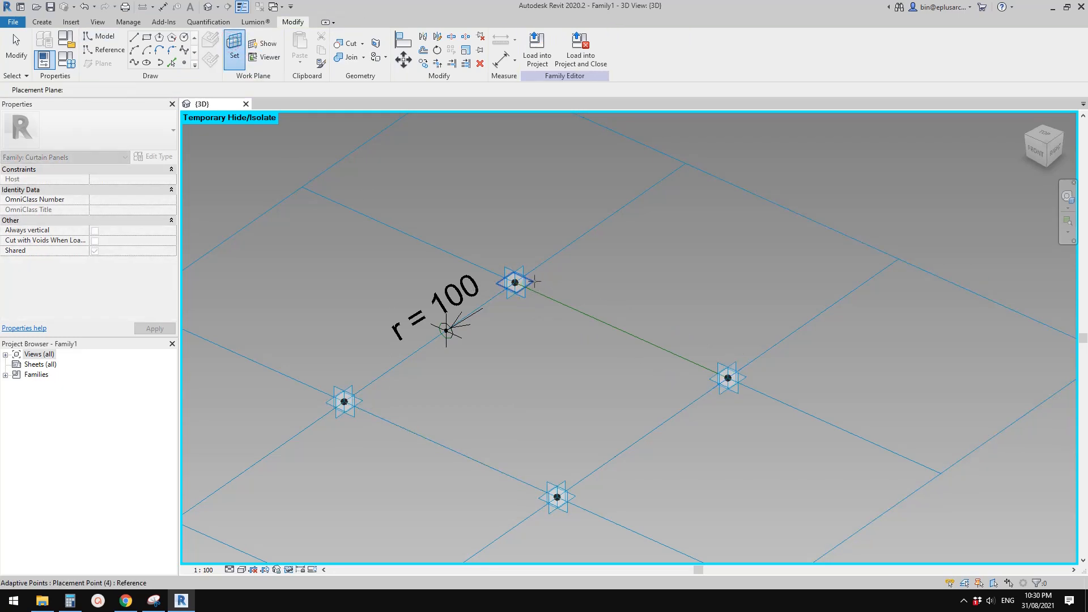
{"action": "left_click", "coordinate": [235, 45]}
{"action": "left_click", "coordinate": [747, 376]}
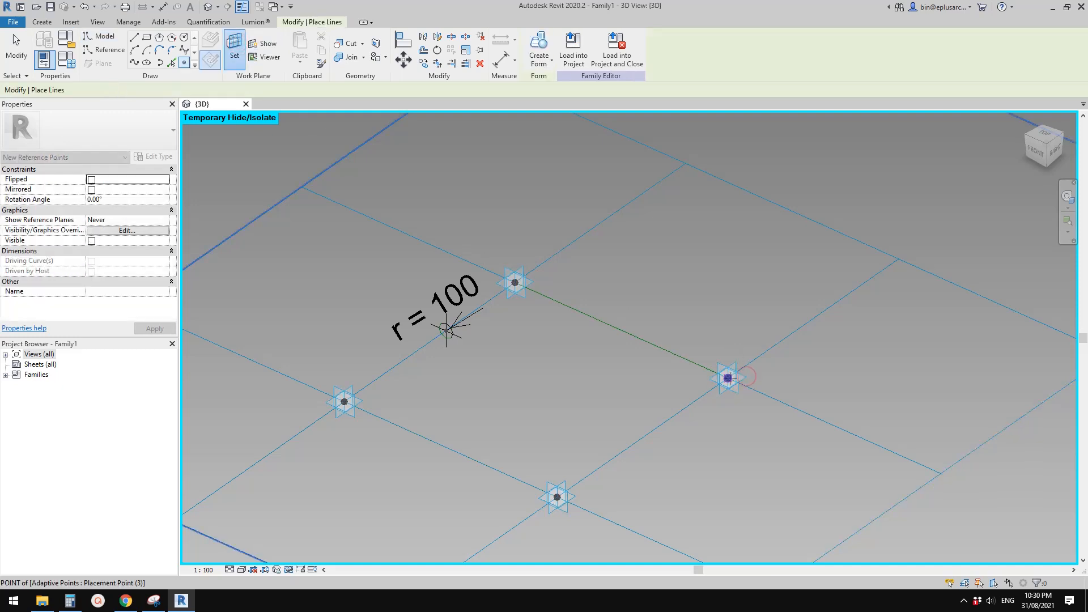
{"action": "middle_click_drag", "start_coordinate": [559, 471], "coordinate": [560, 420]}
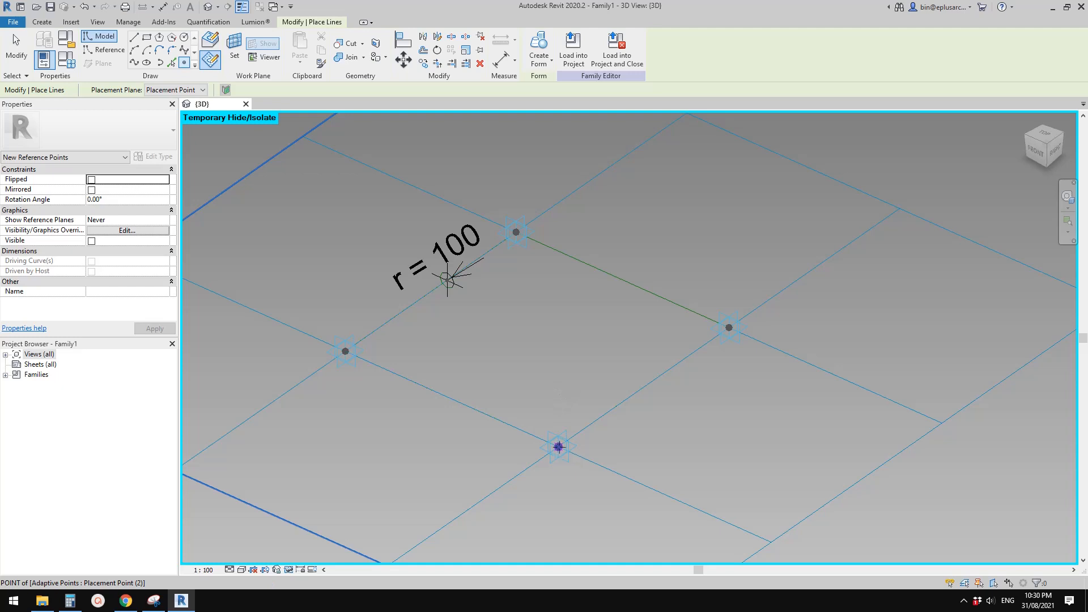
{"action": "key", "text": "Escape"}
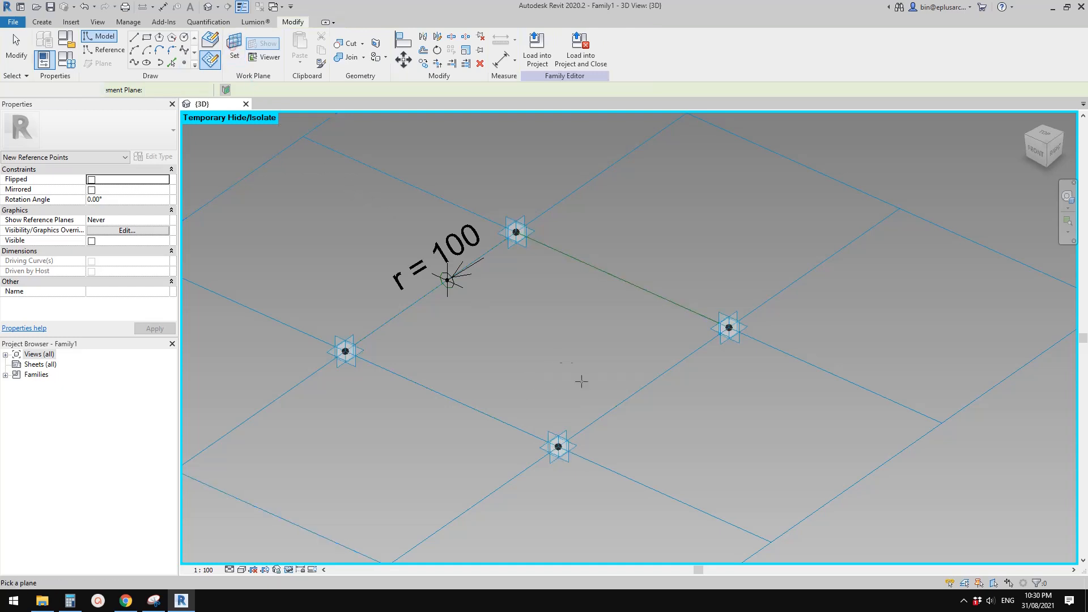
{"action": "key", "text": "Return"}
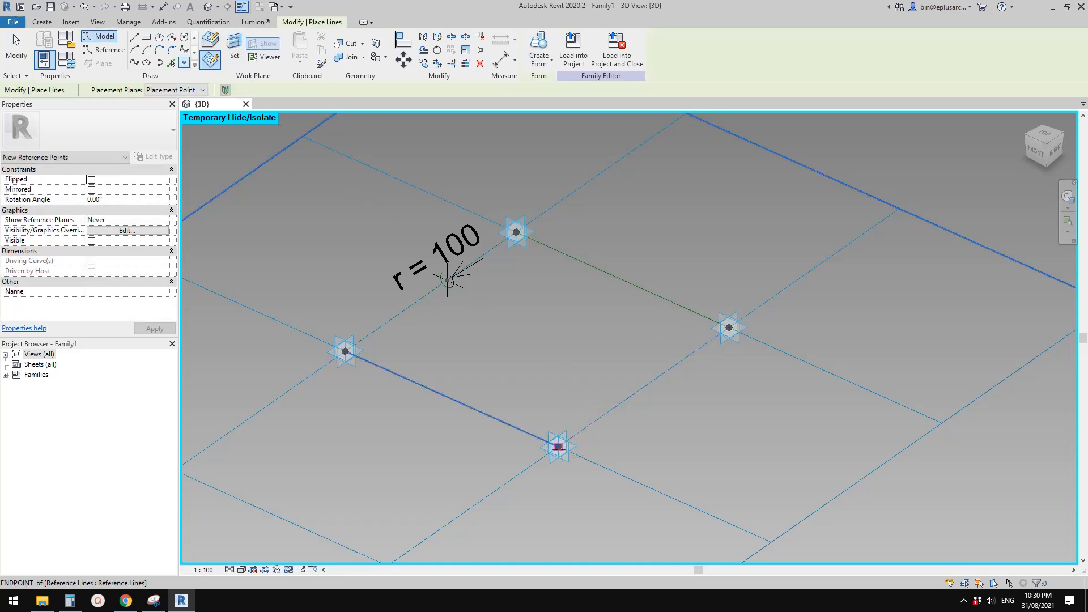
{"action": "key", "text": "Escape"}
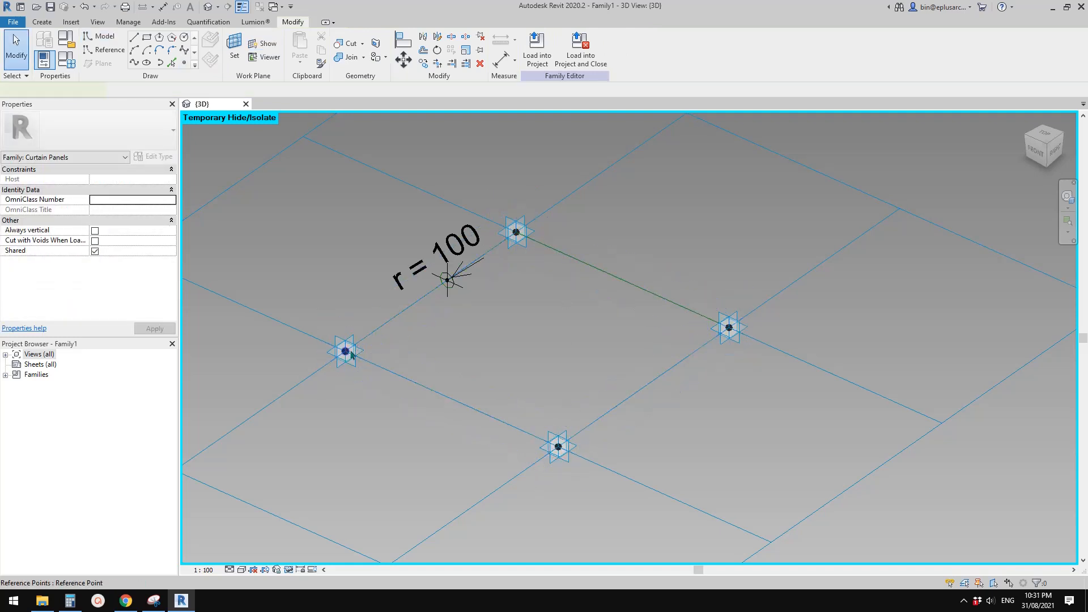
- Set the offset of the four reference points hosted on the adaptive points to 300
{"action": "left_click", "coordinate": [347, 352]}
{"action": "left_click", "coordinate": [526, 242]}
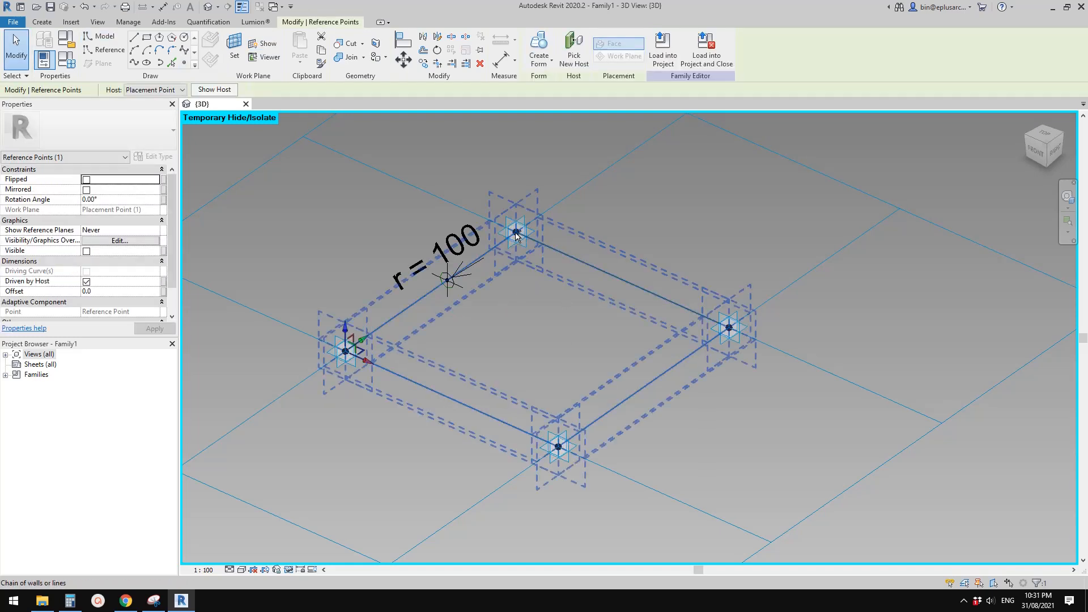
{"action": "left_click", "coordinate": [731, 328], "text": "ctrl"}
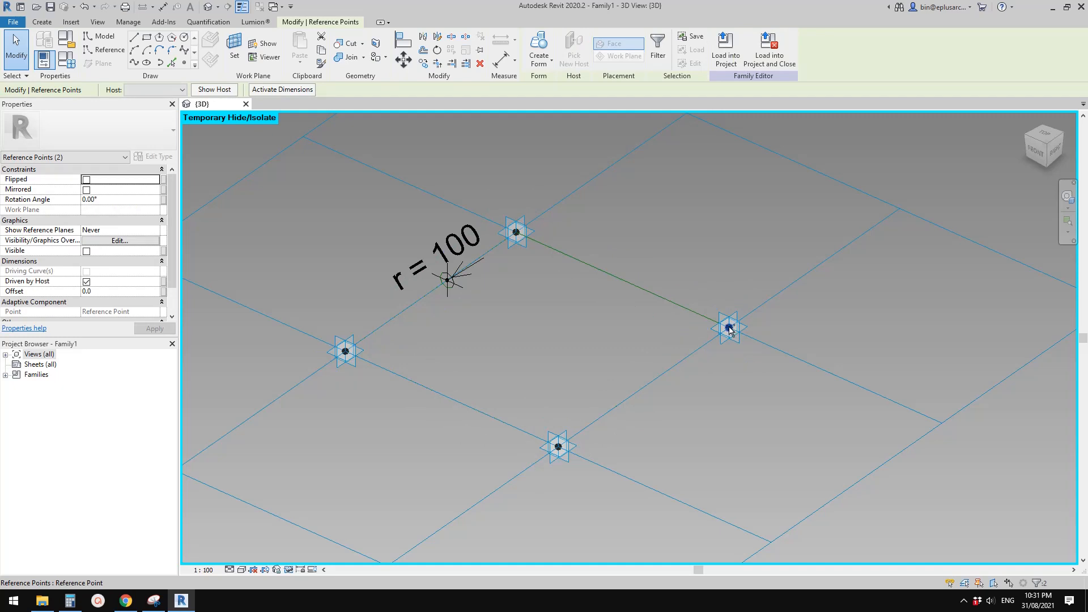
{"action": "key", "text": "Tab"}
{"action": "key", "text": "Tab"}
{"action": "left_click", "coordinate": [559, 446], "text": "ctrl"}
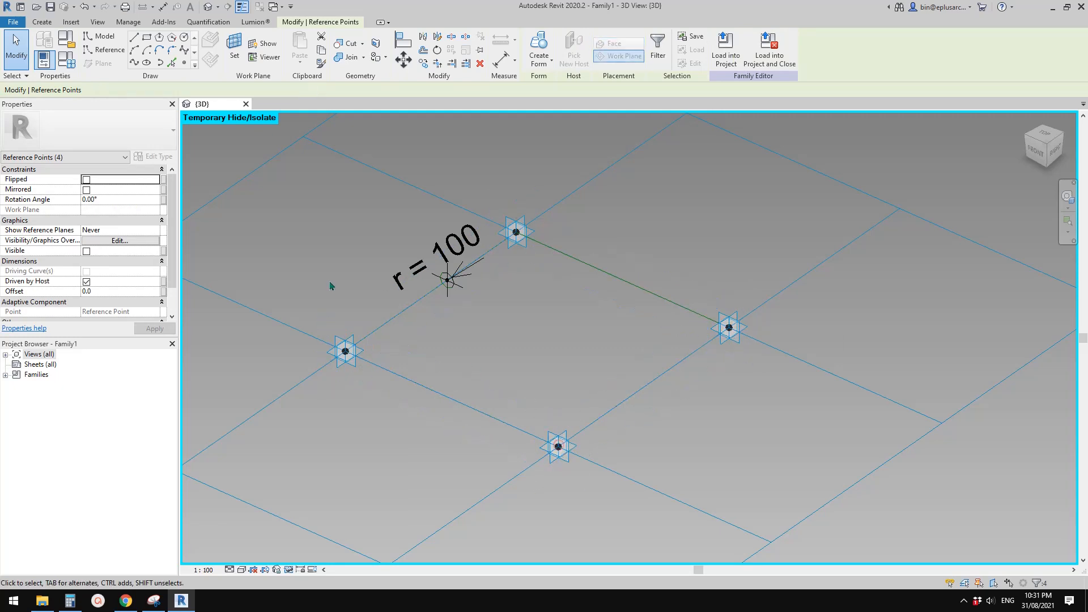
{"action": "left_click", "coordinate": [108, 290]}
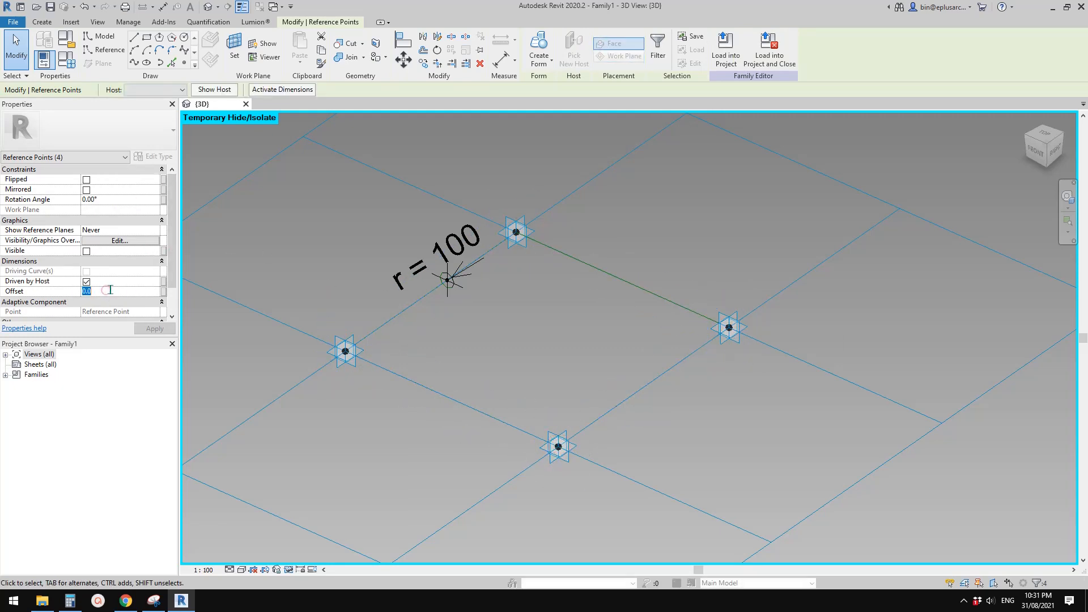
{"action": "type", "text": "300"}
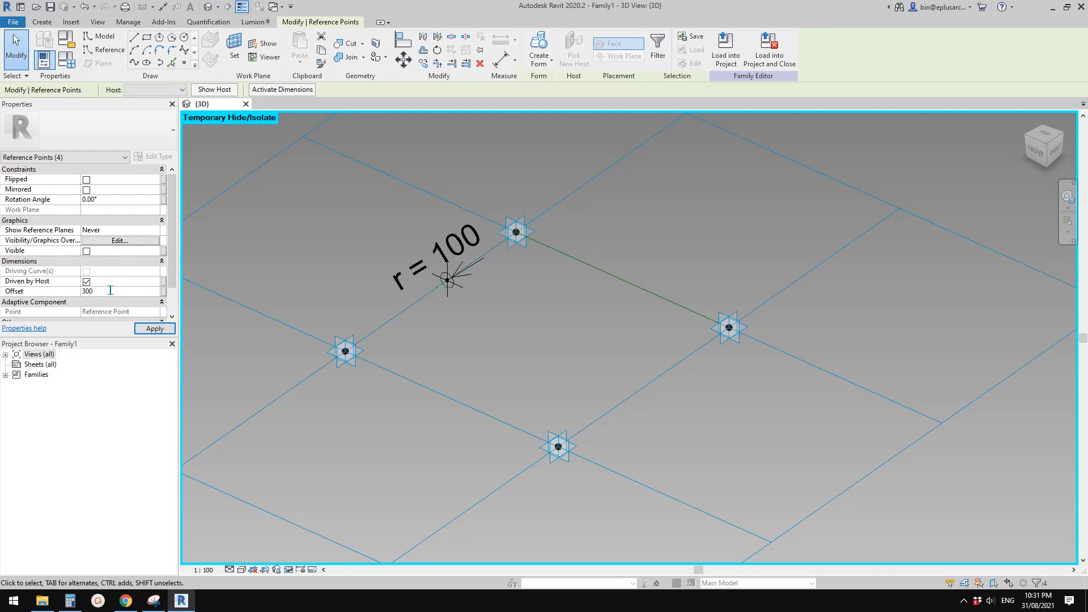
{"action": "middle_click_drag", "start_coordinate": [487, 227], "coordinate": [495, 256], "text": "shift"}
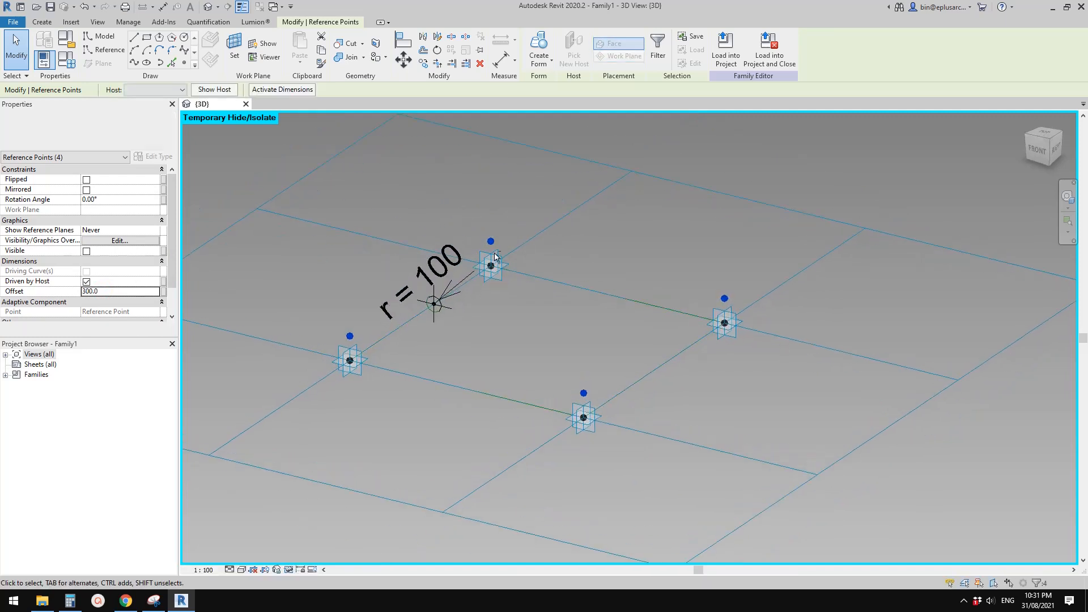
{"action": "middle_click_drag", "start_coordinate": [363, 333], "coordinate": [236, 298], "text": "shift"}
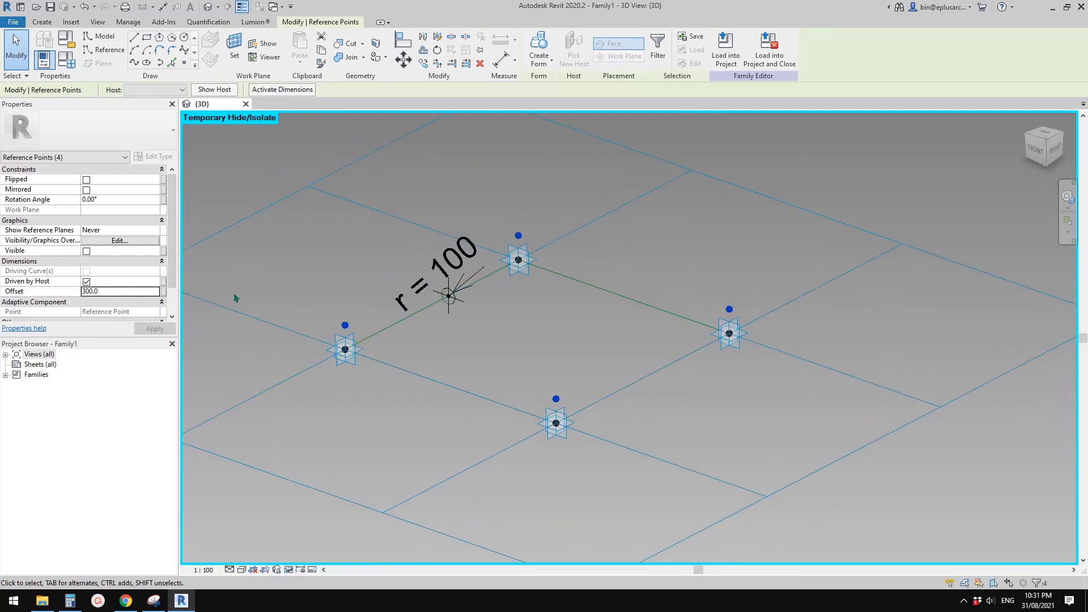
- Associate the offset of the four reference points with a new type family parameter named OFS
{"action": "left_click", "coordinate": [164, 291]}
{"action": "left_click", "coordinate": [257, 435]}
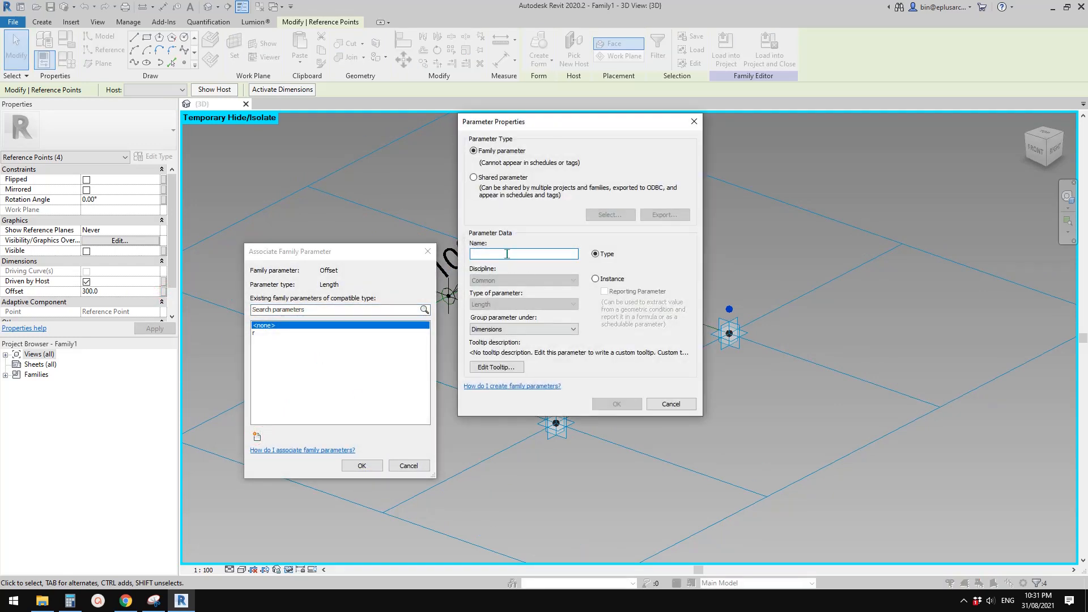
{"action": "type", "text": "IF"}
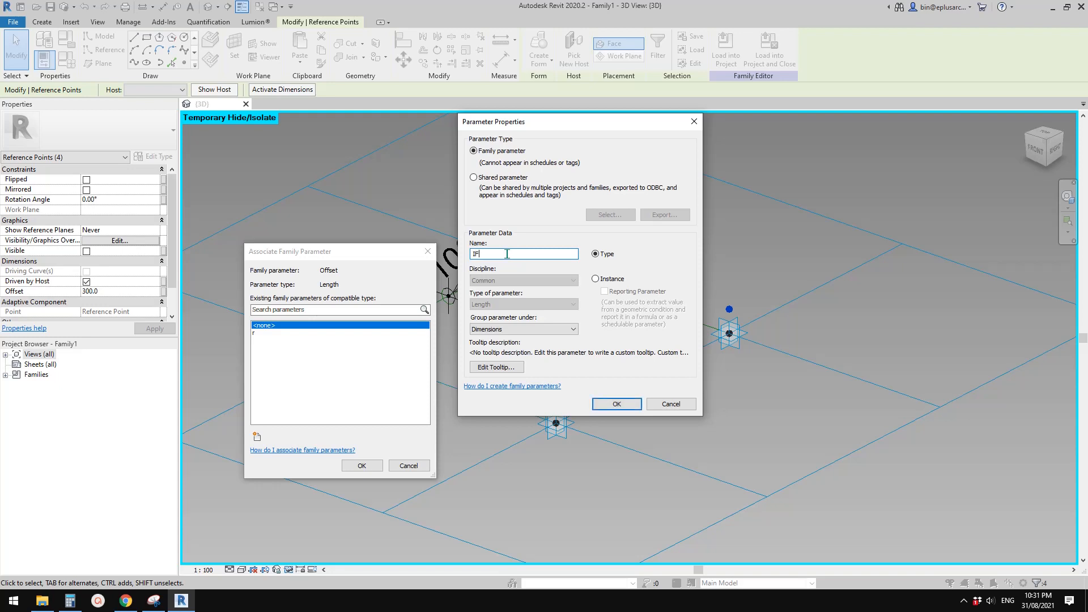
{"action": "key", "text": "BackSpace"}
{"action": "key", "text": "BackSpace"}
{"action": "type", "text": "OFS"}
{"action": "left_click", "coordinate": [615, 404]}
{"action": "left_click", "coordinate": [361, 464]}
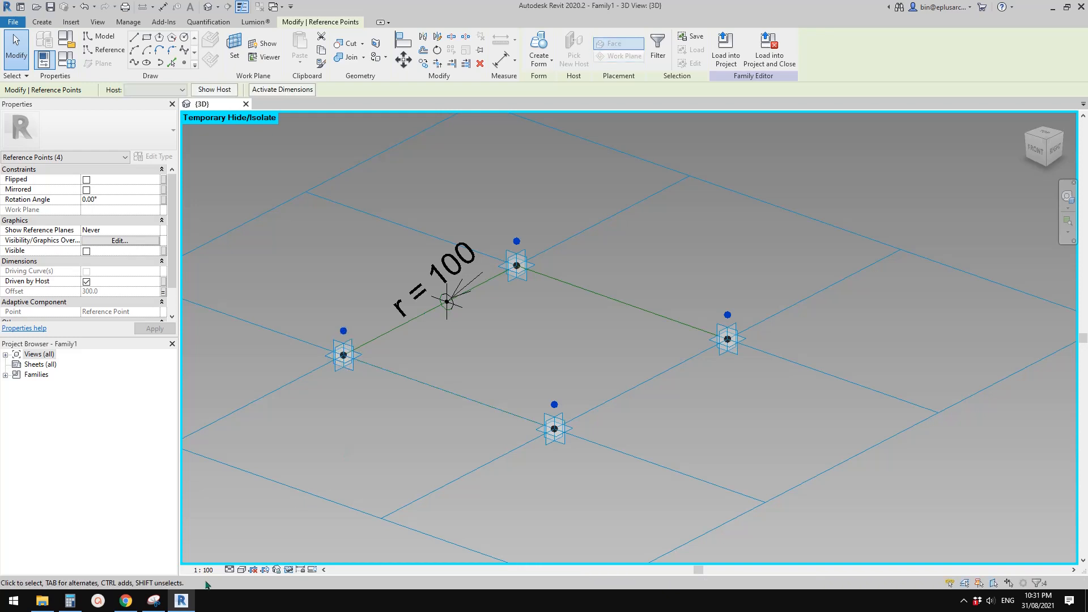
- Switch to the Snipping Tool to check the bracing sketched on the photo, return to Revit and clear the point selection
{"action": "left_click", "coordinate": [153, 601]}
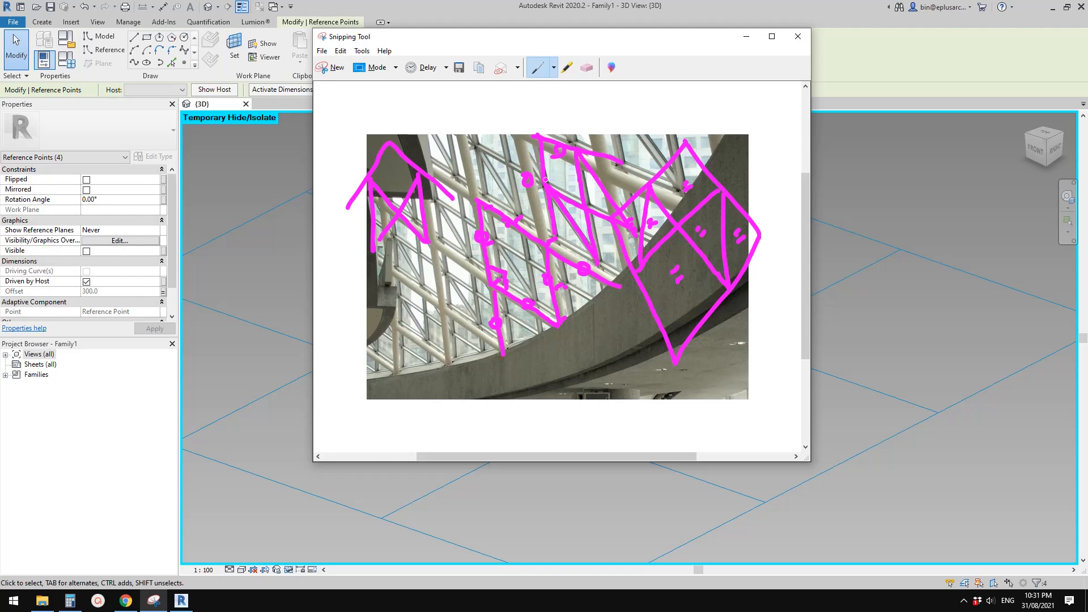
{"action": "left_click", "coordinate": [181, 601]}
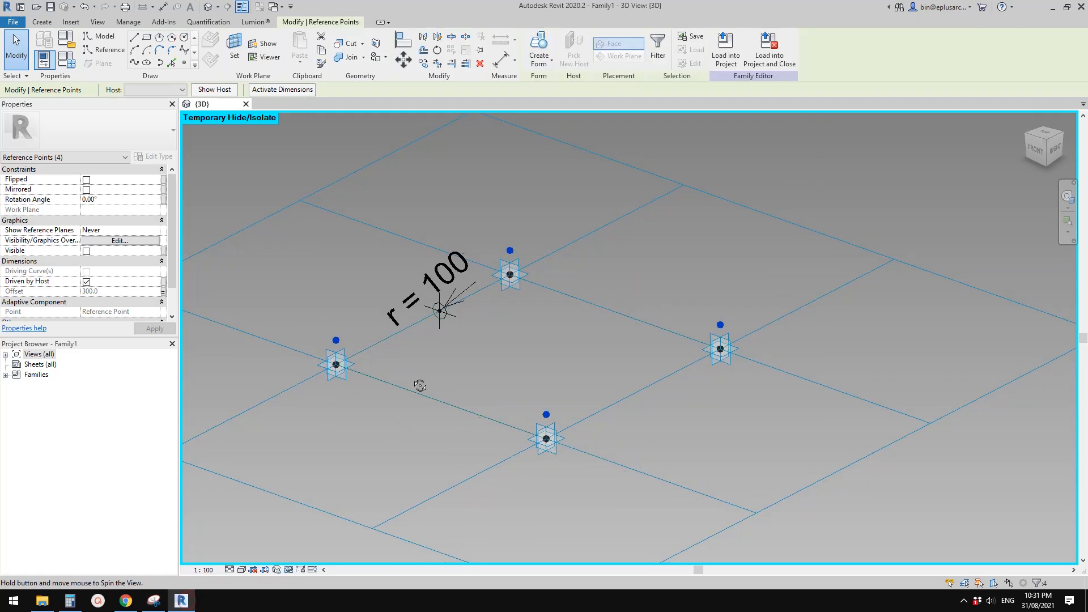
{"action": "key", "text": "Escape"}
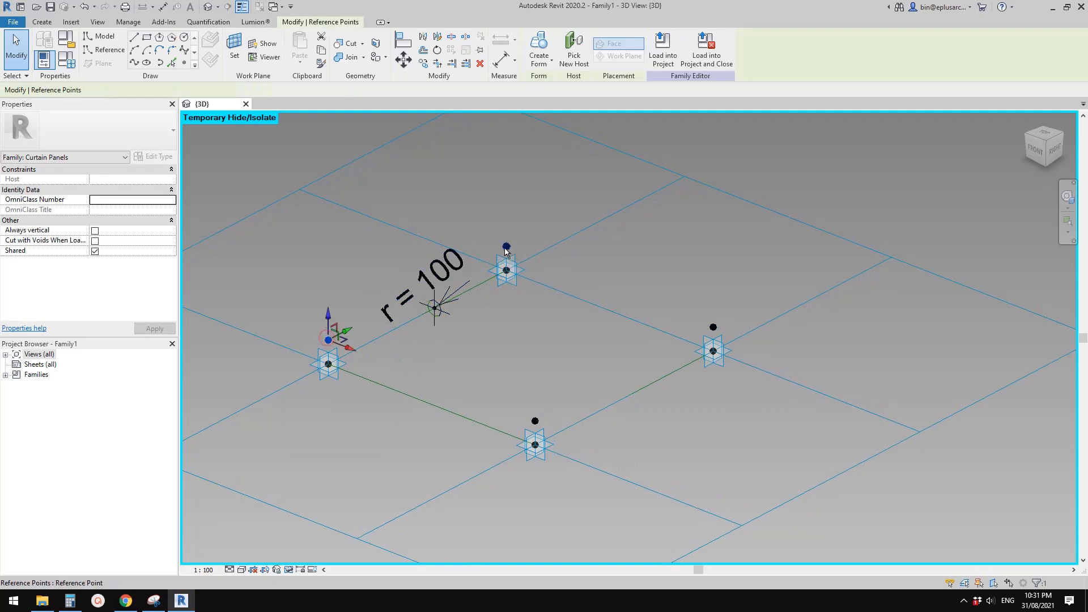
- Connect the two offset points above the side carrying the circle with a spline through points, and make it a reference line
{"action": "left_click", "coordinate": [329, 340]}
{"action": "left_click", "coordinate": [380, 359]}
{"action": "middle_click_drag", "start_coordinate": [385, 319], "coordinate": [380, 326], "text": "shift"}
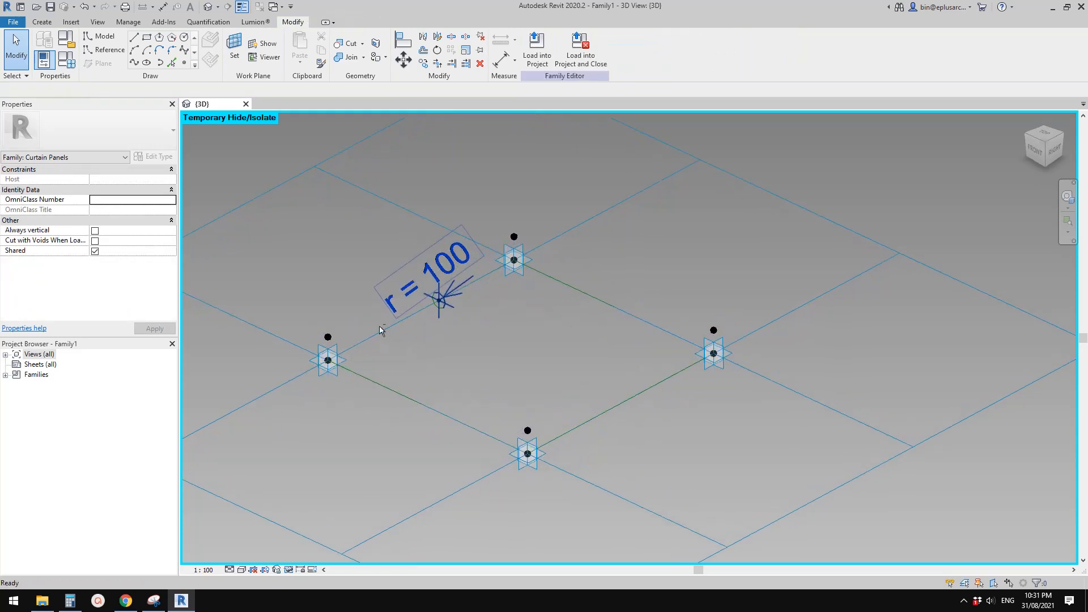
{"action": "left_click", "coordinate": [328, 337]}
{"action": "left_click", "coordinate": [517, 237], "text": "ctrl"}
{"action": "left_click", "coordinate": [134, 63]}
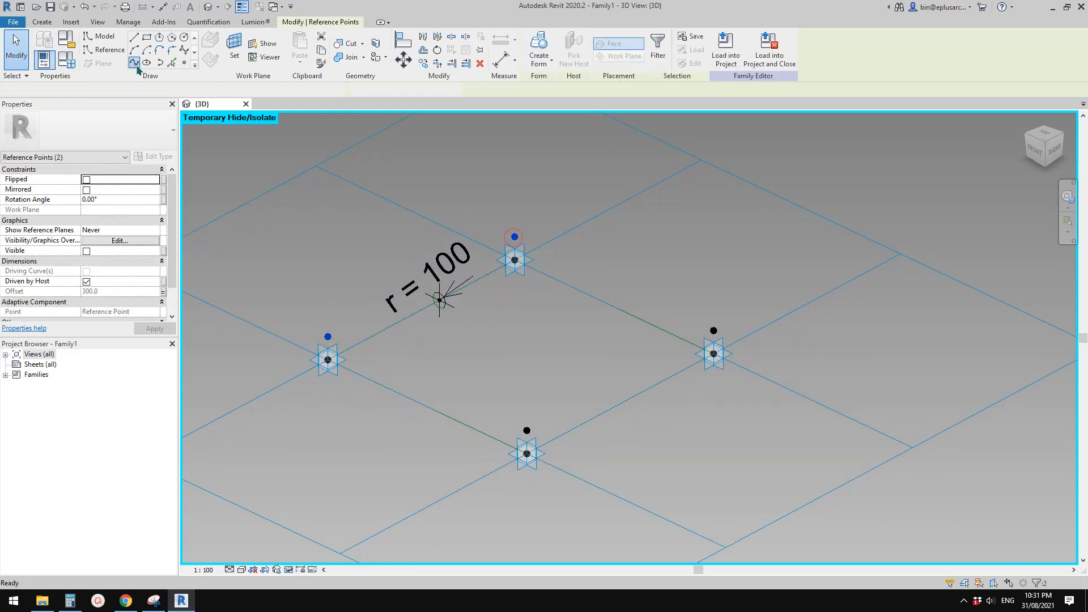
{"action": "left_click", "coordinate": [93, 260]}
{"action": "left_click", "coordinate": [571, 263]}
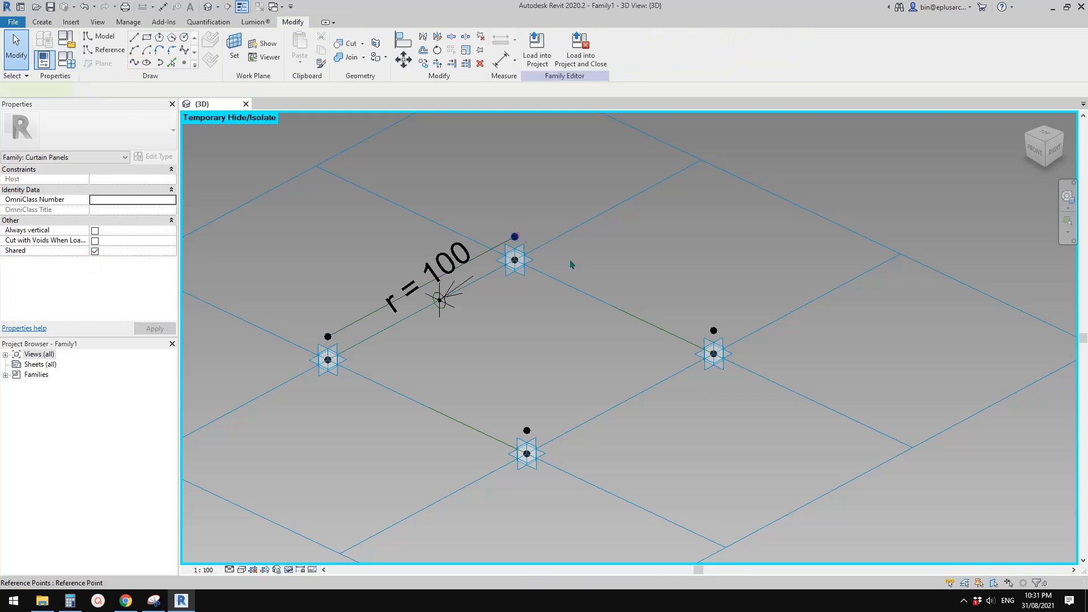
- Connect the offset points at the back and right corners with a spline through points, and make it a reference line
{"action": "left_click", "coordinate": [515, 237]}
{"action": "left_click", "coordinate": [714, 331], "text": "ctrl"}
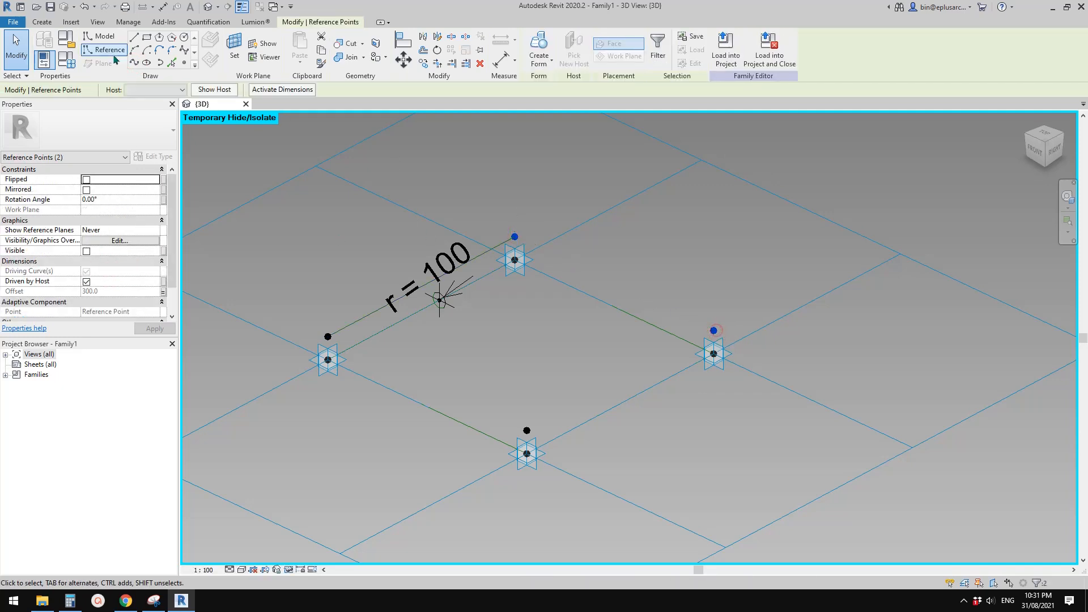
{"action": "left_click", "coordinate": [134, 63]}
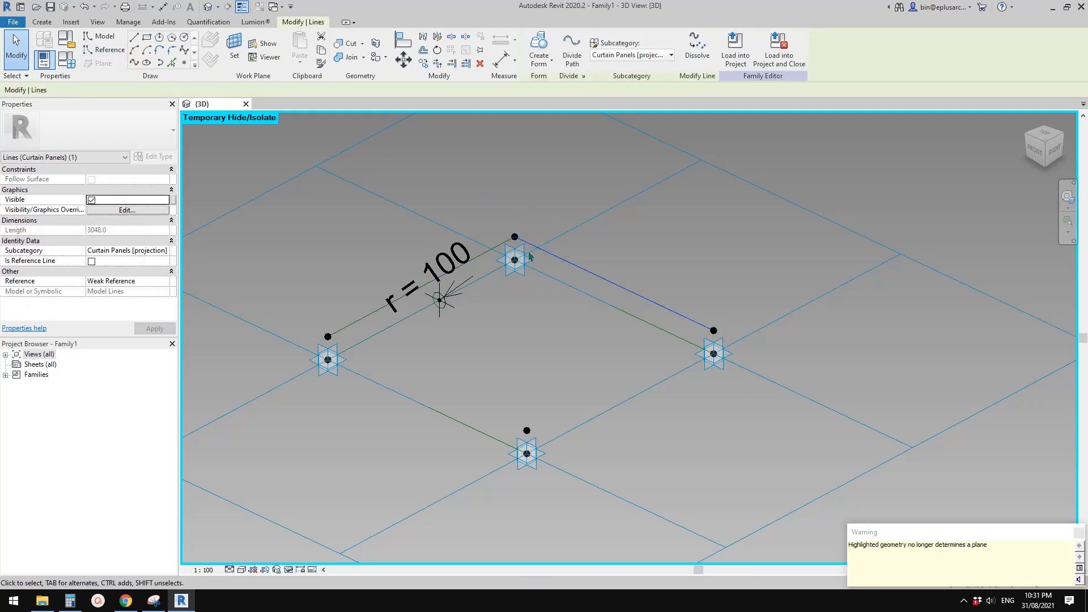
{"action": "key", "text": "Escape"}
{"action": "left_click", "coordinate": [408, 294]}
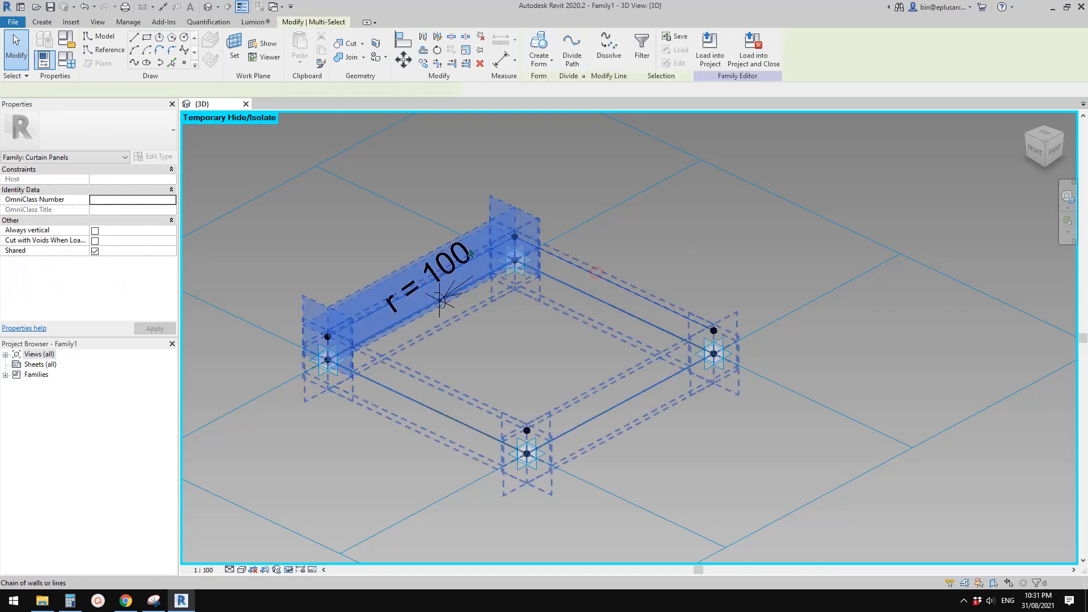
{"action": "left_click", "coordinate": [92, 241]}
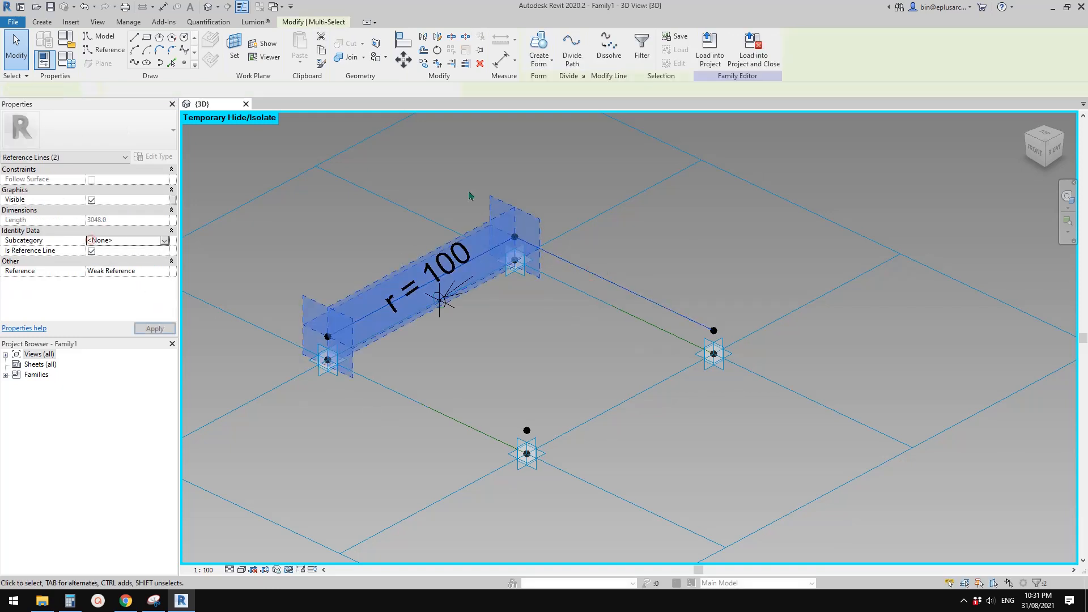
{"action": "left_click", "coordinate": [708, 214]}
- Compare the panel with the diamond bracing sketched on the photo in the Snipping Tool, and return to Revit
{"action": "middle_click_drag", "start_coordinate": [644, 228], "coordinate": [502, 415], "text": "shift"}
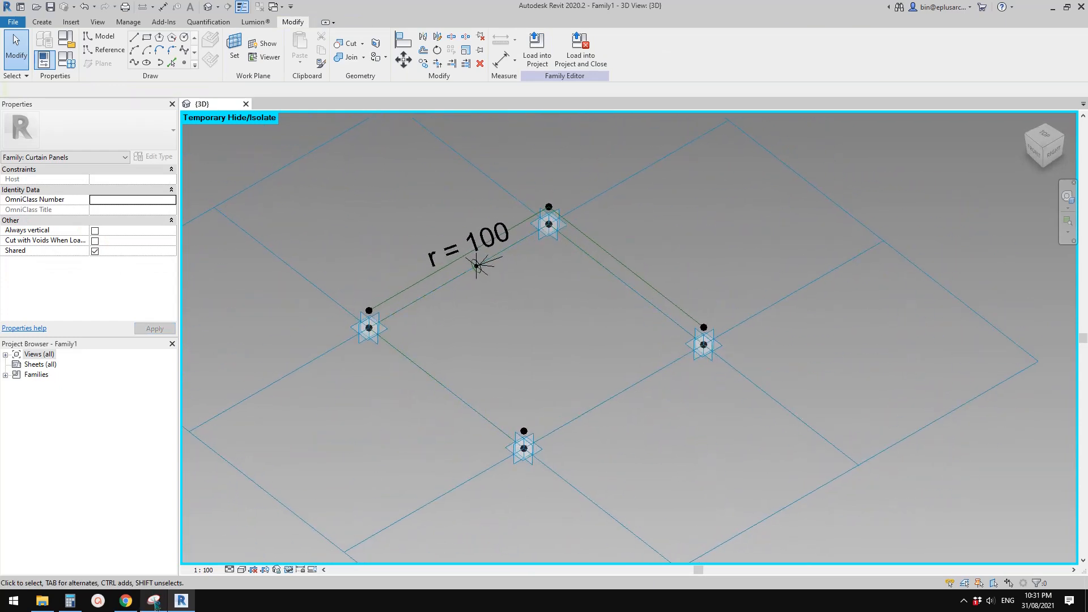
{"action": "left_click", "coordinate": [153, 600]}
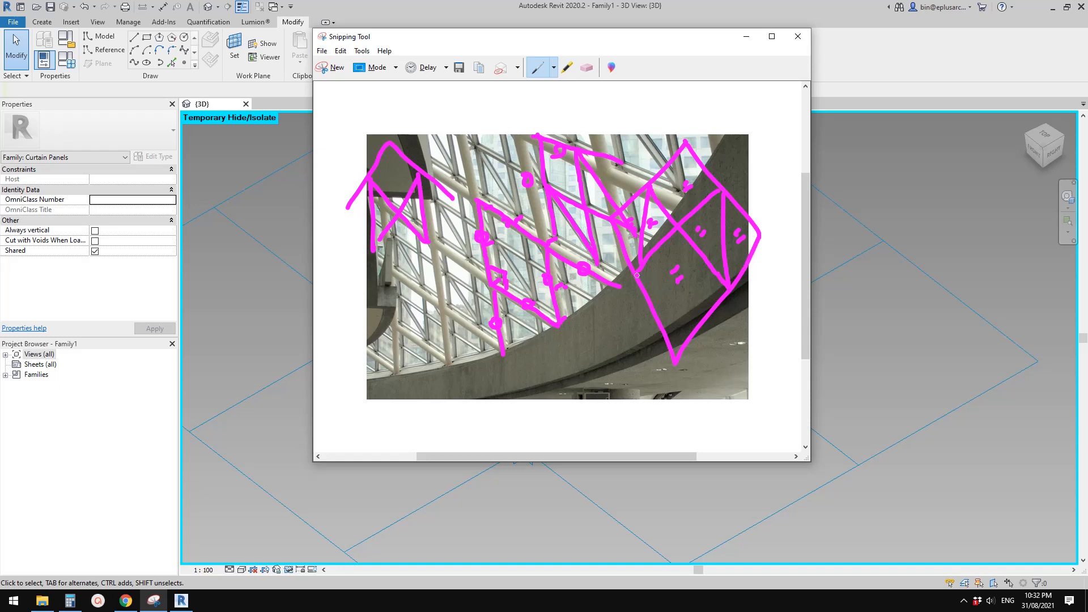
{"action": "left_click", "coordinate": [181, 601]}
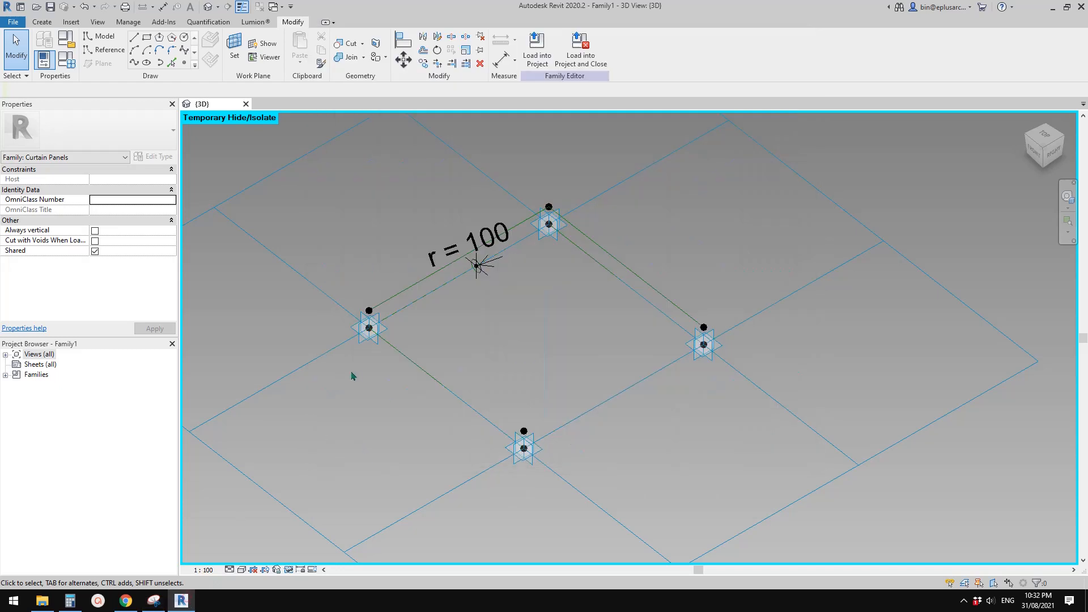
- Connect the offset points at the left and front corners with a spline through points, and make it a reference line
{"action": "left_click", "coordinate": [368, 311]}
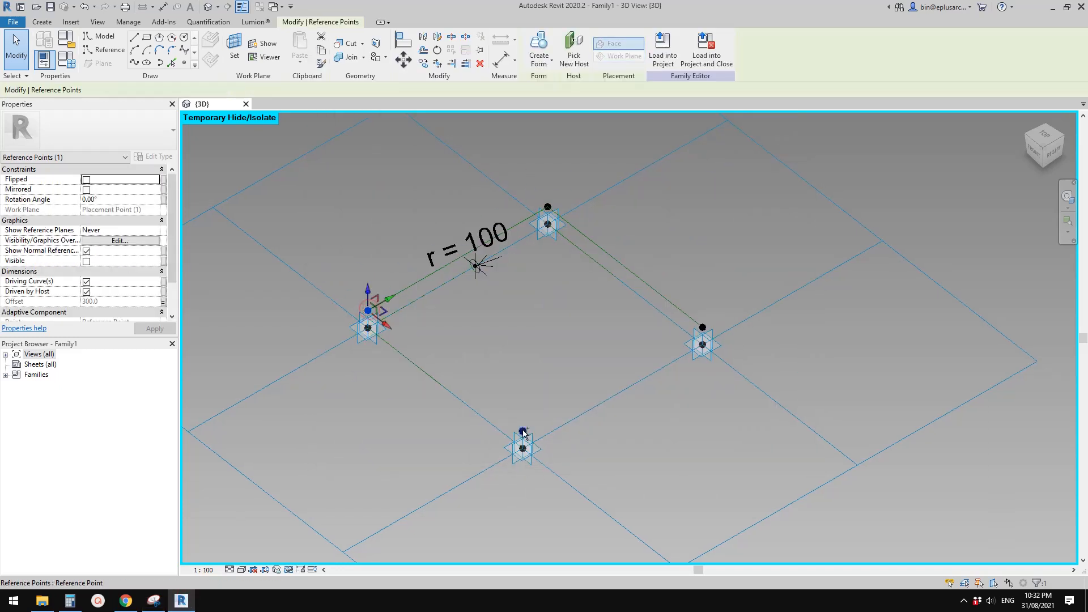
{"action": "left_click", "coordinate": [523, 431], "text": "ctrl"}
{"action": "left_click", "coordinate": [136, 66]}
{"action": "left_click", "coordinate": [91, 262]}
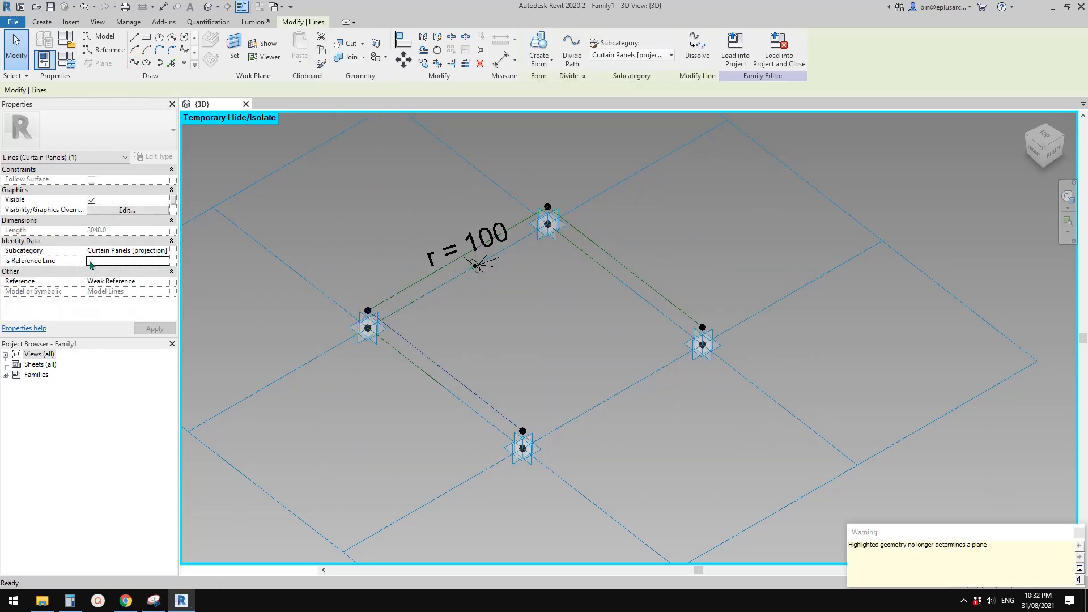
{"action": "left_click", "coordinate": [684, 365]}
- Close the offset diamond with a spline through the right and front corner points, and make it a reference line
{"action": "left_click", "coordinate": [703, 328]}
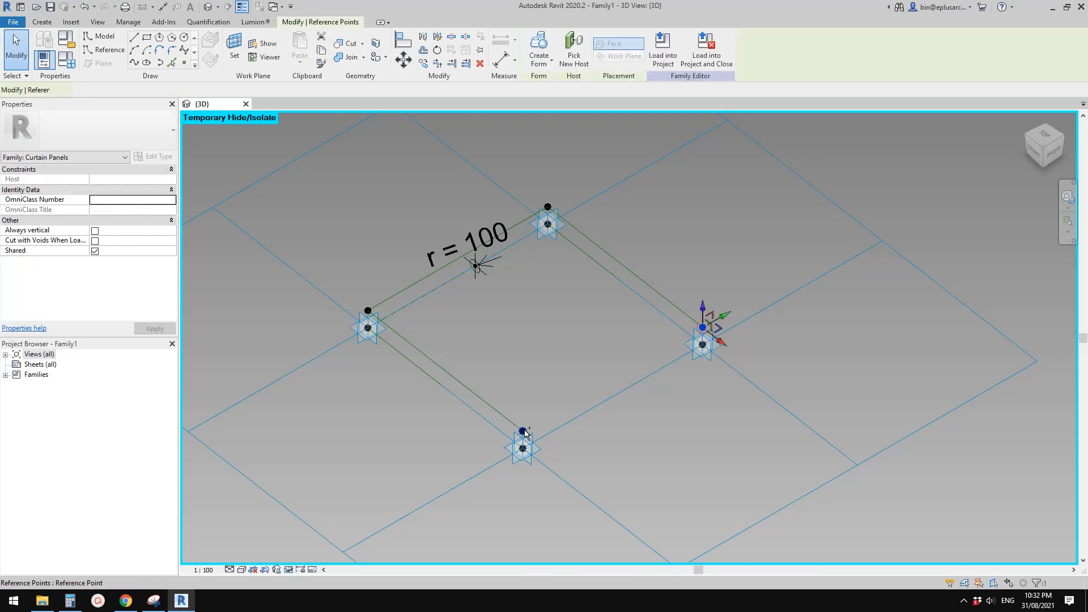
{"action": "left_click", "coordinate": [522, 431], "text": "ctrl"}
{"action": "left_click", "coordinate": [137, 63]}
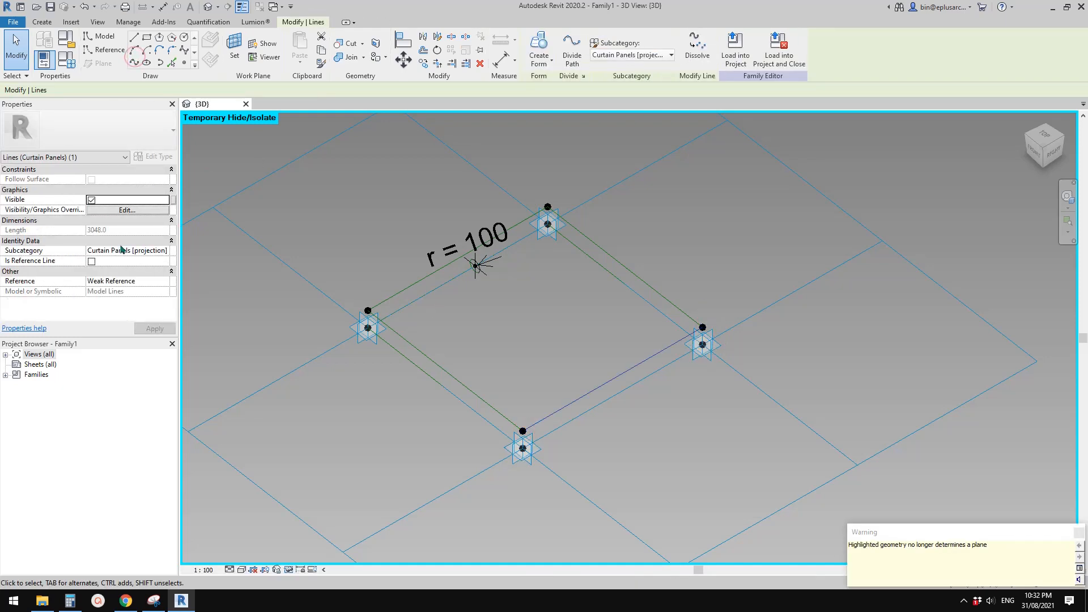
{"action": "left_click", "coordinate": [91, 262]}
{"action": "left_click", "coordinate": [493, 316]}
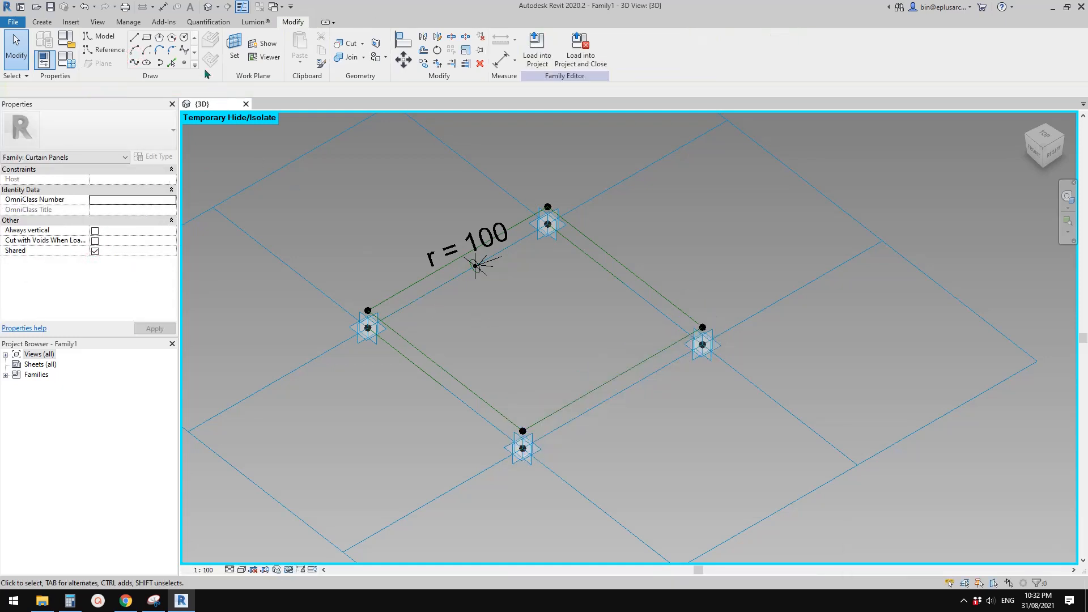
- Place a reference point at the midpoint of each of the four offset reference lines
{"action": "left_click", "coordinate": [185, 63]}
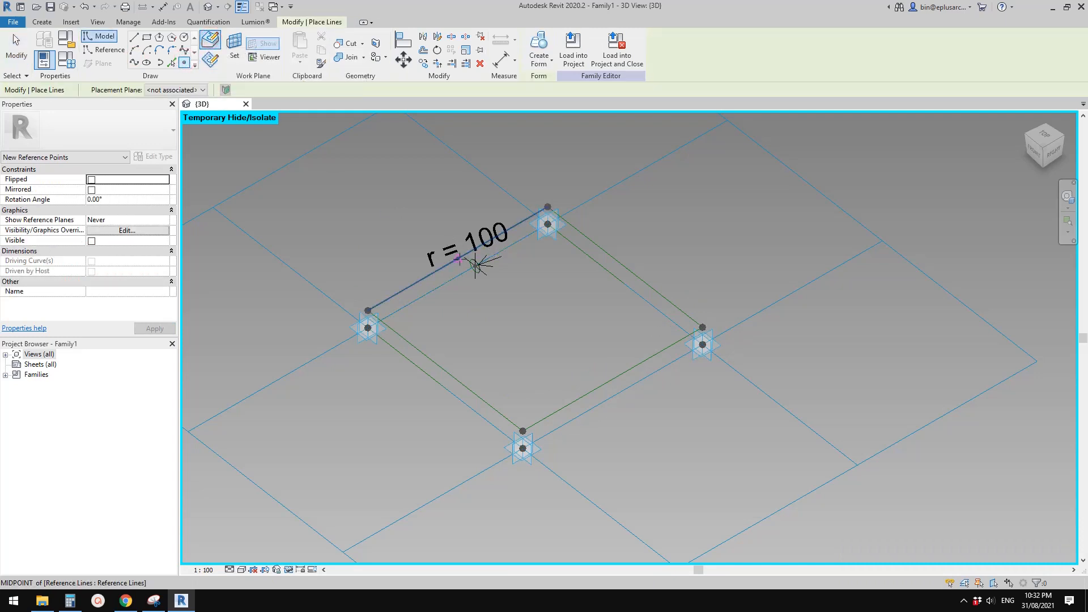
{"action": "left_click", "coordinate": [458, 261]}
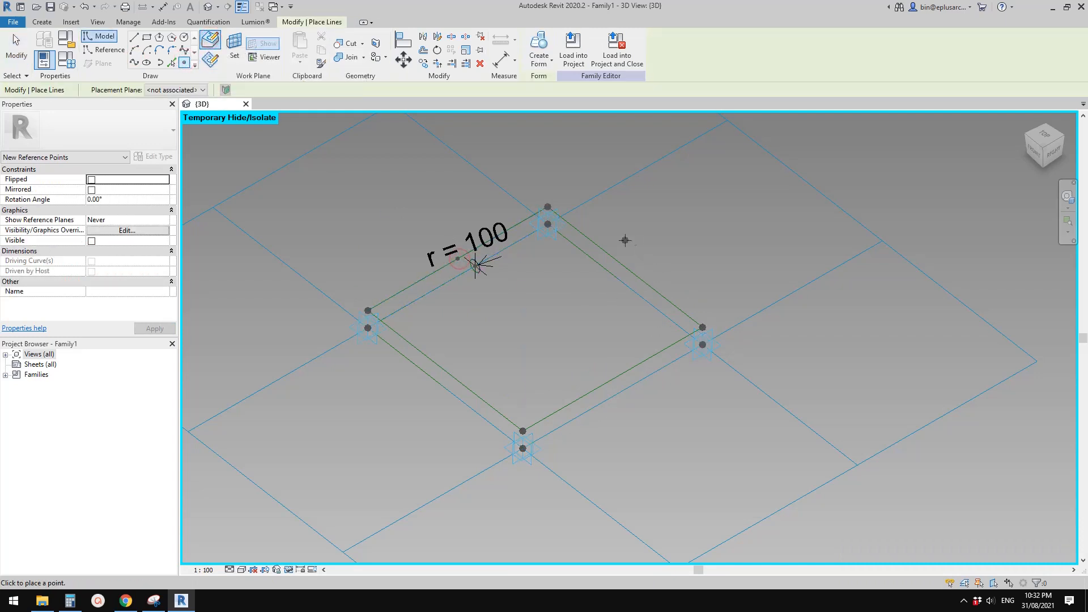
{"action": "left_click", "coordinate": [646, 280]}
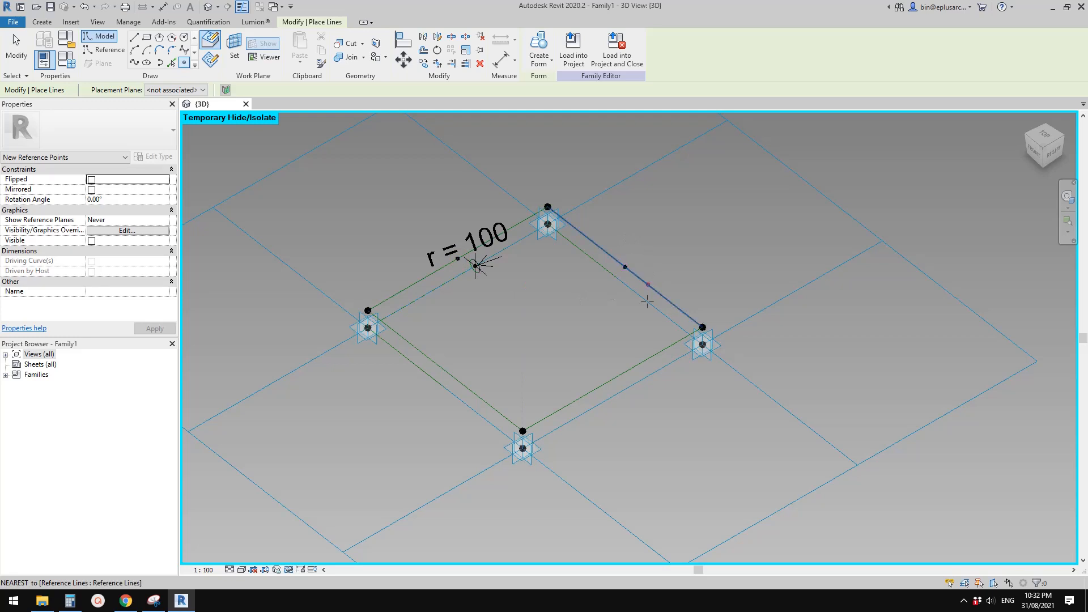
{"action": "left_click", "coordinate": [630, 371]}
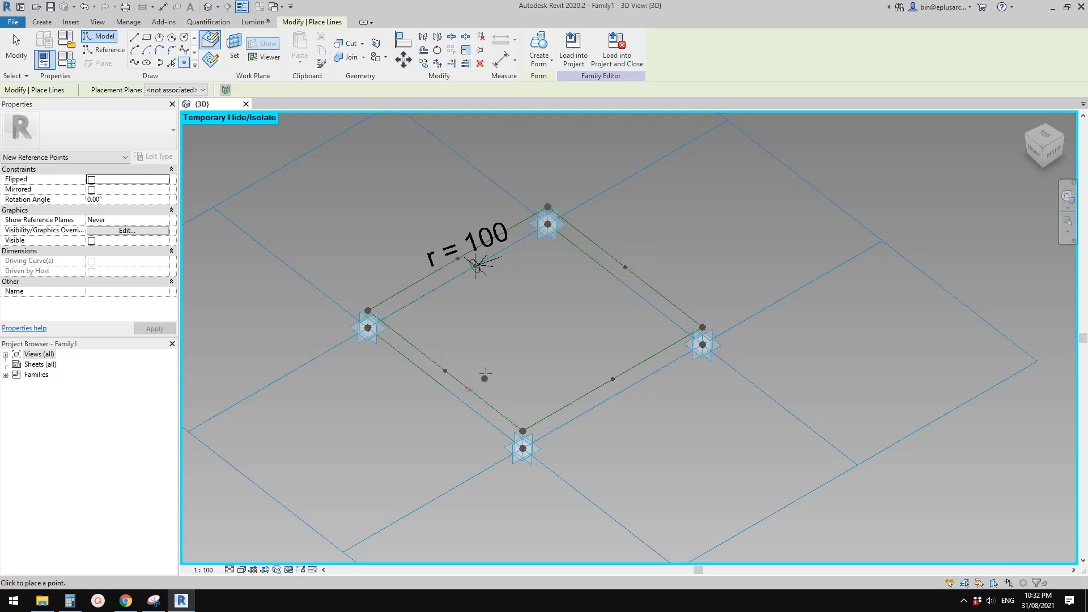
{"action": "key", "text": "Escape"}
{"action": "key", "text": "Escape"}
- Connect the midpoint above the circle's side to the opposite midpoint with a spline through points, and make it a reference line
{"action": "left_click", "coordinate": [453, 273]}
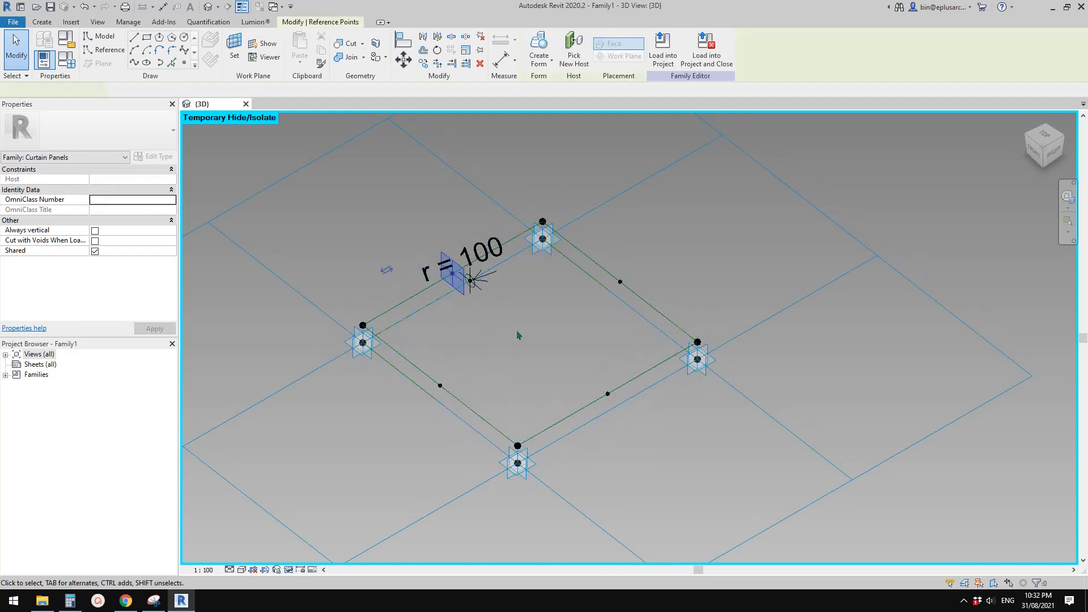
{"action": "left_click_drag", "start_coordinate": [603, 380], "coordinate": [617, 401], "text": "ctrl"}
{"action": "left_click", "coordinate": [135, 63]}
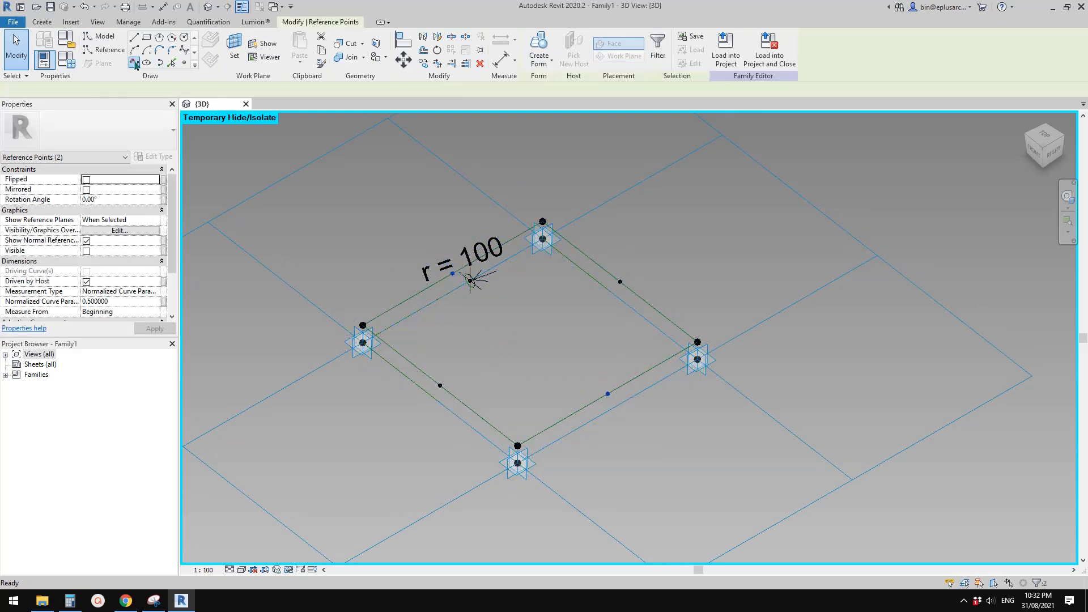
{"action": "left_click", "coordinate": [91, 262]}
- Connect the back-right midpoint to the front-left midpoint with a spline through points, and make it a reference line
{"action": "left_click_drag", "start_coordinate": [609, 251], "coordinate": [630, 294]}
{"action": "left_click_drag", "start_coordinate": [429, 358], "coordinate": [454, 397], "text": "ctrl"}
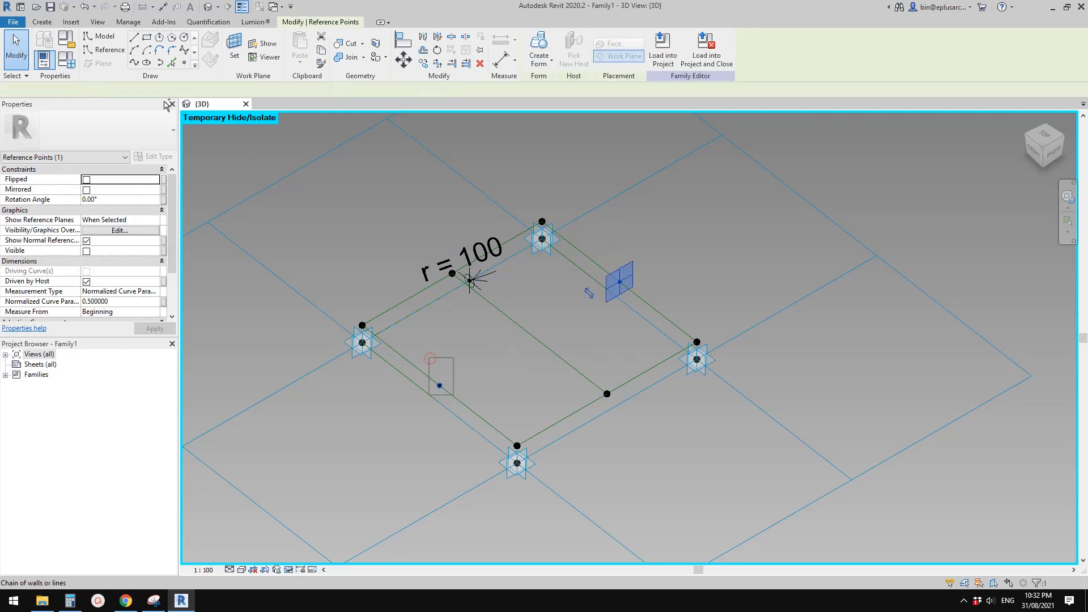
{"action": "left_click", "coordinate": [134, 61]}
{"action": "left_click", "coordinate": [92, 261]}
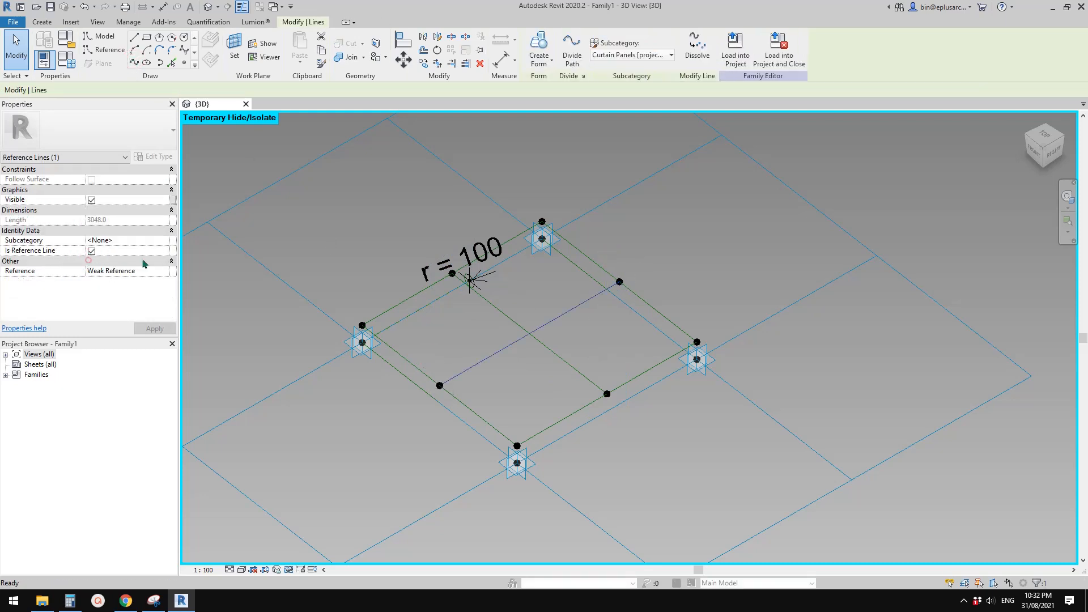
{"action": "left_click", "coordinate": [622, 214]}
{"action": "middle_click_drag", "start_coordinate": [622, 213], "coordinate": [639, 316], "text": "shift"}
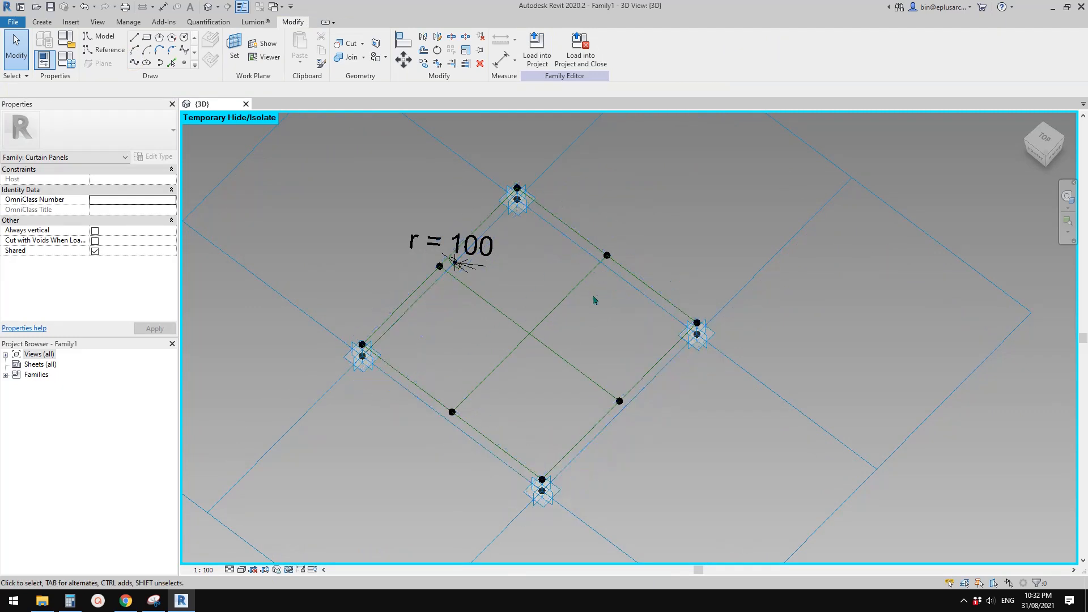
- Check the annotated lobby photo in Snipping Tool, and delete the r = 100 circle with its radial dimension from the Revit panel model
{"action": "left_click", "coordinate": [153, 601]}
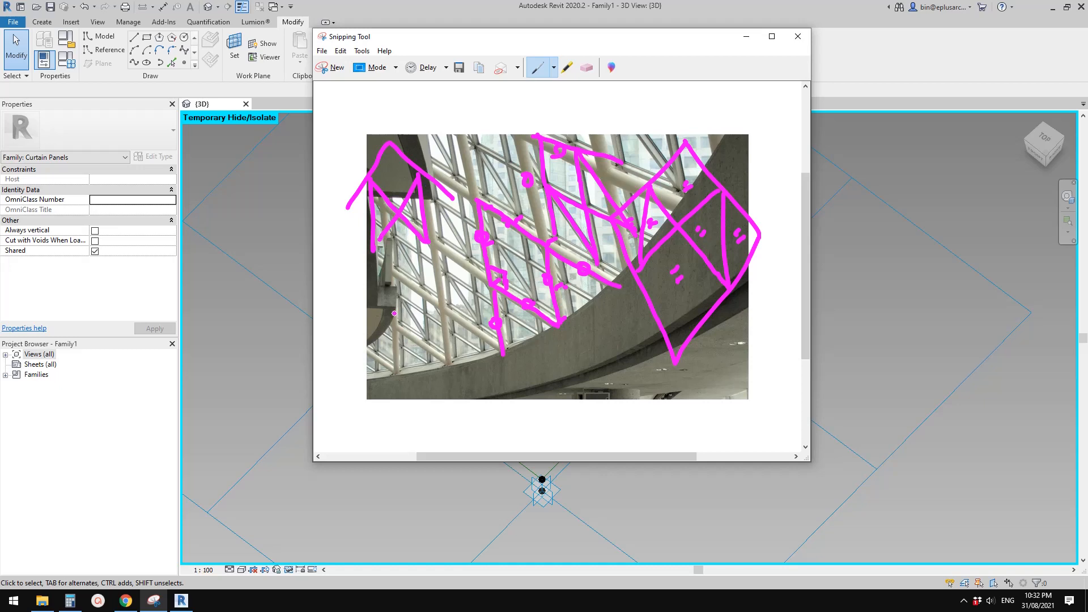
{"action": "left_click", "coordinate": [257, 324]}
{"action": "mouse_move", "coordinate": [422, 268]}
{"action": "left_mouse_down"}
{"action": "mouse_move", "coordinate": [459, 417]}
{"action": "mouse_move", "coordinate": [406, 274]}
{"action": "left_mouse_up"}
{"action": "middle_click_drag", "start_coordinate": [406, 275], "coordinate": [433, 243], "text": "shift"}
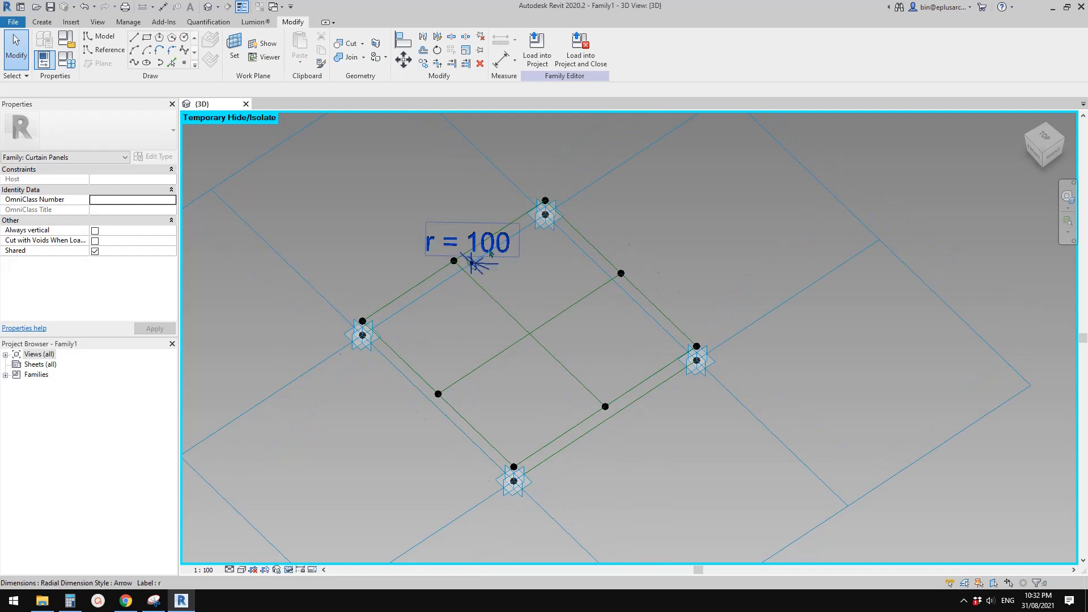
{"action": "left_click", "coordinate": [480, 269]}
{"action": "key", "text": "Delete"}
{"action": "left_click", "coordinate": [485, 272]}
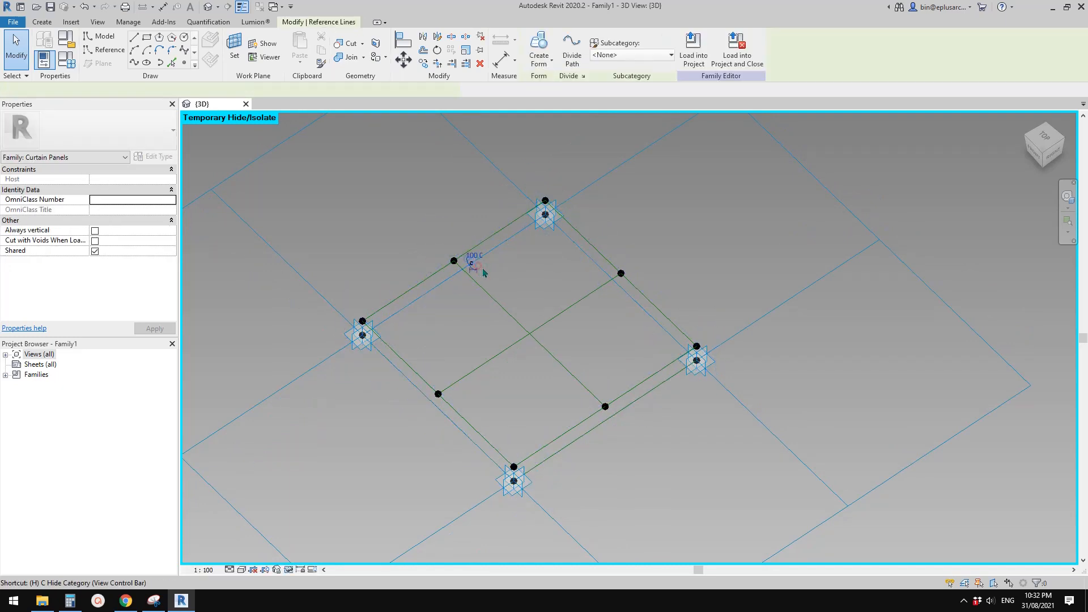
{"action": "key", "text": "Escape"}
{"action": "left_click", "coordinate": [489, 283]}
{"action": "key", "text": "Delete"}
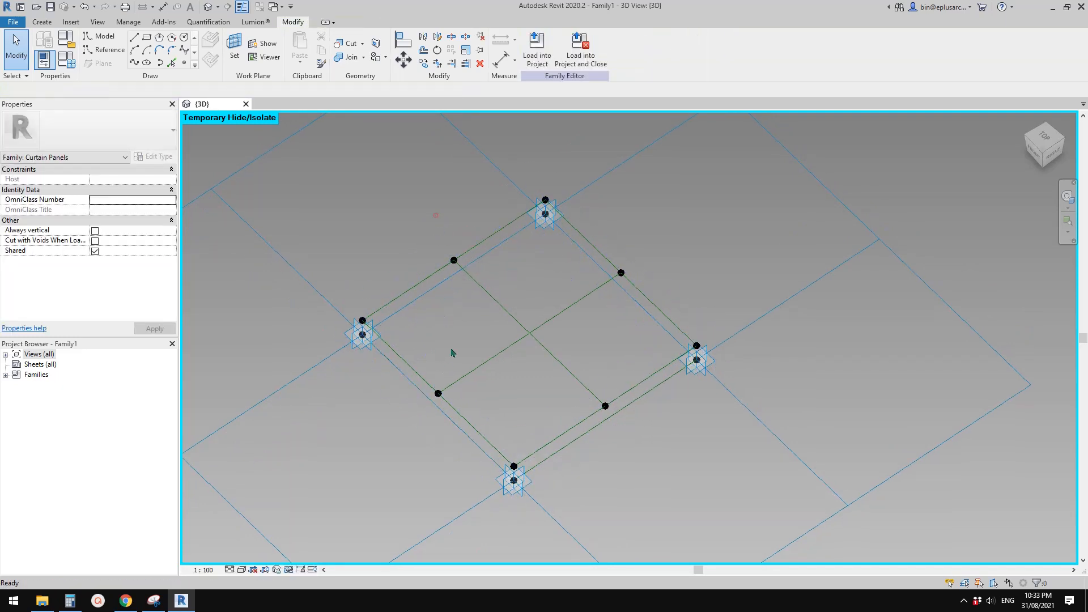
- Connect the back-left and front-left midpoints with a spline through points as a bracing line, and make it a reference line
{"action": "left_click", "coordinate": [436, 218]}
{"action": "left_click", "coordinate": [454, 260]}
{"action": "left_click", "coordinate": [438, 394], "text": "ctrl"}
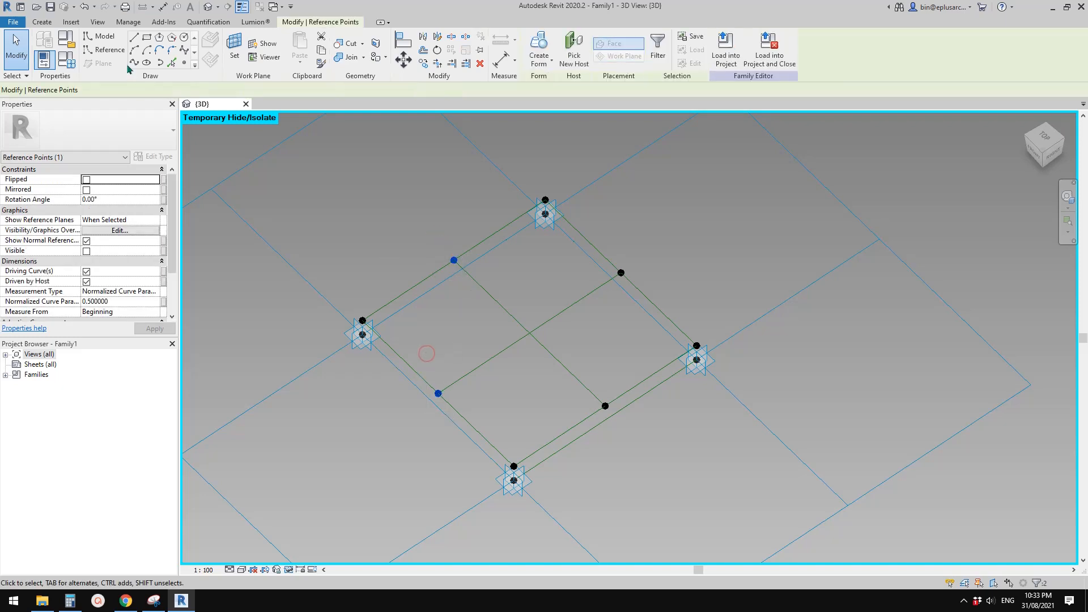
{"action": "left_click", "coordinate": [92, 261]}
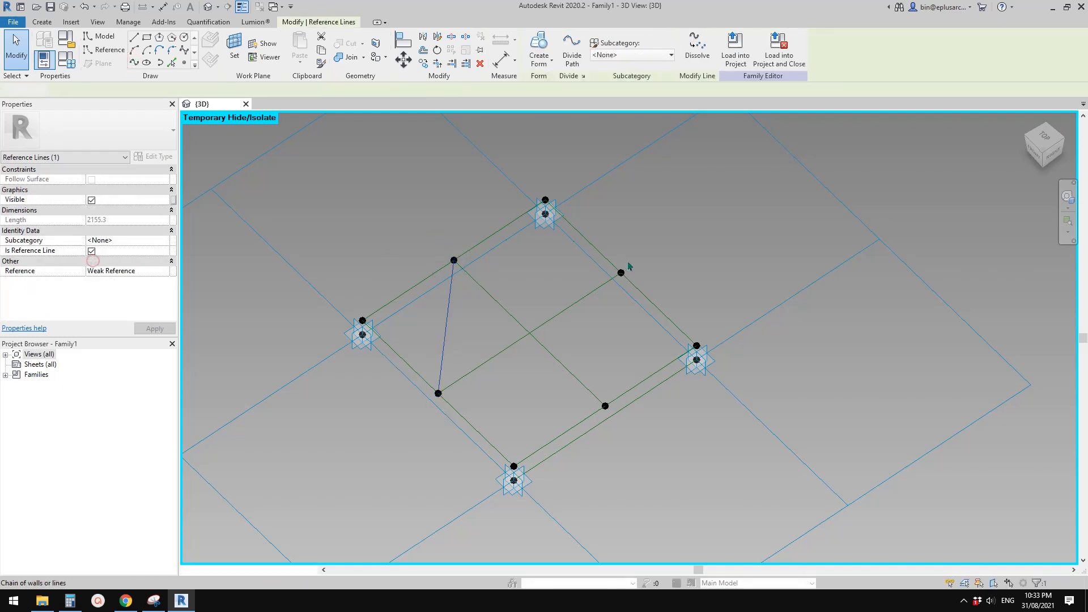
- Connect the back-right and front-right midpoints with a spline through points as the second bracing line, and make it a reference line
{"action": "left_click_drag", "start_coordinate": [612, 237], "coordinate": [641, 293]}
{"action": "left_click_drag", "start_coordinate": [588, 364], "coordinate": [615, 419], "text": "ctrl"}
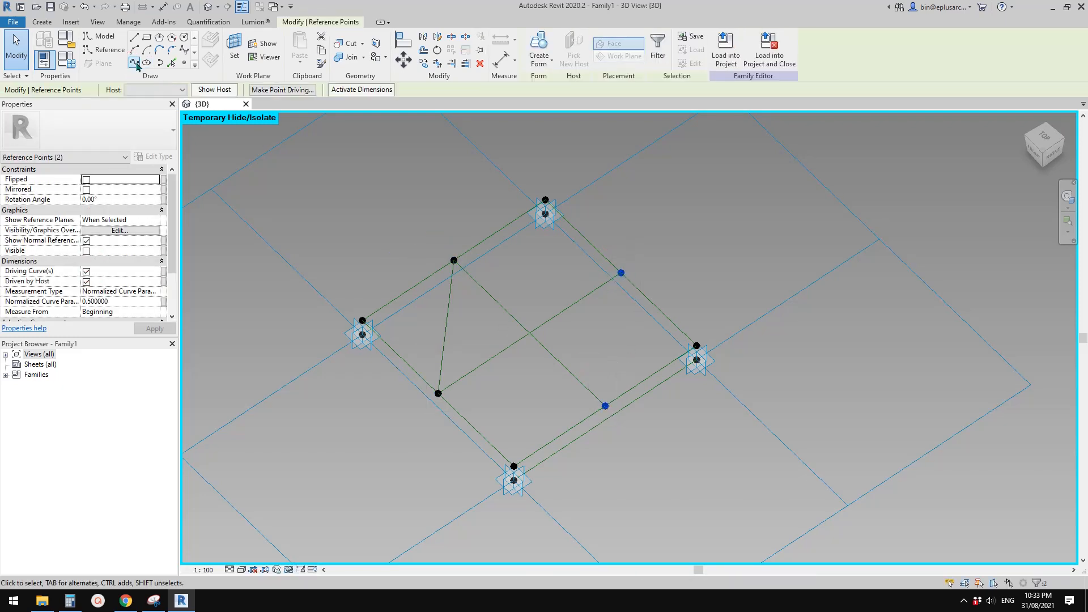
{"action": "left_click", "coordinate": [93, 258]}
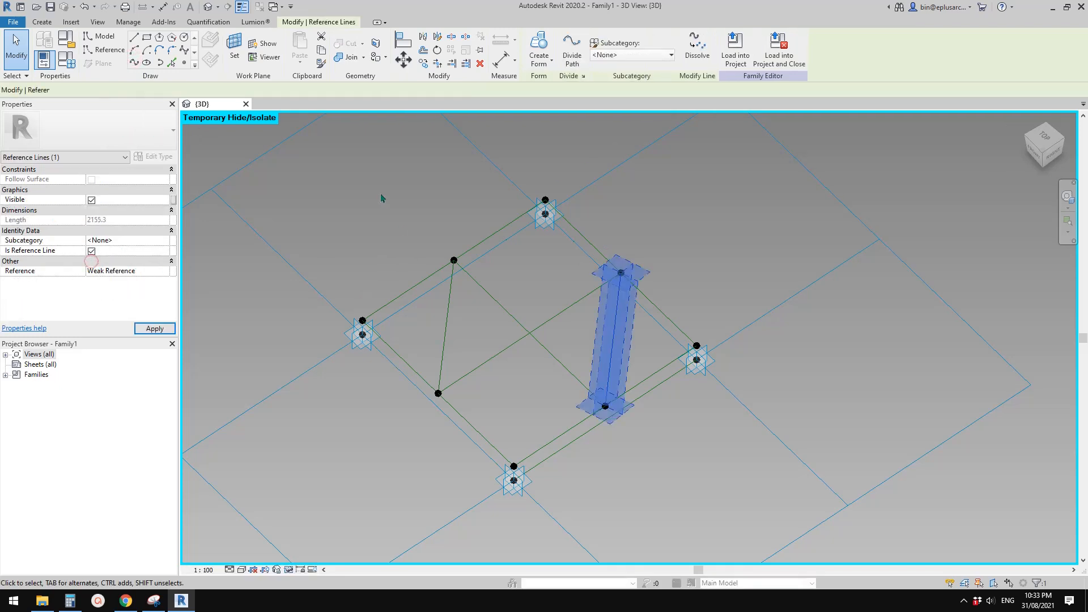
{"action": "left_click", "coordinate": [470, 220]}
{"action": "middle_click_drag", "start_coordinate": [470, 220], "coordinate": [397, 284], "text": "shift"}
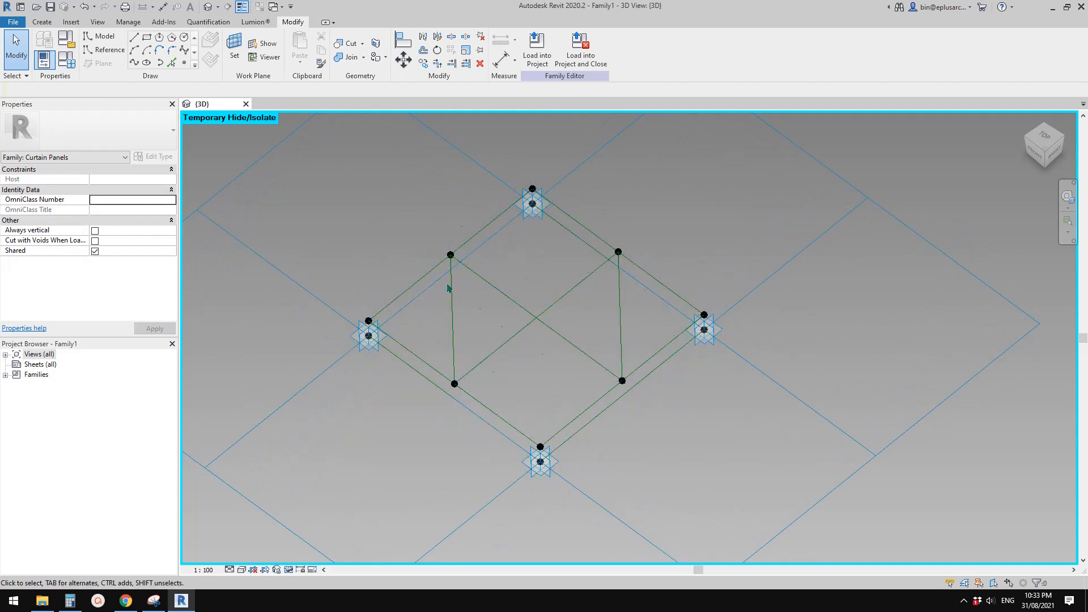
{"action": "middle_click_drag", "start_coordinate": [665, 282], "coordinate": [291, 149], "text": "shift"}
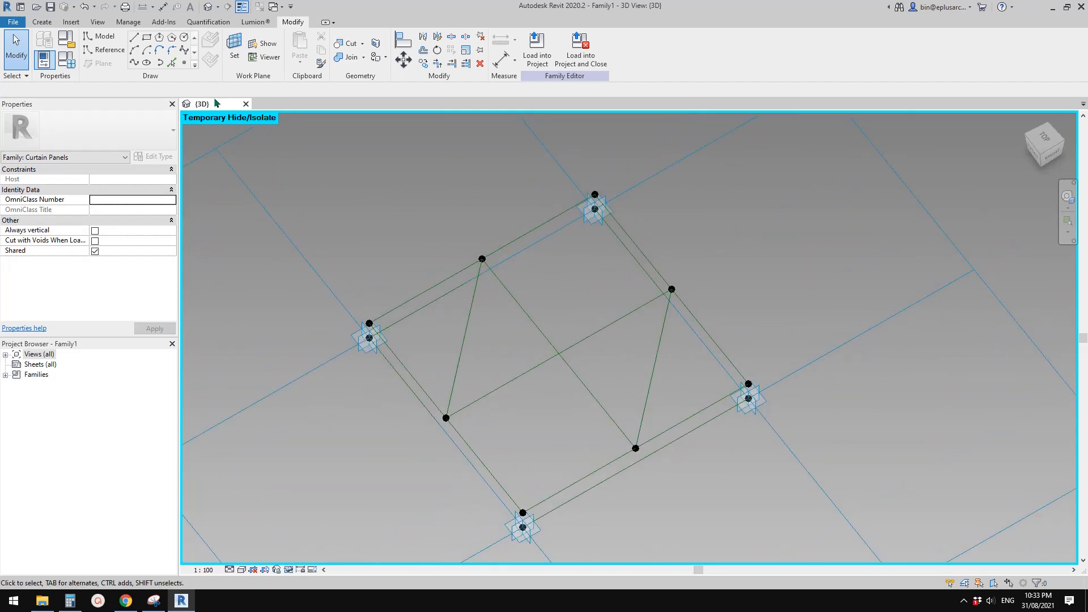
- Place a reference point on the back-left offset line, between its midpoint and the back corner
{"action": "left_click", "coordinate": [187, 64]}
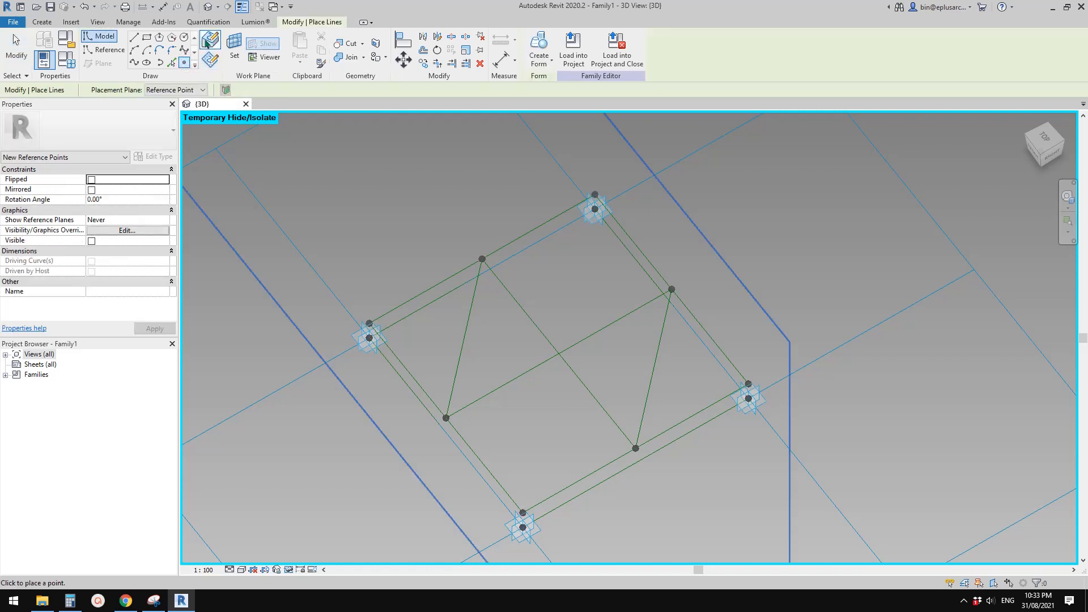
{"action": "left_click", "coordinate": [544, 221]}
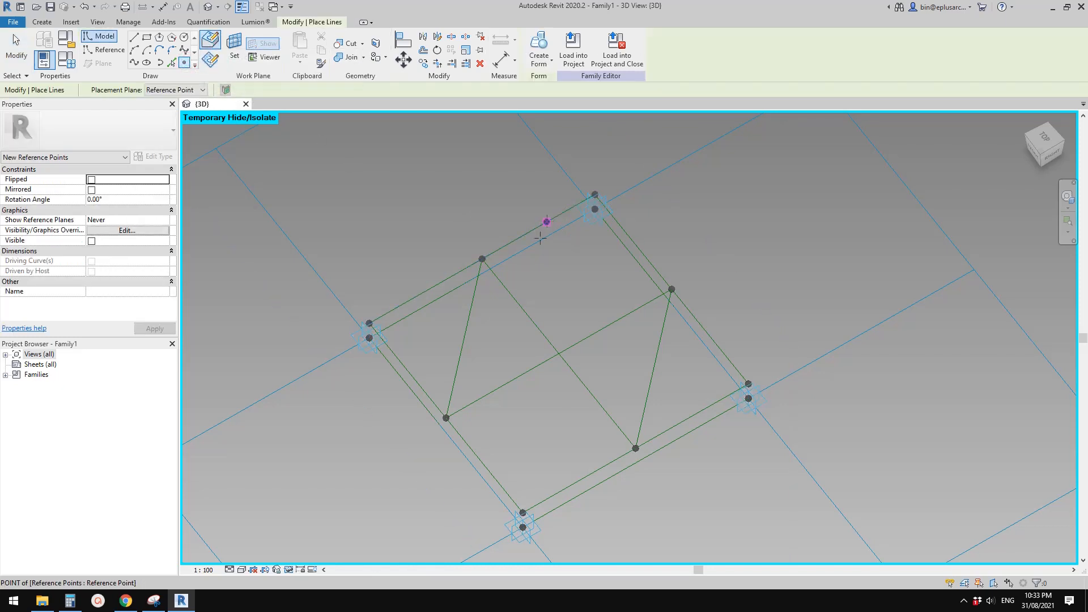
{"action": "scroll", "coordinate": [496, 221], "scroll_direction": "up", "scroll_amount": 2}
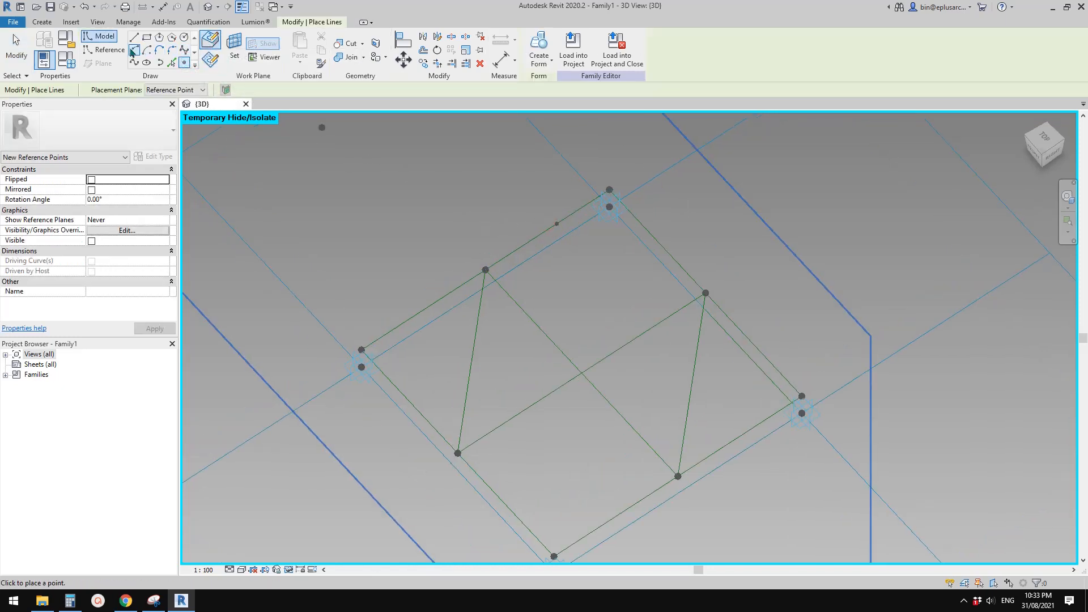
- Draw a reference-line rectangle, about 100 mm wide and 200 mm high, around the new point on that point's own work plane
{"action": "left_click", "coordinate": [104, 49]}
{"action": "left_click", "coordinate": [147, 38]}
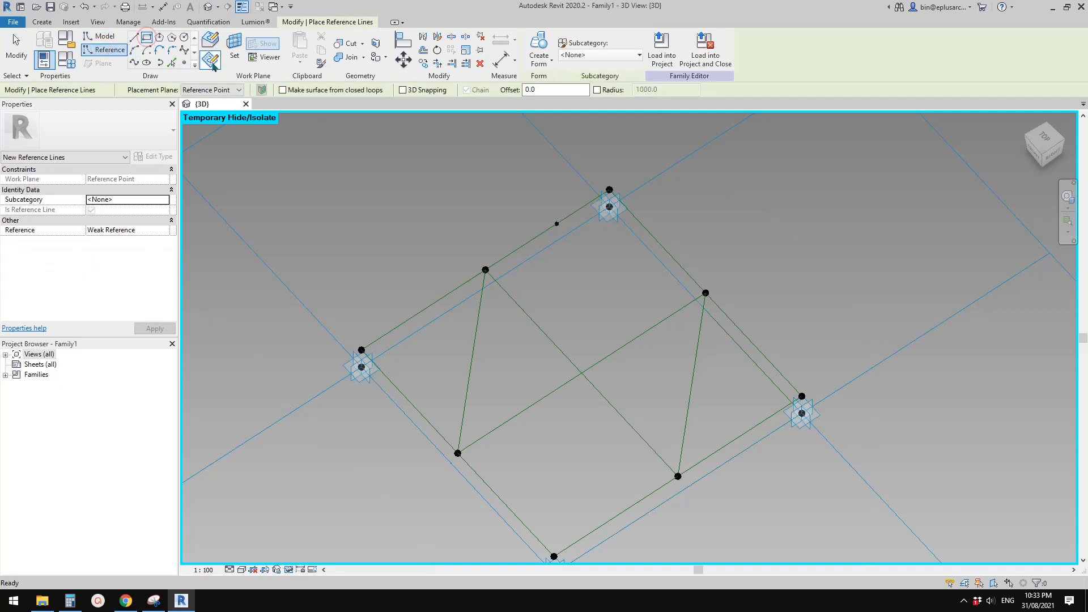
{"action": "left_click", "coordinate": [236, 51]}
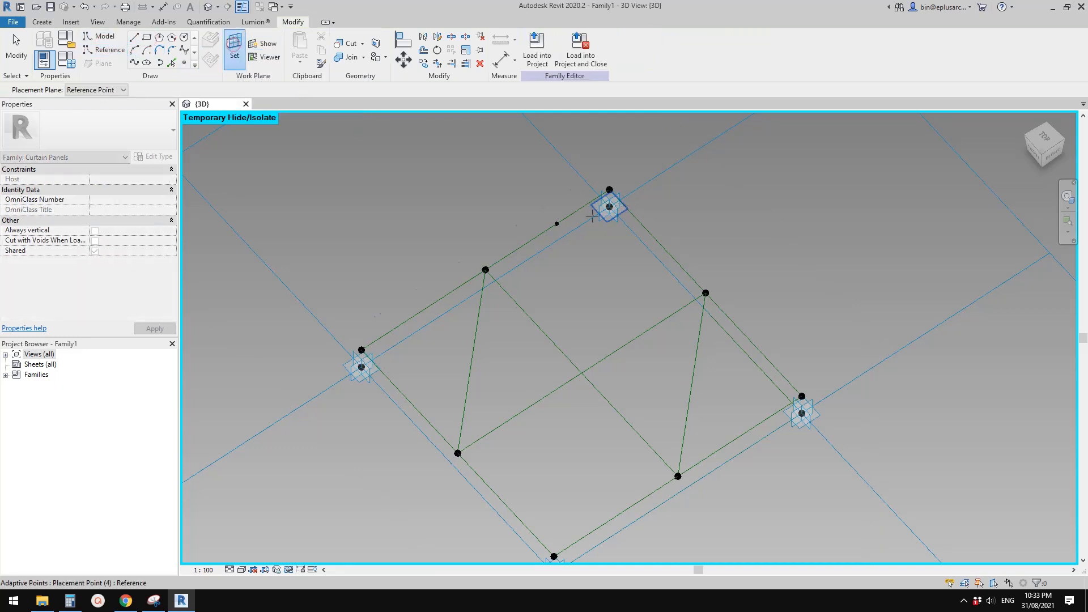
{"action": "left_click", "coordinate": [557, 223]}
{"action": "scroll", "coordinate": [486, 260], "scroll_direction": "up", "scroll_amount": 4}
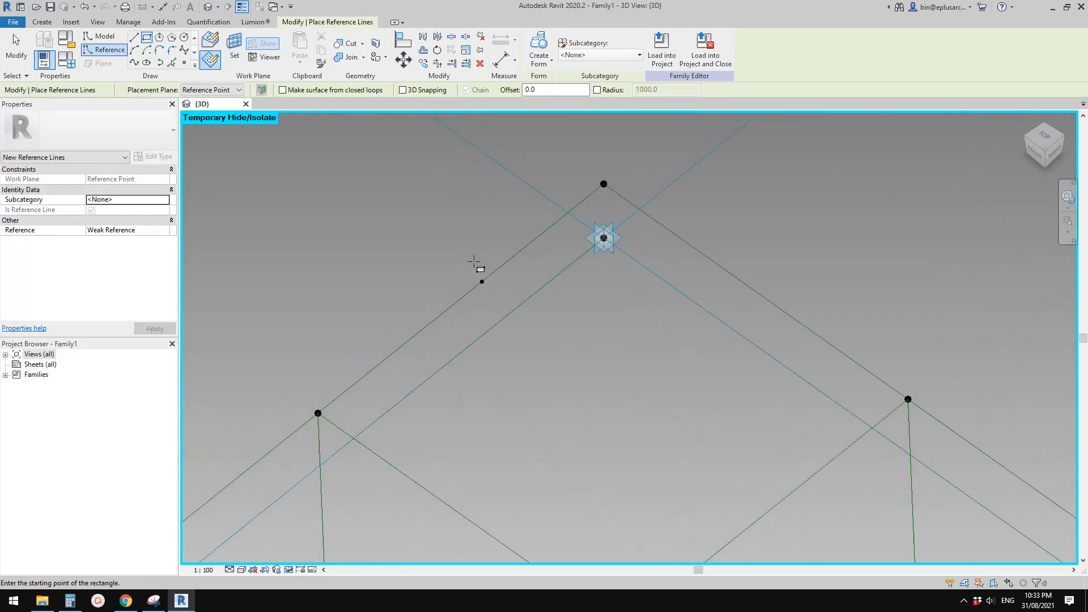
{"action": "left_click", "coordinate": [482, 281]}
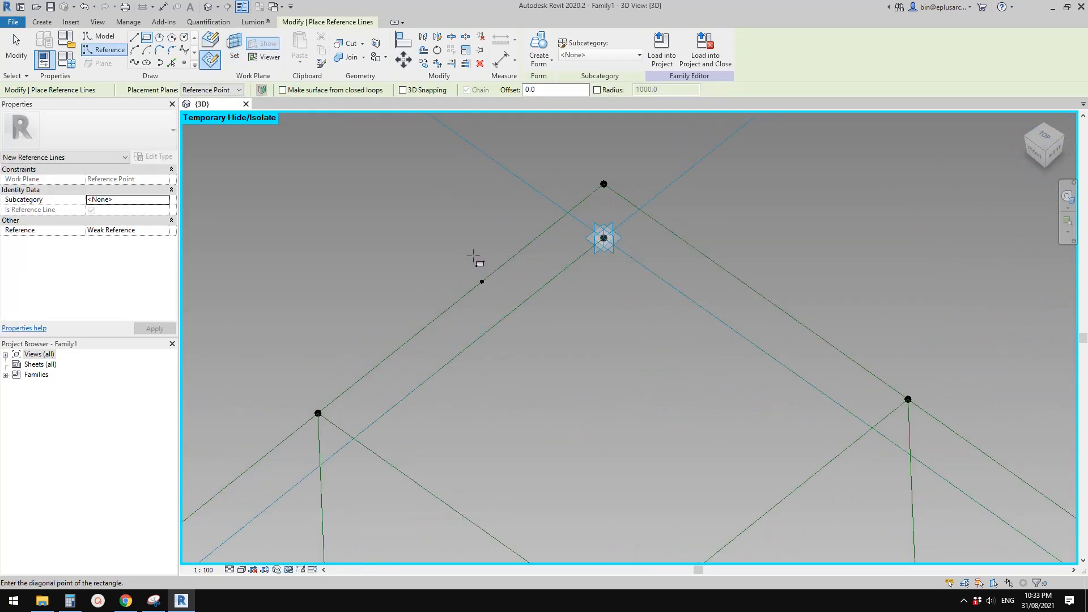
{"action": "left_click", "coordinate": [497, 309]}
{"action": "key", "text": "Escape"}
{"action": "key", "text": "Escape"}
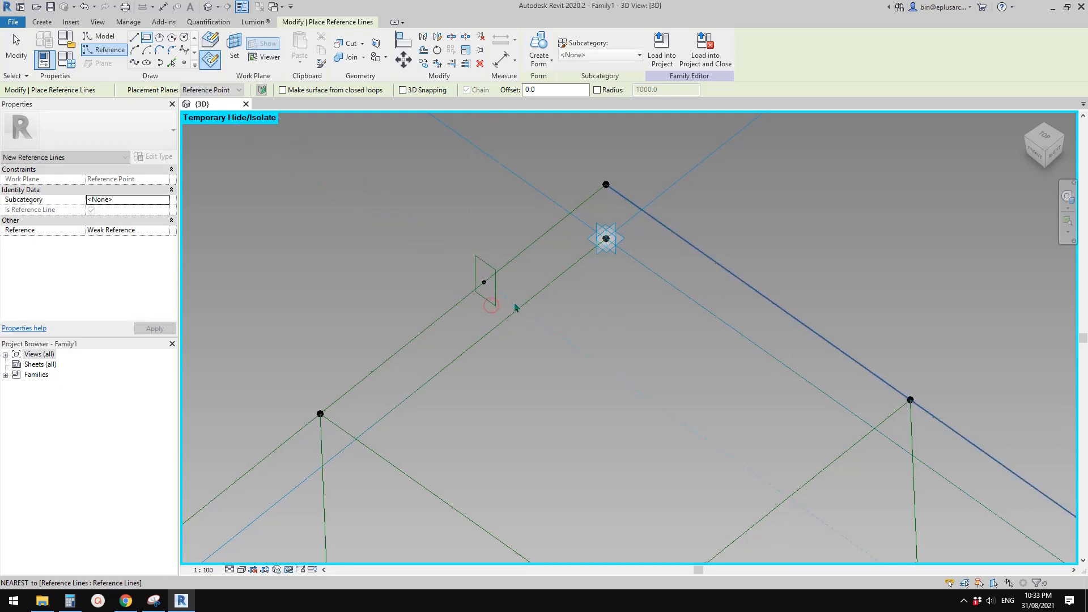
- Set the work plane to the profile's reference point and dimension from the rectangle's right side to that point
{"action": "middle_click_drag", "start_coordinate": [517, 319], "coordinate": [540, 313], "text": "shift"}
{"action": "scroll", "coordinate": [556, 297], "scroll_direction": "up", "scroll_amount": 2}
{"action": "scroll", "coordinate": [544, 297], "scroll_direction": "up", "scroll_amount": 1}
{"action": "left_click", "coordinate": [234, 47]}
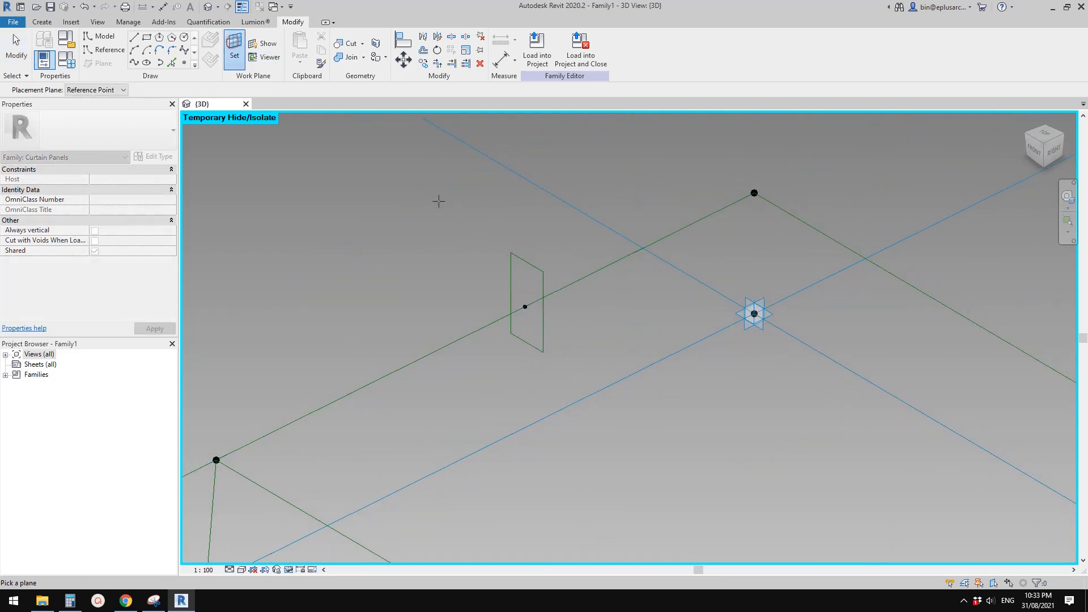
{"action": "left_click", "coordinate": [525, 307]}
{"action": "key", "text": "d"}
{"action": "key", "text": "i"}
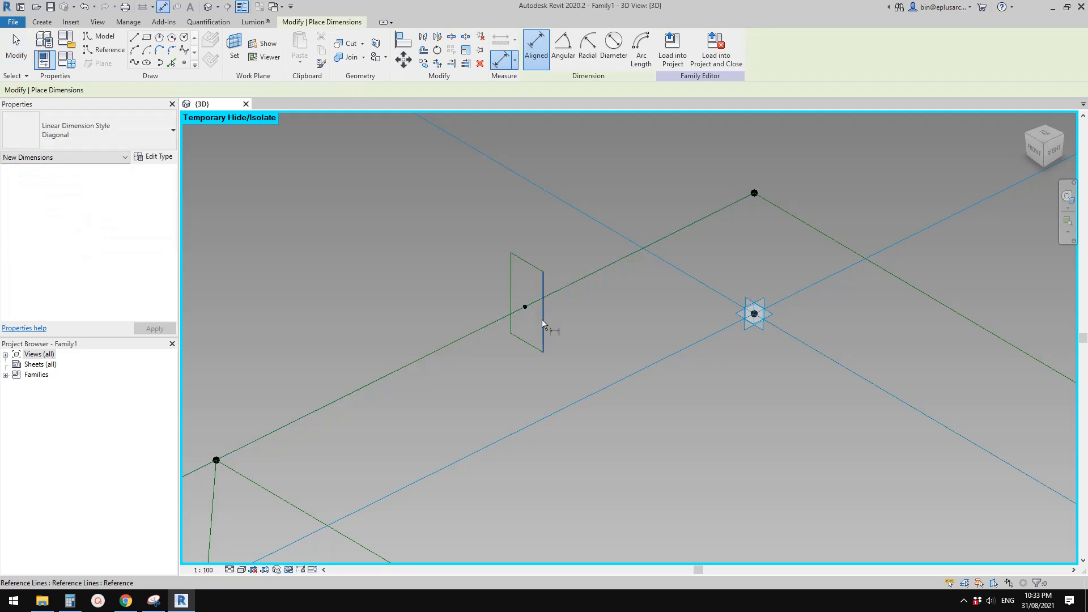
{"action": "left_click", "coordinate": [525, 308]}
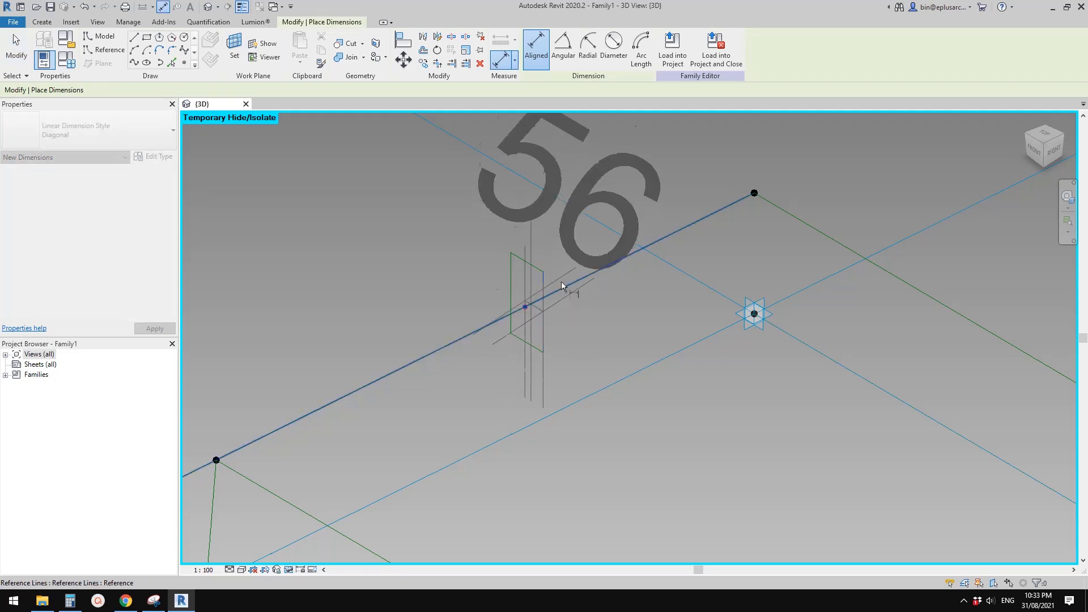
{"action": "left_click", "coordinate": [561, 281]}
{"action": "scroll", "coordinate": [561, 281], "scroll_direction": "down", "scroll_amount": 1}
{"action": "scroll", "coordinate": [575, 269], "scroll_direction": "down", "scroll_amount": 3}
{"action": "middle_click_drag", "start_coordinate": [579, 275], "coordinate": [554, 325]}
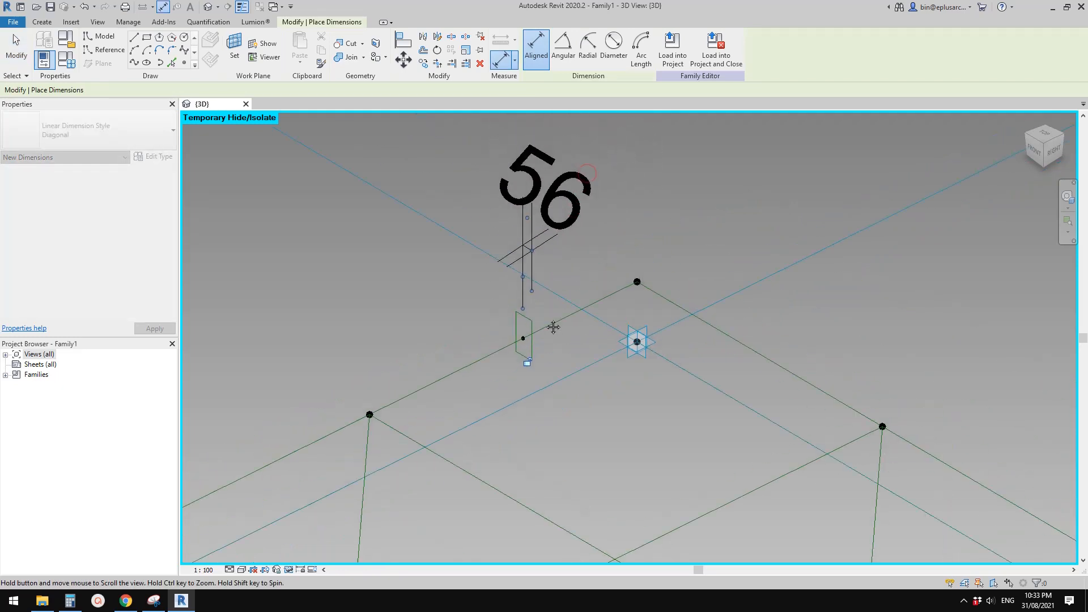
{"action": "key", "text": "Escape"}
- Set the 3D view scale to 1:20
{"action": "scroll", "coordinate": [458, 367], "scroll_direction": "down", "scroll_amount": 2}
{"action": "left_click", "coordinate": [206, 570]}
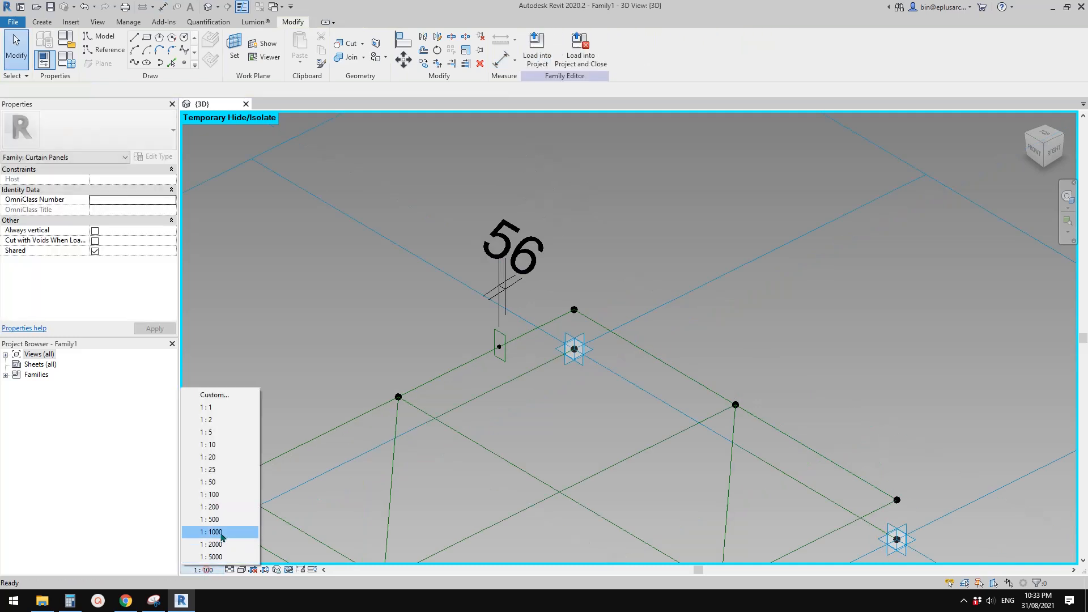
{"action": "left_click", "coordinate": [221, 458]}
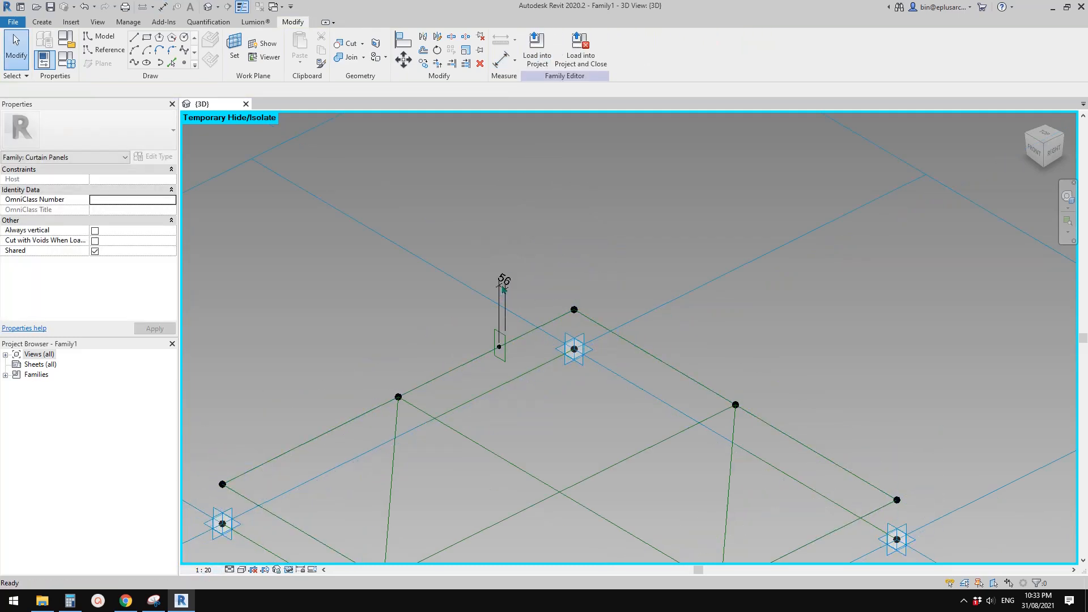
{"action": "left_click", "coordinate": [503, 309]}
{"action": "scroll", "coordinate": [522, 317], "scroll_direction": "down", "scroll_amount": 3}
{"action": "scroll", "coordinate": [518, 278], "scroll_direction": "up", "scroll_amount": 2}
{"action": "key", "text": "Escape"}
{"action": "scroll", "coordinate": [508, 296], "scroll_direction": "up", "scroll_amount": 4}
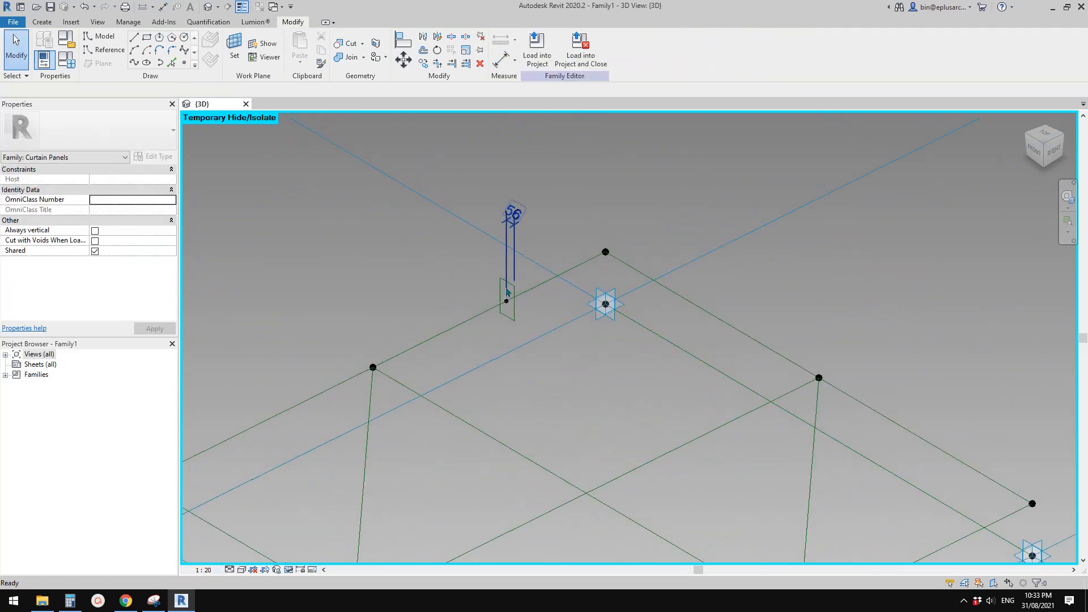
- Add an aligned dimension between the rectangle's left side and the reference point
{"action": "key", "text": "d"}
{"action": "key", "text": "i"}
{"action": "scroll", "coordinate": [507, 306], "scroll_direction": "up", "scroll_amount": 1}
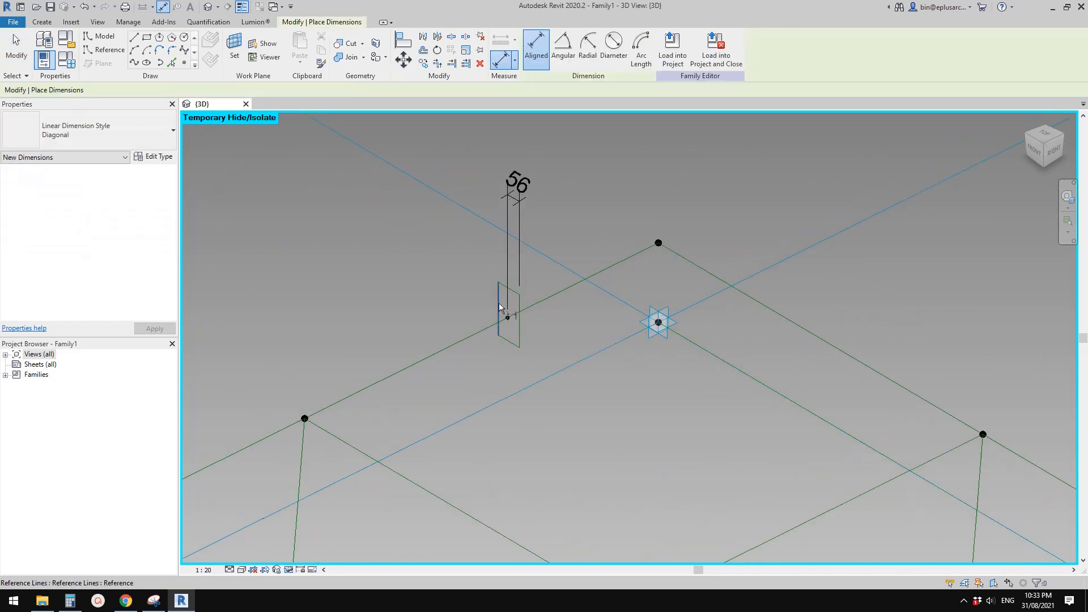
{"action": "left_click", "coordinate": [506, 310]}
{"action": "left_click", "coordinate": [503, 290]}
{"action": "scroll", "coordinate": [504, 291], "scroll_direction": "down", "scroll_amount": 1}
{"action": "middle_click_drag", "start_coordinate": [503, 290], "coordinate": [513, 326]}
{"action": "left_click", "coordinate": [470, 205]}
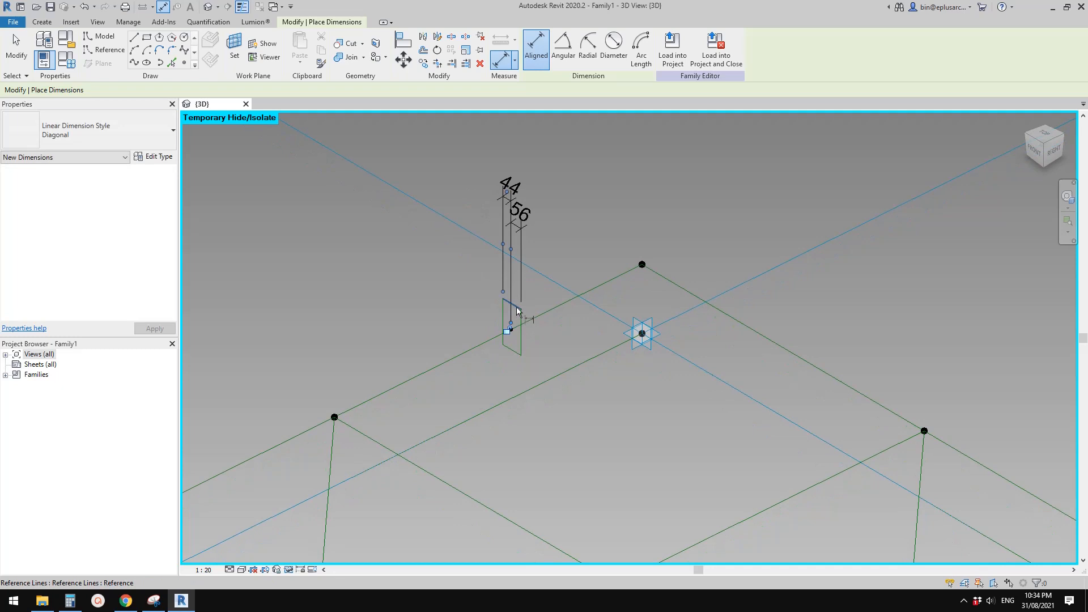
- Add aligned dimensions from the reference point to the rectangle's top edge and to its bottom edge
{"action": "left_click", "coordinate": [511, 326]}
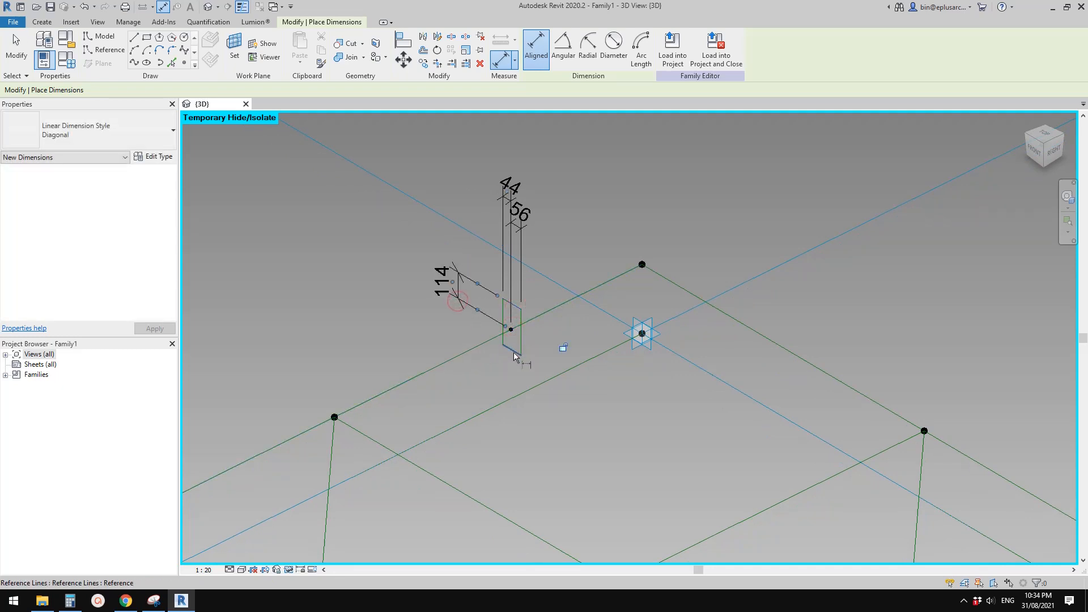
{"action": "left_click", "coordinate": [511, 330]}
{"action": "left_click", "coordinate": [455, 327]}
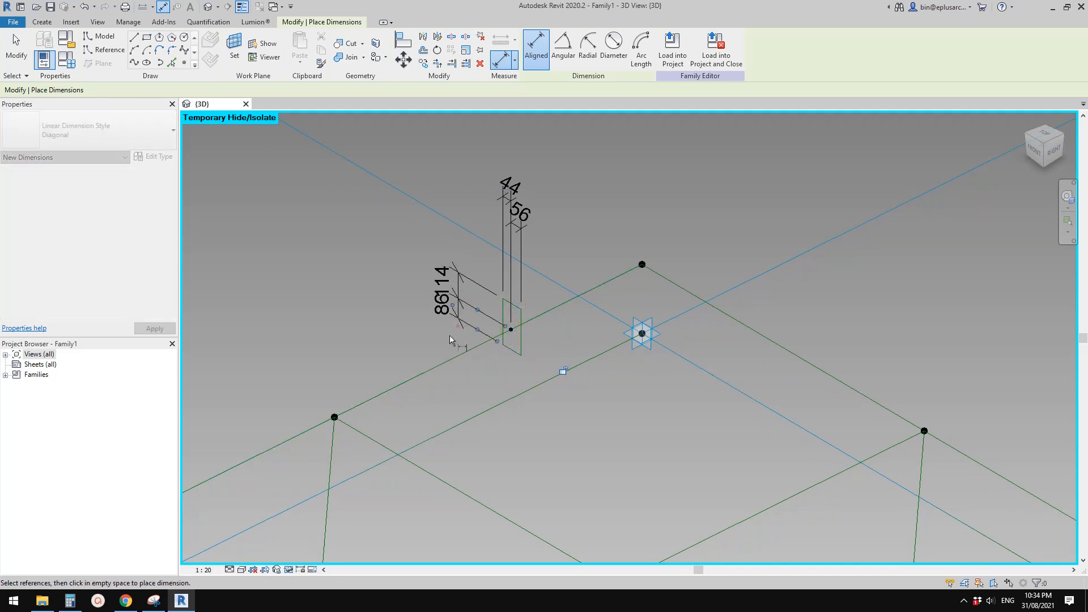
{"action": "key", "text": "Escape"}
{"action": "scroll", "coordinate": [453, 366], "scroll_direction": "down", "scroll_amount": 1}
{"action": "scroll", "coordinate": [504, 222], "scroll_direction": "up", "scroll_amount": 1}
{"action": "key", "text": "Escape"}
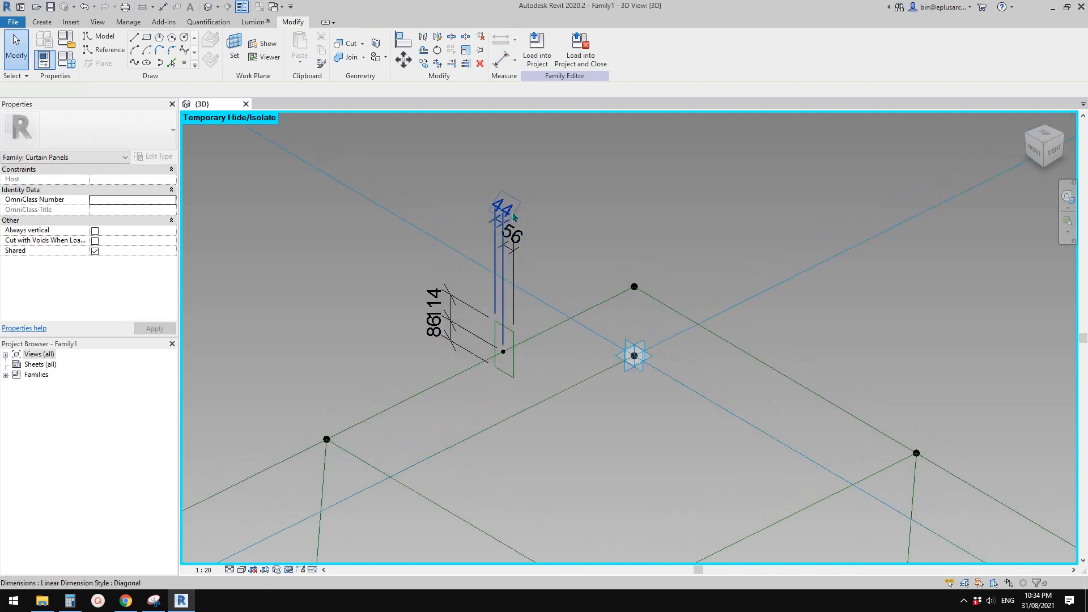
- Label both width dimensions between the rectangle's sides and the reference point with a new type parameter FWH
{"action": "left_click", "coordinate": [514, 236]}
{"action": "left_click", "coordinate": [515, 239], "text": "ctrl"}
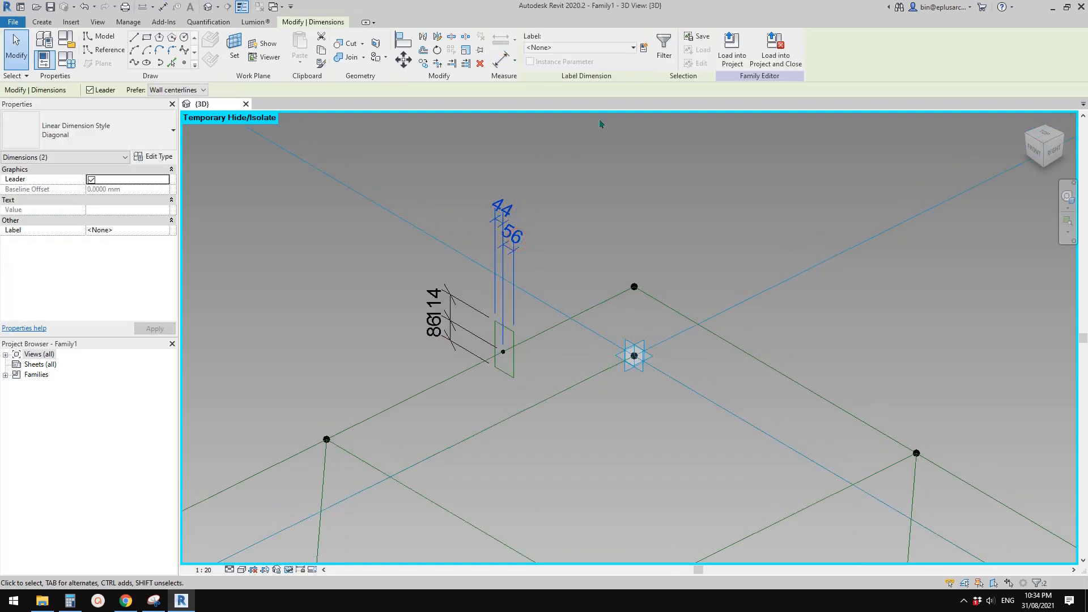
{"action": "left_click", "coordinate": [644, 49]}
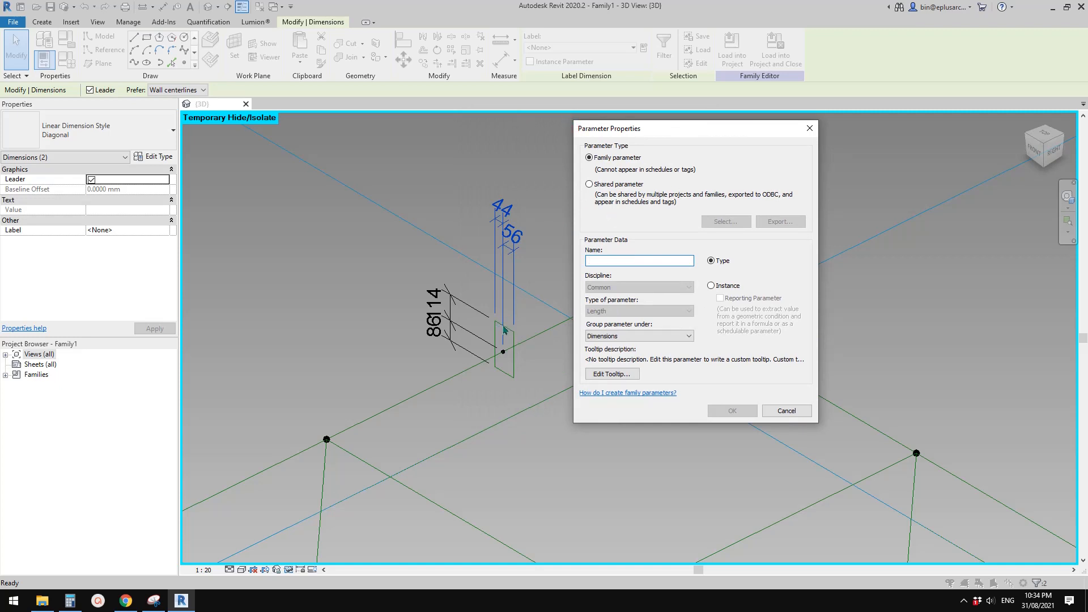
{"action": "type", "text": "FWH"}
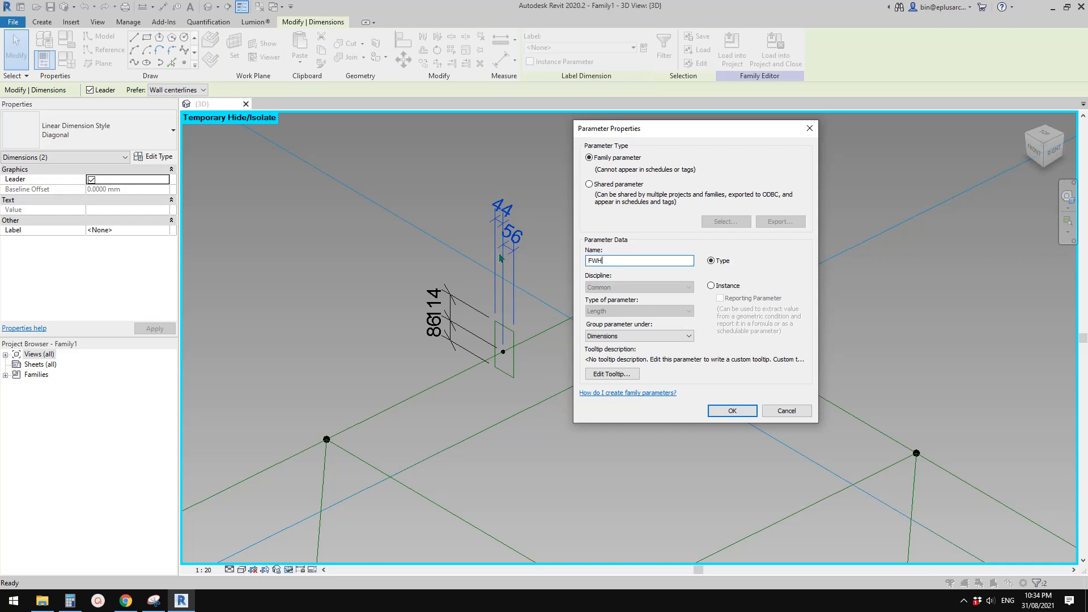
{"action": "left_click", "coordinate": [731, 411]}
- Label both height dimensions between the rectangle's top and bottom edges and the reference point with a new type parameter FHH
{"action": "left_click", "coordinate": [439, 336]}
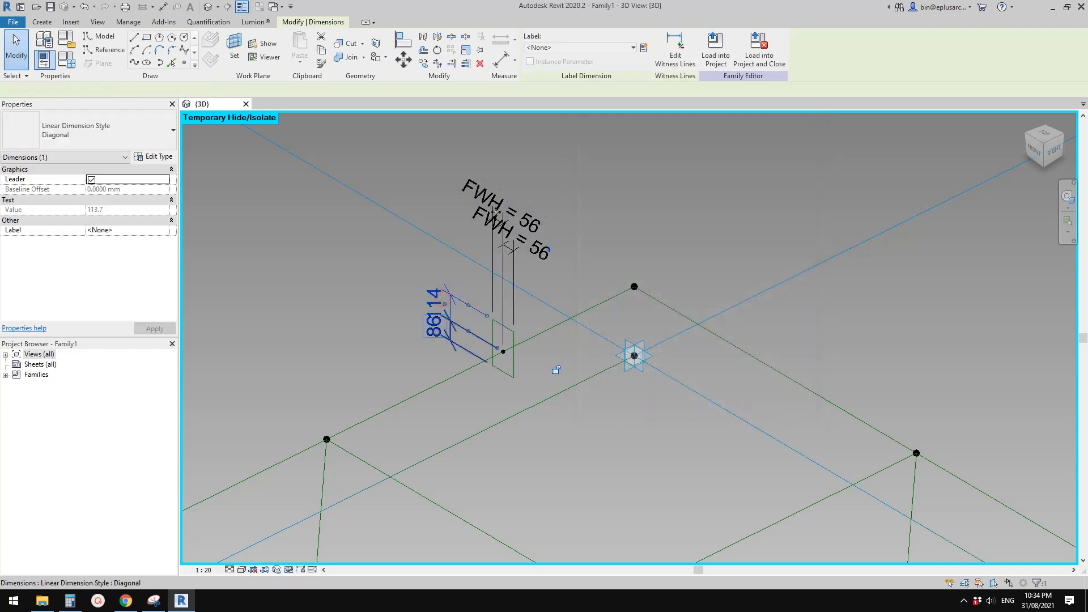
{"action": "left_click", "coordinate": [644, 47]}
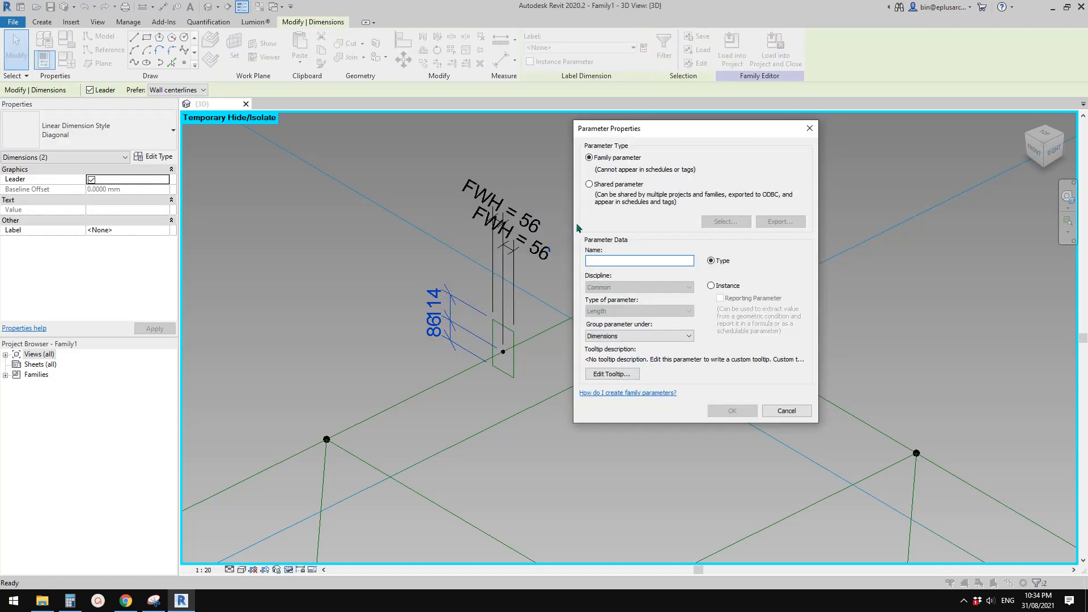
{"action": "type", "text": "F"}
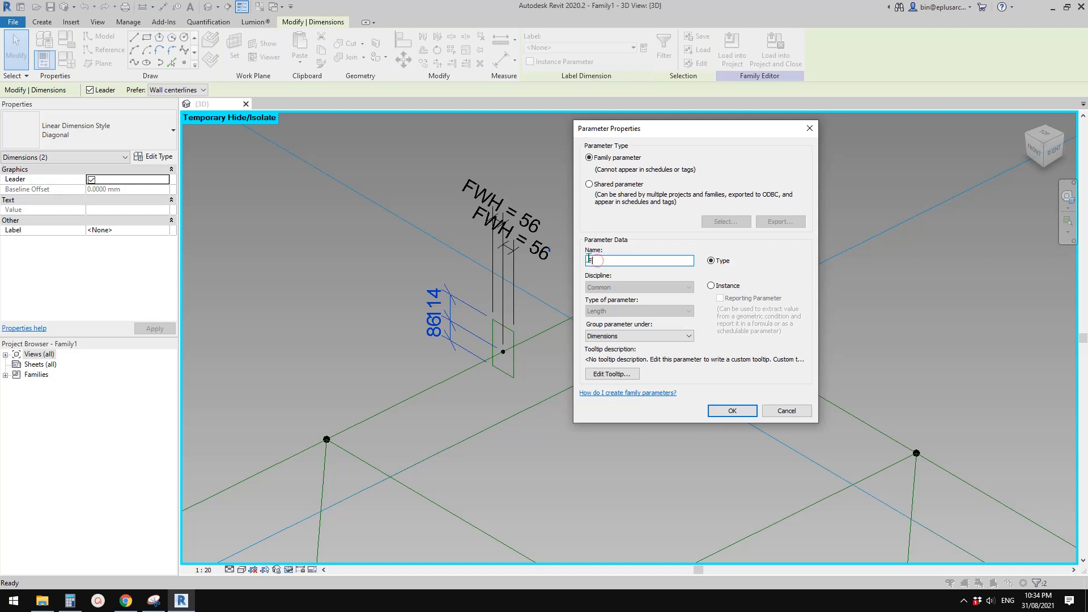
{"action": "type", "text": "G"}
{"action": "left_click_drag", "start_coordinate": [599, 259], "coordinate": [590, 259]}
{"action": "type", "text": "FHH"}
{"action": "left_click", "coordinate": [738, 413]}
{"action": "middle_click_drag", "start_coordinate": [530, 334], "coordinate": [579, 311]}
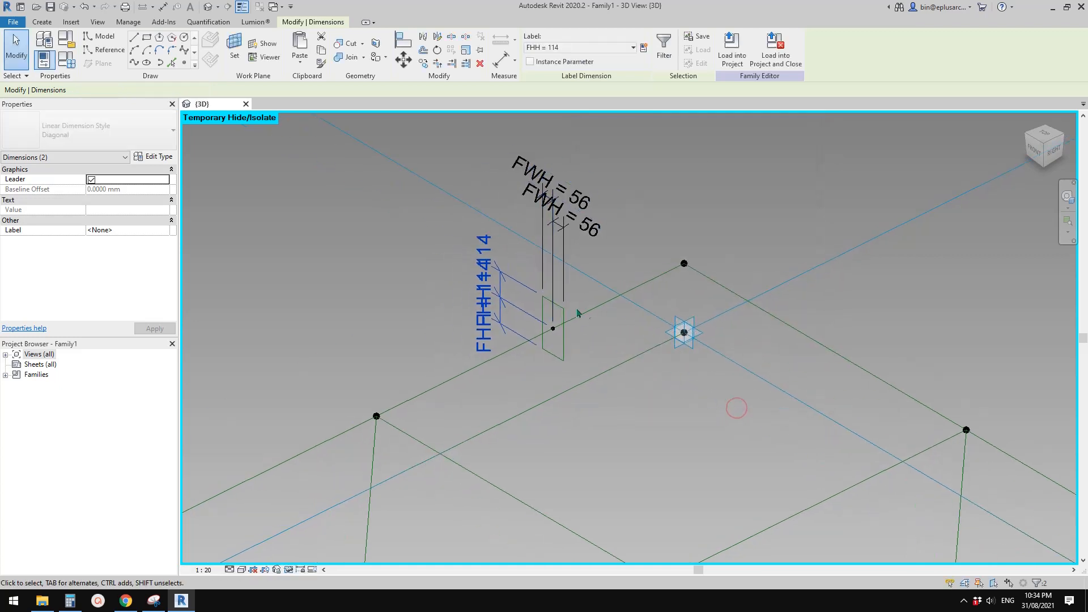
{"action": "key", "text": "Escape"}
{"action": "scroll", "coordinate": [535, 248], "scroll_direction": "down", "scroll_amount": 1}
{"action": "middle_click_drag", "start_coordinate": [536, 248], "coordinate": [554, 258]}
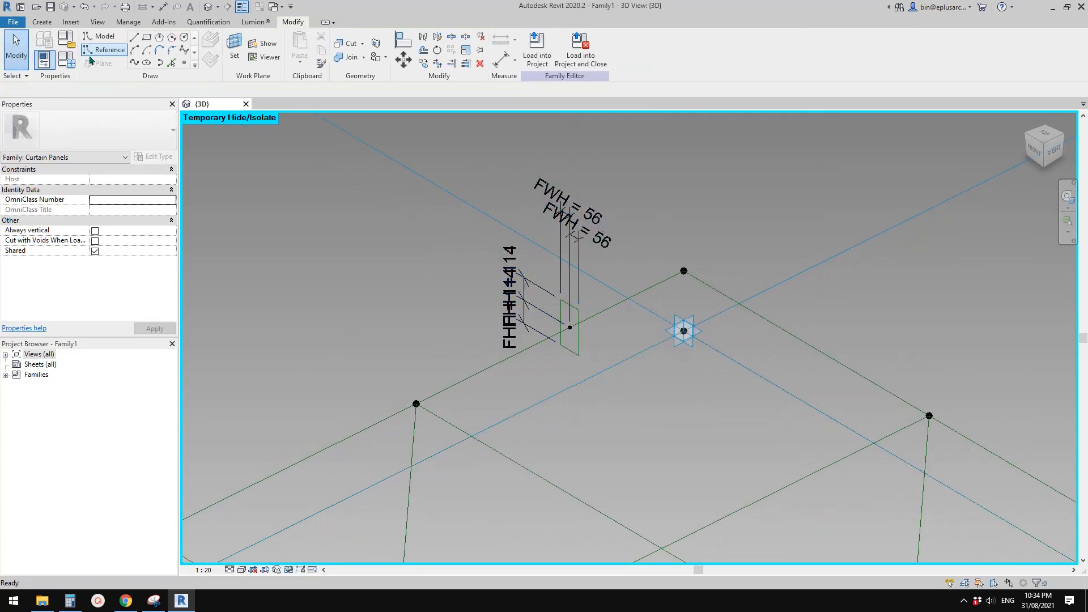
- Add two length type parameters named FW and FH to the family, grouped under Dimensions
{"action": "left_click", "coordinate": [66, 59]}
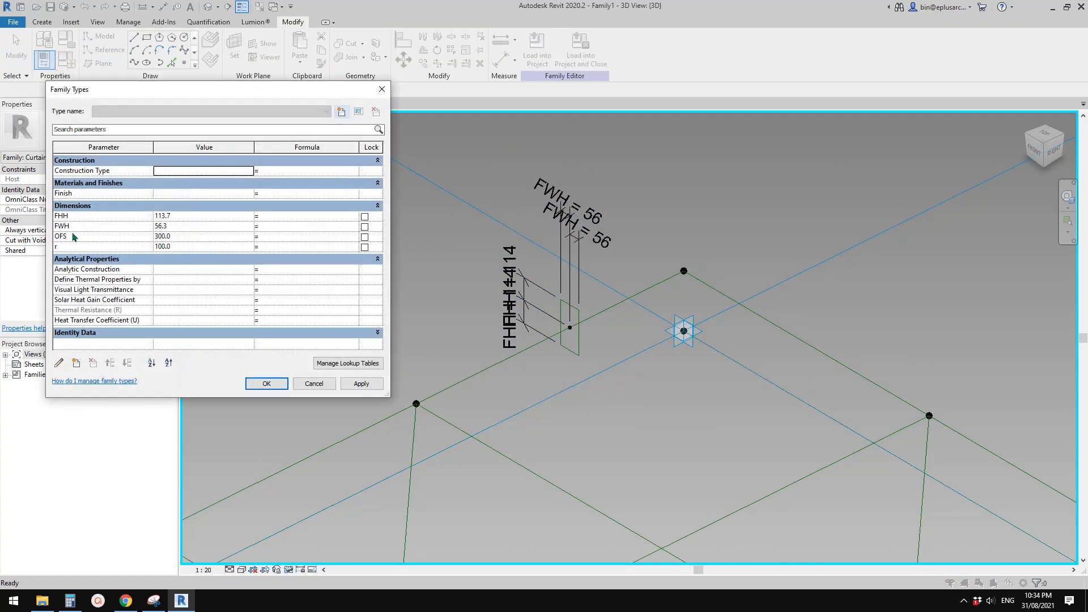
{"action": "left_click", "coordinate": [75, 362]}
{"action": "left_click_drag", "start_coordinate": [666, 127], "coordinate": [308, 155]}
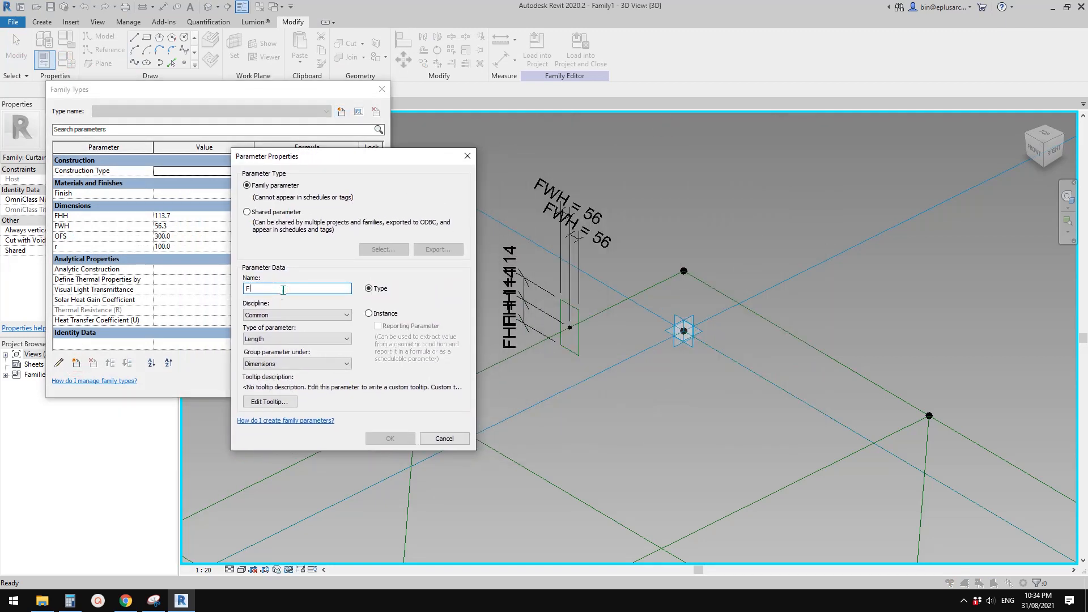
{"action": "type", "text": "F"}
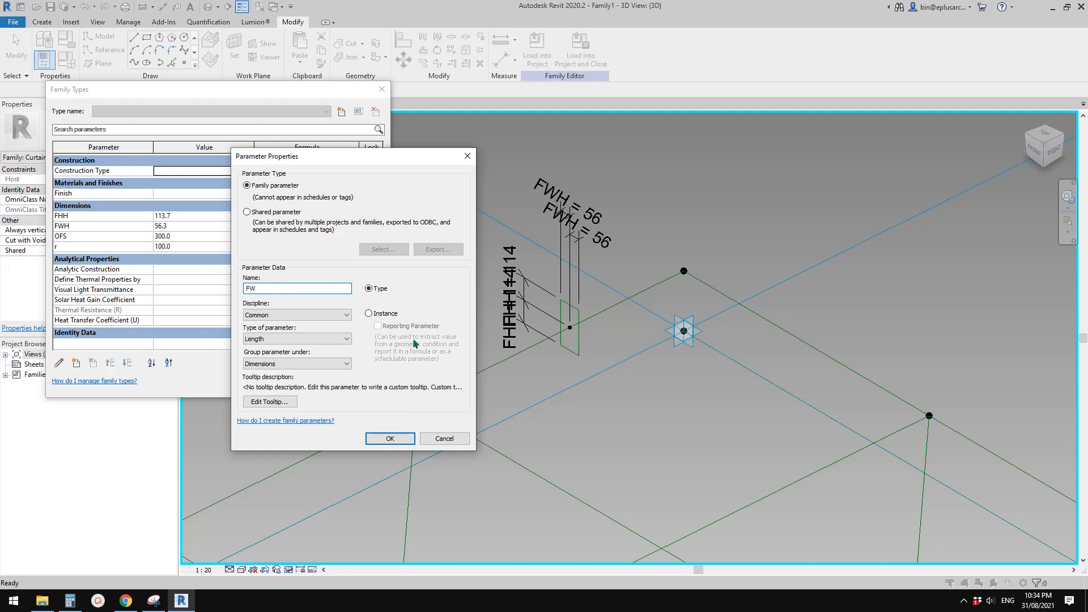
{"action": "left_click", "coordinate": [390, 438]}
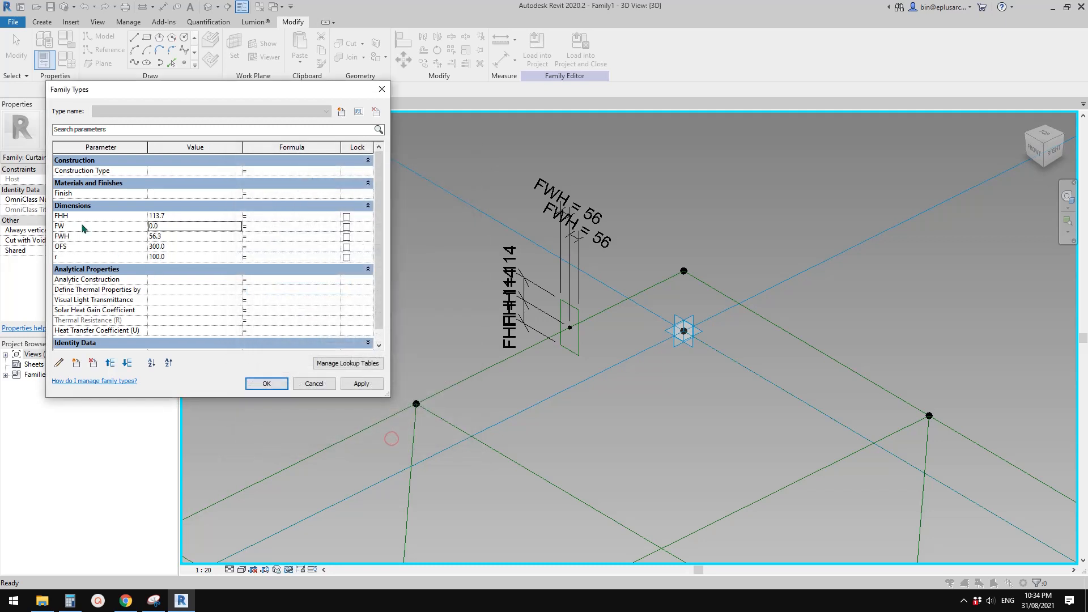
{"action": "left_click", "coordinate": [76, 363]}
{"action": "type", "text": "F"}
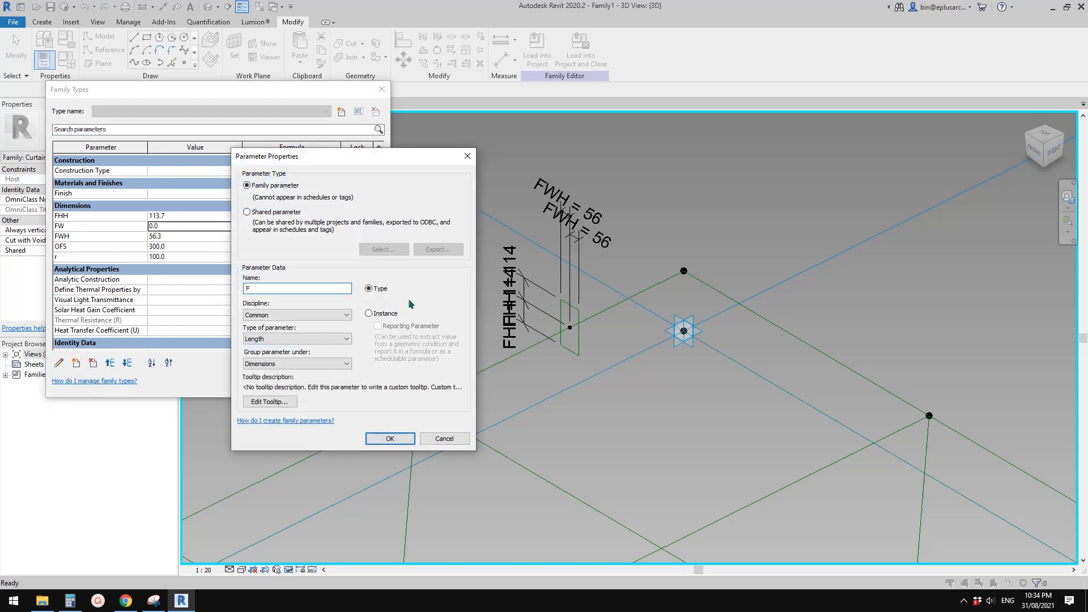
{"action": "type", "text": "H"}
{"action": "left_click", "coordinate": [391, 438]}
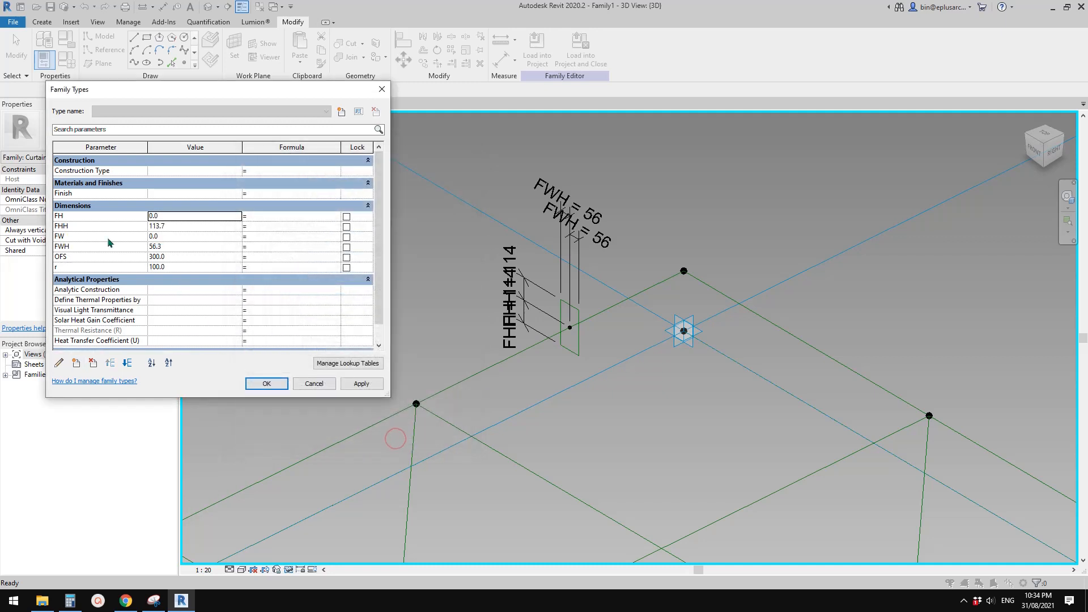
- Set FH to 150 and FW to 50, and give FHH the formula FH / 2 and FWH the formula FW / 2
{"action": "left_click", "coordinate": [68, 225]}
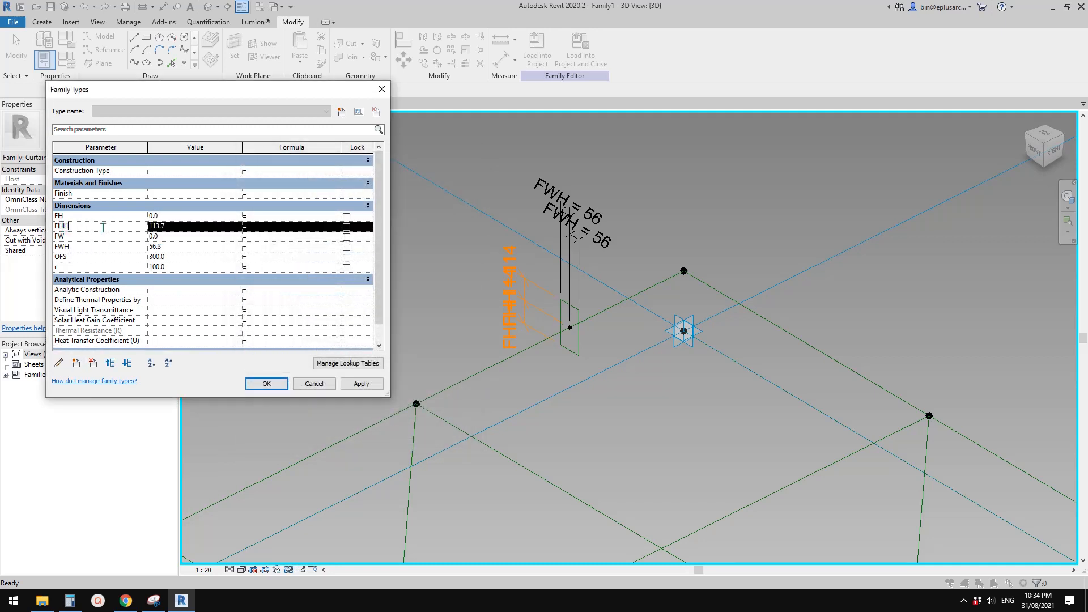
{"action": "left_click", "coordinate": [264, 227]}
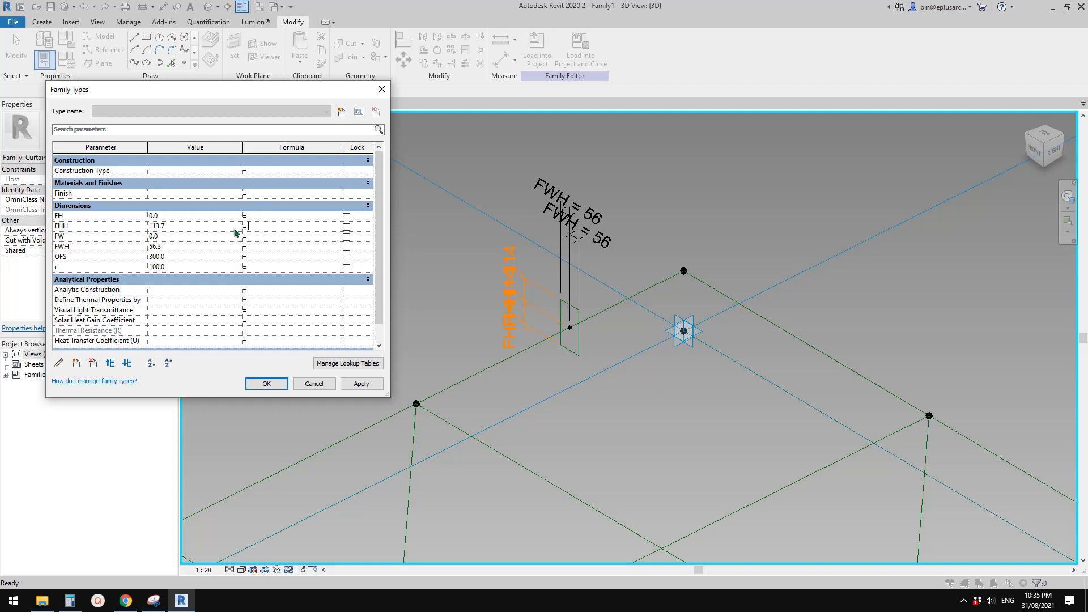
{"action": "left_click", "coordinate": [193, 219]}
{"action": "left_click", "coordinate": [175, 237]}
{"action": "left_click", "coordinate": [183, 247]}
{"action": "left_click", "coordinate": [257, 247]}
- Move the FHH parameter to the Other parameter group
{"action": "left_click", "coordinate": [86, 225]}
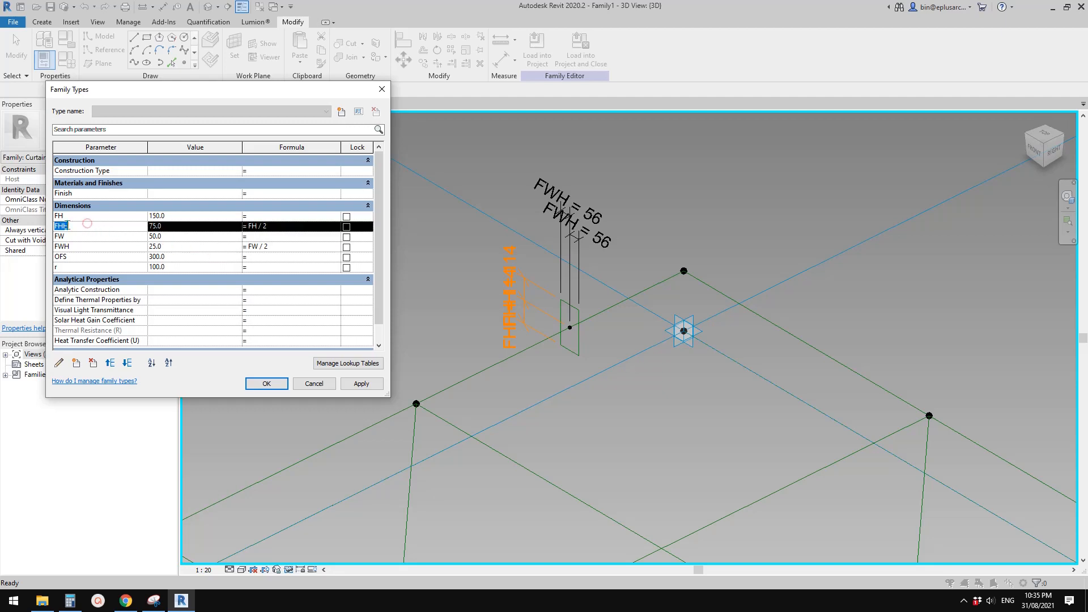
{"action": "left_click", "coordinate": [59, 364]}
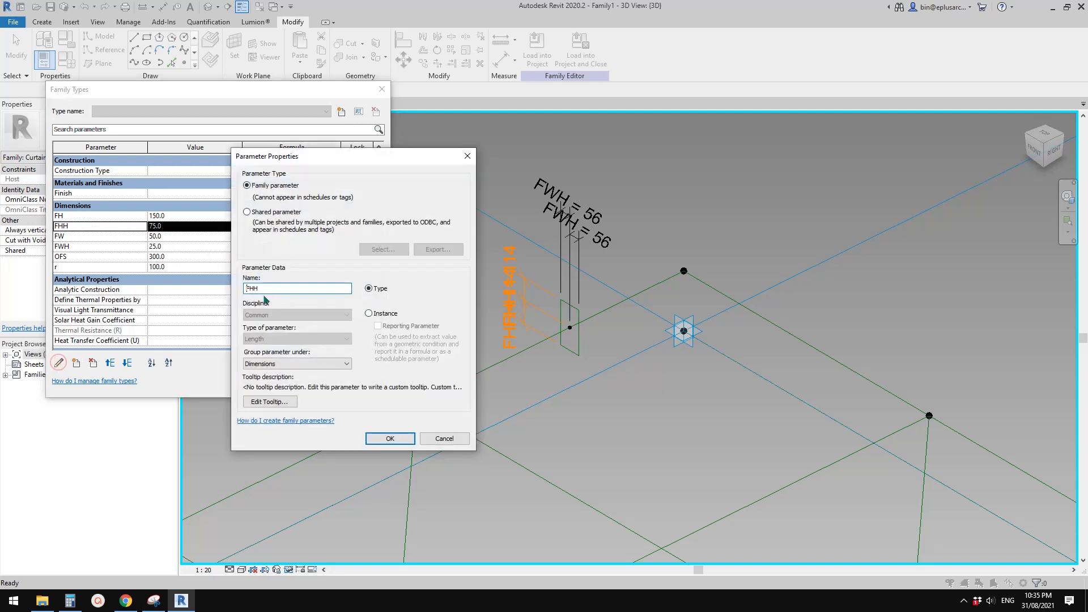
{"action": "left_click", "coordinate": [275, 364]}
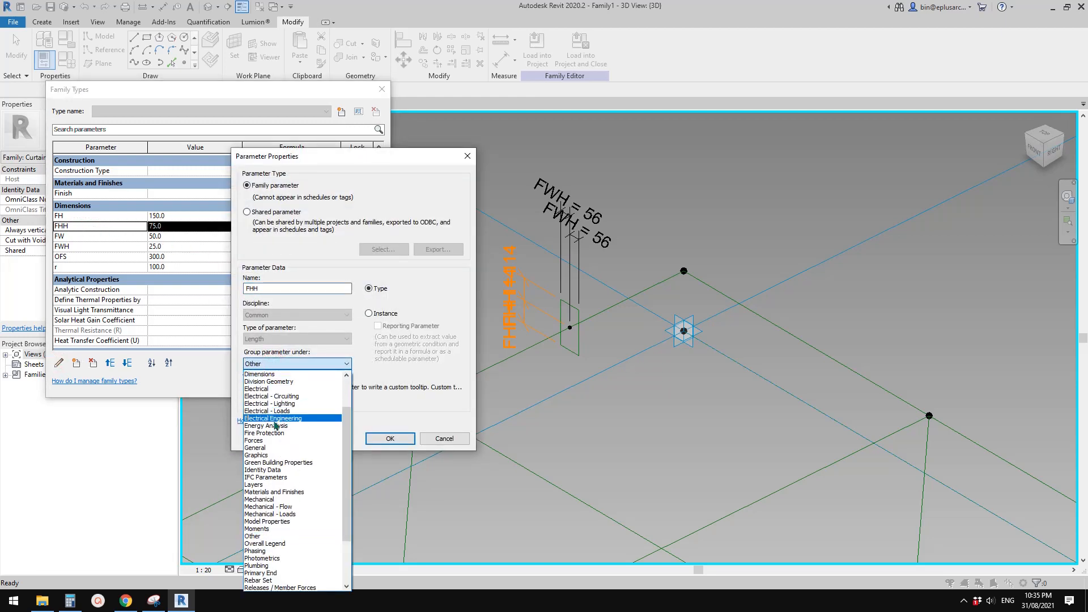
{"action": "left_click", "coordinate": [262, 536]}
{"action": "left_click", "coordinate": [390, 439]}
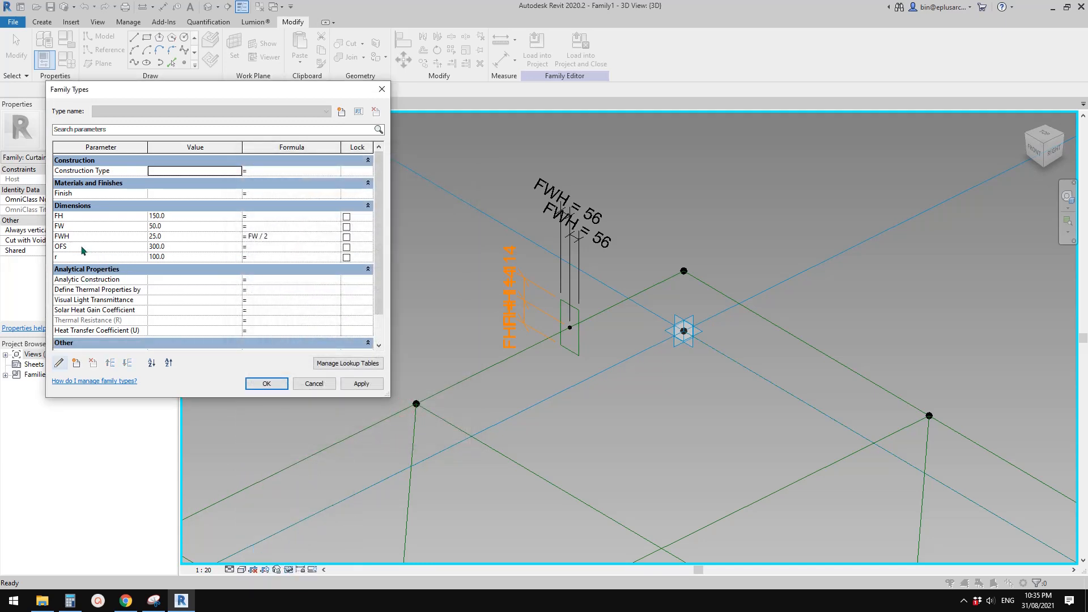
- Move the FWH parameter to the Other group as well and accept the family type changes
{"action": "left_click", "coordinate": [83, 251]}
{"action": "left_click", "coordinate": [78, 237]}
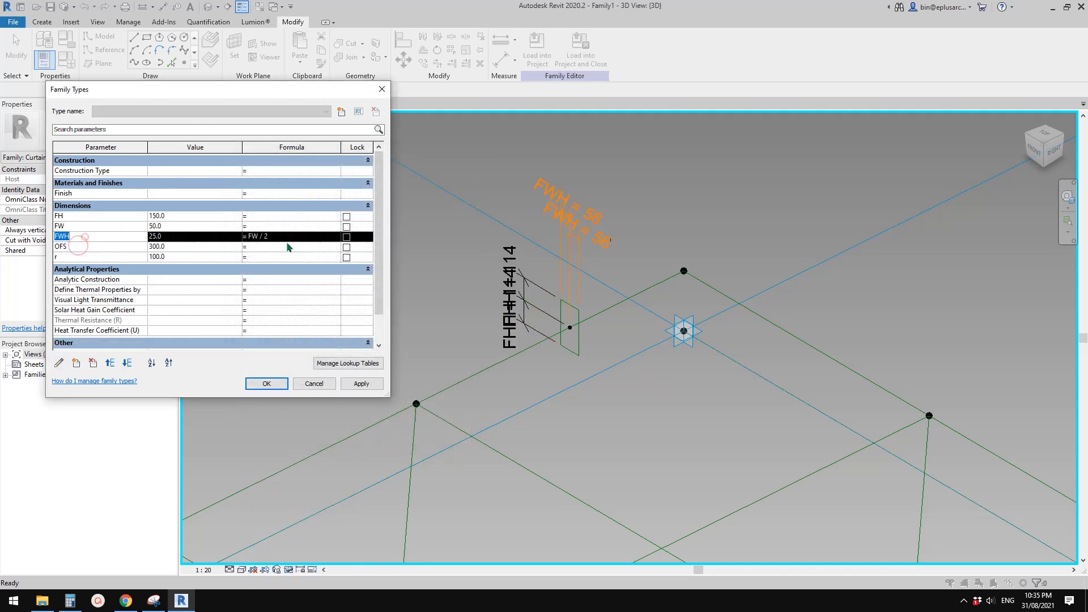
{"action": "left_click", "coordinate": [59, 363]}
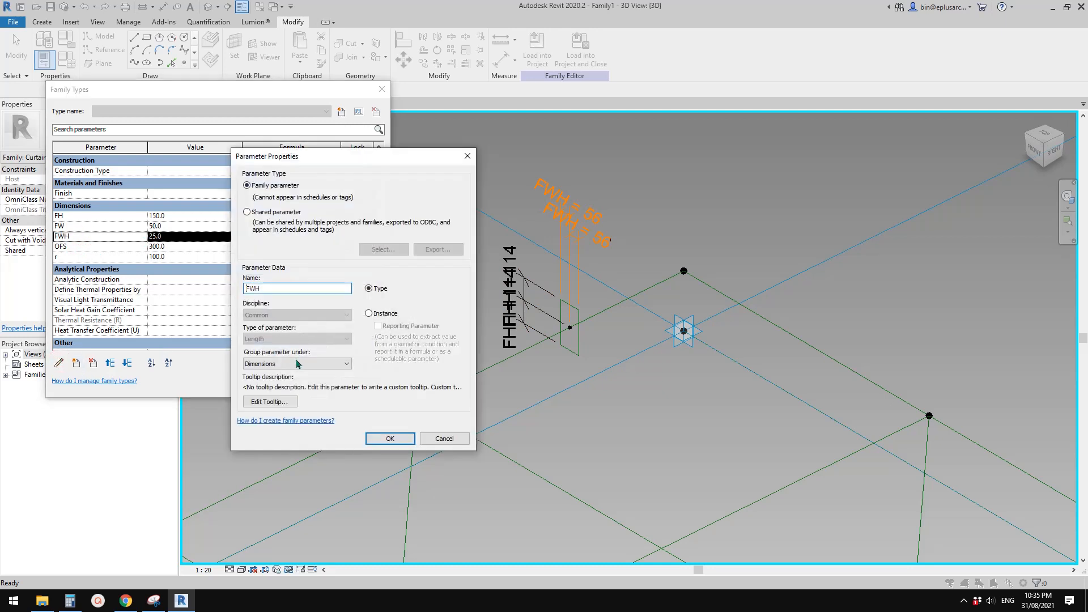
{"action": "left_click", "coordinate": [297, 362]}
{"action": "key", "text": "o"}
{"action": "left_click", "coordinate": [448, 298]}
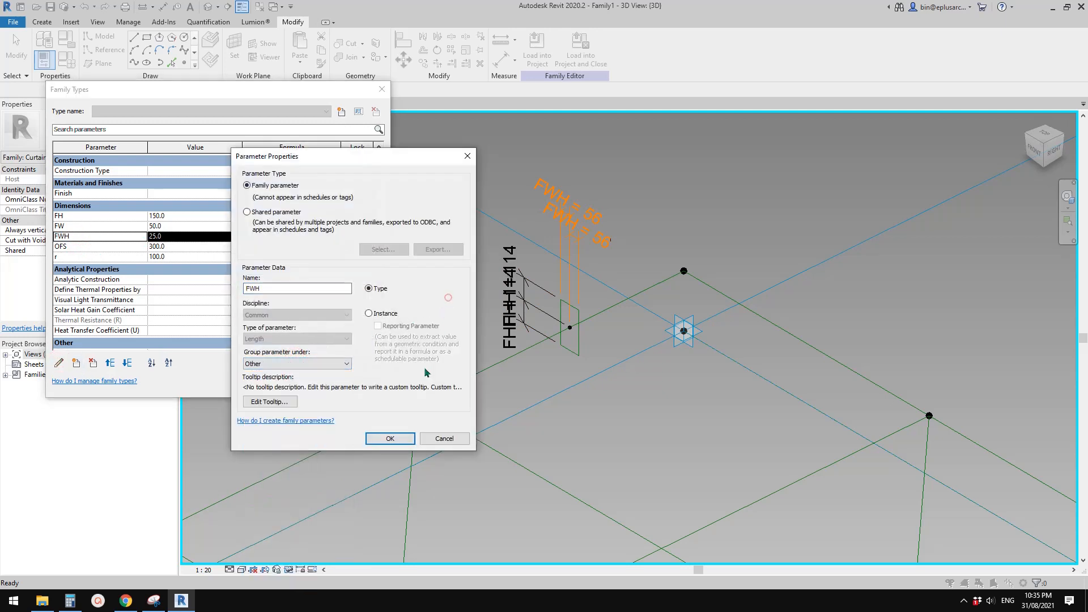
{"action": "left_click", "coordinate": [390, 439]}
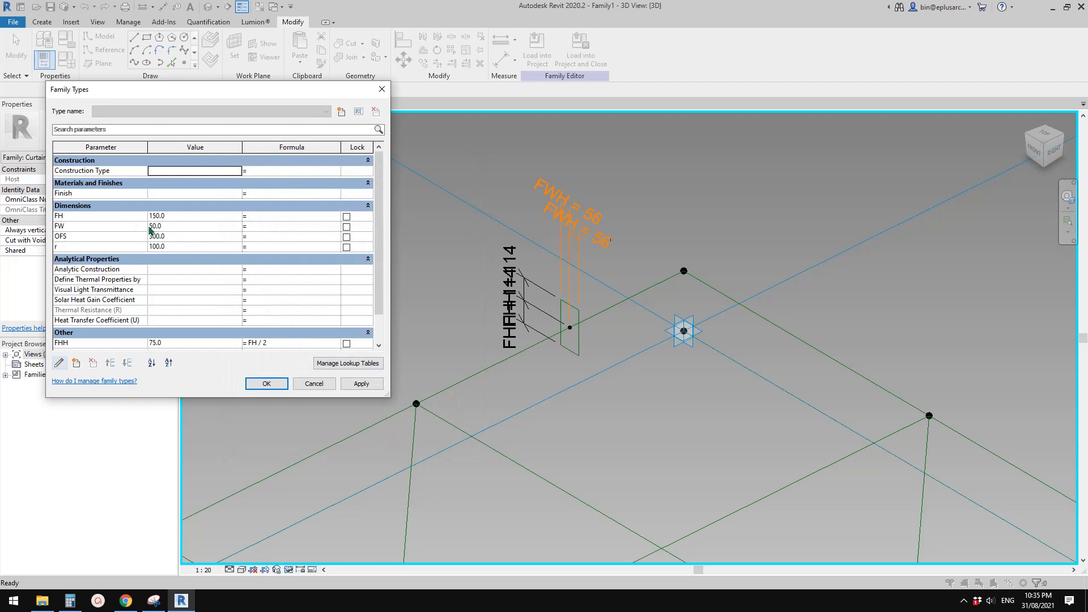
{"action": "left_click", "coordinate": [266, 384]}
- Test the rectangular profile by applying an FH value of 180, and restore FH to 150
{"action": "middle_click_drag", "start_coordinate": [469, 304], "coordinate": [544, 289]}
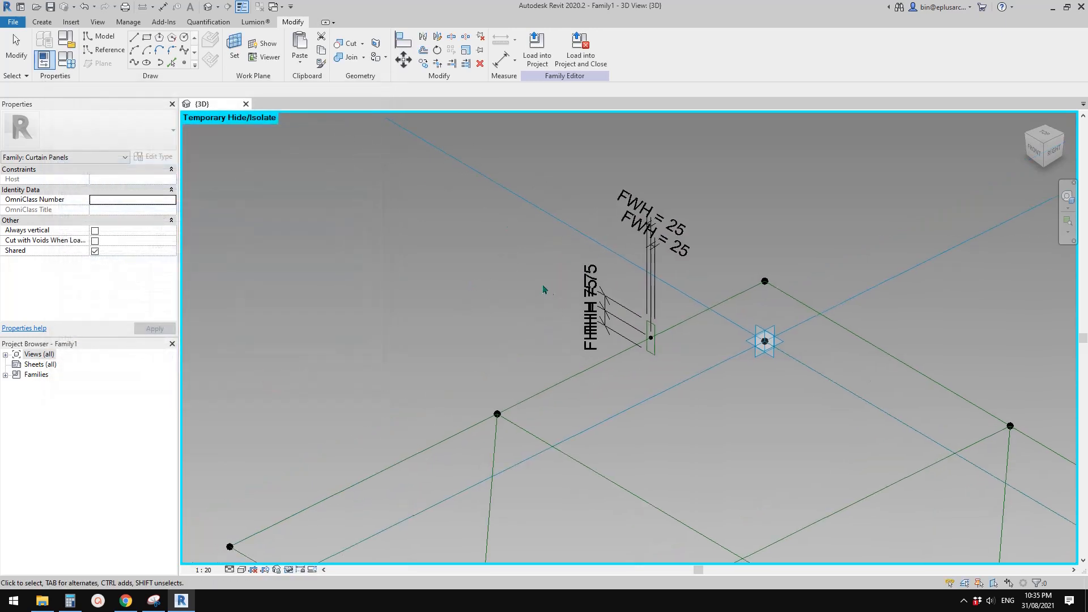
{"action": "scroll", "coordinate": [535, 292], "scroll_direction": "up", "scroll_amount": 1}
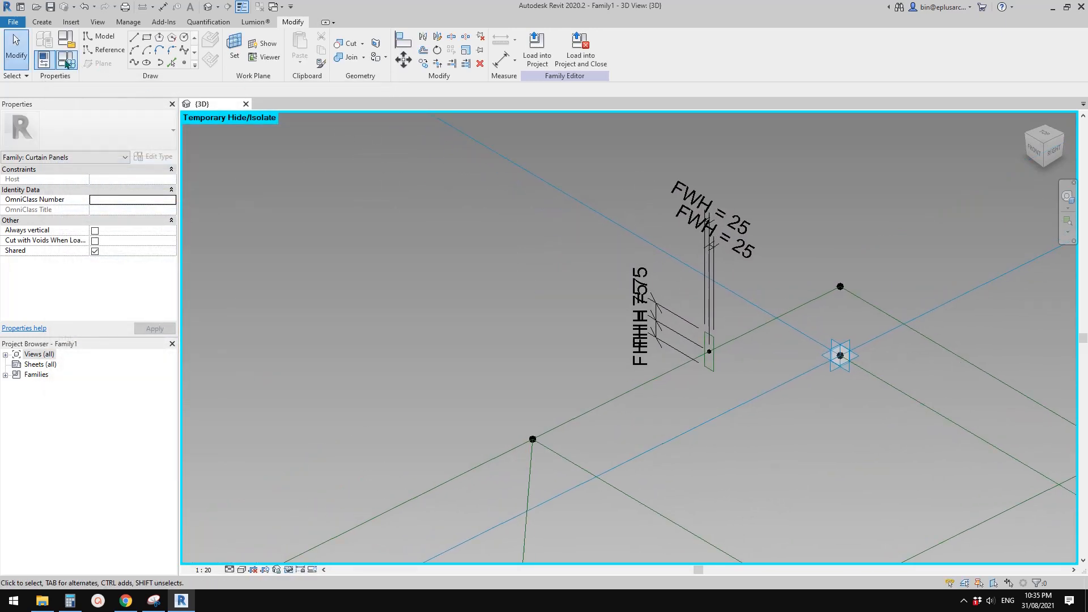
{"action": "left_click", "coordinate": [66, 59]}
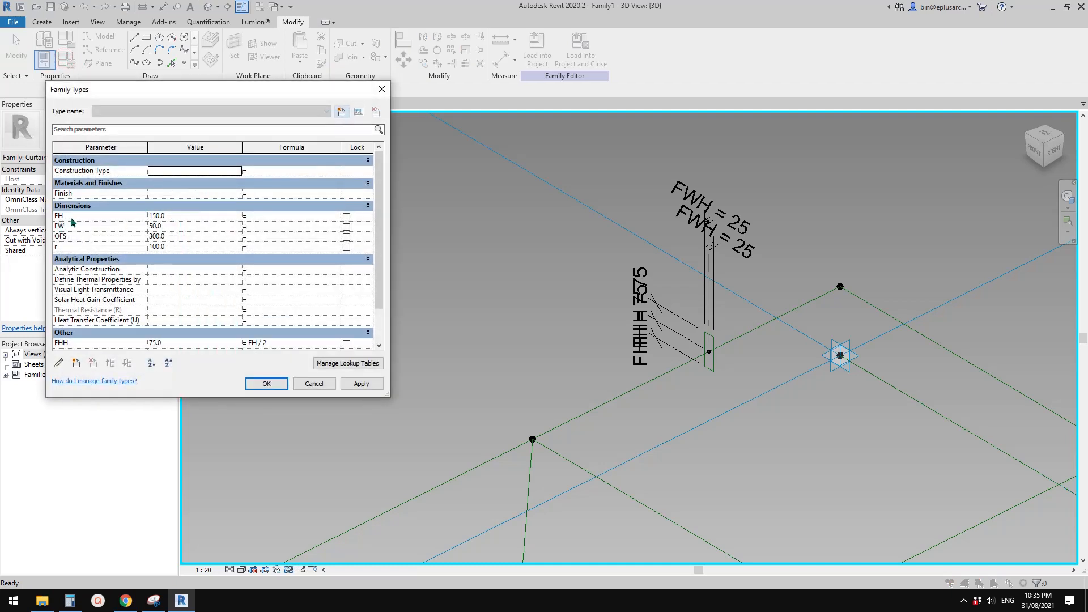
{"action": "left_click", "coordinate": [182, 216]}
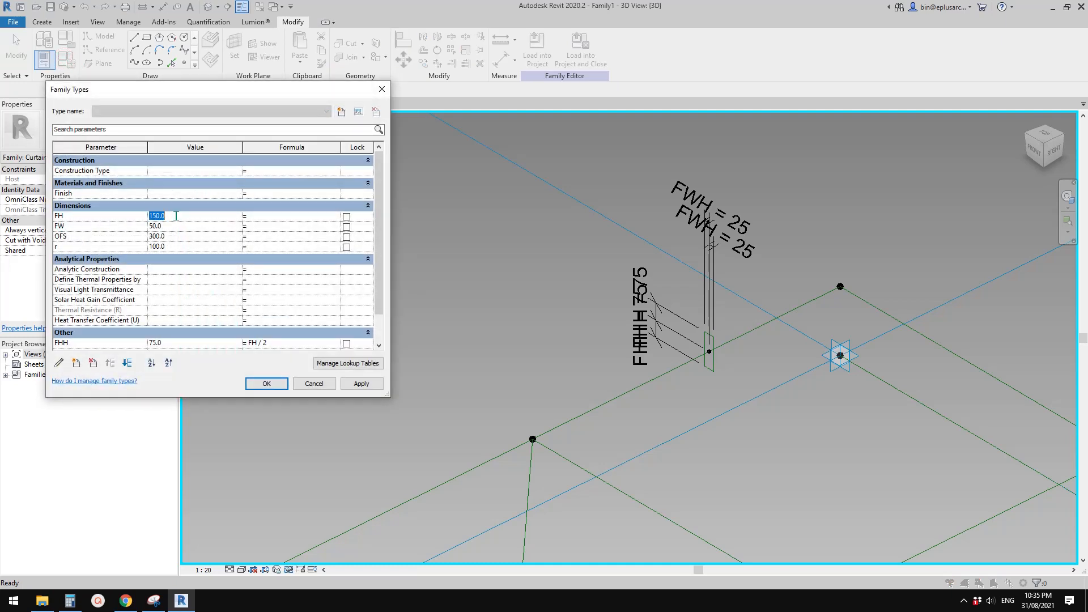
{"action": "left_click", "coordinate": [362, 383]}
{"action": "left_click", "coordinate": [210, 218]}
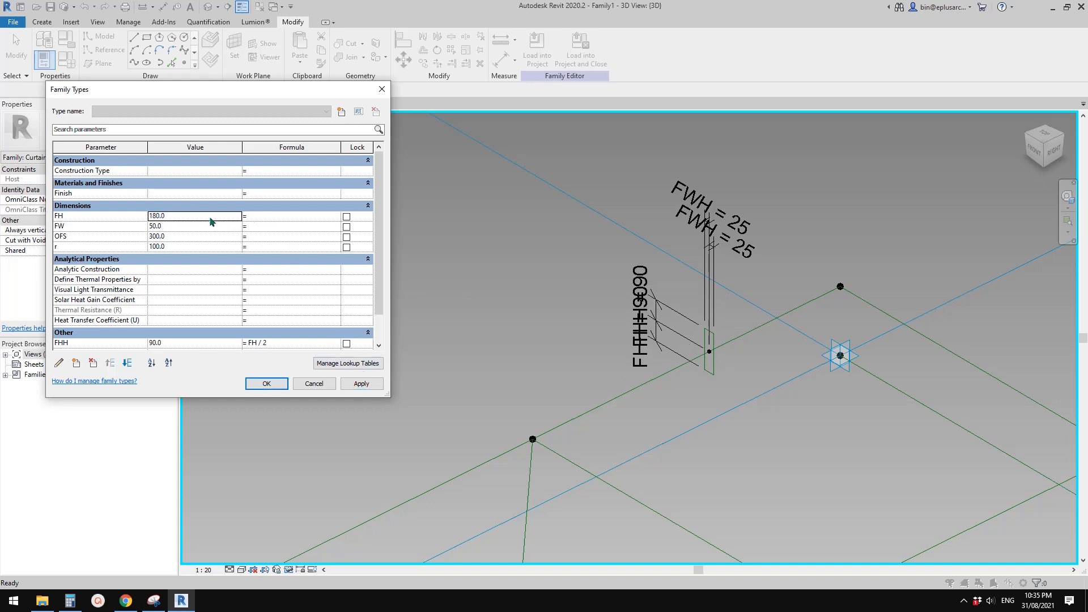
{"action": "left_click", "coordinate": [210, 217]}
{"action": "type", "text": "150"}
{"action": "left_click", "coordinate": [361, 383]}
{"action": "left_click", "coordinate": [267, 383]}
{"action": "middle_click_drag", "start_coordinate": [622, 277], "coordinate": [467, 233]}
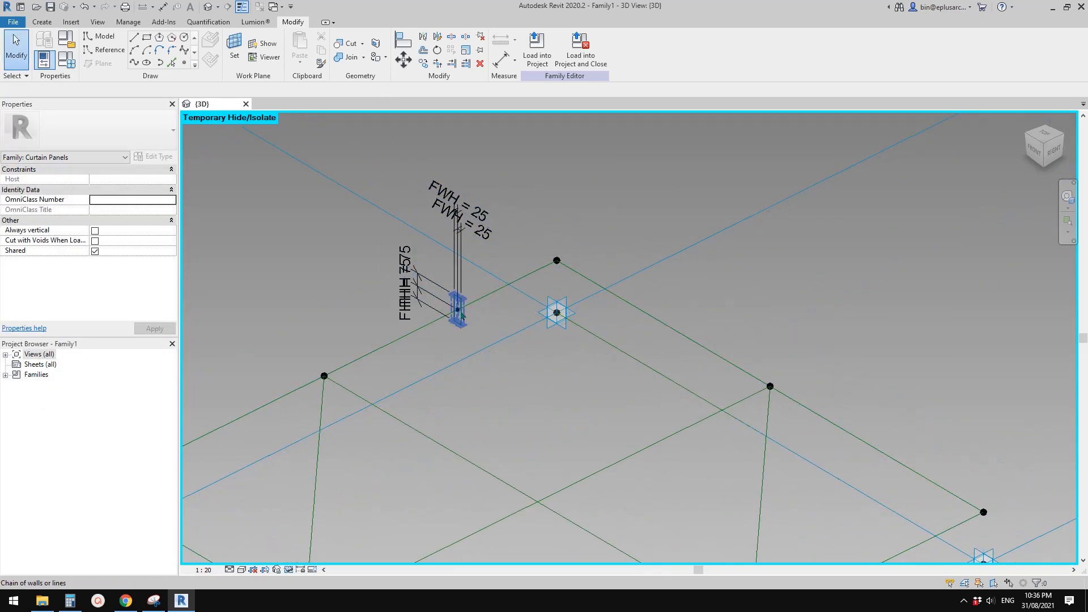
{"action": "scroll", "coordinate": [460, 327], "scroll_direction": "down", "scroll_amount": 2}
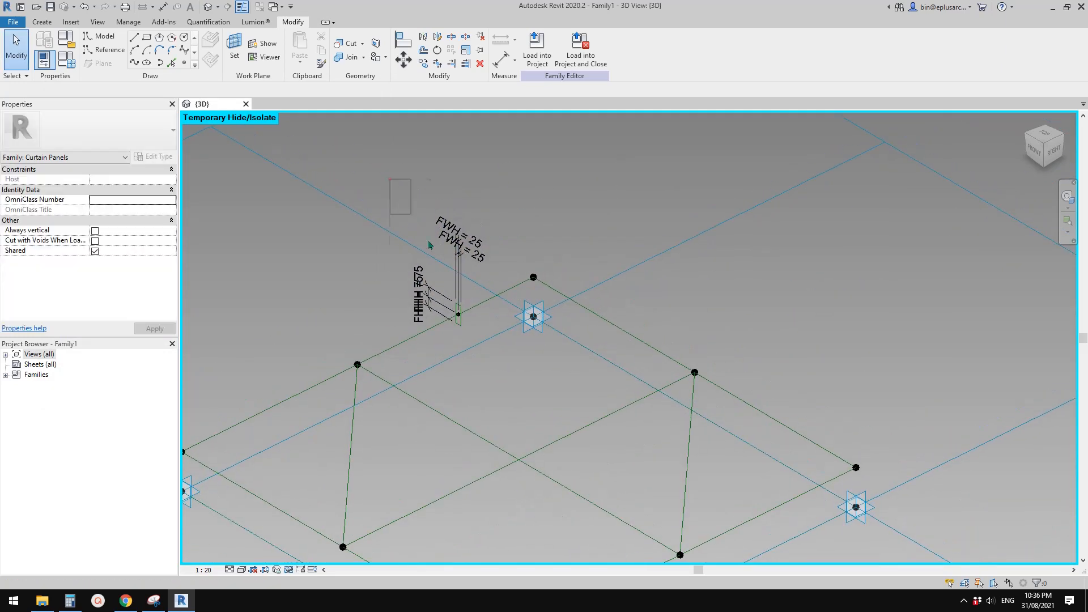
{"action": "left_click_drag", "start_coordinate": [430, 245], "coordinate": [499, 354]}
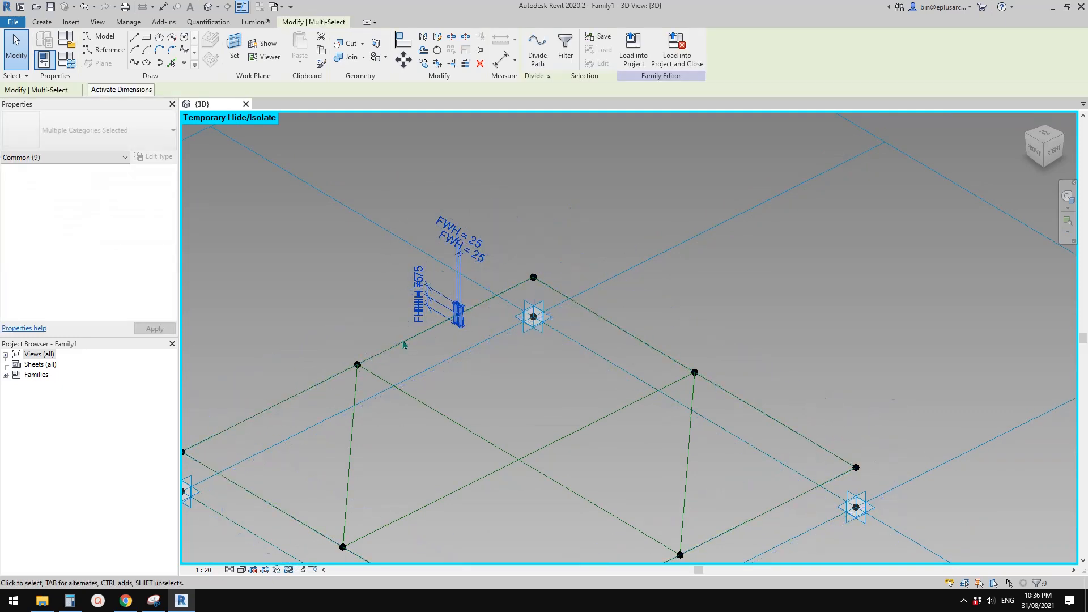
{"action": "scroll", "coordinate": [426, 340], "scroll_direction": "down", "scroll_amount": 3}
{"action": "key", "text": "Escape"}
{"action": "scroll", "coordinate": [442, 334], "scroll_direction": "up", "scroll_amount": 2}
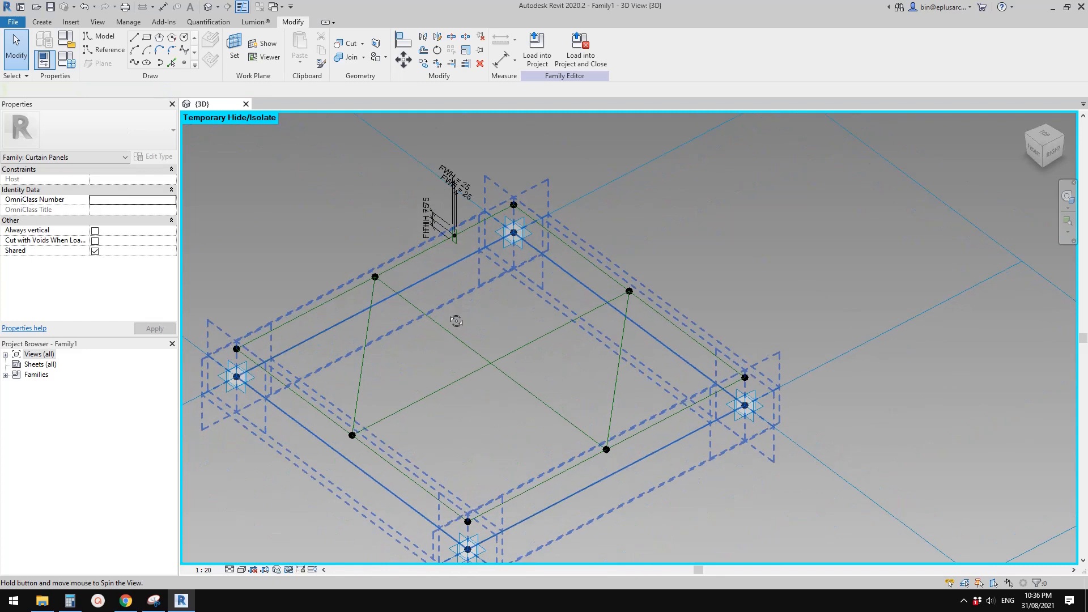
{"action": "scroll", "coordinate": [474, 312], "scroll_direction": "down", "scroll_amount": 2}
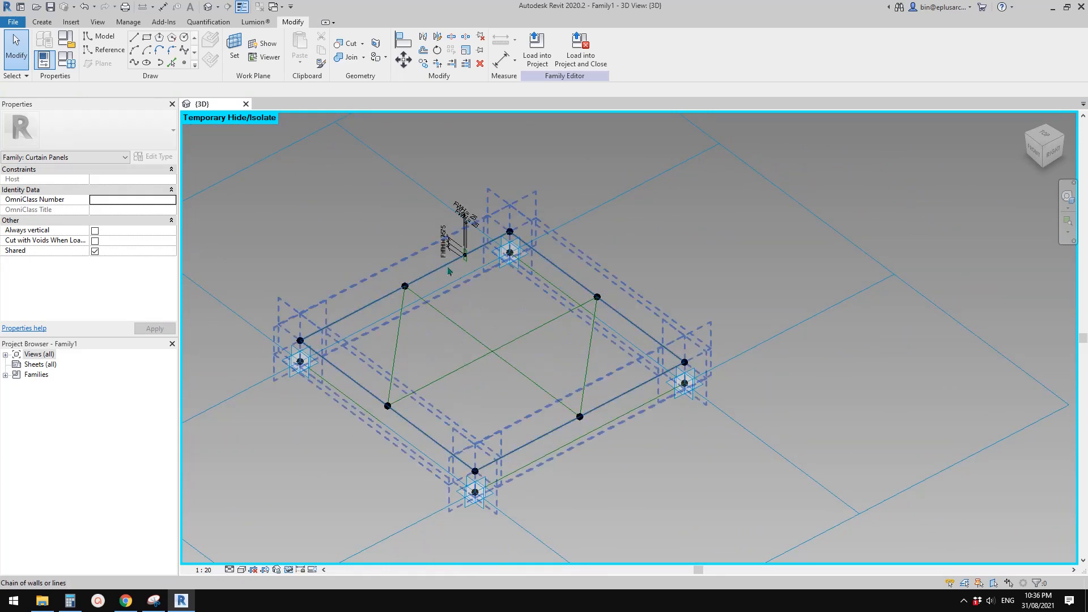
{"action": "scroll", "coordinate": [513, 284], "scroll_direction": "up", "scroll_amount": 1}
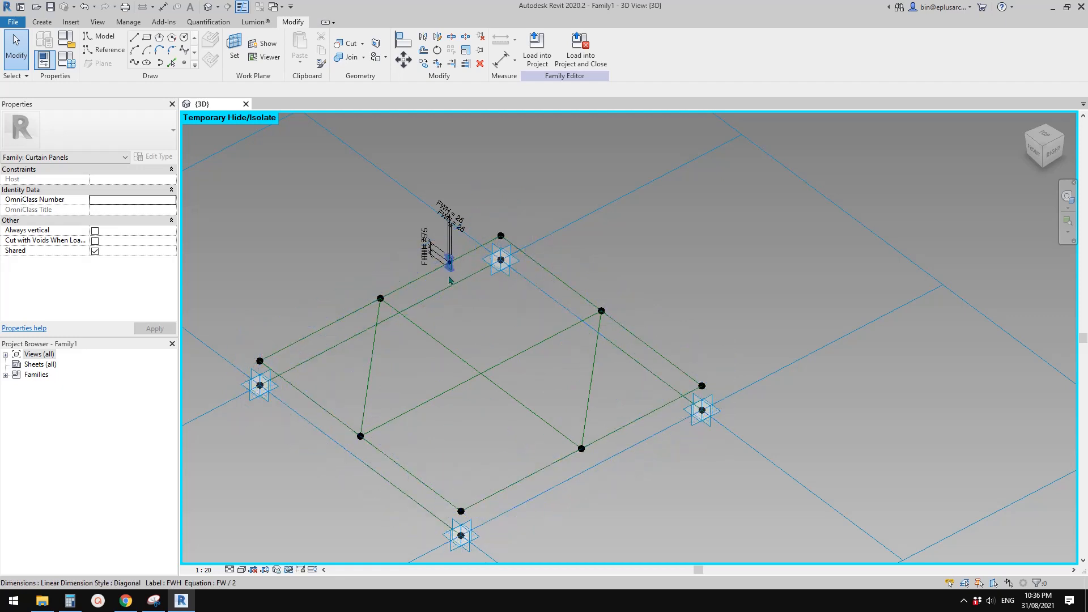
- Copy the rectangular profile, with its reference point and FWH and FHH dimensions, to free space outside the panel
{"action": "scroll", "coordinate": [449, 280], "scroll_direction": "up", "scroll_amount": 3}
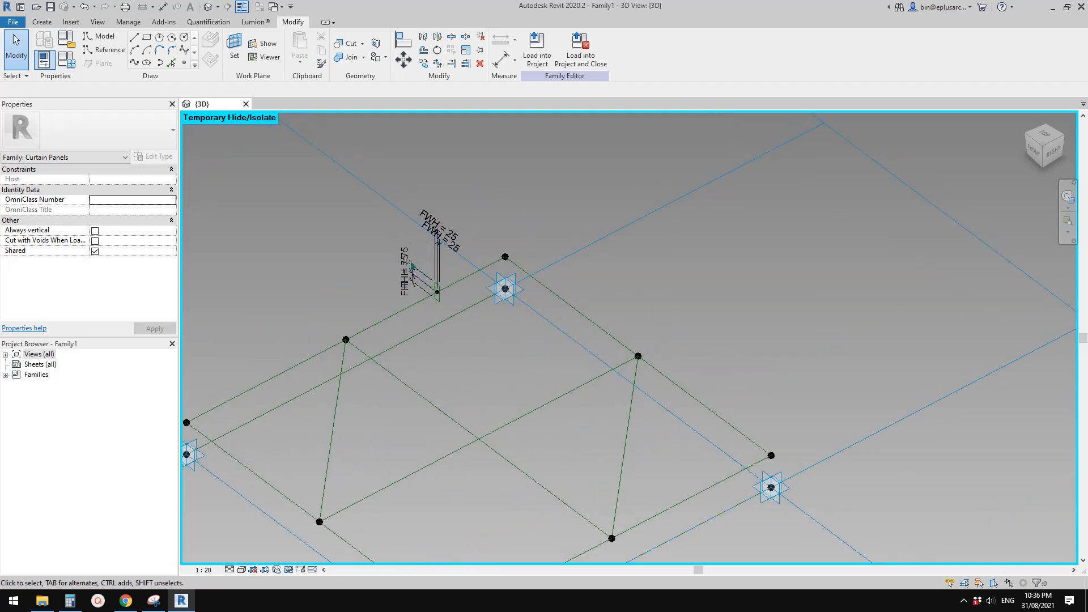
{"action": "middle_click_drag", "start_coordinate": [431, 270], "coordinate": [420, 283]}
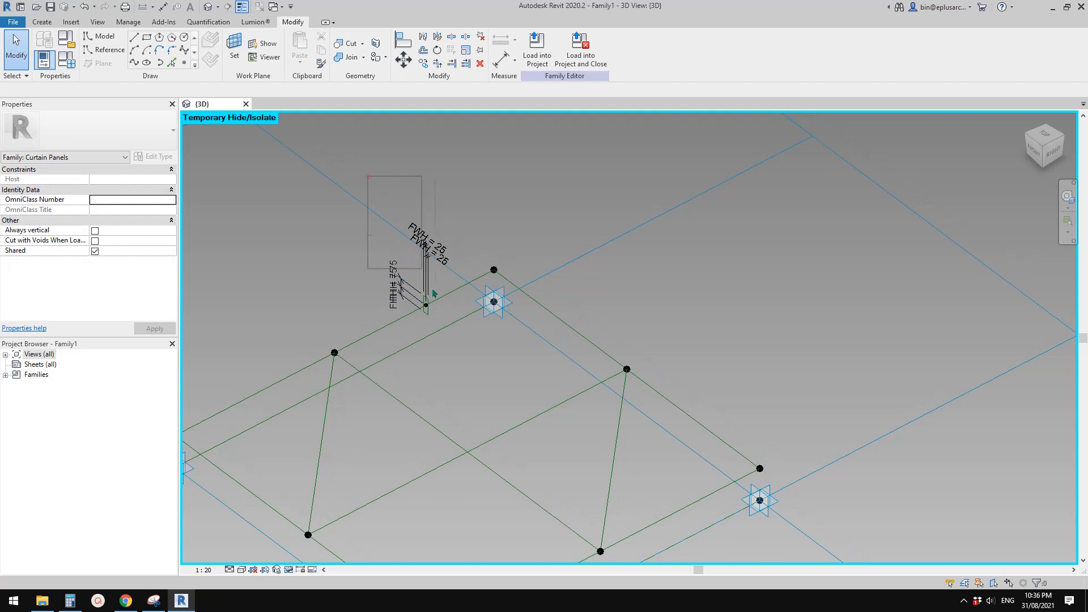
{"action": "left_click_drag", "start_coordinate": [369, 176], "coordinate": [461, 342]}
{"action": "mouse_move", "coordinate": [431, 280]}
{"action": "middle_mouse_down", "text": "shift"}
{"action": "mouse_move", "coordinate": [355, 269]}
{"action": "mouse_move", "coordinate": [371, 267]}
{"action": "middle_mouse_up", "text": "shift"}
{"action": "left_click", "coordinate": [417, 270]}
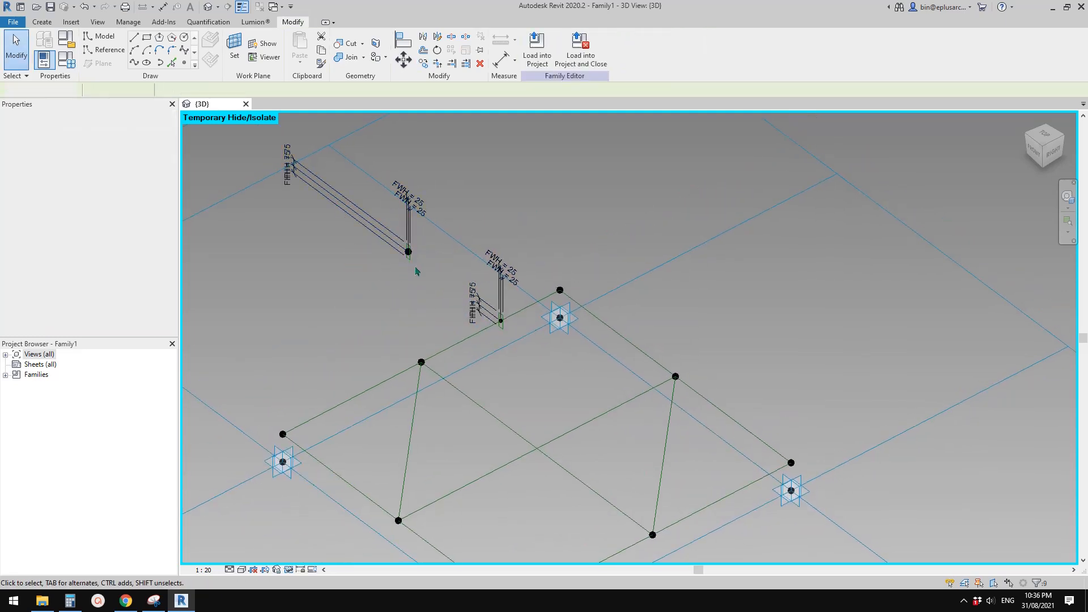
- Move both FHH dimensions of the copied profile close to the profile
{"action": "left_click_drag", "start_coordinate": [293, 173], "coordinate": [368, 237]}
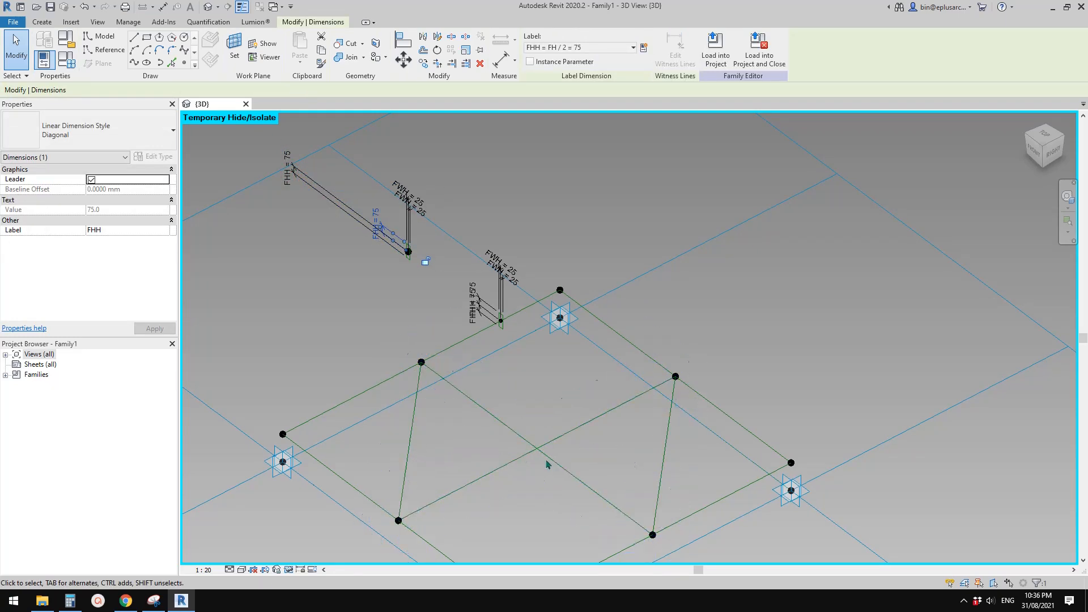
{"action": "key", "text": "Escape"}
{"action": "left_click_drag", "start_coordinate": [292, 176], "coordinate": [380, 258]}
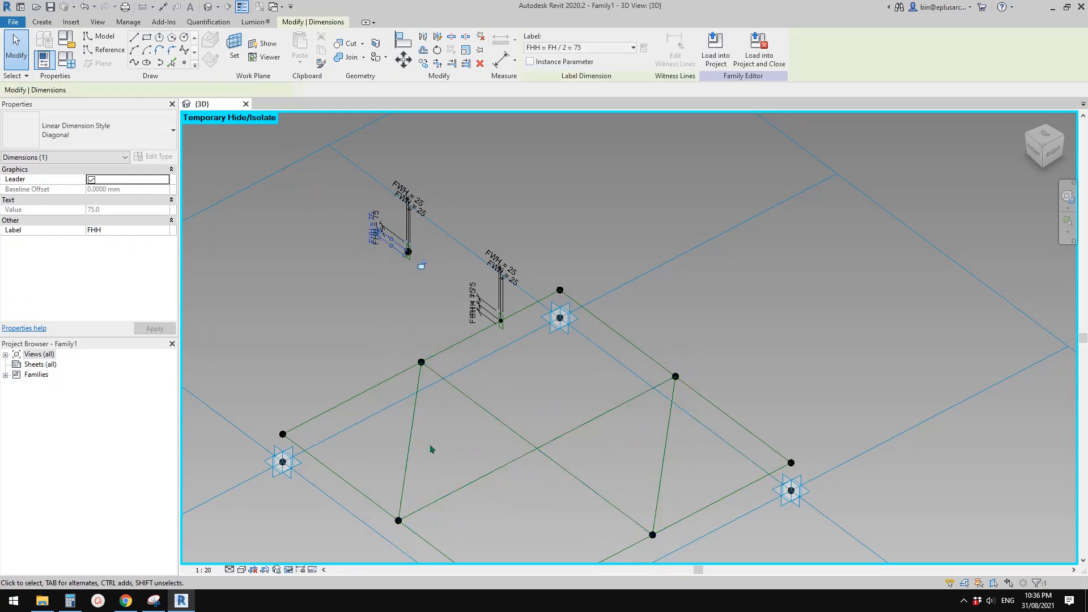
{"action": "middle_click_drag", "start_coordinate": [469, 347], "coordinate": [406, 304]}
{"action": "key", "text": "Escape"}
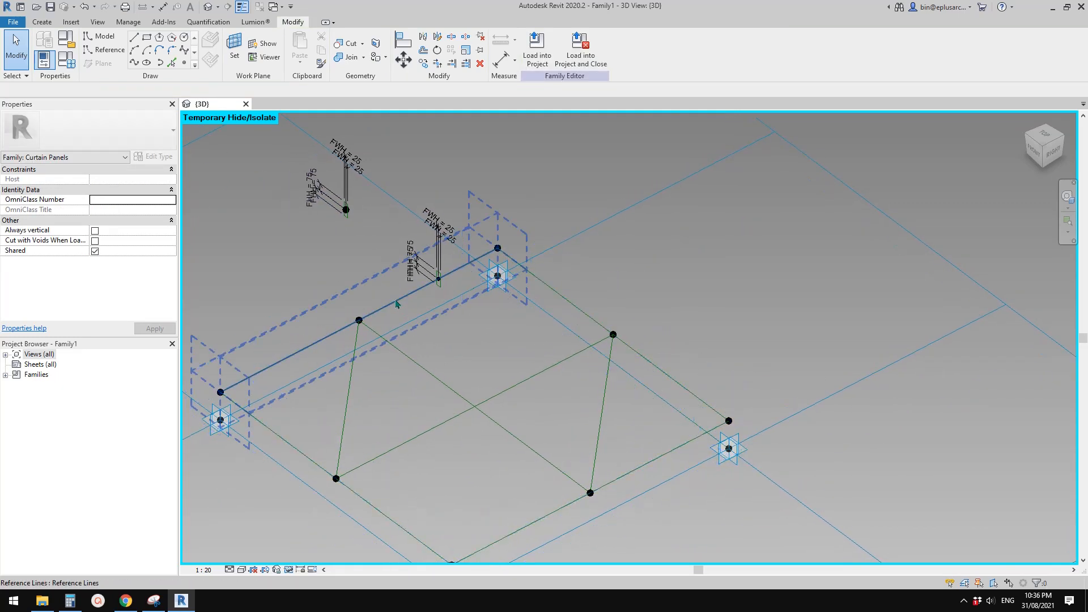
- Create a solid form by sweeping the original rectangular profile along the two offset edge reference lines that meet at the far corner
{"action": "left_click", "coordinate": [444, 276]}
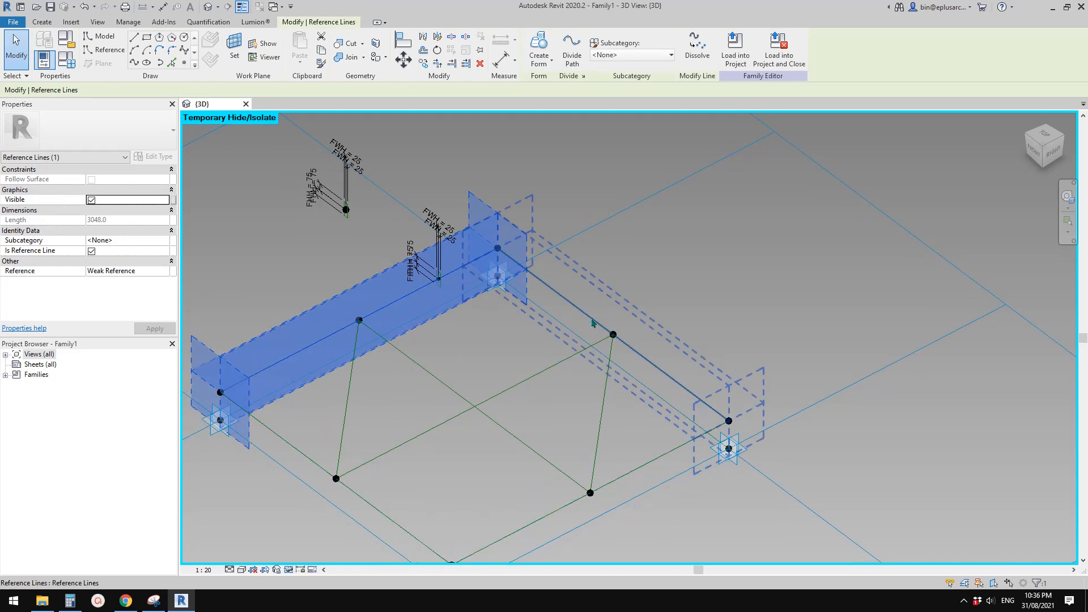
{"action": "left_click", "coordinate": [593, 321], "text": "ctrl"}
{"action": "scroll", "coordinate": [438, 284], "scroll_direction": "up", "scroll_amount": 3}
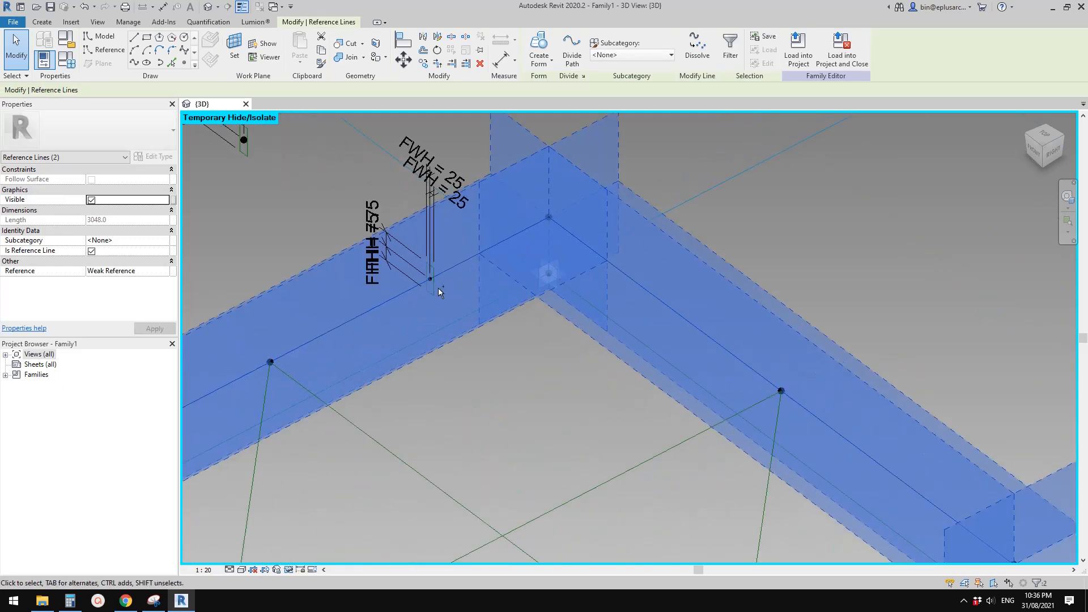
{"action": "left_click", "coordinate": [434, 290]}
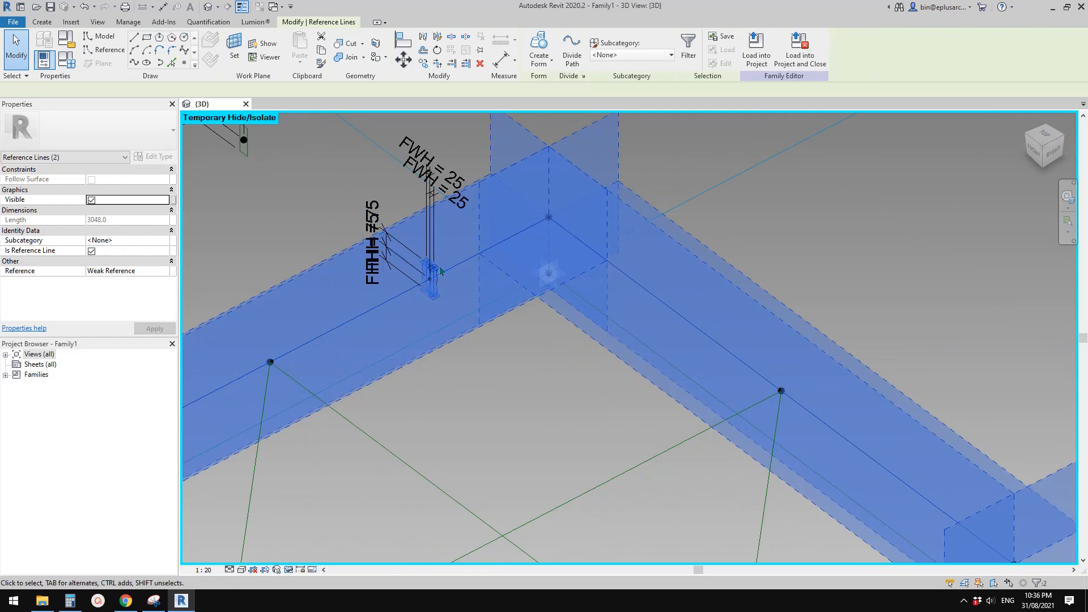
{"action": "key", "text": "Escape"}
{"action": "scroll", "coordinate": [533, 278], "scroll_direction": "down", "scroll_amount": 5}
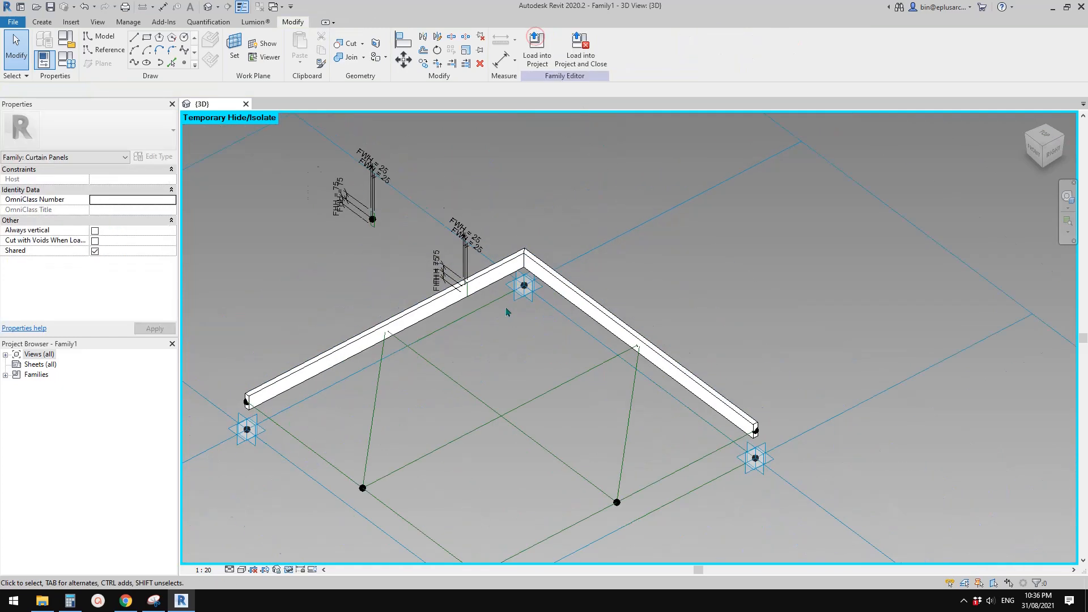
- Switch to Snipping Tool to review the marked-up diagrid photo for the member layout, and return to Revit
{"action": "scroll", "coordinate": [557, 287], "scroll_direction": "down", "scroll_amount": 2}
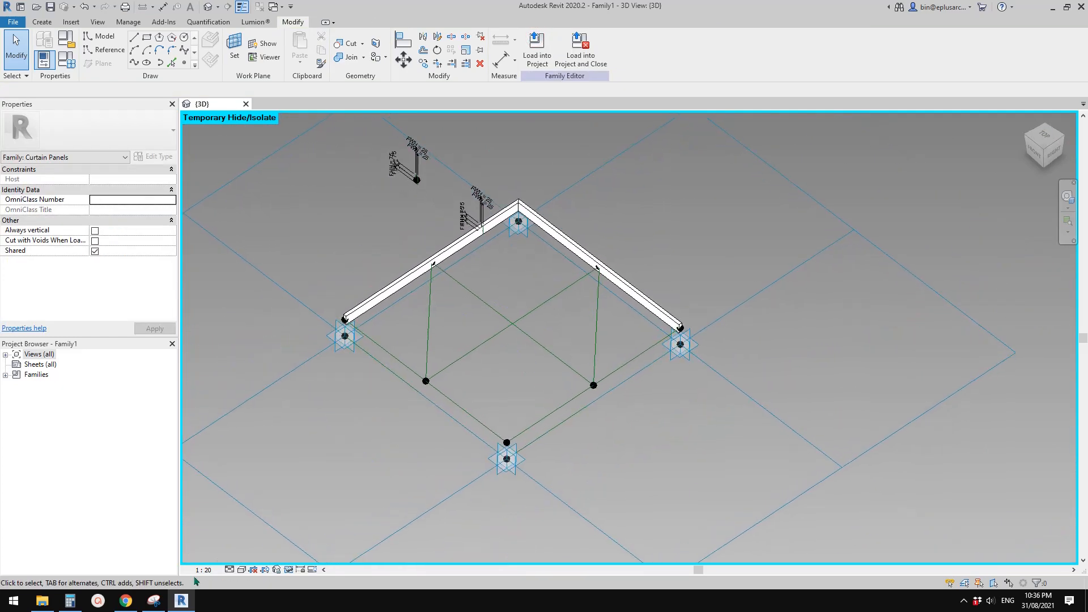
{"action": "left_click", "coordinate": [153, 601]}
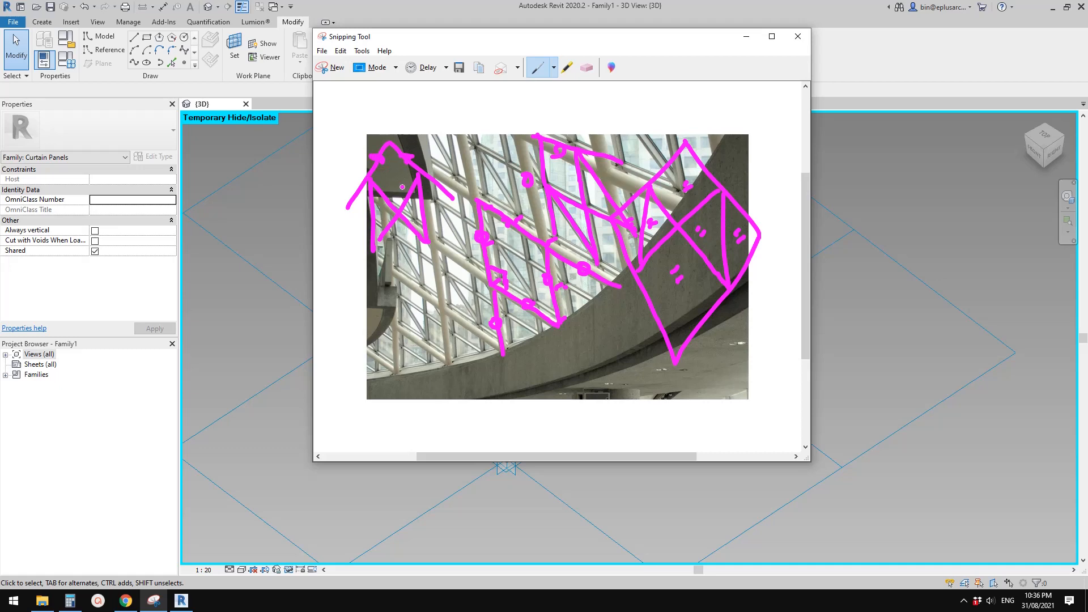
{"action": "left_click", "coordinate": [297, 308]}
{"action": "middle_click_drag", "start_coordinate": [524, 295], "coordinate": [518, 311]}
{"action": "scroll", "coordinate": [491, 238], "scroll_direction": "up", "scroll_amount": 1}
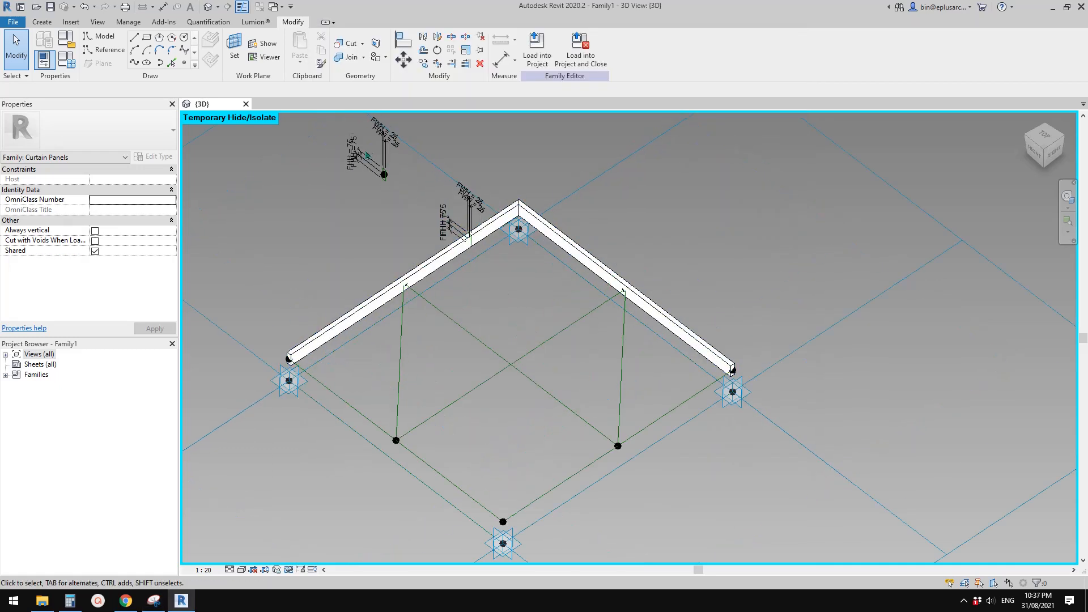
- Rehost the copied rectangular profile's reference point onto the inner diagonal reference line using Pick New Host
{"action": "middle_click_drag", "start_coordinate": [344, 128], "coordinate": [400, 202]}
{"action": "left_click_drag", "start_coordinate": [366, 172], "coordinate": [467, 271]}
{"action": "scroll", "coordinate": [467, 271], "scroll_direction": "down", "scroll_amount": 1}
{"action": "middle_click_drag", "start_coordinate": [466, 271], "coordinate": [445, 211]}
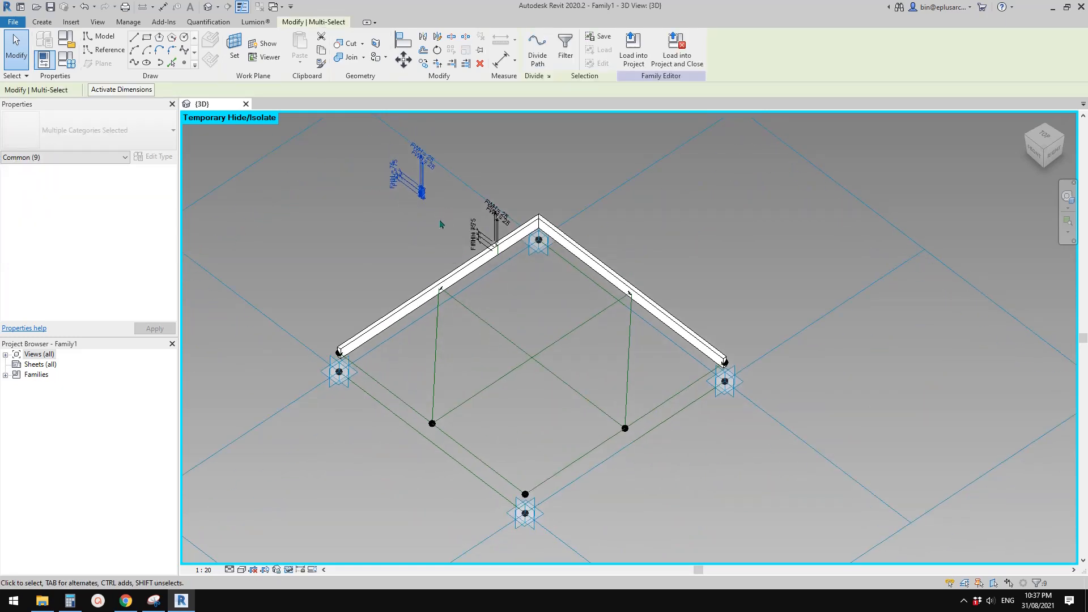
{"action": "scroll", "coordinate": [440, 224], "scroll_direction": "up", "scroll_amount": 6}
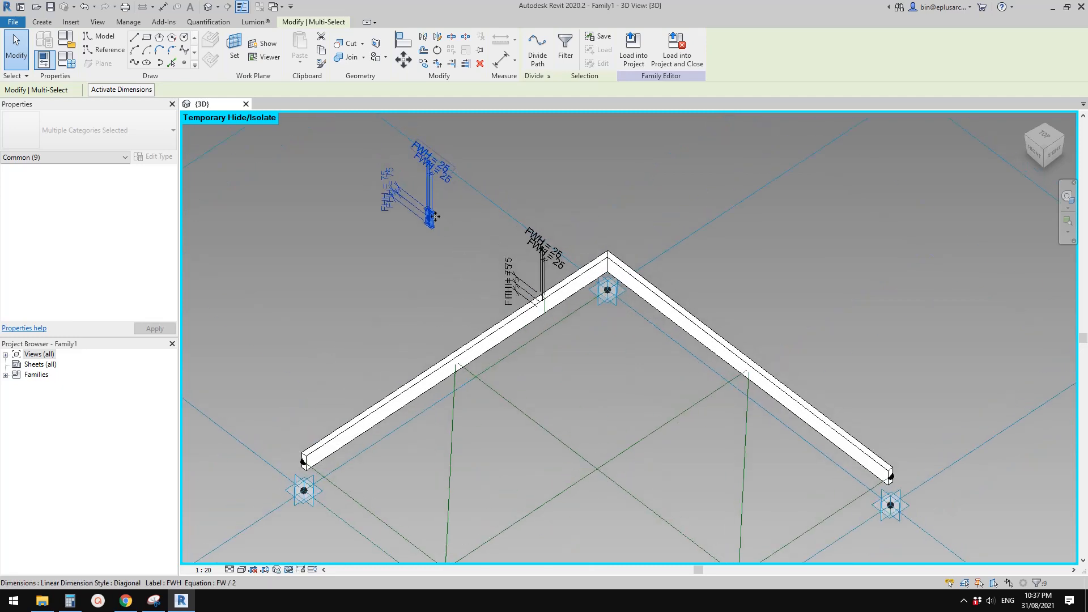
{"action": "key", "text": "Escape"}
{"action": "left_click", "coordinate": [419, 213]}
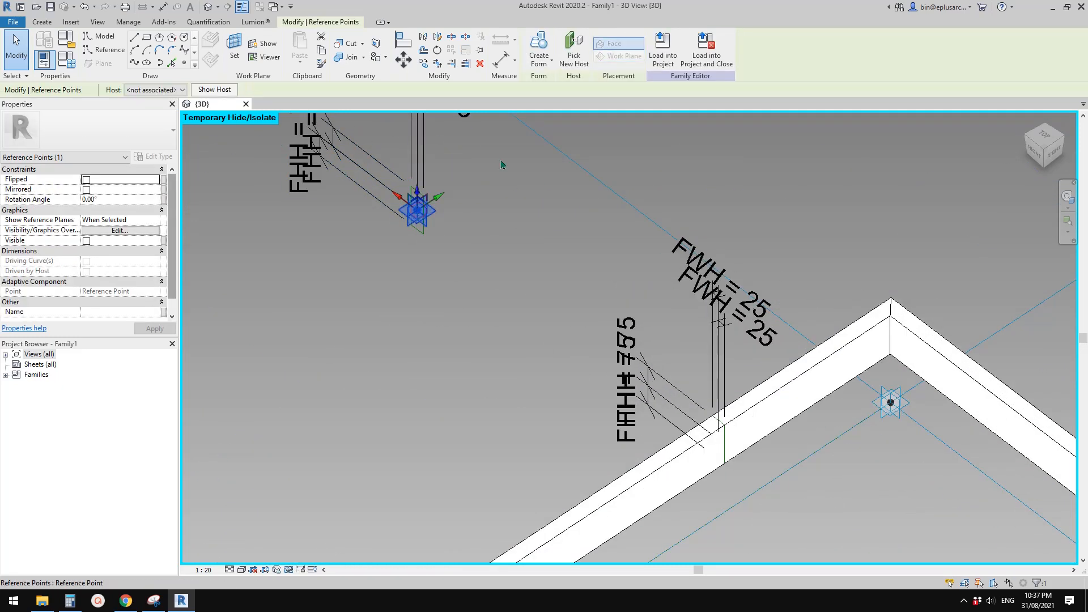
{"action": "left_click", "coordinate": [574, 48]}
{"action": "scroll", "coordinate": [512, 339], "scroll_direction": "down", "scroll_amount": 4}
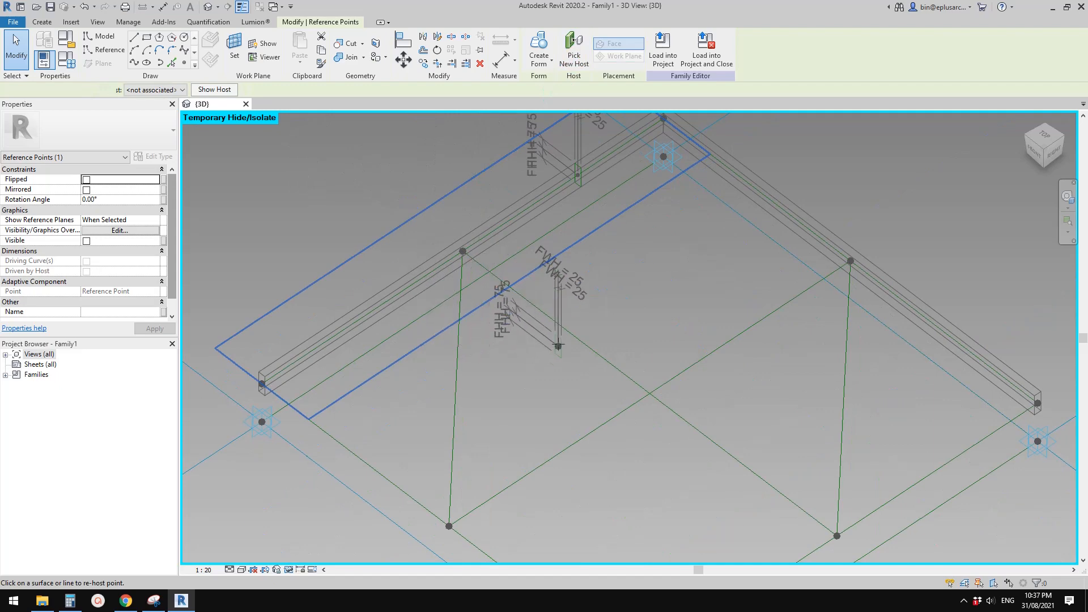
{"action": "left_click", "coordinate": [569, 334]}
{"action": "scroll", "coordinate": [569, 333], "scroll_direction": "down", "scroll_amount": 6}
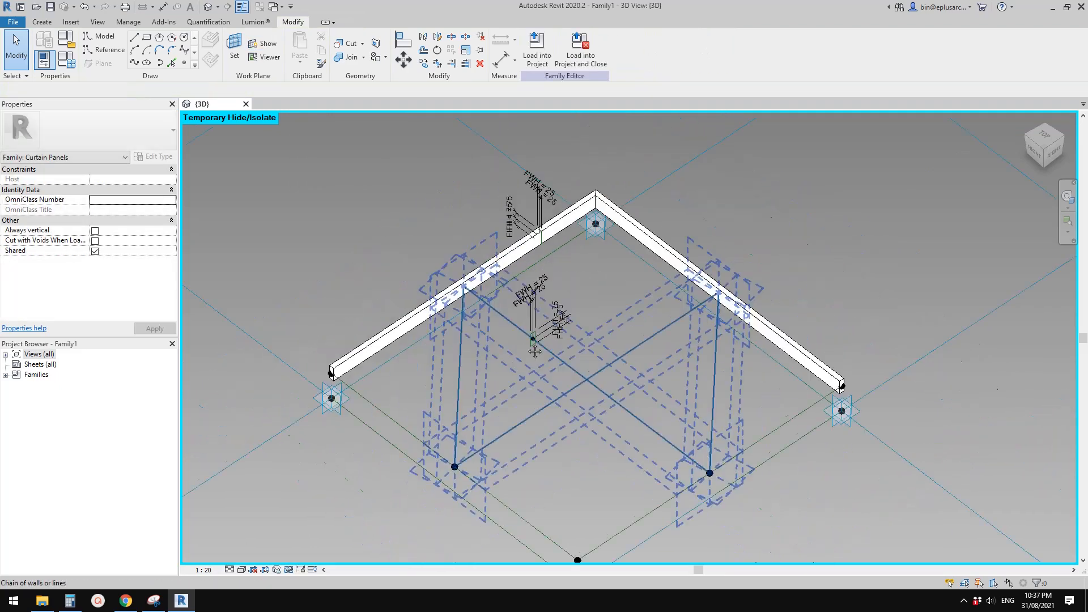
{"action": "key", "text": "Escape"}
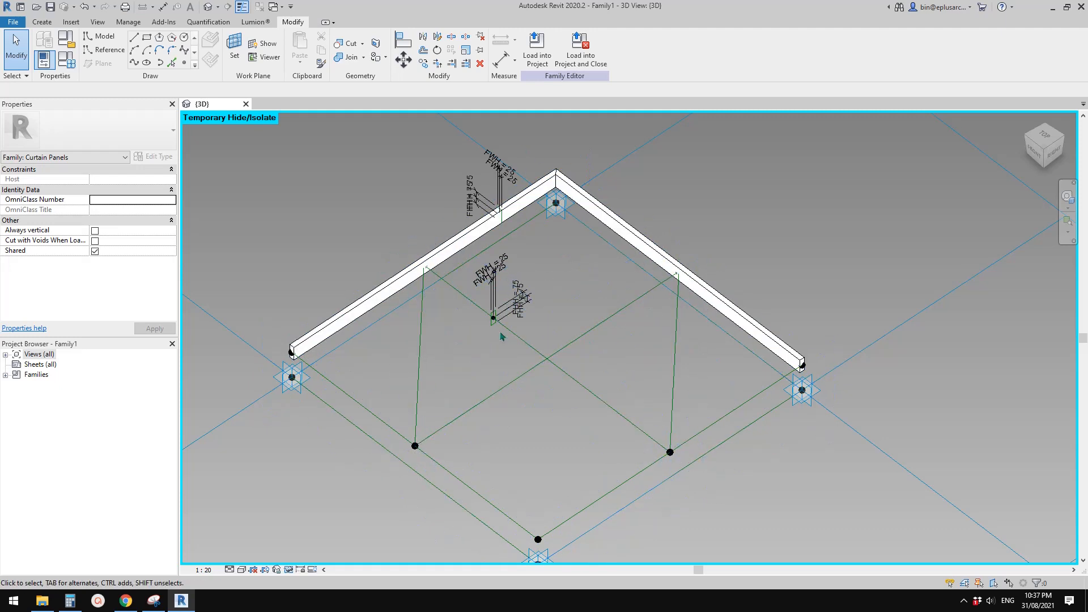
- Create a solid form from the rehosted rectangular profile along the chain of four inner reference lines
{"action": "left_click", "coordinate": [520, 341]}
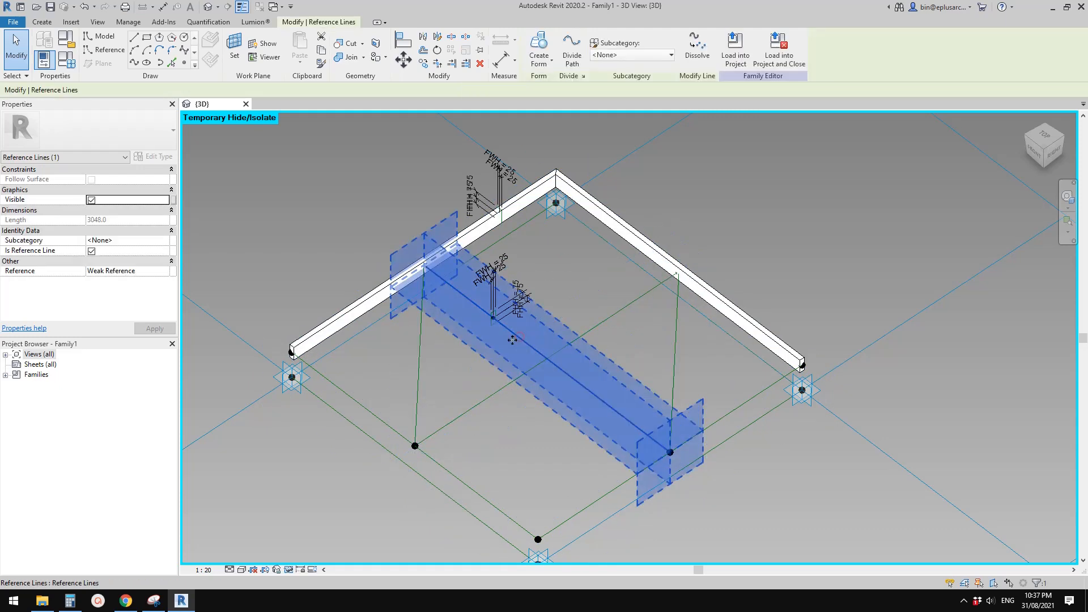
{"action": "left_click", "coordinate": [662, 361]}
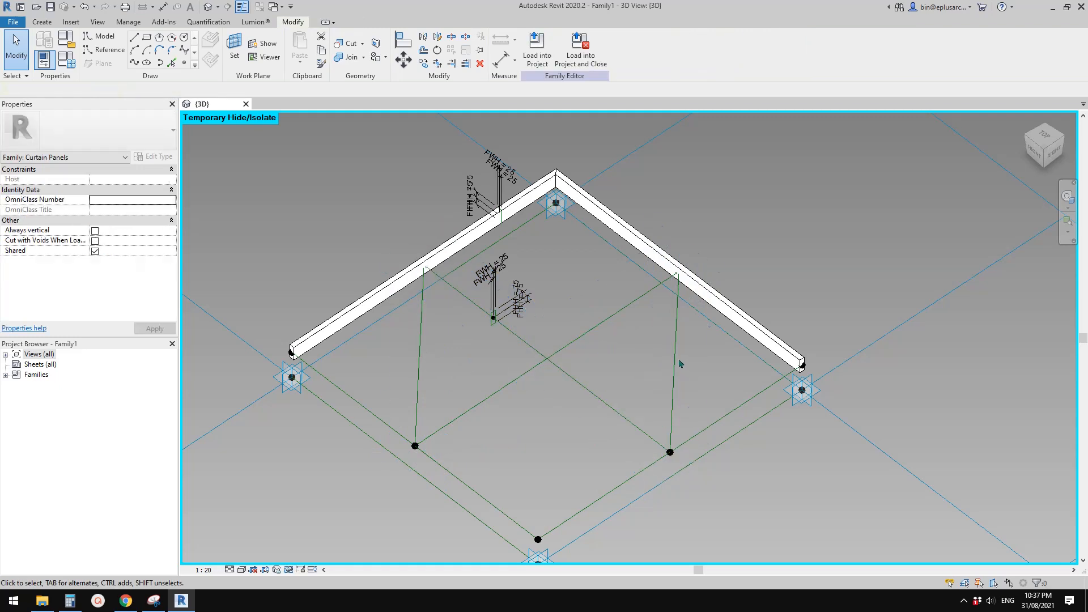
{"action": "key", "text": "Tab"}
{"action": "left_click", "coordinate": [677, 357]}
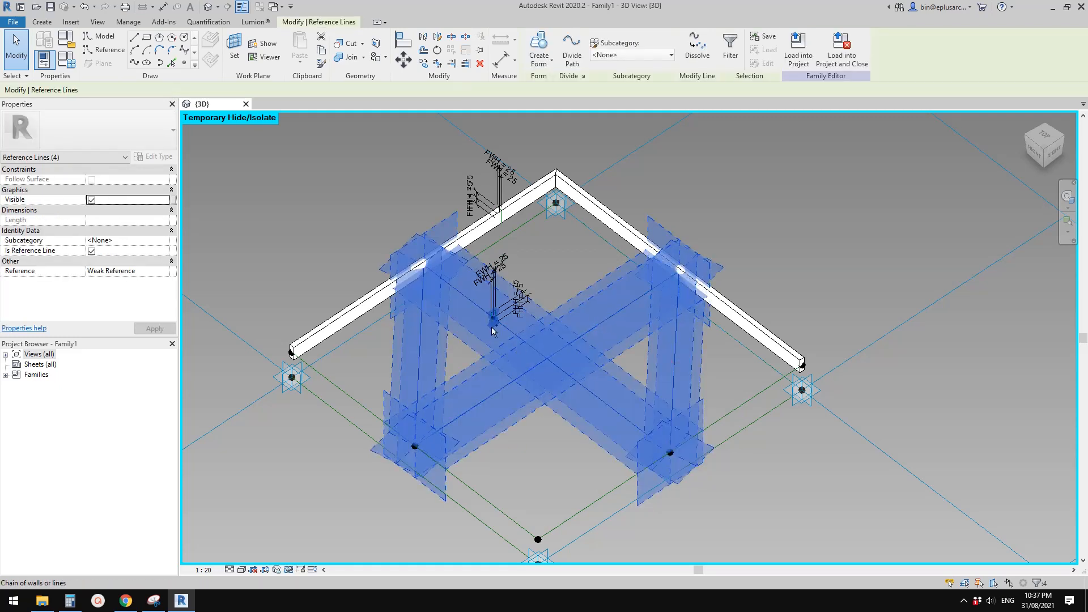
{"action": "left_click", "coordinate": [493, 329], "text": "ctrl"}
{"action": "left_click", "coordinate": [537, 47]}
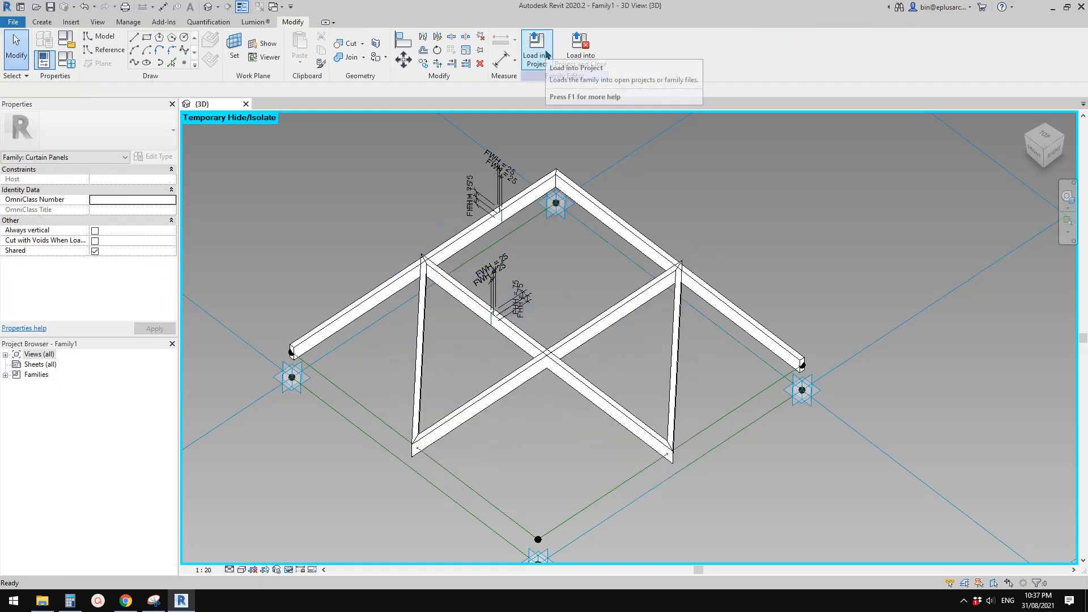
- Examine the rectangular frame from several angles, checking the mitred joints where the inner members meet the edge members
{"action": "middle_click_drag", "start_coordinate": [571, 234], "coordinate": [563, 293], "text": "shift"}
{"action": "scroll", "coordinate": [564, 292], "scroll_direction": "up", "scroll_amount": 4}
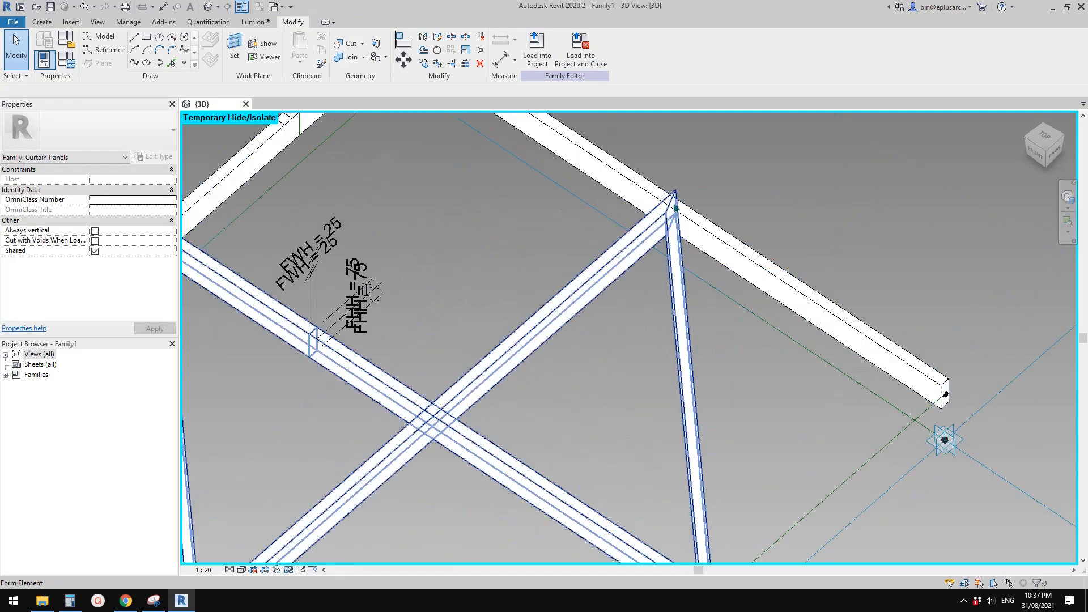
{"action": "scroll", "coordinate": [453, 272], "scroll_direction": "down", "scroll_amount": 1}
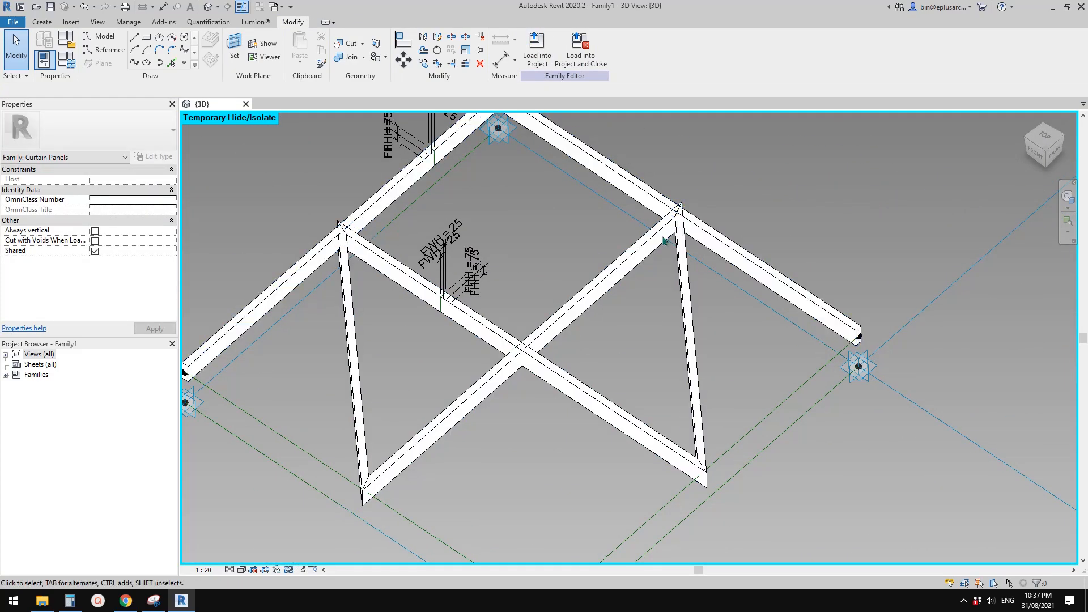
{"action": "middle_click_drag", "start_coordinate": [363, 256], "coordinate": [707, 274], "text": "shift"}
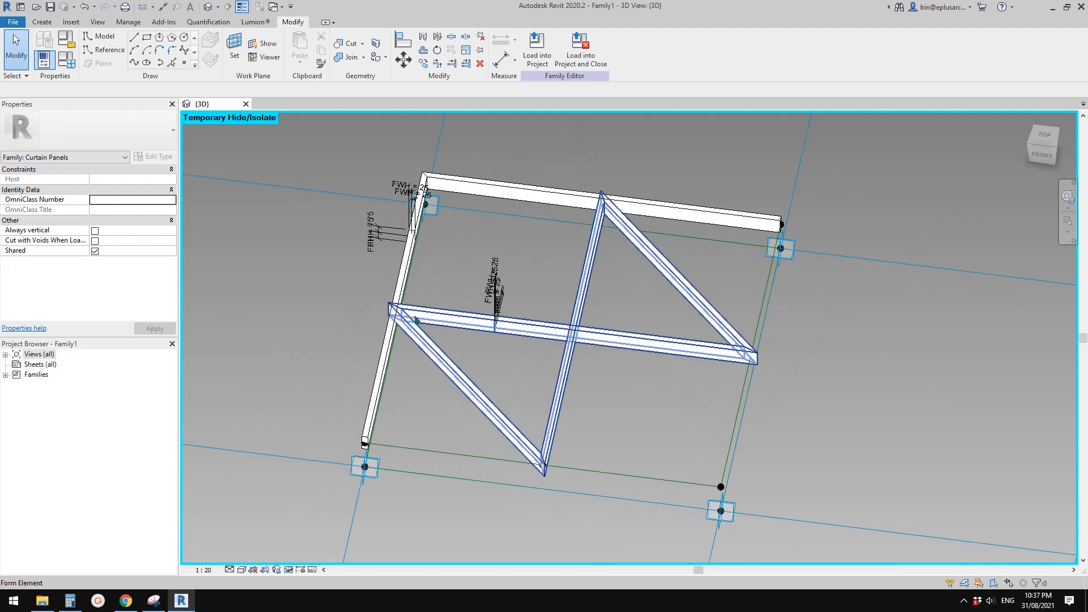
{"action": "middle_click_drag", "start_coordinate": [403, 318], "coordinate": [467, 305], "text": "shift"}
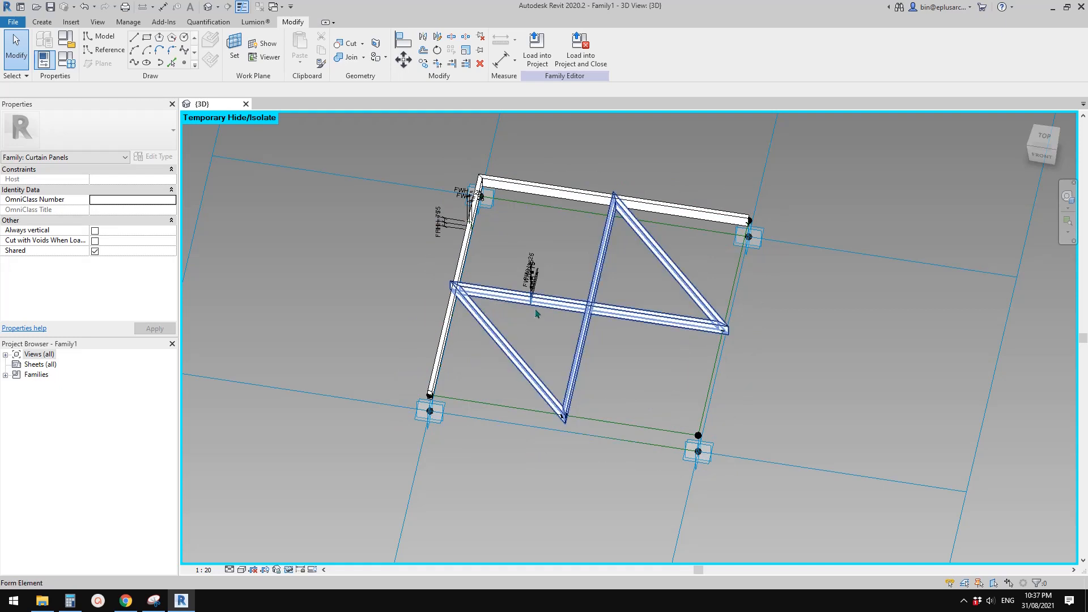
{"action": "middle_click_drag", "start_coordinate": [541, 314], "coordinate": [512, 313], "text": "shift"}
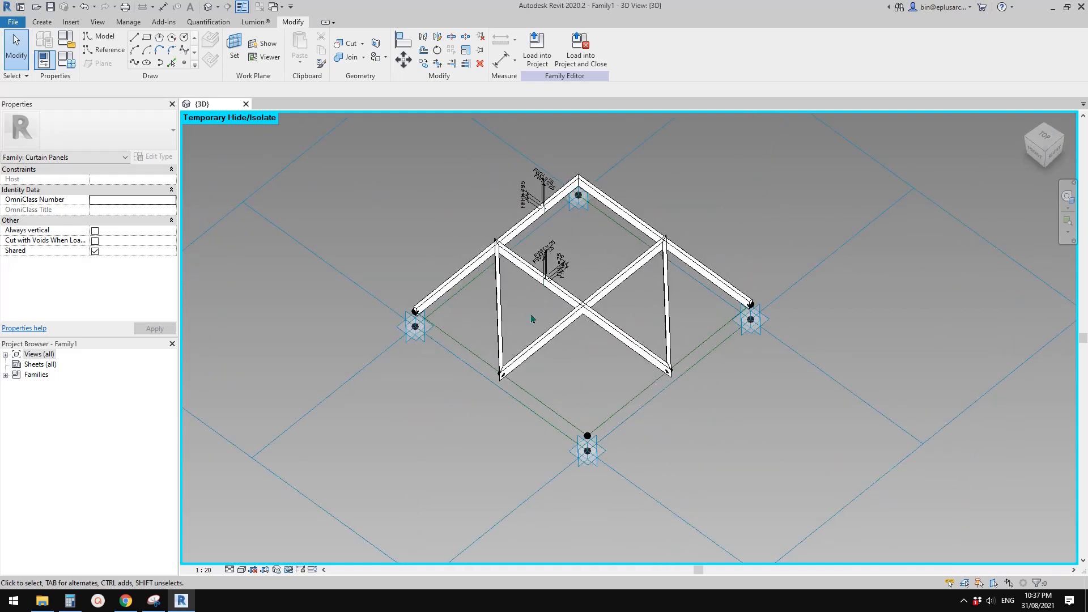
{"action": "scroll", "coordinate": [573, 317], "scroll_direction": "up", "scroll_amount": 1}
{"action": "middle_click_drag", "start_coordinate": [587, 320], "coordinate": [546, 350], "text": "shift"}
{"action": "scroll", "coordinate": [571, 324], "scroll_direction": "up", "scroll_amount": 1}
- Restore the temporarily hidden tubular members and join the corner's offset point and placement point with a spline set as a reference line
{"action": "scroll", "coordinate": [411, 336], "scroll_direction": "up", "scroll_amount": 3}
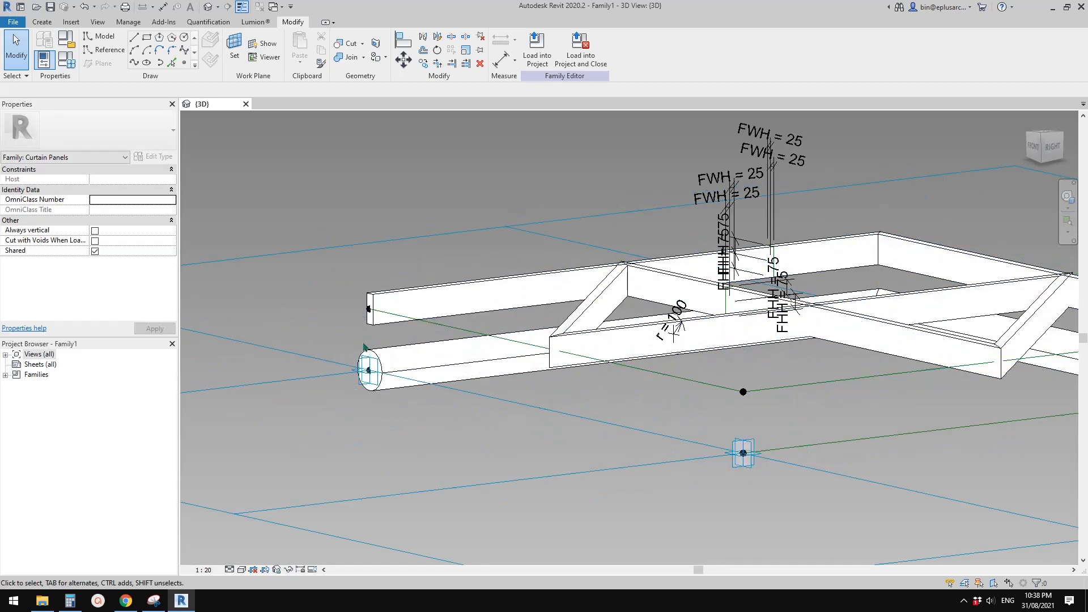
{"action": "scroll", "coordinate": [573, 414], "scroll_direction": "down", "scroll_amount": 2}
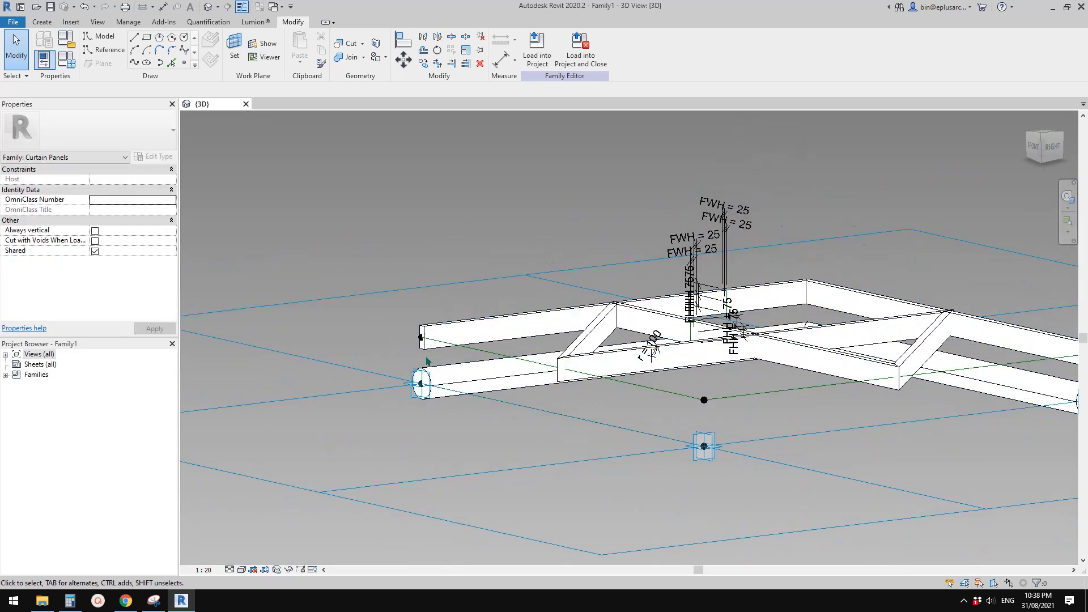
{"action": "scroll", "coordinate": [420, 368], "scroll_direction": "up", "scroll_amount": 4}
{"action": "scroll", "coordinate": [429, 384], "scroll_direction": "up", "scroll_amount": 1}
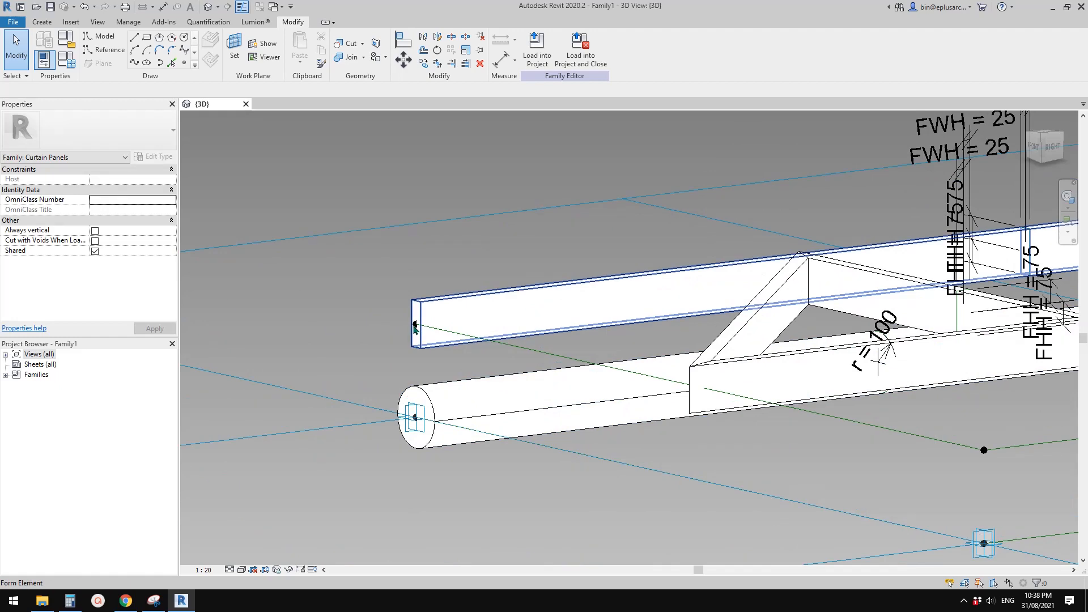
{"action": "left_click", "coordinate": [422, 348]}
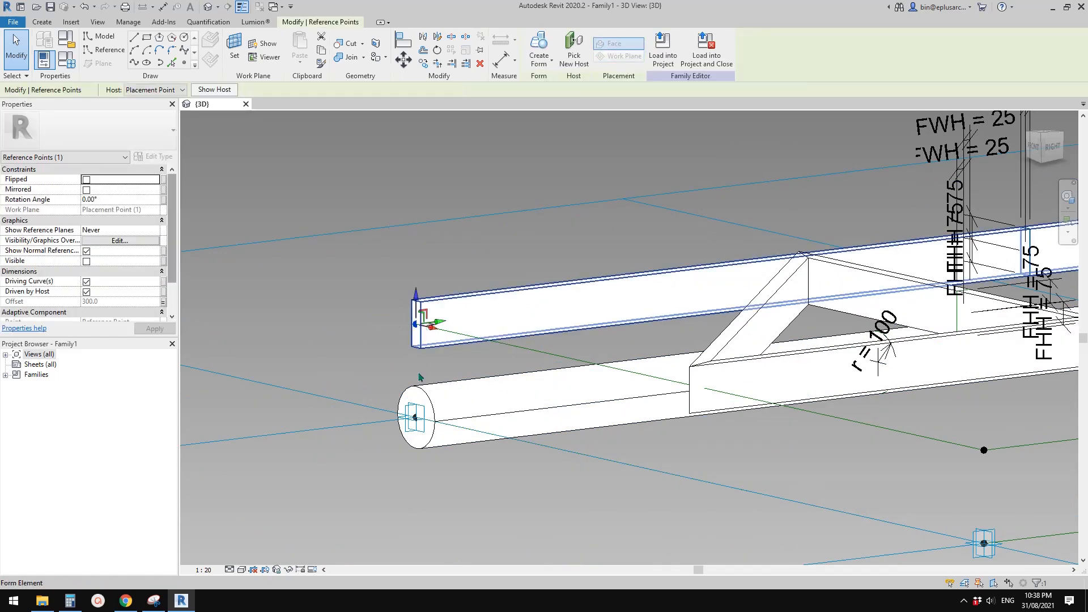
{"action": "left_click", "coordinate": [430, 418]}
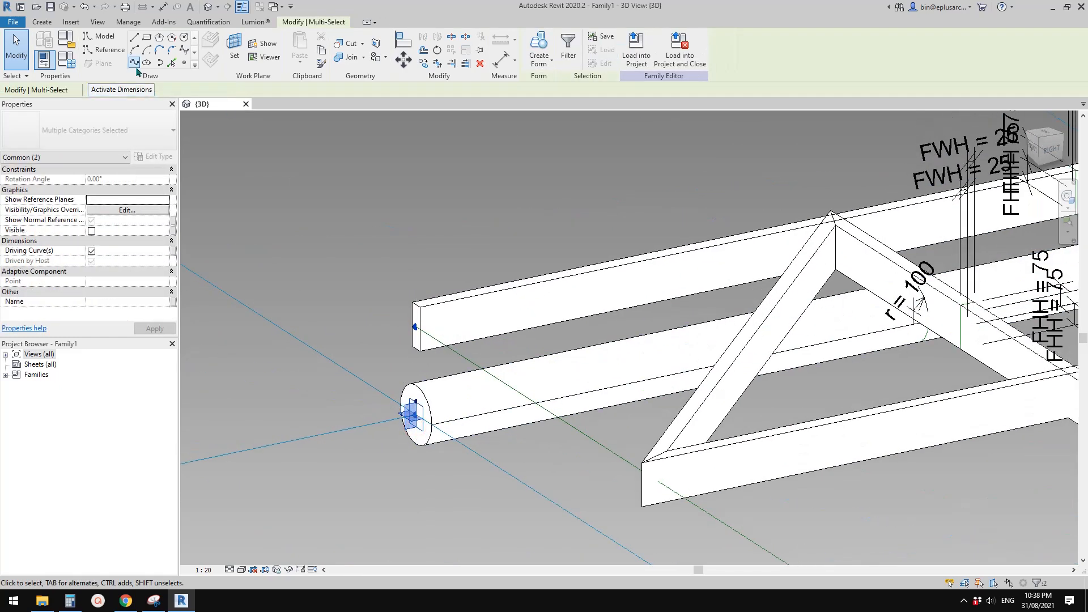
{"action": "left_click", "coordinate": [92, 261]}
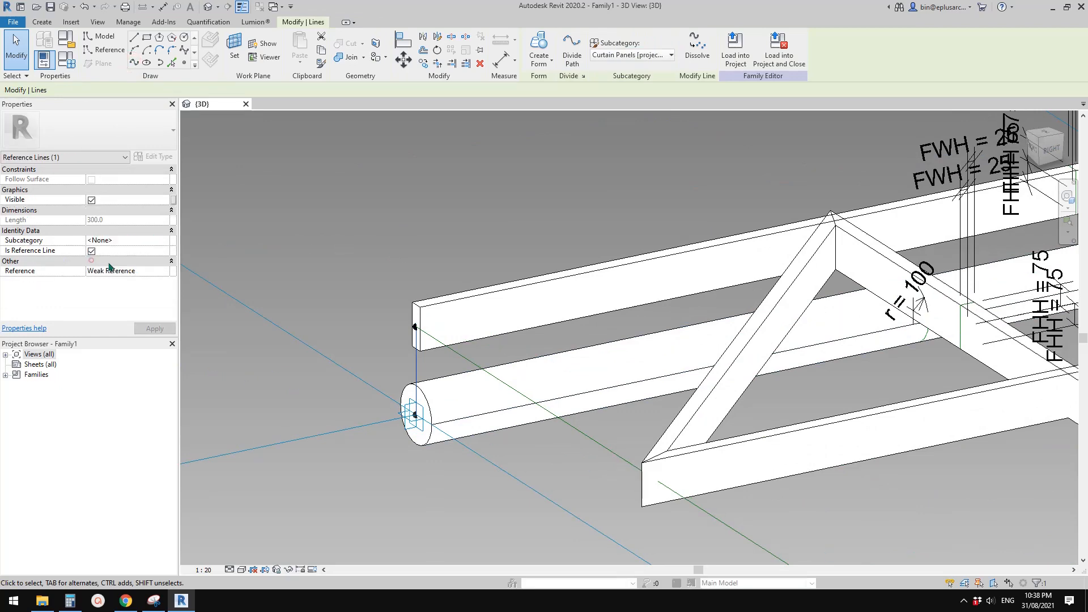
{"action": "left_click", "coordinate": [437, 341]}
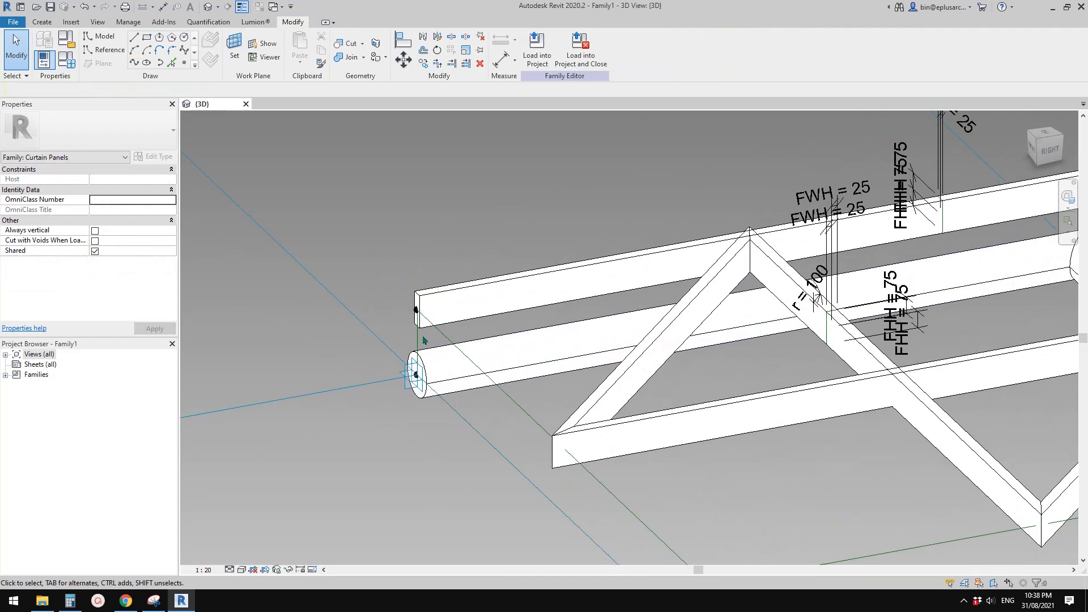
- Review the annotated photo of the diagrid facade in Snipping Tool, then return to the panel corner in Revit
{"action": "left_click", "coordinate": [154, 601]}
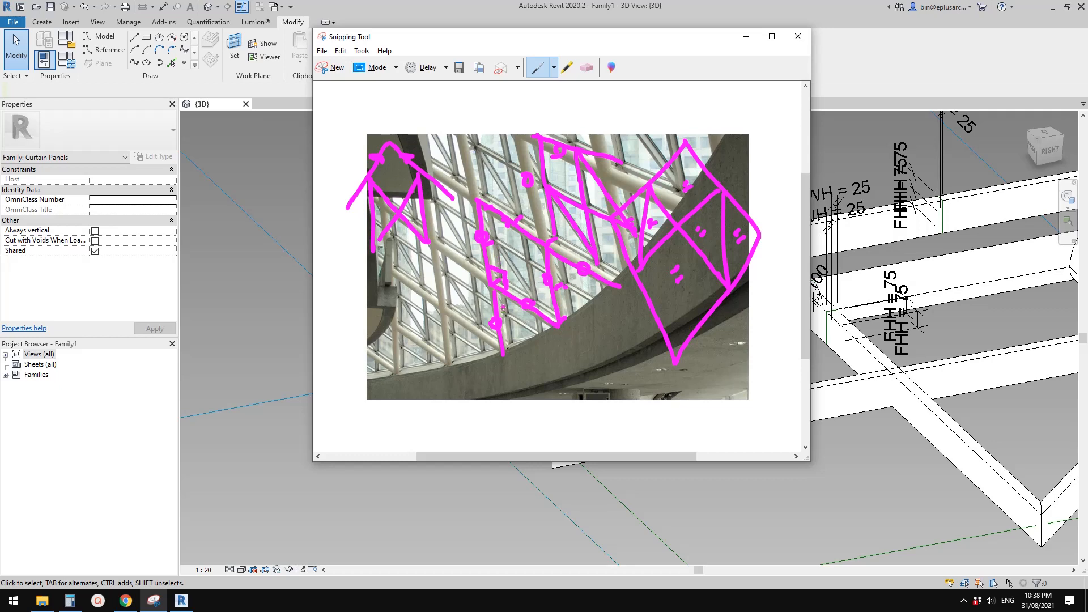
{"action": "left_click", "coordinate": [250, 259]}
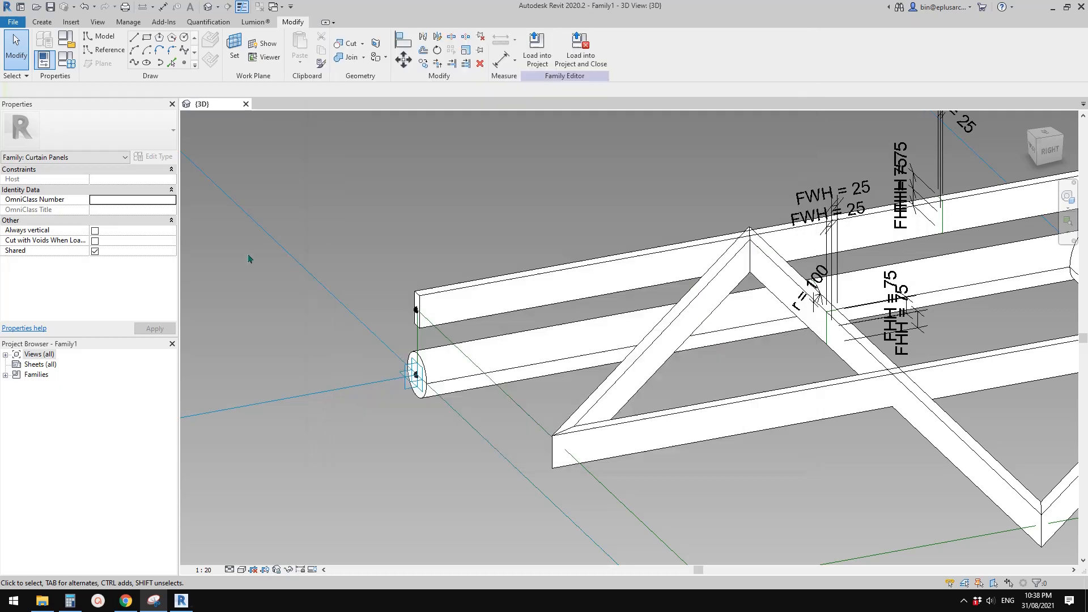
{"action": "scroll", "coordinate": [442, 328], "scroll_direction": "up", "scroll_amount": 2}
{"action": "middle_click_drag", "start_coordinate": [399, 327], "coordinate": [420, 336], "text": "shift"}
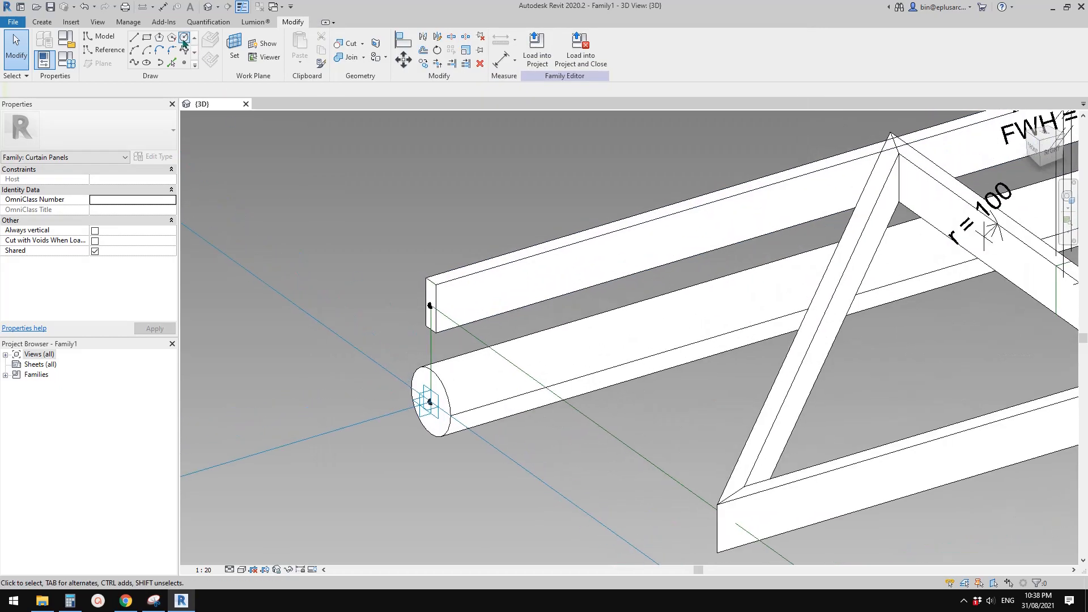
{"action": "middle_click_drag", "start_coordinate": [419, 273], "coordinate": [441, 267], "text": "shift"}
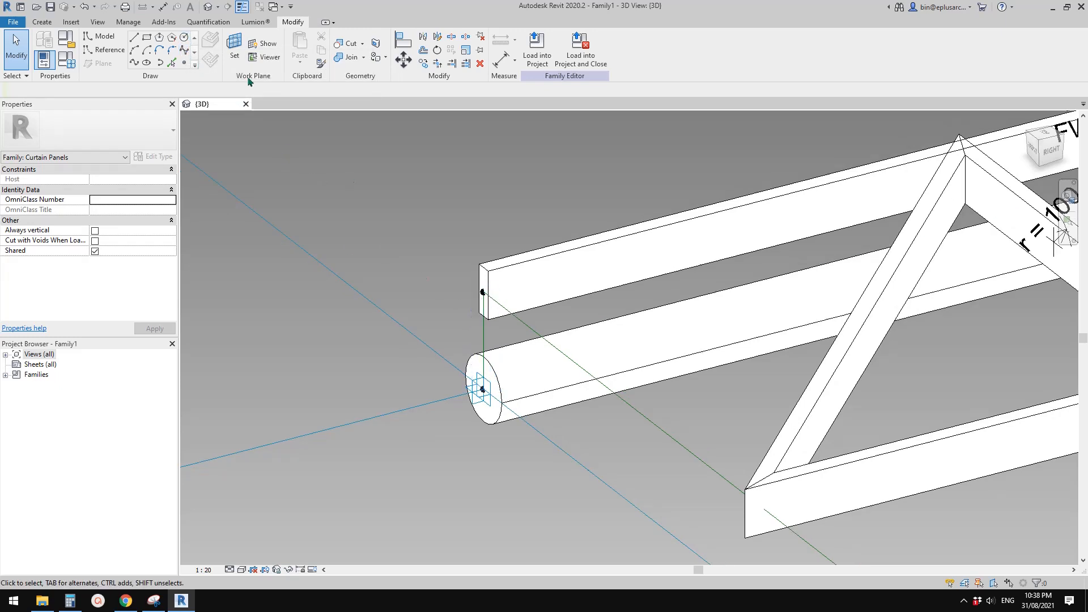
- Place a hosted reference point on the vertical reference line between the tube corner and the rectangular frame corner
{"action": "left_click", "coordinate": [114, 50]}
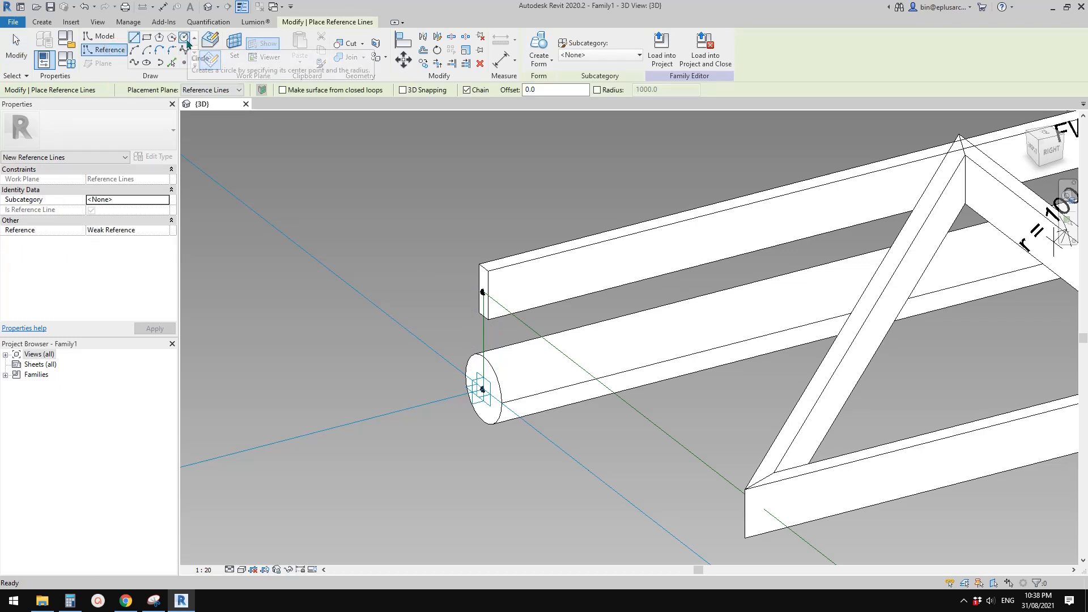
{"action": "left_click", "coordinate": [234, 48]}
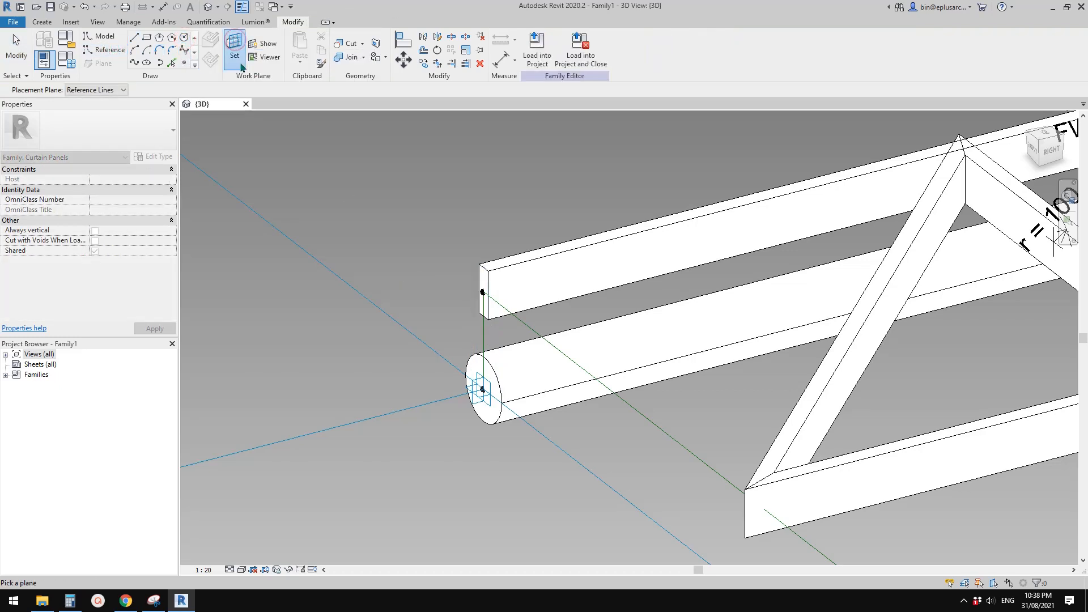
{"action": "left_click", "coordinate": [185, 62]}
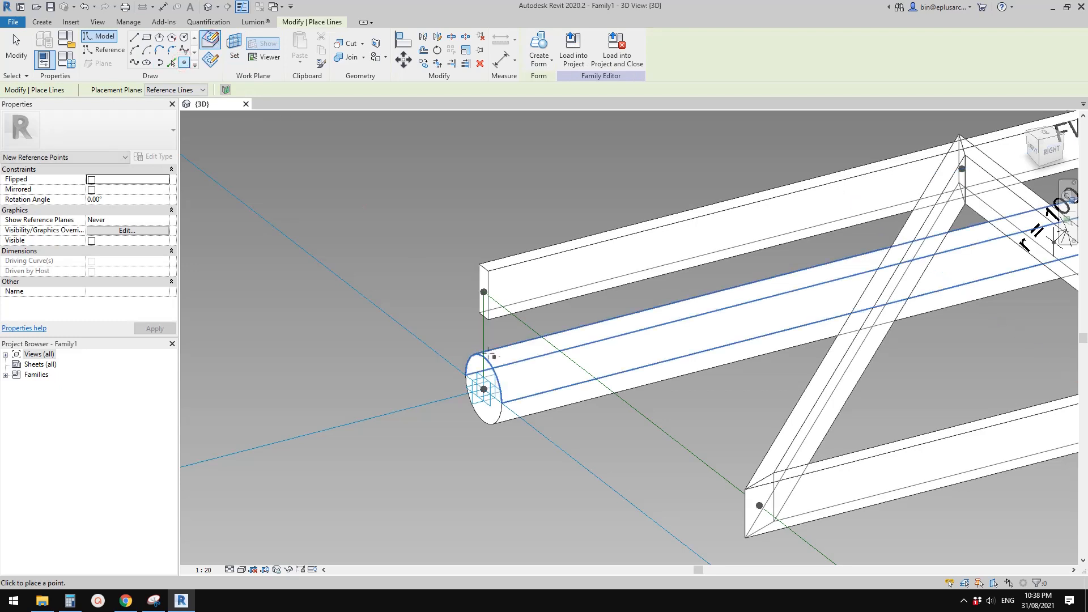
{"action": "left_click", "coordinate": [484, 332]}
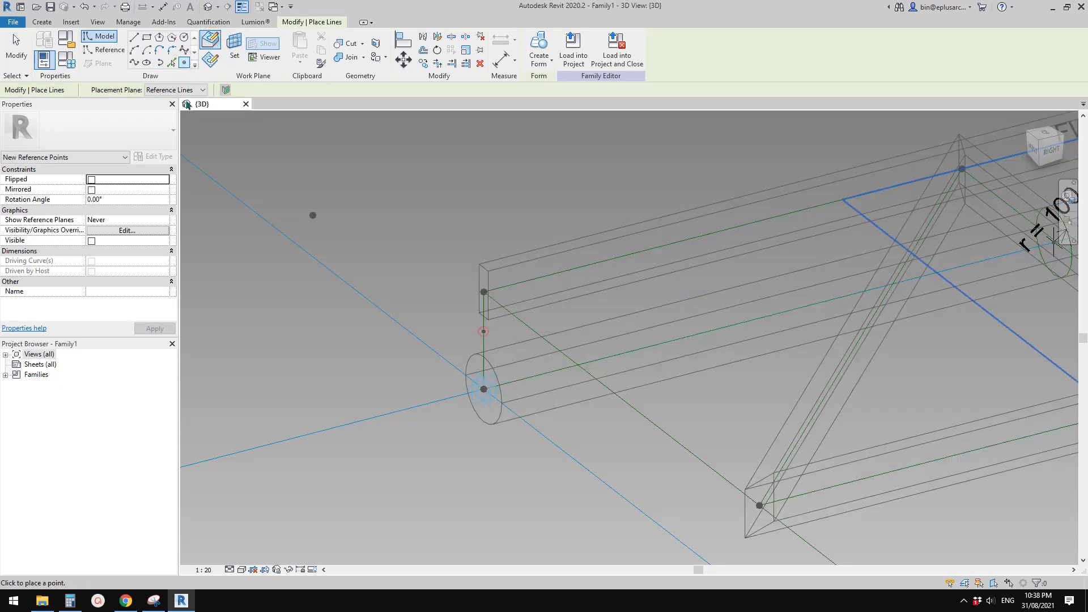
- Draw a reference circle about 55 mm in radius centred on the hosted point, using that point's horizontal work plane
{"action": "left_click", "coordinate": [108, 50]}
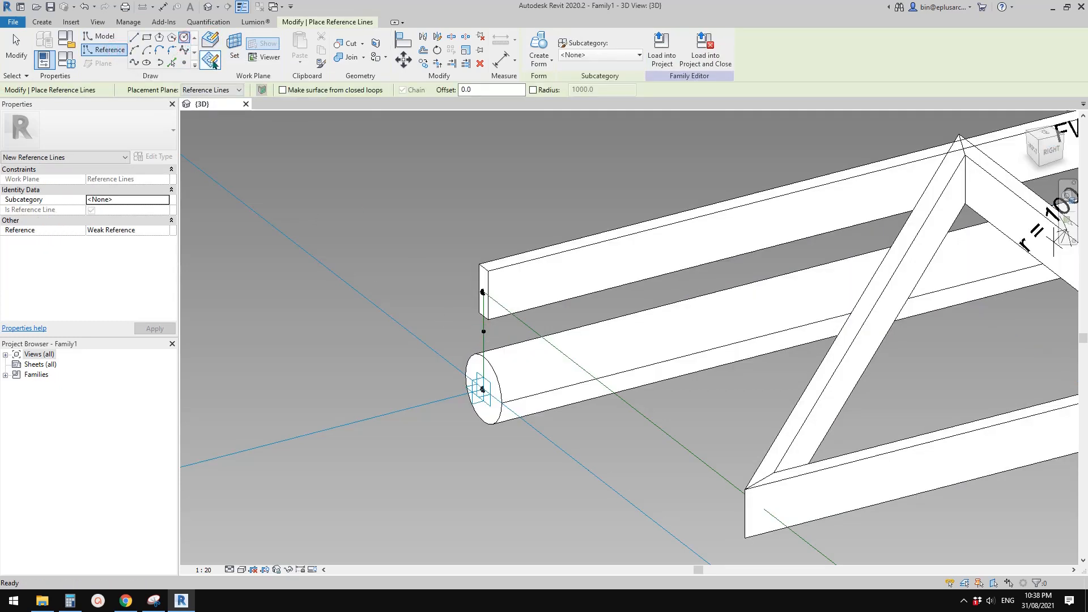
{"action": "left_click", "coordinate": [234, 49]}
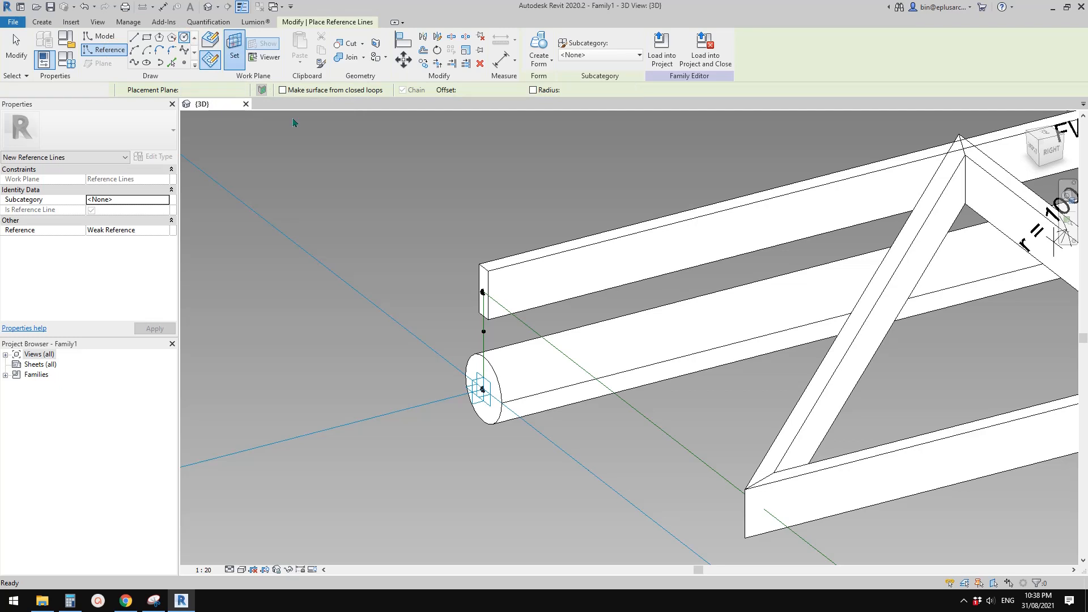
{"action": "left_click", "coordinate": [485, 333]}
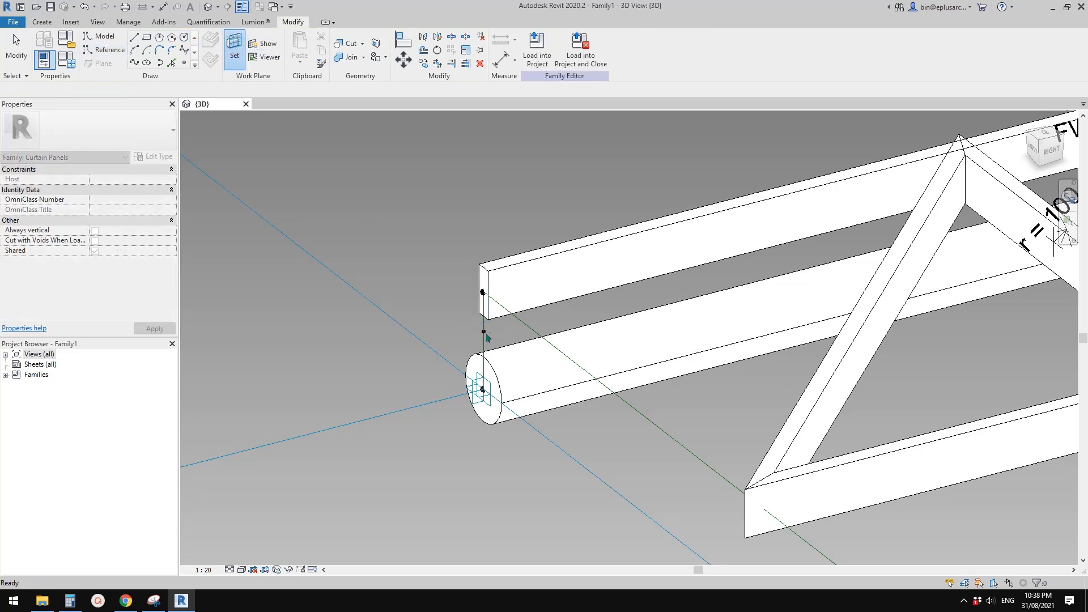
{"action": "scroll", "coordinate": [504, 336], "scroll_direction": "up", "scroll_amount": 1}
{"action": "left_click", "coordinate": [477, 330]}
{"action": "left_click", "coordinate": [501, 334]}
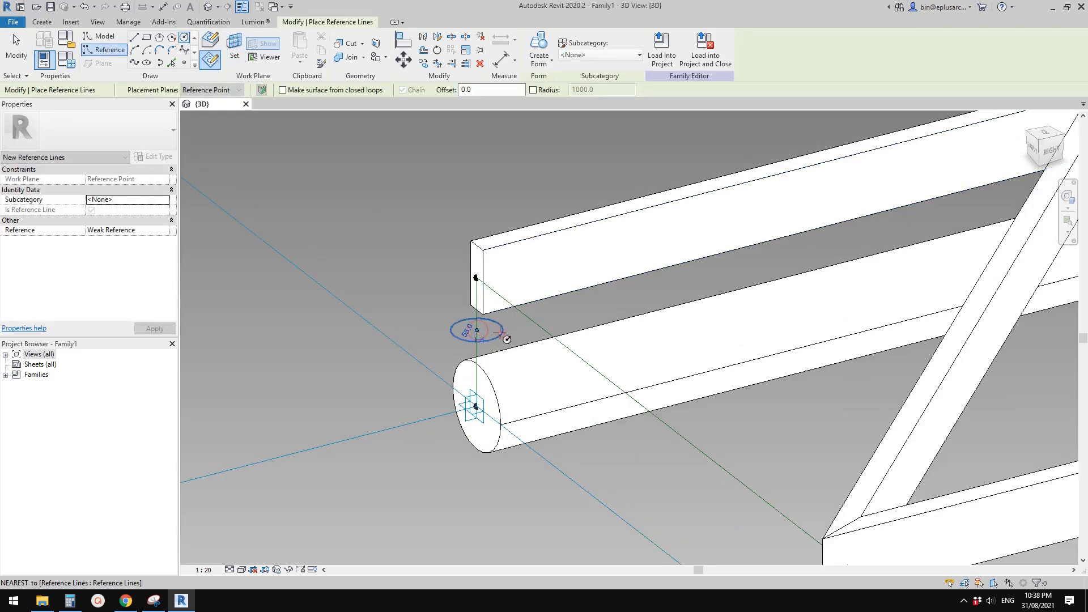
- Set the radius of the reference circle around the hosted point to 75 mm and finish the circle
{"action": "left_click", "coordinate": [467, 330]}
{"action": "middle_click_drag", "start_coordinate": [515, 309], "coordinate": [520, 333]}
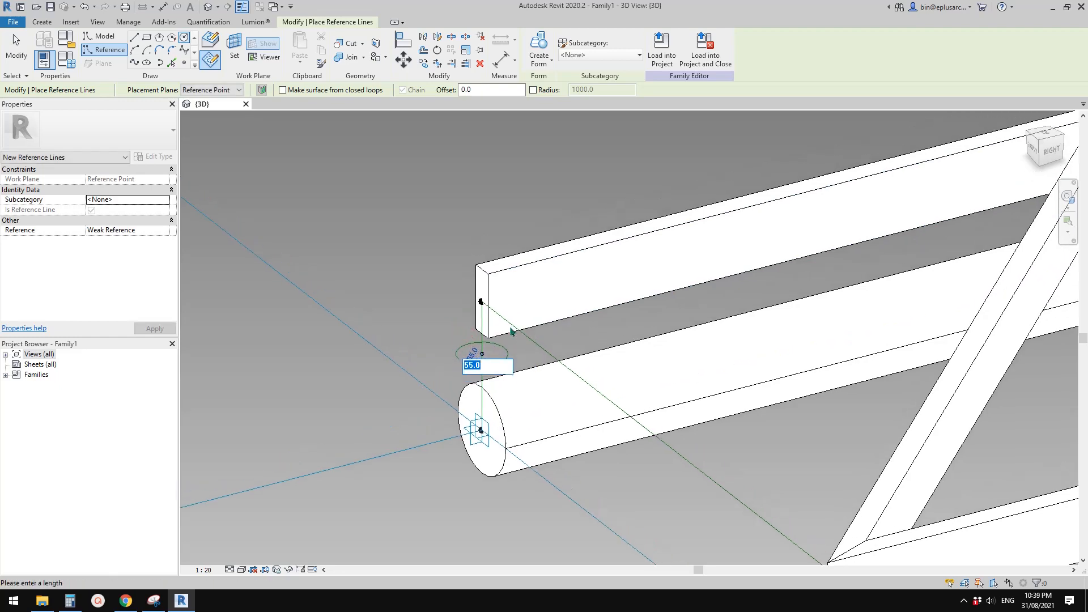
{"action": "type", "text": "75"}
{"action": "key", "text": "Return"}
{"action": "key", "text": "Escape"}
{"action": "key", "text": "Escape"}
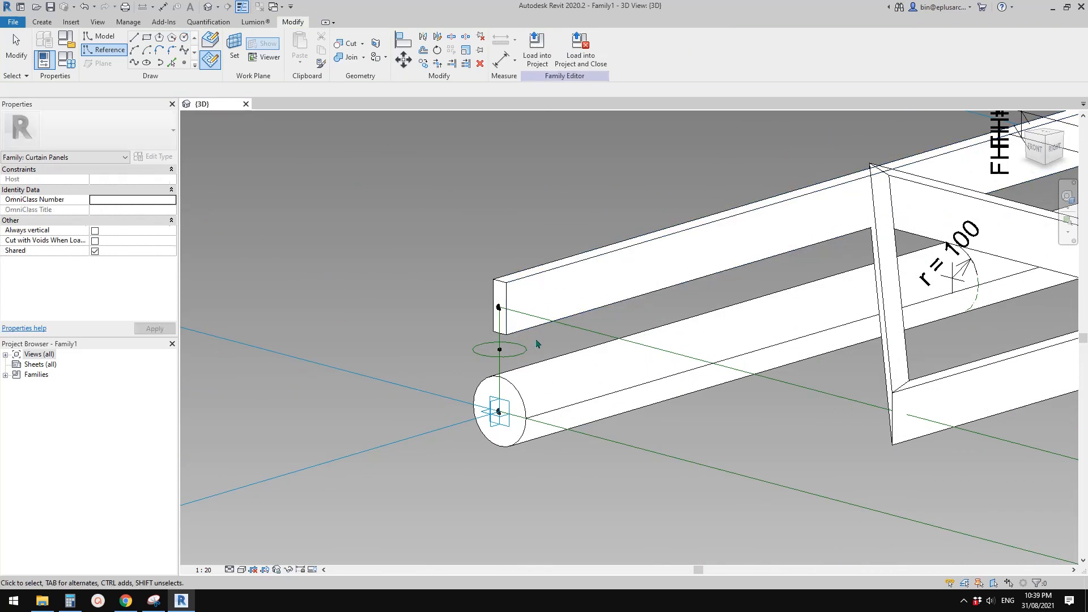
- Set the OFS family parameter to 450 and examine how the hosted circle follows the larger offset
{"action": "scroll", "coordinate": [537, 344], "scroll_direction": "up", "scroll_amount": 1}
{"action": "left_click", "coordinate": [71, 62]}
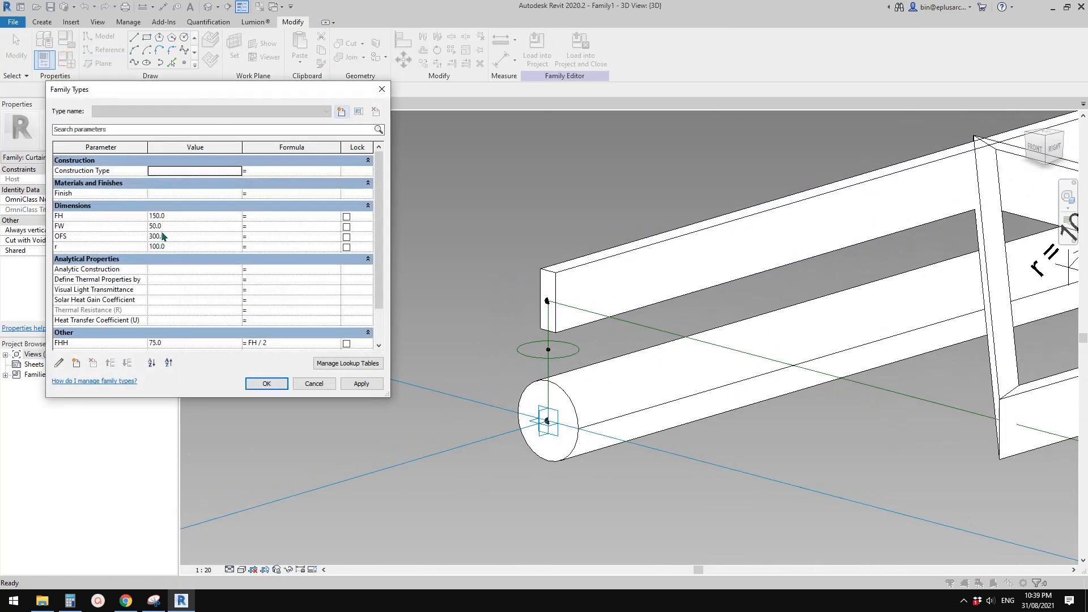
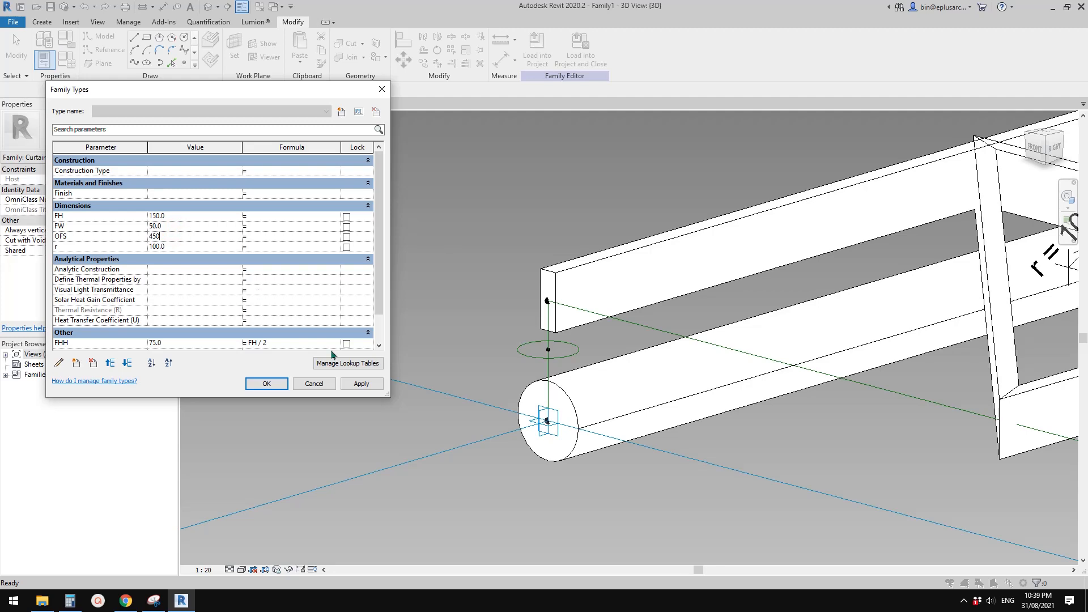
{"action": "left_click", "coordinate": [361, 384]}
{"action": "left_click", "coordinate": [268, 383]}
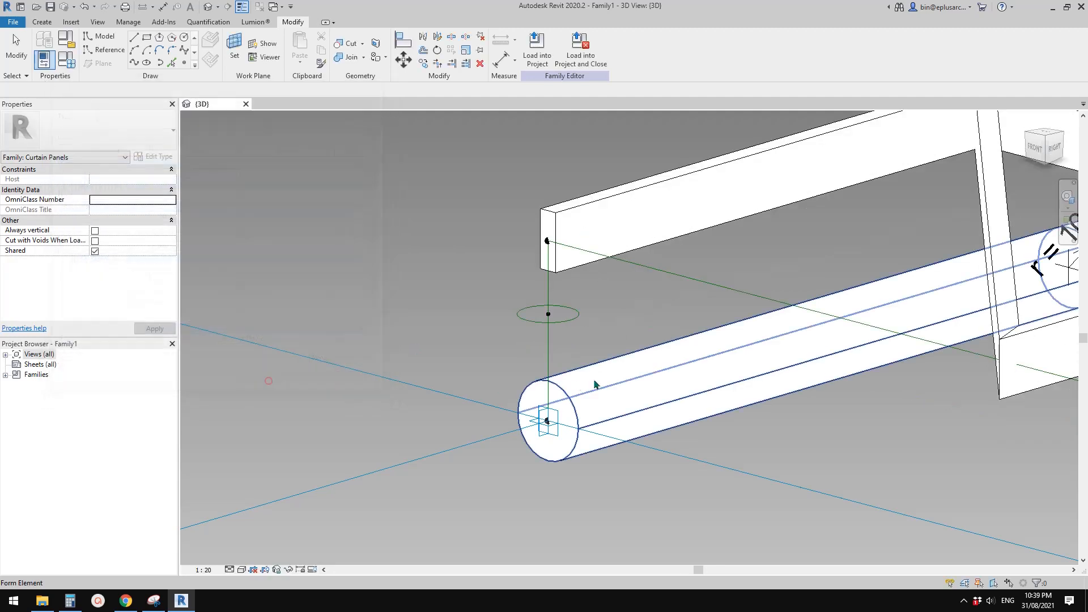
{"action": "scroll", "coordinate": [568, 387], "scroll_direction": "down", "scroll_amount": 10}
{"action": "scroll", "coordinate": [485, 332], "scroll_direction": "up", "scroll_amount": 10}
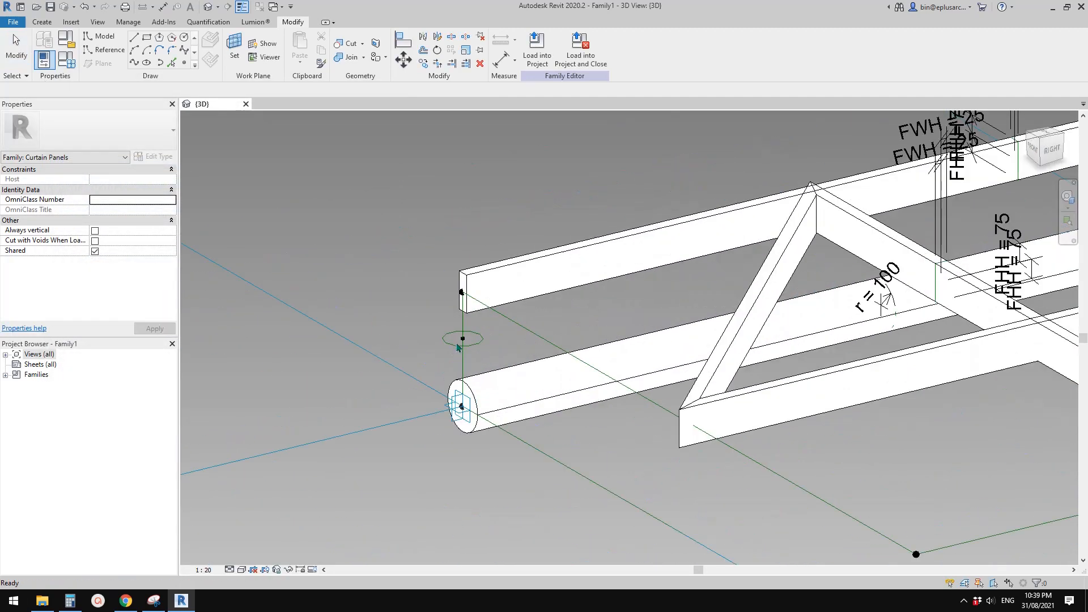
{"action": "middle_click_drag", "start_coordinate": [480, 332], "coordinate": [430, 333], "text": "shift"}
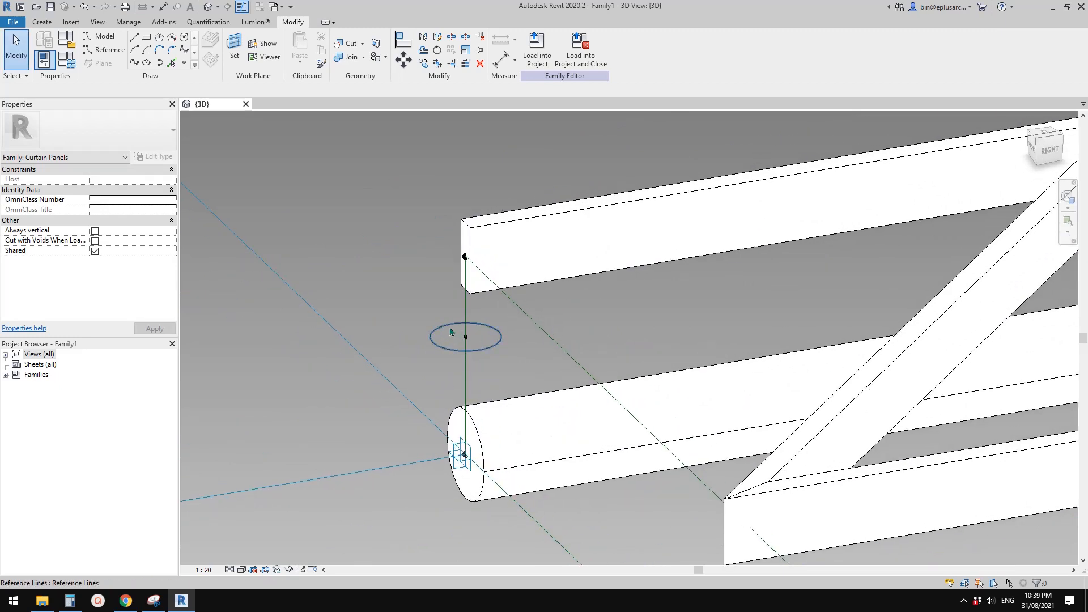
- Create a solid form from the hosted circle along the vertical reference line to make a cylindrical corner connector
{"action": "left_click", "coordinate": [482, 336]}
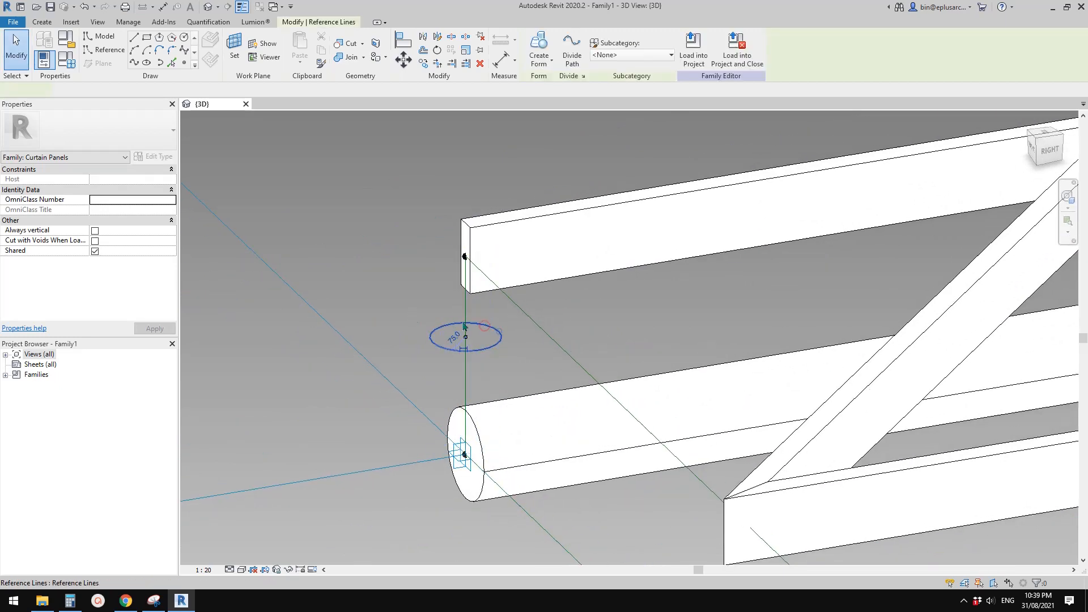
{"action": "scroll", "coordinate": [470, 343], "scroll_direction": "up", "scroll_amount": 2}
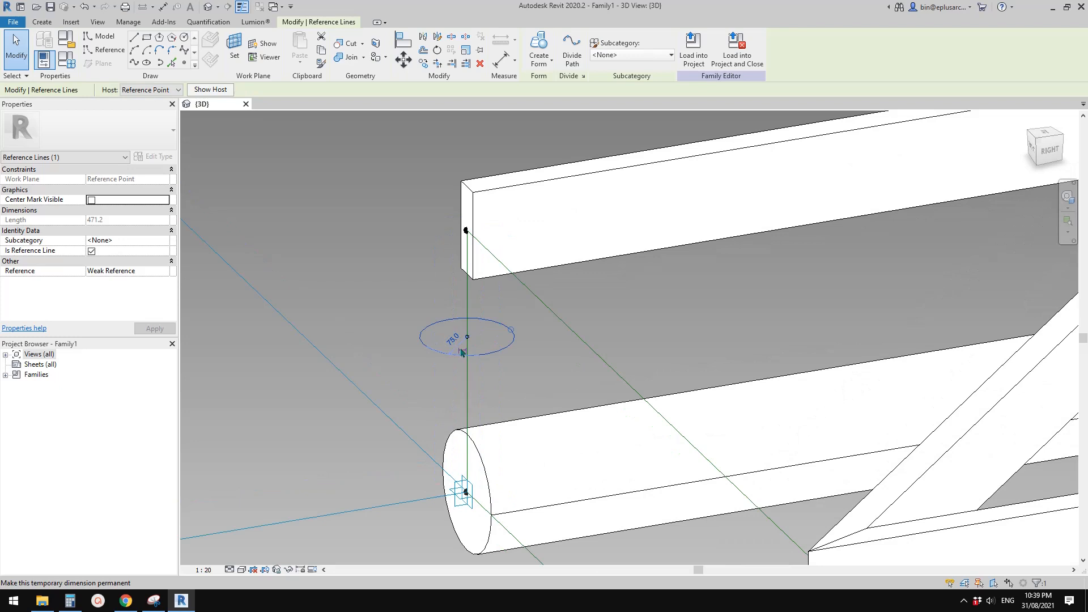
{"action": "key", "text": "Escape"}
{"action": "middle_click_drag", "start_coordinate": [478, 350], "coordinate": [466, 327], "text": "shift"}
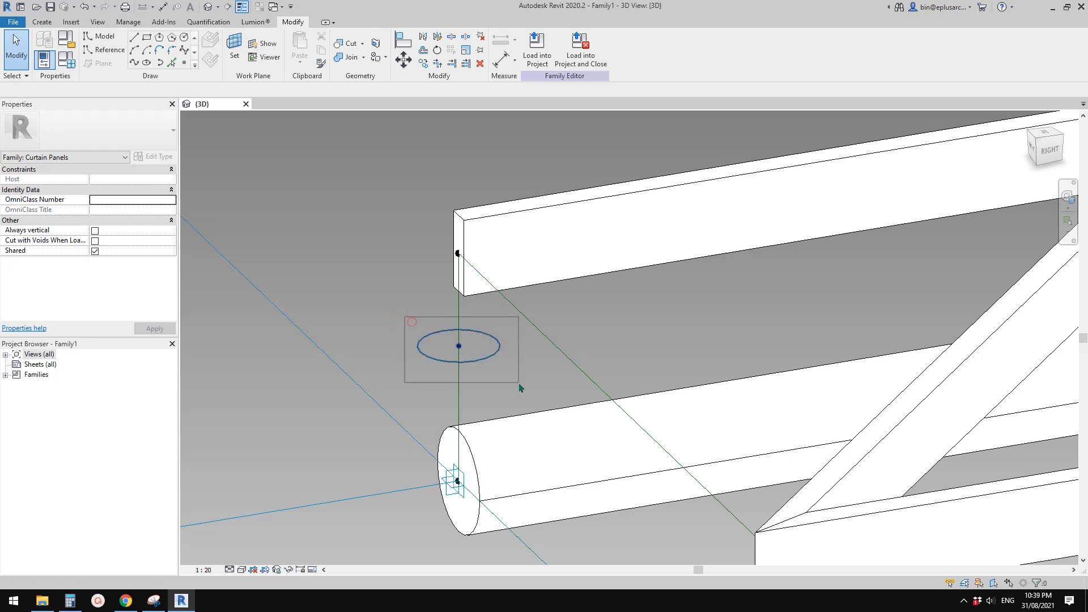
{"action": "left_click_drag", "start_coordinate": [520, 388], "coordinate": [520, 387]}
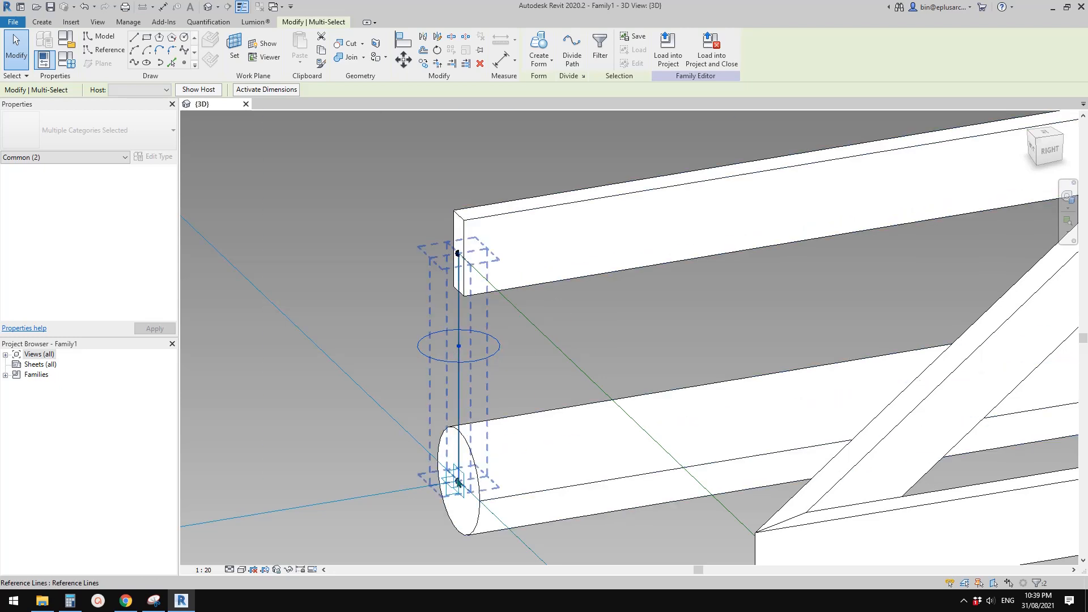
{"action": "left_click", "coordinate": [521, 375]}
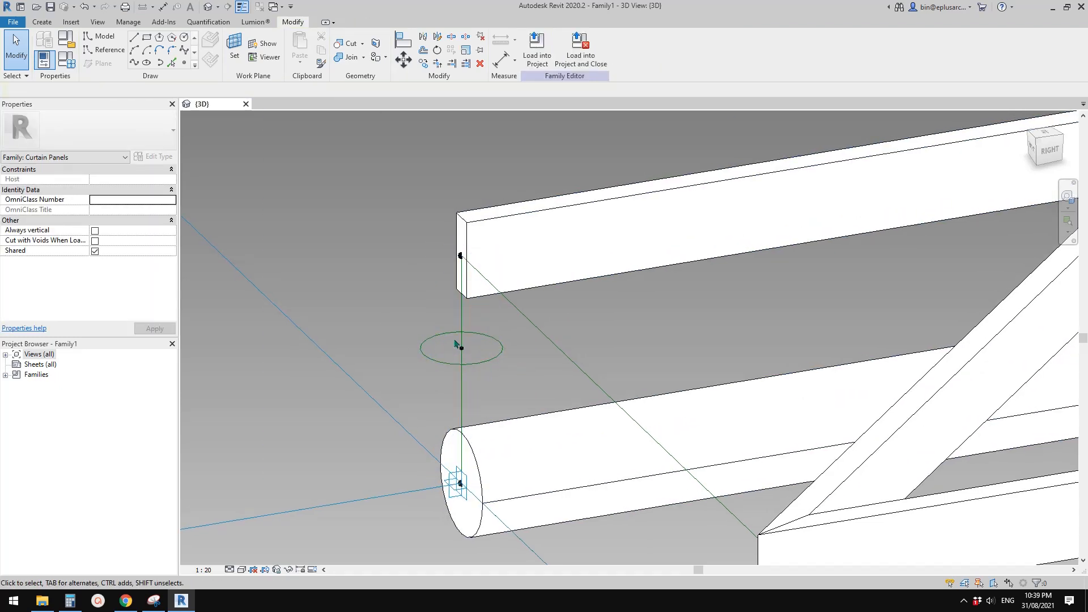
{"action": "left_click_drag", "start_coordinate": [403, 318], "coordinate": [509, 374]}
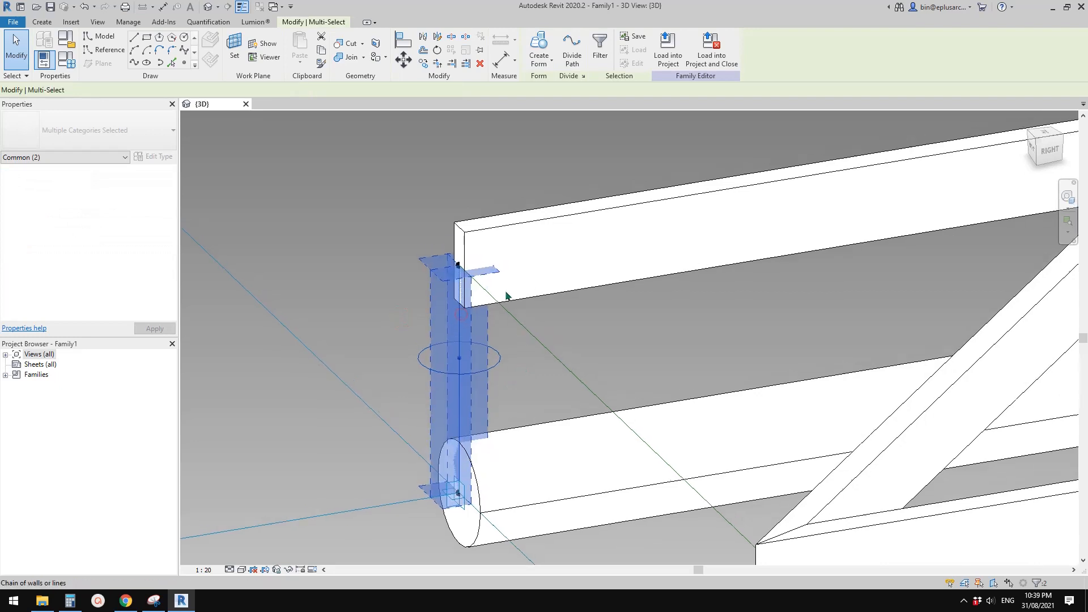
{"action": "left_click", "coordinate": [546, 47]}
{"action": "middle_click_drag", "start_coordinate": [460, 340], "coordinate": [457, 343], "text": "shift"}
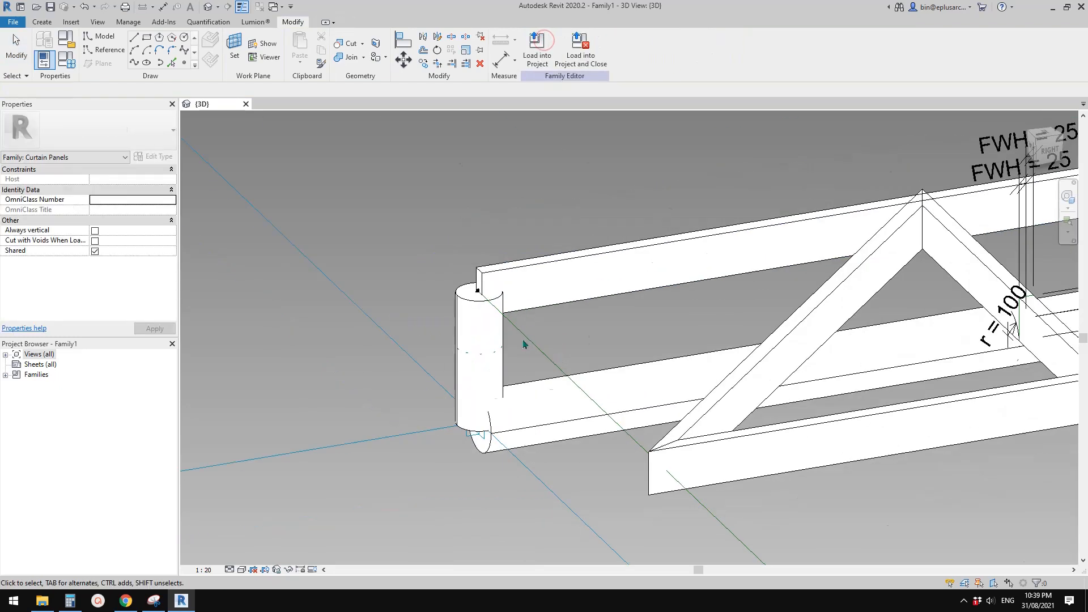
{"action": "scroll", "coordinate": [456, 343], "scroll_direction": "down", "scroll_amount": 3}
{"action": "scroll", "coordinate": [464, 332], "scroll_direction": "up", "scroll_amount": 3}
{"action": "scroll", "coordinate": [464, 332], "scroll_direction": "up", "scroll_amount": 2}
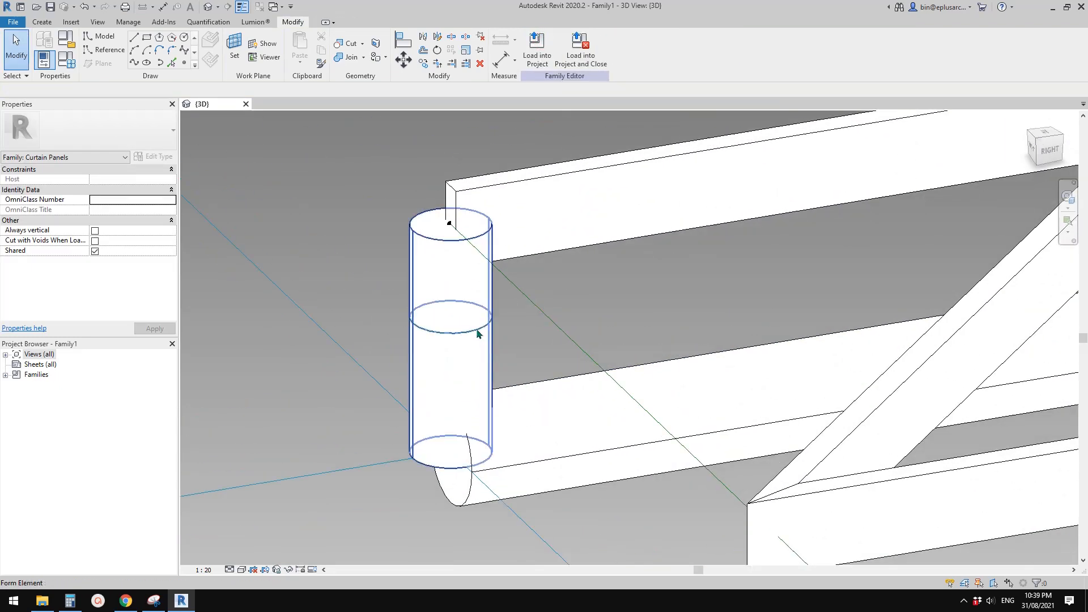
- Select the reference circle inside the cylindrical connector and set its radius to 50 mm
{"action": "left_click", "coordinate": [478, 328]}
{"action": "scroll", "coordinate": [483, 322], "scroll_direction": "up", "scroll_amount": 1}
{"action": "key", "text": "Escape"}
{"action": "left_click", "coordinate": [476, 281]}
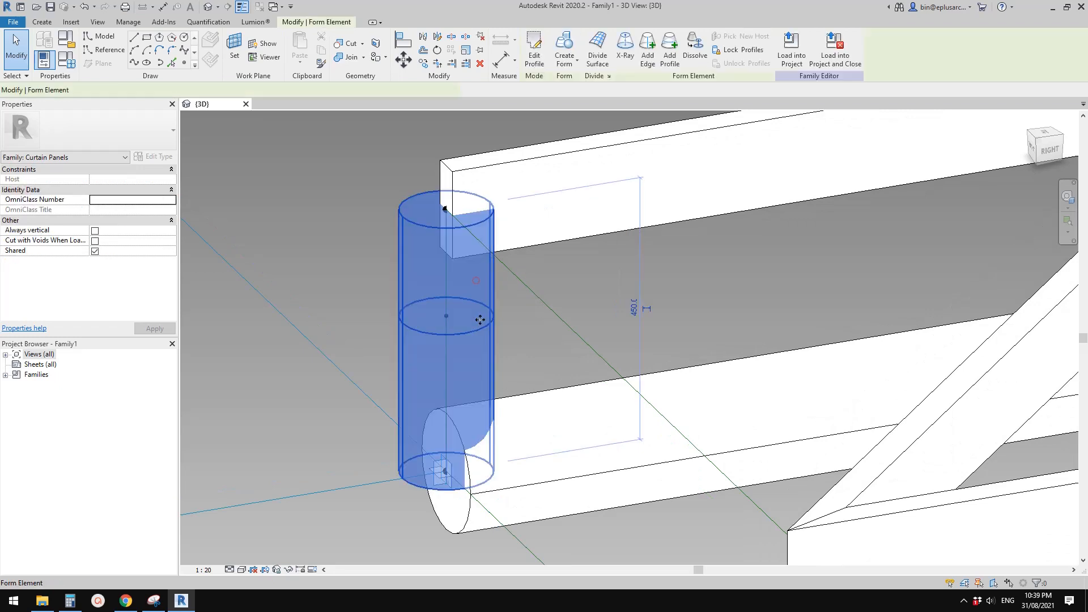
{"action": "key", "text": "Escape"}
{"action": "key", "text": "Tab"}
{"action": "left_click", "coordinate": [484, 329]}
{"action": "key", "text": "Escape"}
{"action": "left_click", "coordinate": [483, 327]}
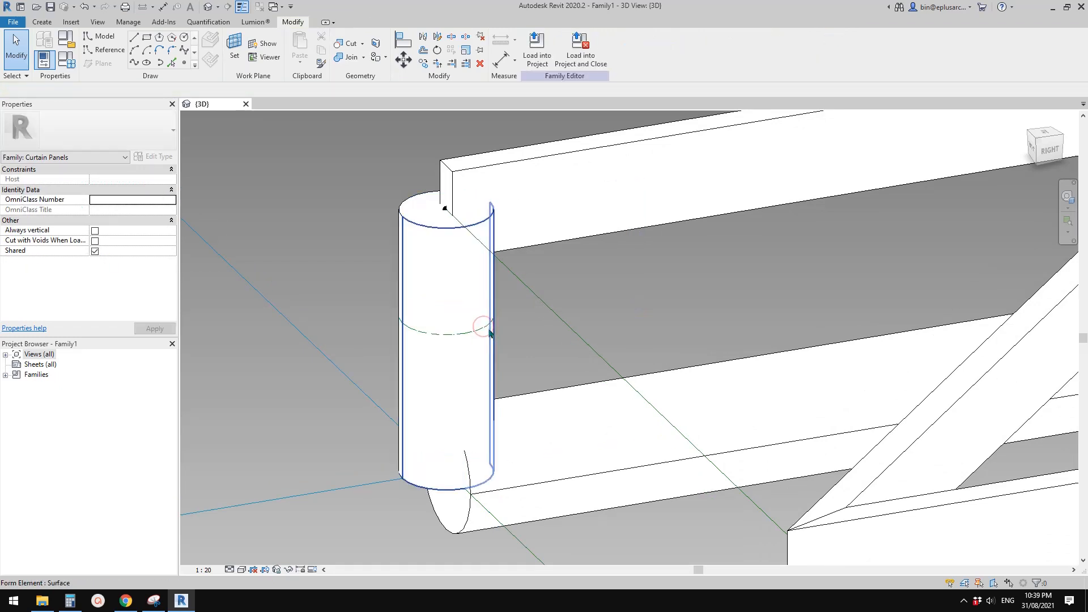
{"action": "left_click", "coordinate": [488, 333]}
{"action": "middle_click_drag", "start_coordinate": [453, 324], "coordinate": [468, 324]}
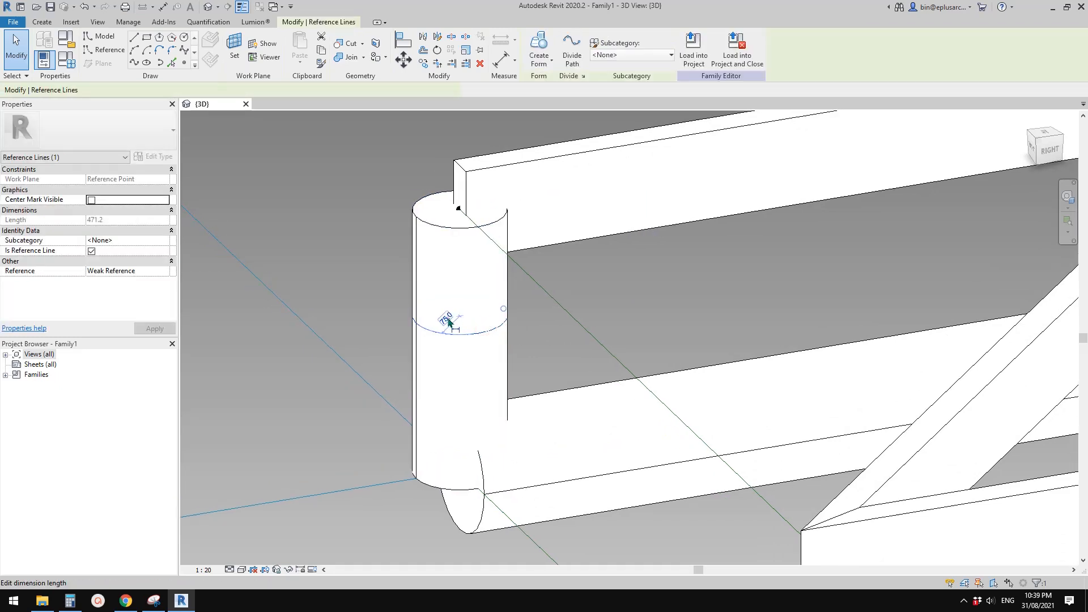
{"action": "left_click", "coordinate": [448, 321]}
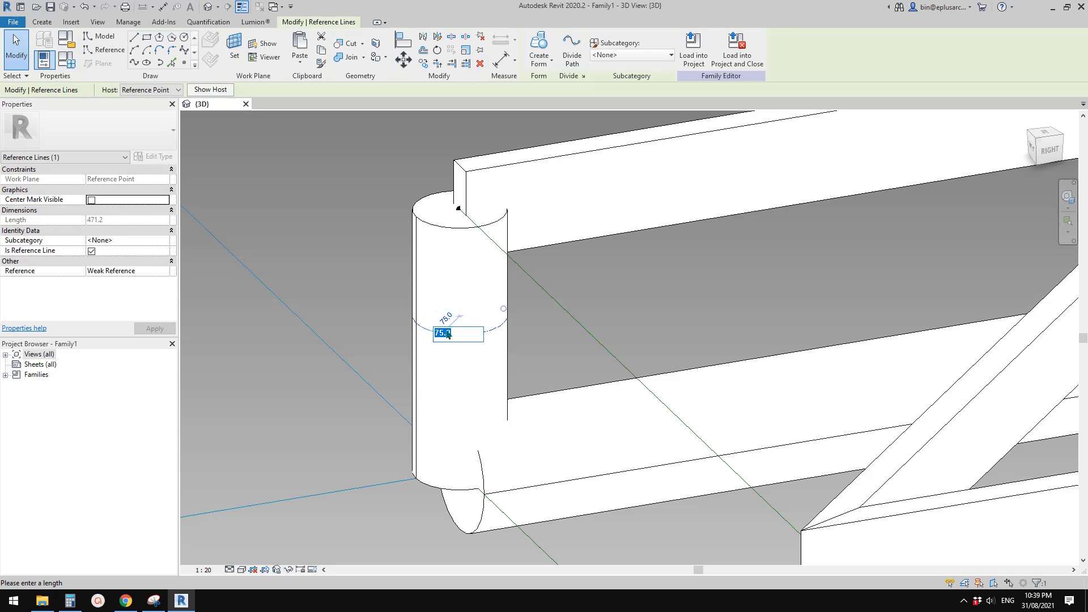
{"action": "type", "text": "50"}
{"action": "key", "text": "Return"}
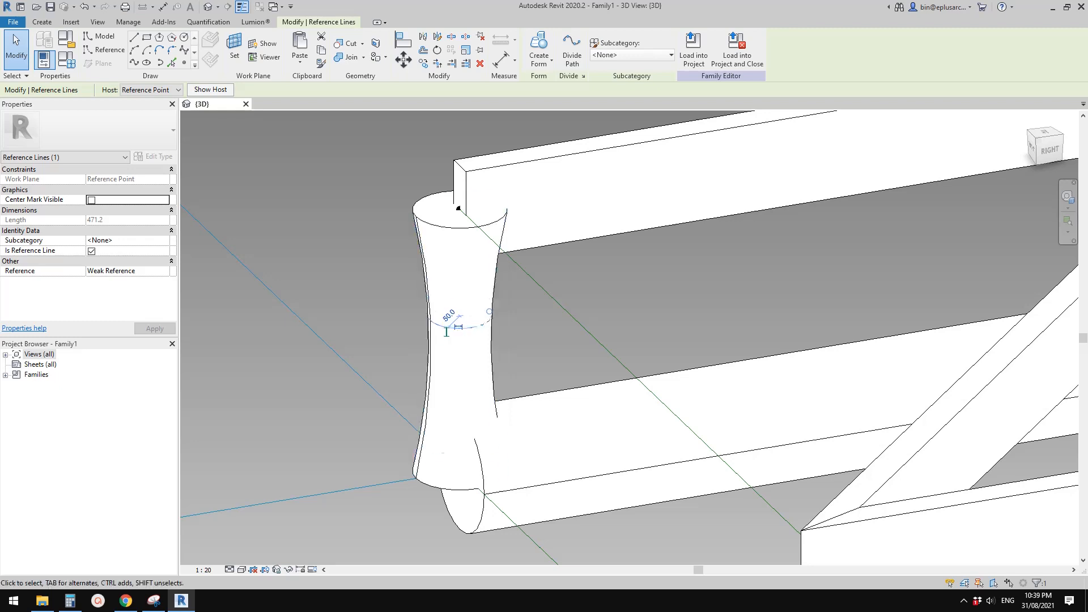
- Delete the waisted connector form at the corner, keeping its reference circle and vertical reference line
{"action": "mouse_move", "coordinate": [454, 238]}
{"action": "middle_mouse_down", "text": "shift"}
{"action": "mouse_move", "coordinate": [470, 232]}
{"action": "mouse_move", "coordinate": [466, 224]}
{"action": "mouse_move", "coordinate": [457, 256]}
{"action": "middle_mouse_up", "text": "shift"}
{"action": "key", "text": "Escape"}
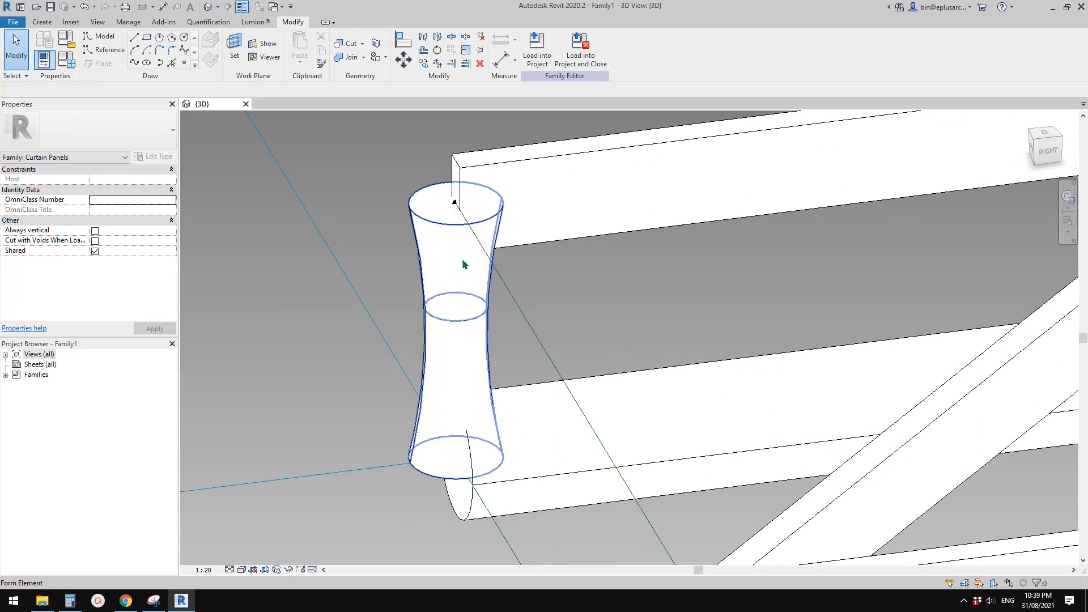
{"action": "left_click", "coordinate": [458, 275]}
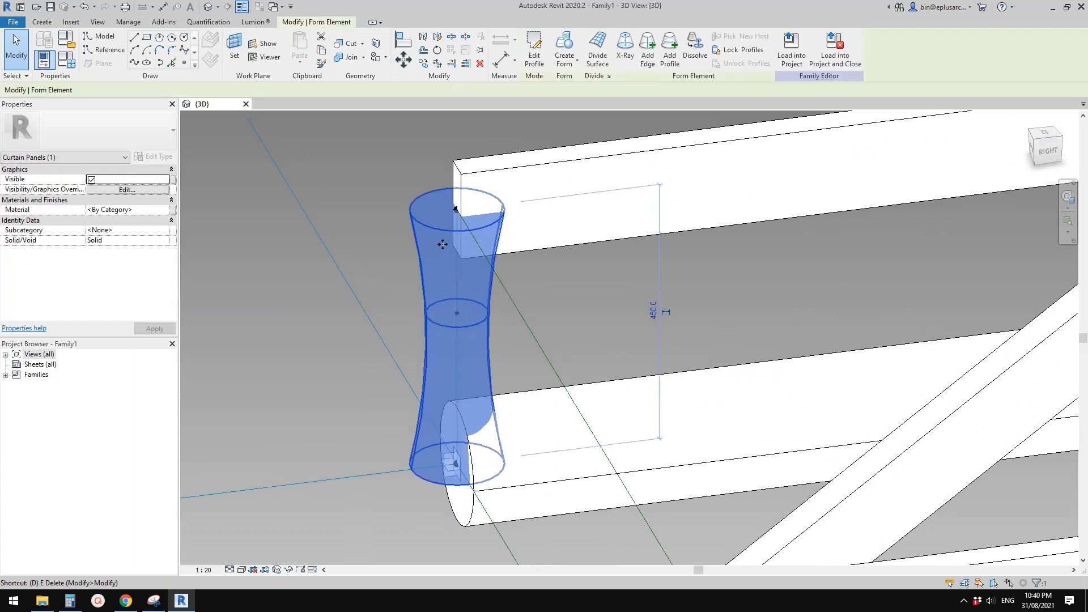
{"action": "key", "text": "Delete"}
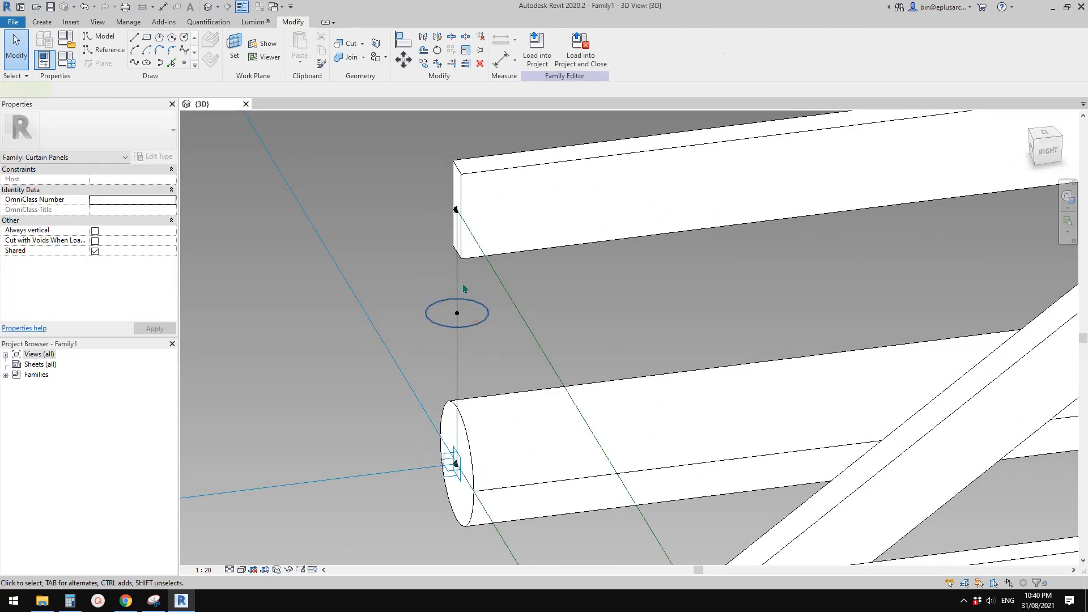
- Create a solid form from the hosted reference circle and the vertical reference line to rebuild the cylindrical corner connector
{"action": "left_click", "coordinate": [460, 288]}
{"action": "left_click", "coordinate": [488, 309], "text": "ctrl"}
{"action": "middle_click_drag", "start_coordinate": [492, 311], "coordinate": [533, 309], "text": "shift"}
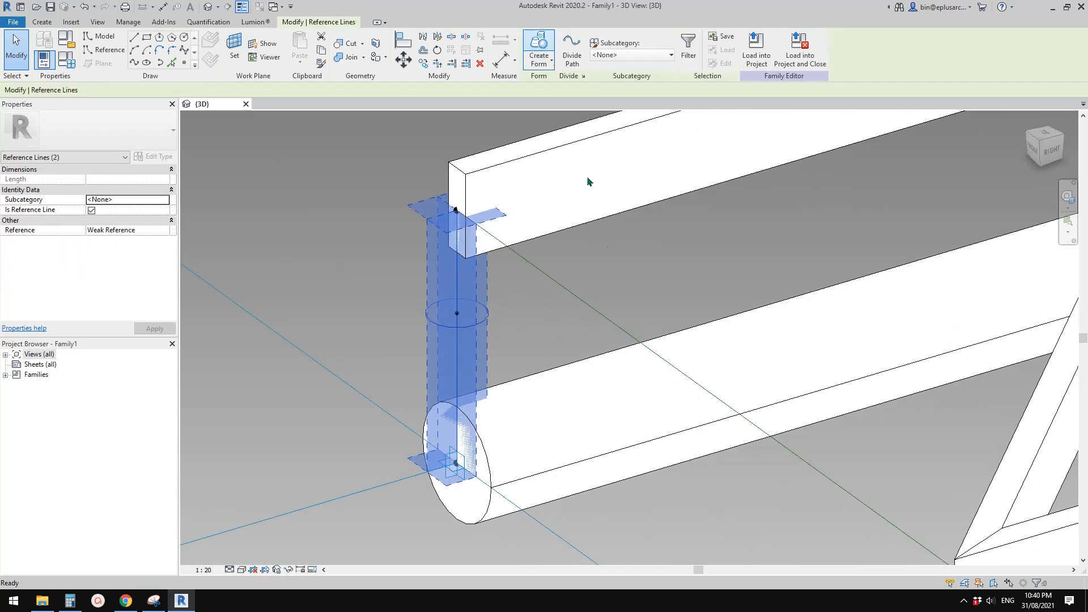
{"action": "left_click", "coordinate": [539, 45]}
{"action": "scroll", "coordinate": [423, 267], "scroll_direction": "down", "scroll_amount": 4}
{"action": "middle_click_drag", "start_coordinate": [434, 345], "coordinate": [511, 341]}
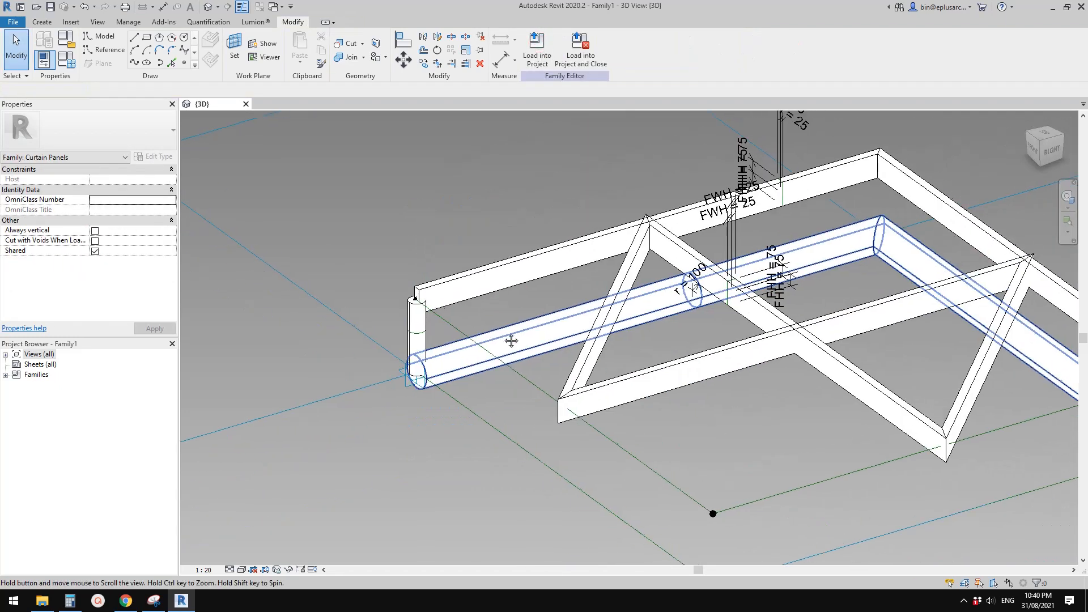
{"action": "scroll", "coordinate": [429, 326], "scroll_direction": "up", "scroll_amount": 5}
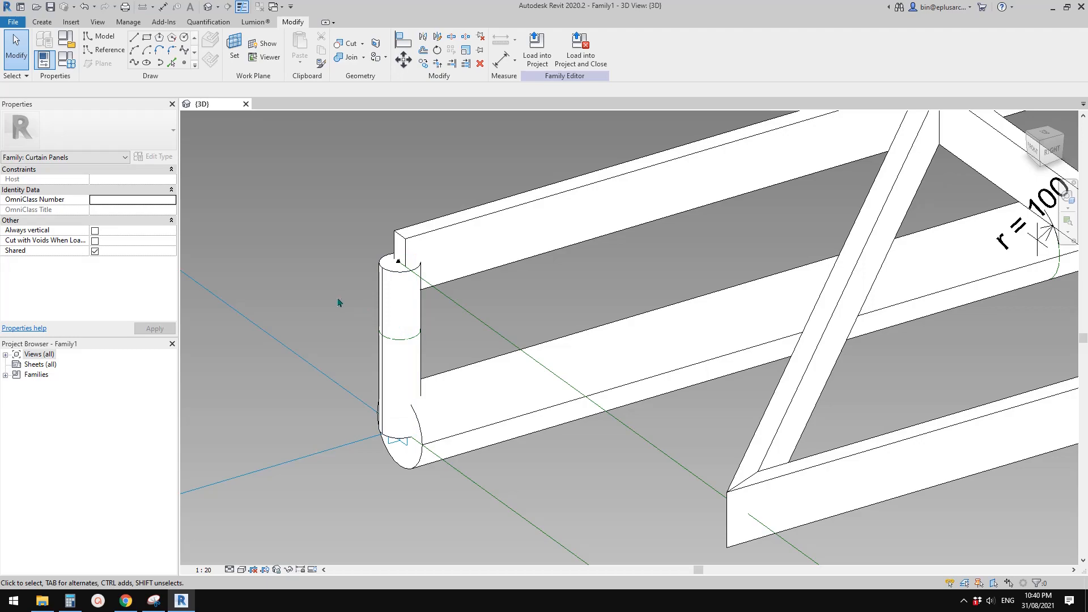
- Examine the whole panel with its new connector and compare it with the annotated reference photo in Snipping Tool
{"action": "scroll", "coordinate": [459, 316], "scroll_direction": "down", "scroll_amount": 5}
{"action": "middle_click_drag", "start_coordinate": [487, 340], "coordinate": [588, 310], "text": "shift"}
{"action": "middle_click_drag", "start_coordinate": [500, 327], "coordinate": [631, 338], "text": "shift"}
{"action": "middle_click_drag", "start_coordinate": [481, 302], "coordinate": [438, 324]}
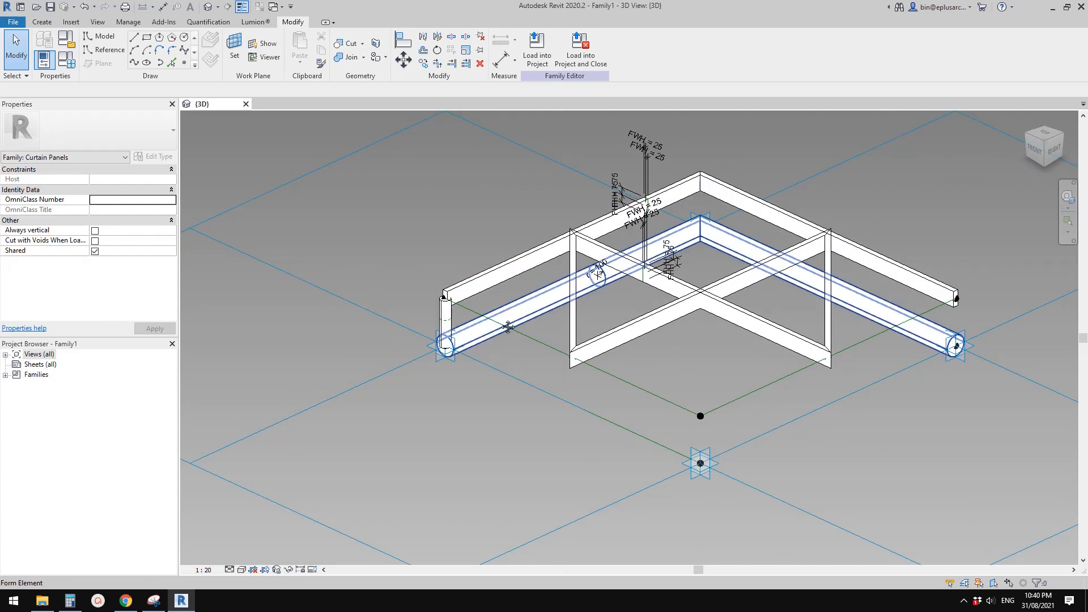
{"action": "middle_click_drag", "start_coordinate": [448, 334], "coordinate": [390, 344]}
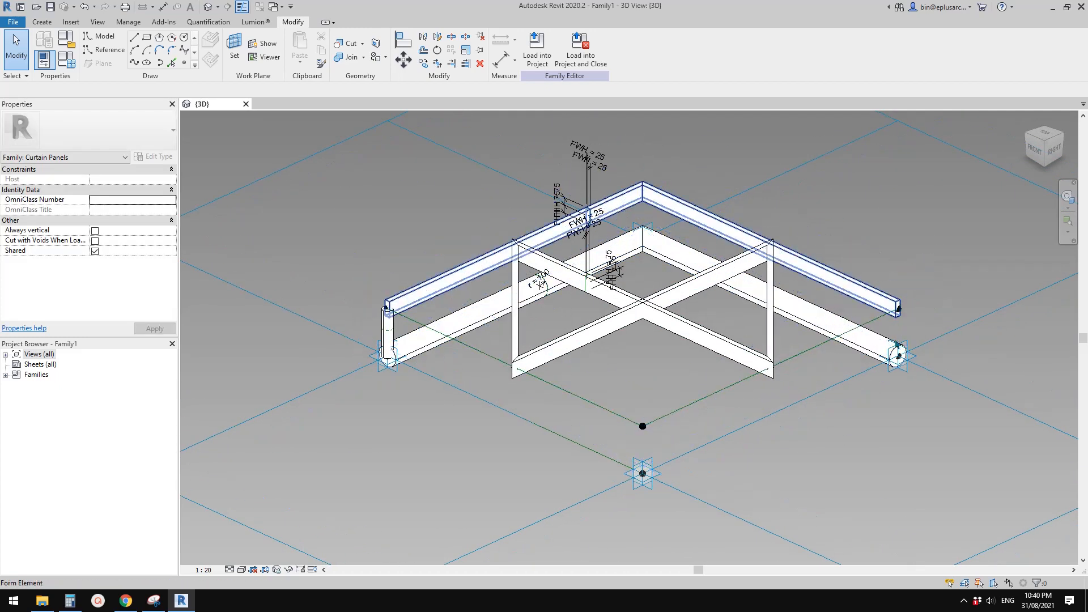
{"action": "key", "text": "alt+Tab"}
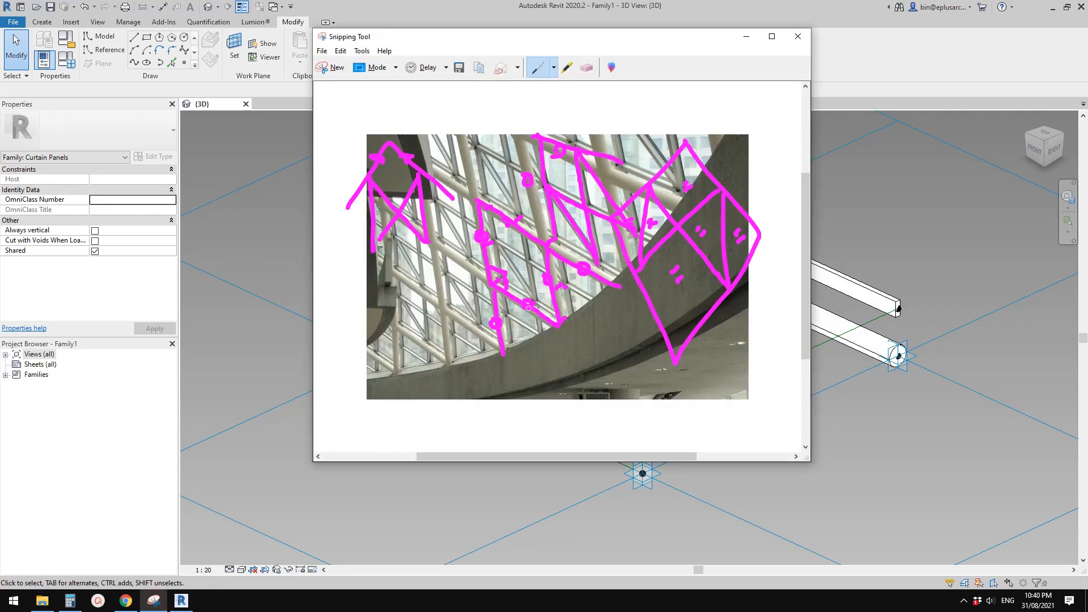
{"action": "left_click", "coordinate": [186, 605]}
- Place a reference point on the panel's base line below the inner frame corner and join it vertically to the upper point with a reference line
{"action": "middle_click_drag", "start_coordinate": [465, 420], "coordinate": [484, 432], "text": "shift"}
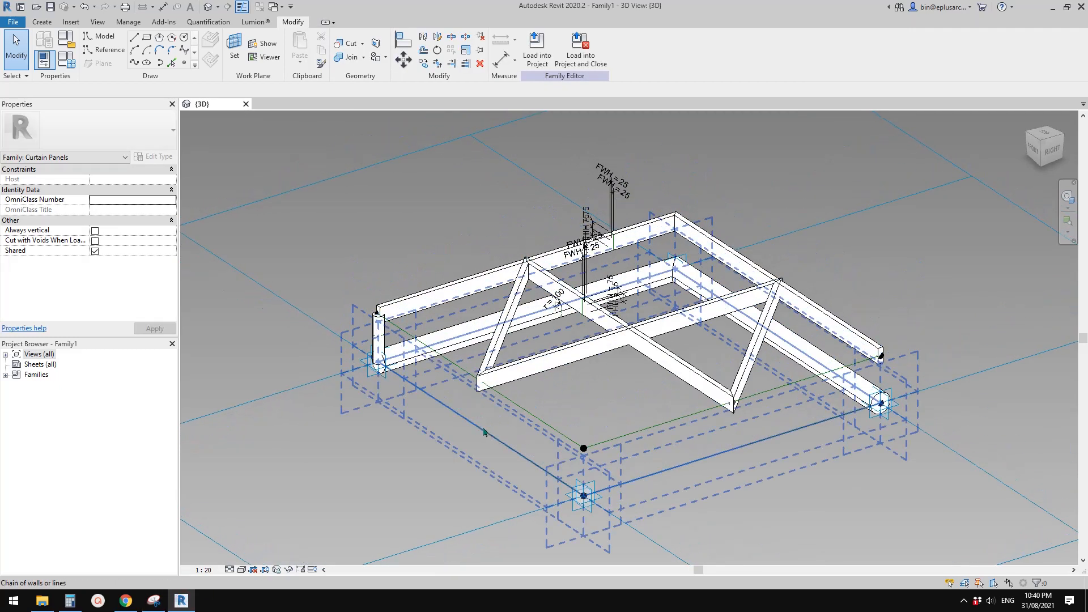
{"action": "middle_click_drag", "start_coordinate": [530, 402], "coordinate": [537, 426], "text": "shift"}
{"action": "scroll", "coordinate": [537, 425], "scroll_direction": "up", "scroll_amount": 1}
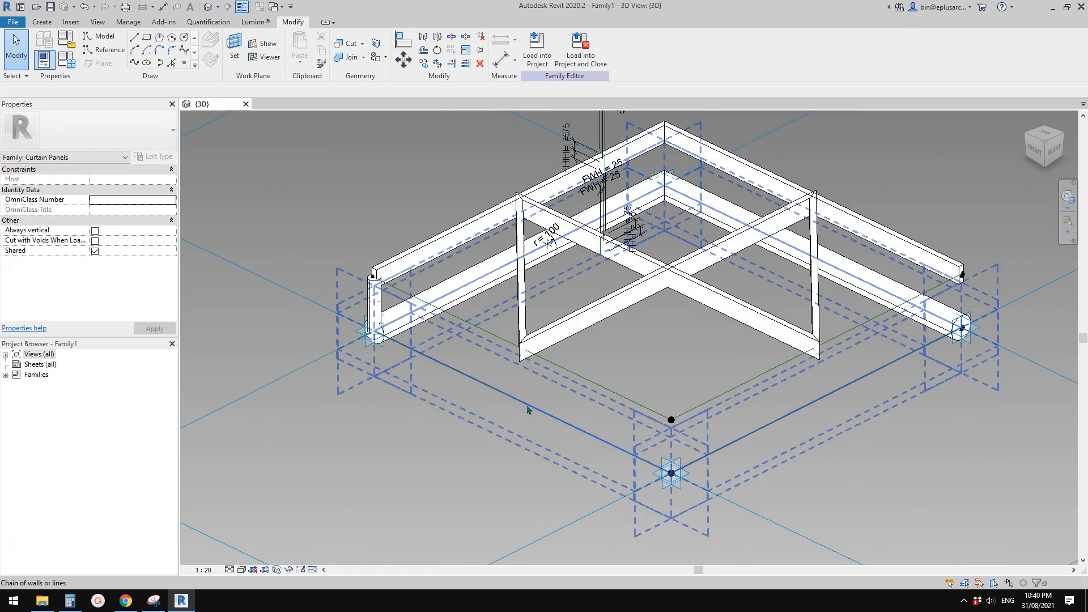
{"action": "left_click", "coordinate": [110, 50]}
{"action": "left_click", "coordinate": [184, 62]}
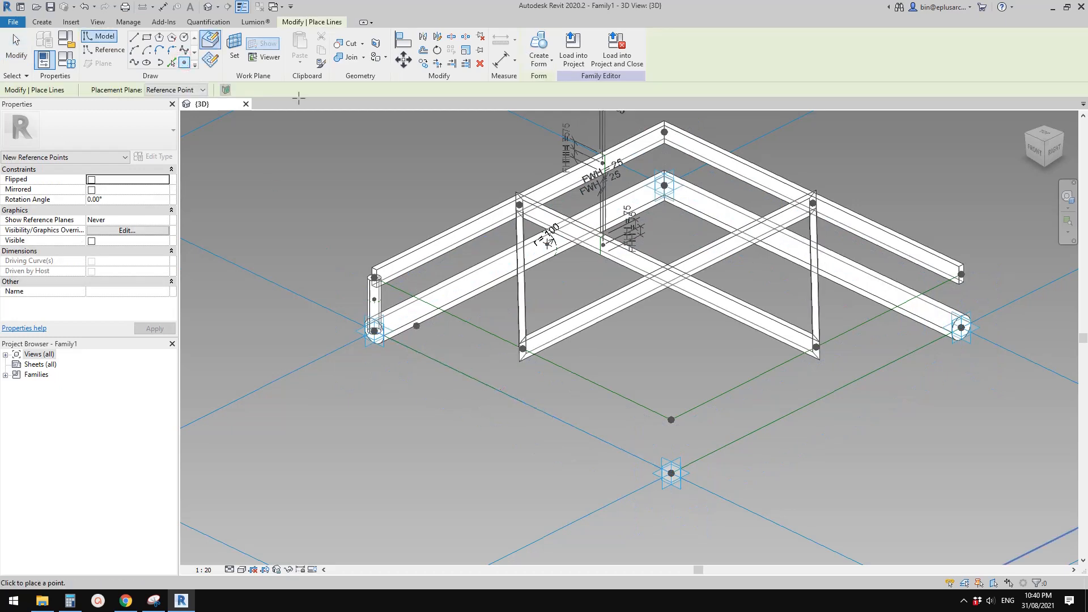
{"action": "left_click", "coordinate": [522, 403]}
{"action": "key", "text": "Escape"}
{"action": "key", "text": "Escape"}
{"action": "left_click_drag", "start_coordinate": [503, 319], "coordinate": [540, 431]}
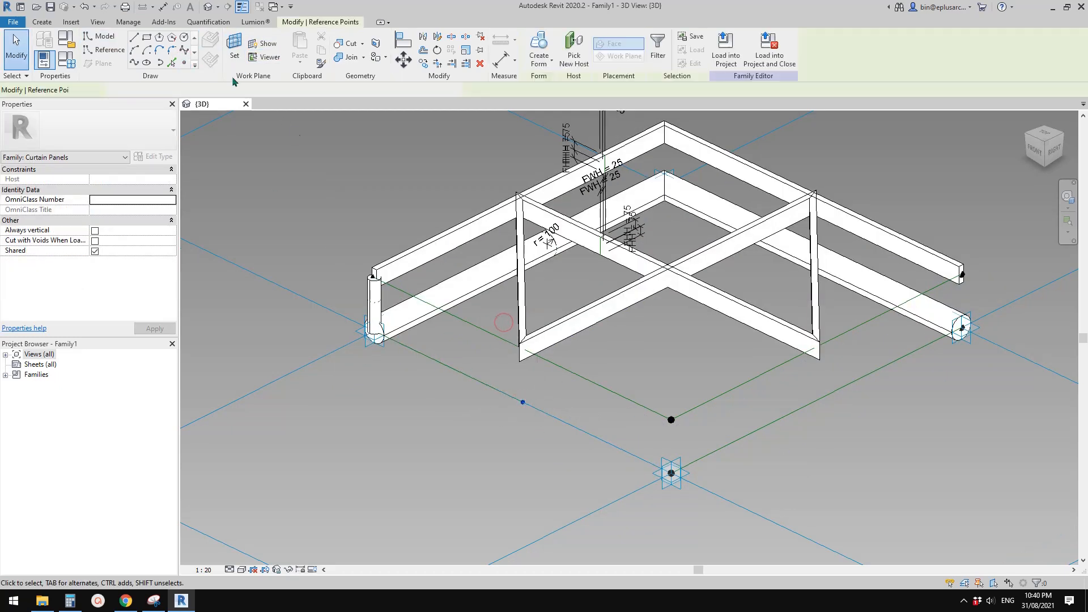
{"action": "left_click", "coordinate": [134, 63]}
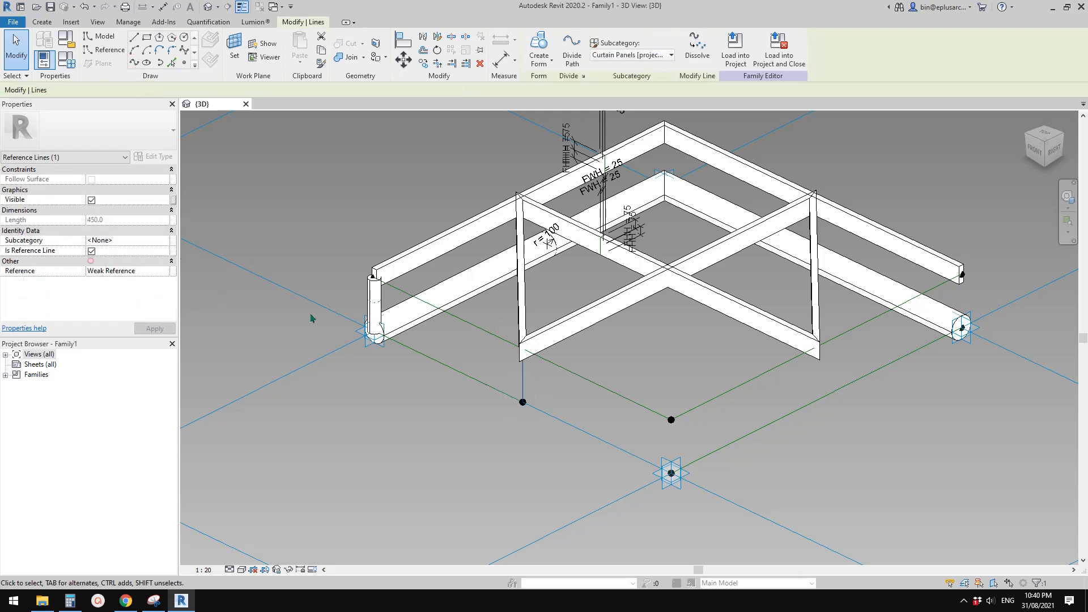
{"action": "left_click", "coordinate": [467, 355]}
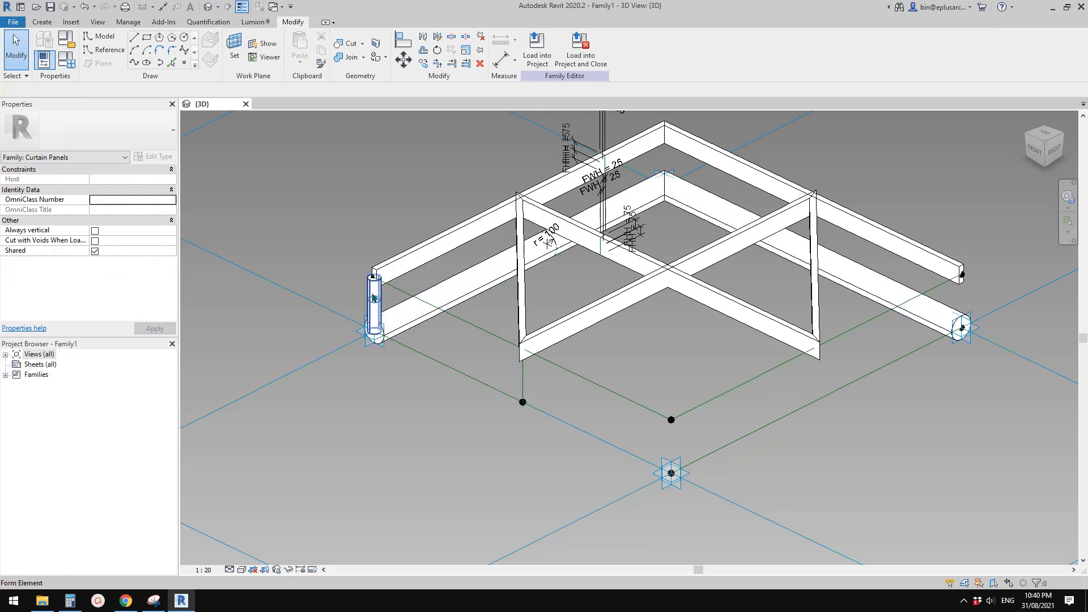
- Examine the corner connector in the model and check the original lobby photo in Chrome before returning to Revit
{"action": "scroll", "coordinate": [526, 379], "scroll_direction": "up", "scroll_amount": 2}
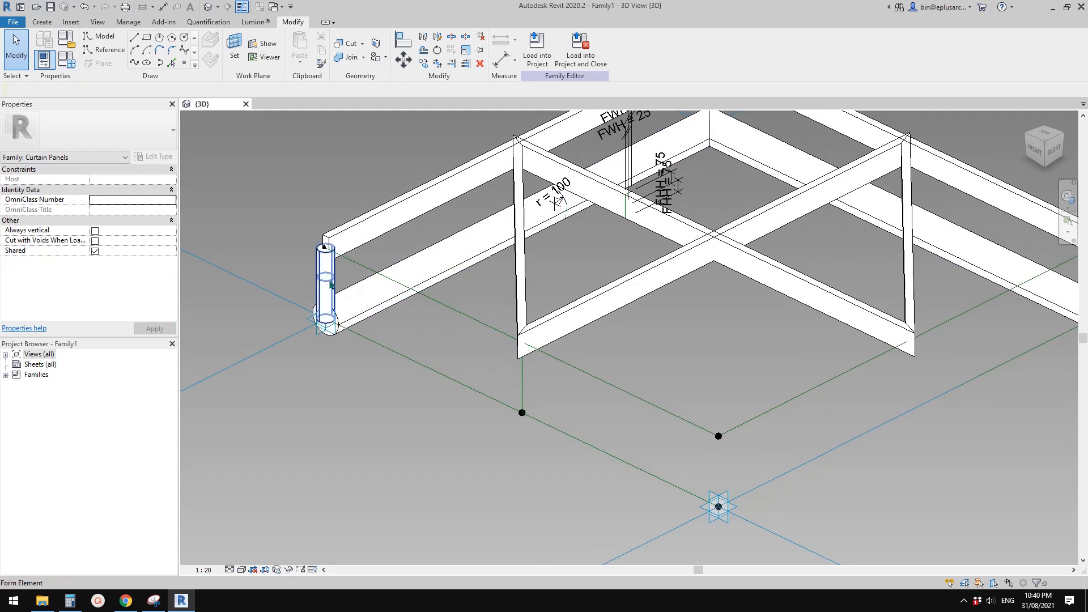
{"action": "scroll", "coordinate": [357, 300], "scroll_direction": "down", "scroll_amount": 4}
{"action": "middle_click_drag", "start_coordinate": [583, 383], "coordinate": [608, 350], "text": "shift"}
{"action": "scroll", "coordinate": [453, 326], "scroll_direction": "up", "scroll_amount": 1}
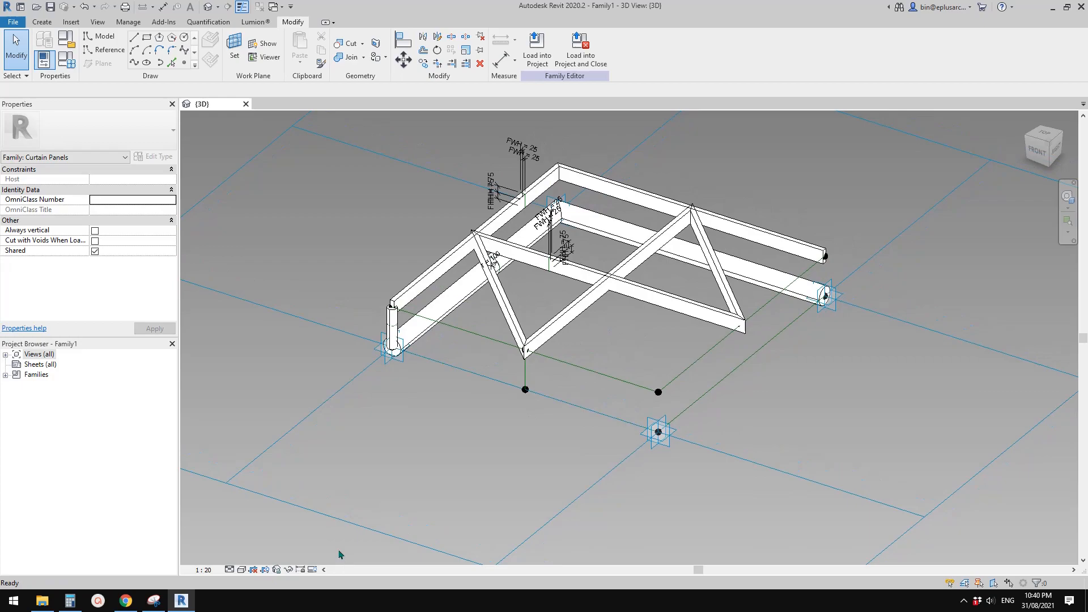
{"action": "left_click", "coordinate": [128, 602]}
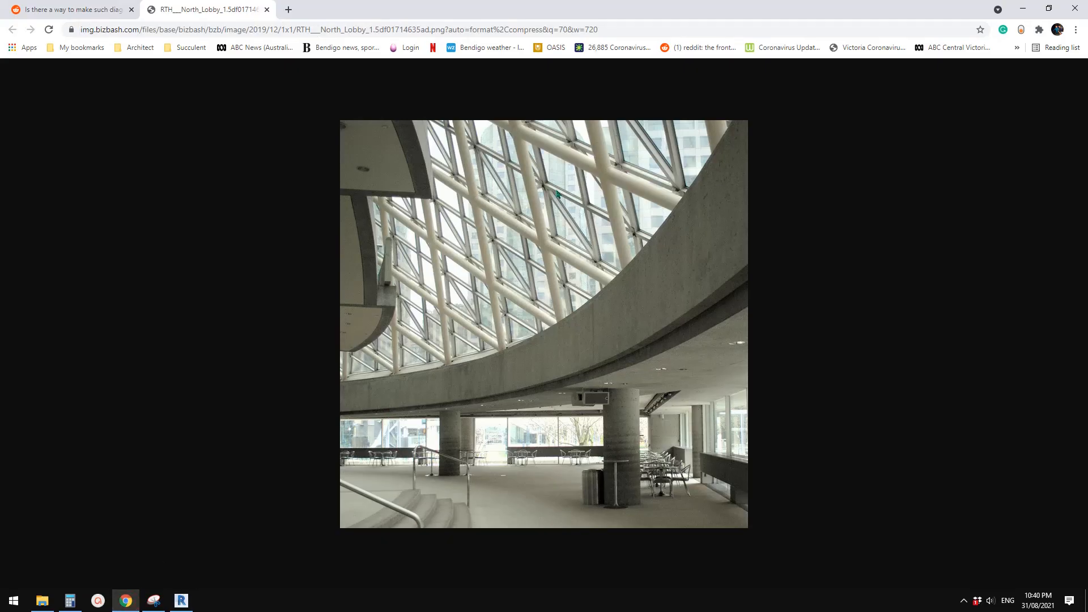
{"action": "left_click", "coordinate": [182, 602]}
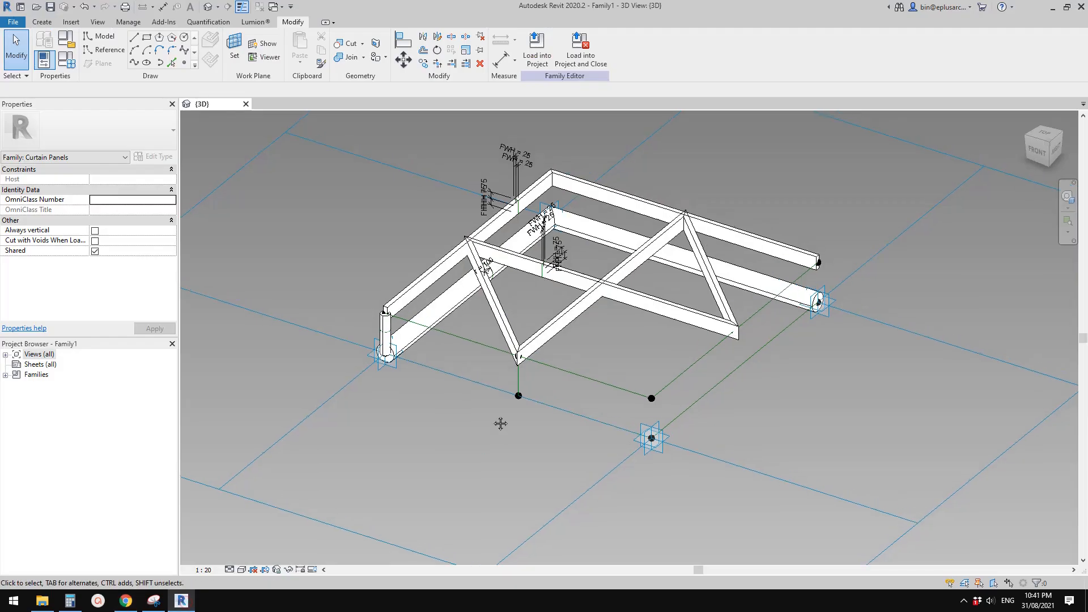
- Create a flat solid panel form from the closed chain of four upper offset reference lines
{"action": "middle_click_drag", "start_coordinate": [498, 423], "coordinate": [500, 364], "text": "shift"}
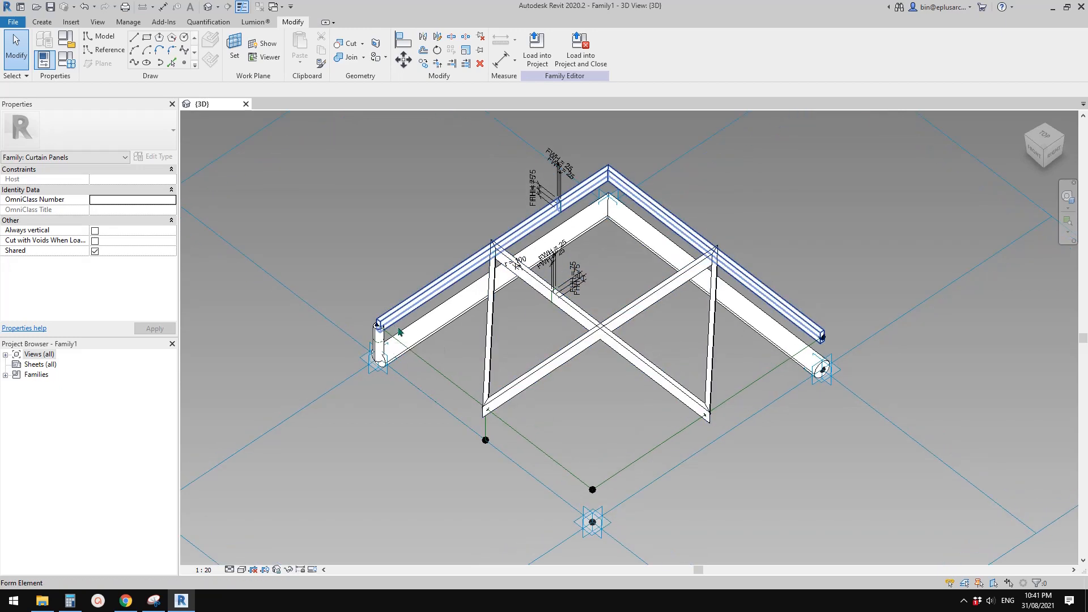
{"action": "key", "text": "Tab"}
{"action": "left_click", "coordinate": [553, 457]}
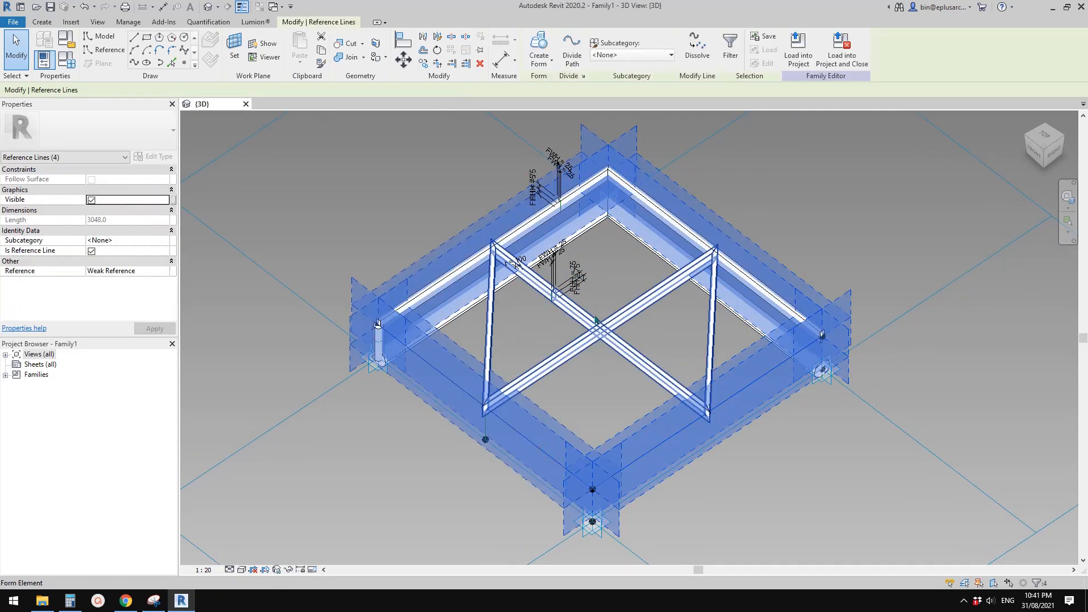
{"action": "key", "text": "Escape"}
{"action": "middle_click_drag", "start_coordinate": [597, 320], "coordinate": [686, 380], "text": "shift"}
{"action": "left_click", "coordinate": [685, 382]}
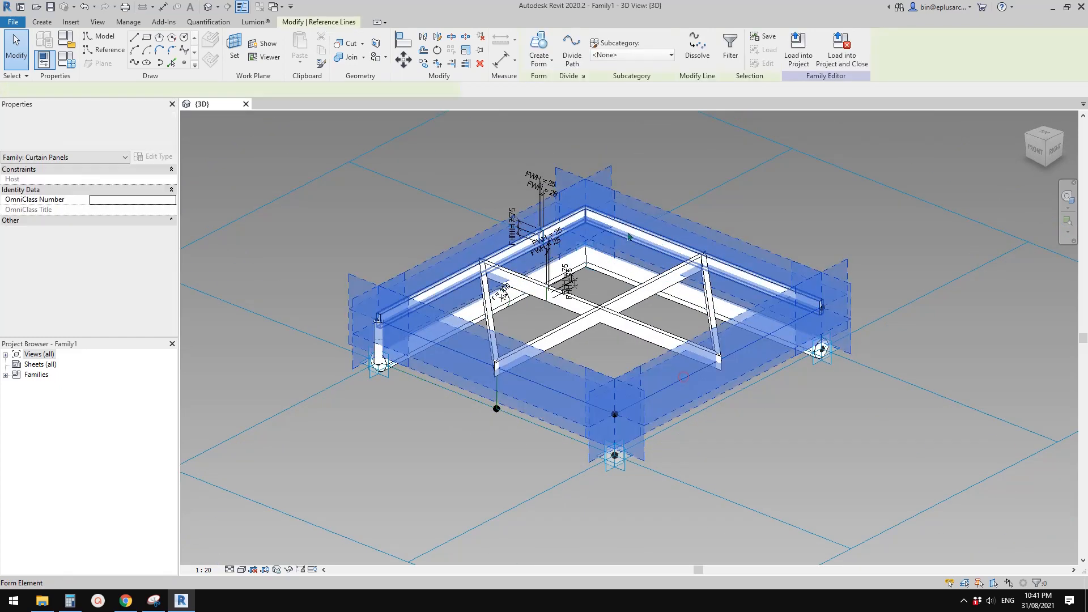
{"action": "middle_click_drag", "start_coordinate": [538, 224], "coordinate": [485, 277], "text": "shift"}
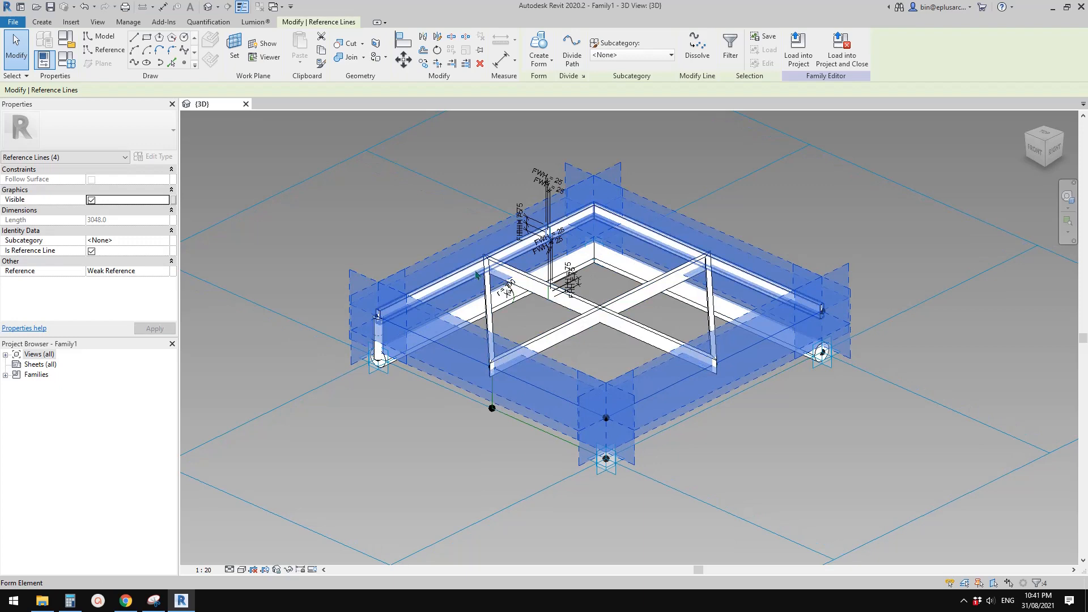
{"action": "middle_click_drag", "start_coordinate": [535, 297], "coordinate": [541, 306], "text": "shift"}
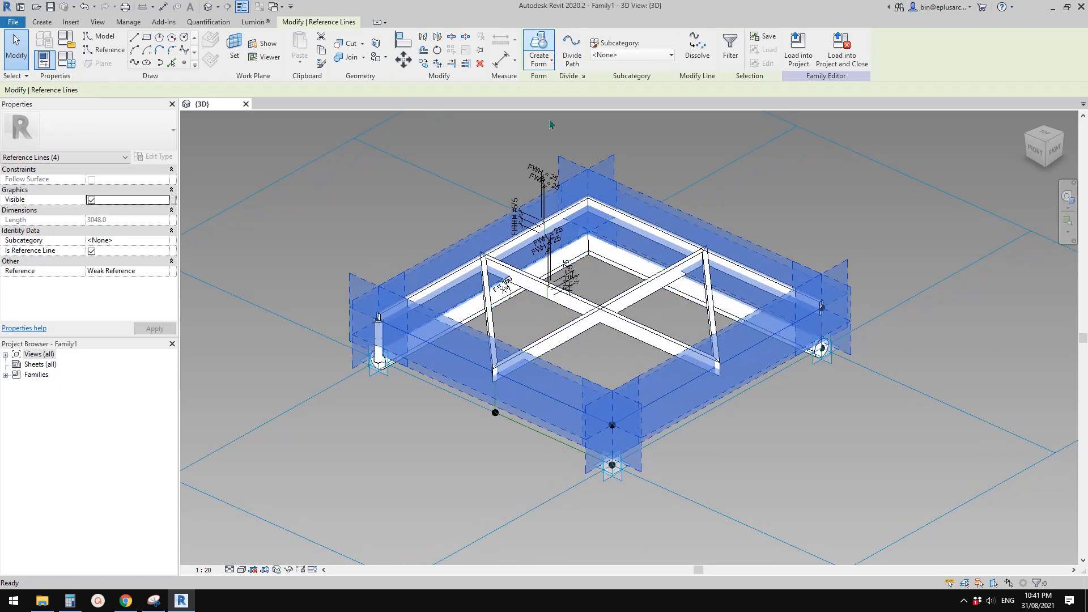
{"action": "left_click", "coordinate": [540, 51]}
{"action": "left_click", "coordinate": [469, 448]}
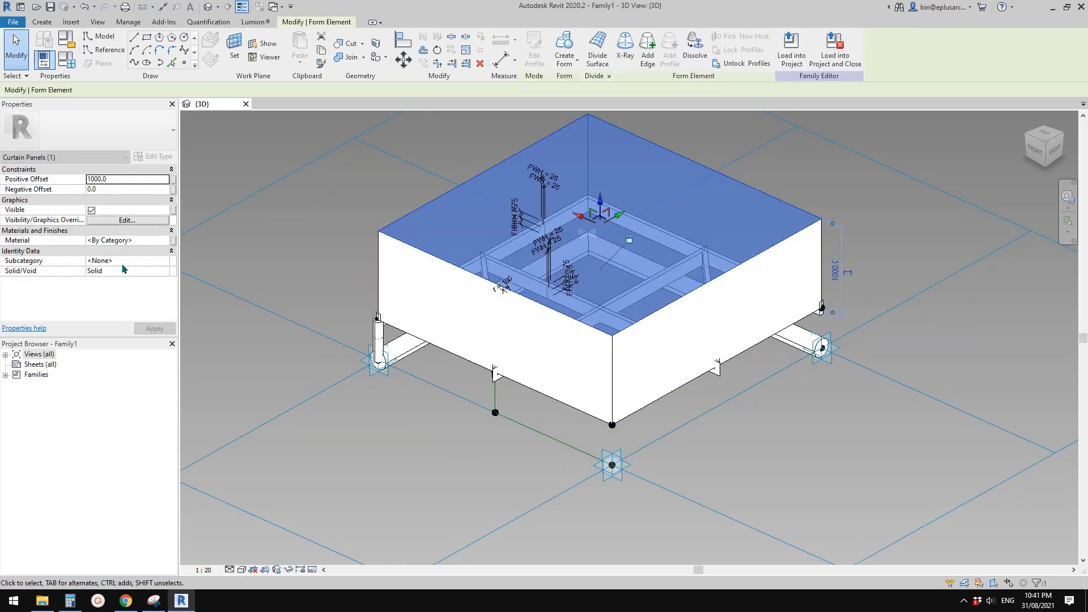
- Set the flat panel form's positive offset to 12
{"action": "key", "text": "Return"}
{"action": "middle_click_drag", "start_coordinate": [418, 282], "coordinate": [436, 245], "text": "shift"}
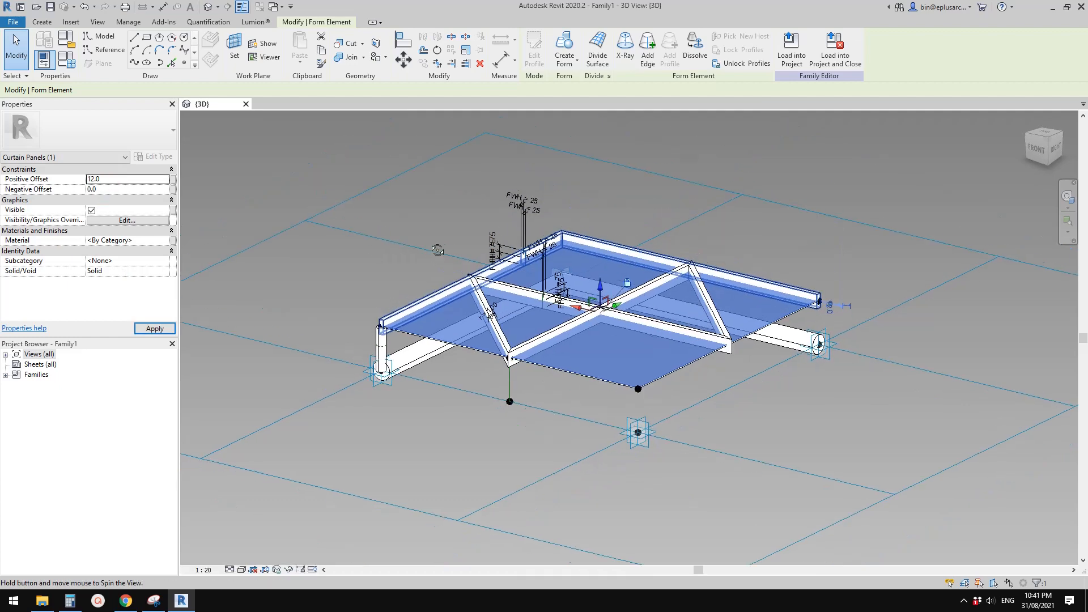
{"action": "scroll", "coordinate": [436, 306], "scroll_direction": "up", "scroll_amount": 2}
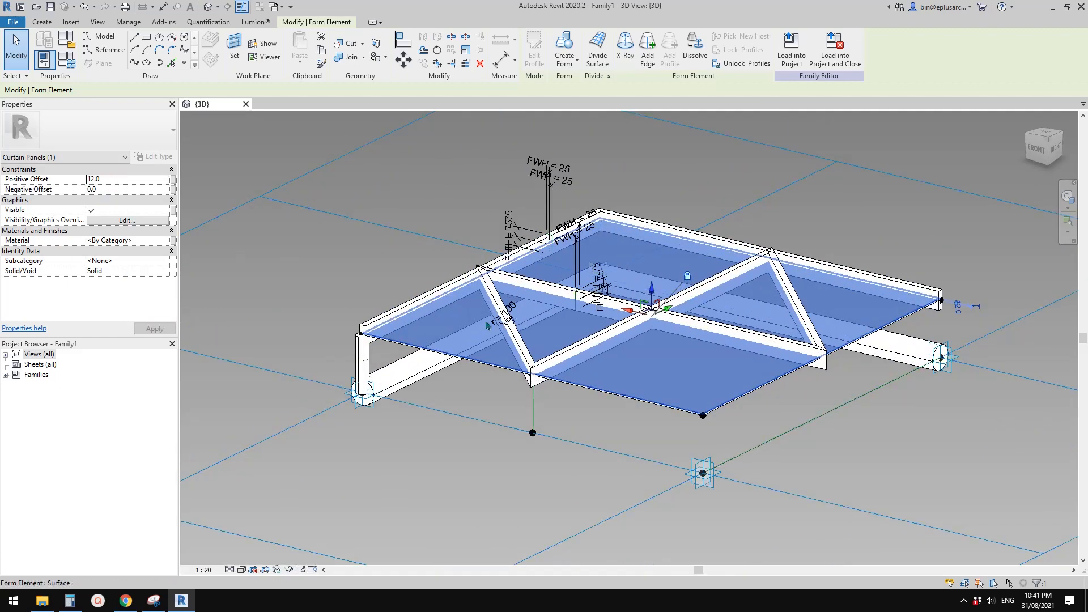
- Set the flat panel form's positive offset to 6 and its negative offset to -6, and inspect its edge at the connector
{"action": "scroll", "coordinate": [411, 355], "scroll_direction": "up", "scroll_amount": 3}
{"action": "middle_click_drag", "start_coordinate": [374, 343], "coordinate": [369, 290], "text": "shift"}
{"action": "scroll", "coordinate": [369, 290], "scroll_direction": "up", "scroll_amount": 1}
{"action": "scroll", "coordinate": [363, 290], "scroll_direction": "up", "scroll_amount": 2}
{"action": "middle_click_drag", "start_coordinate": [476, 315], "coordinate": [499, 366], "text": "shift"}
{"action": "key", "text": "Tab"}
{"action": "left_click", "coordinate": [127, 178]}
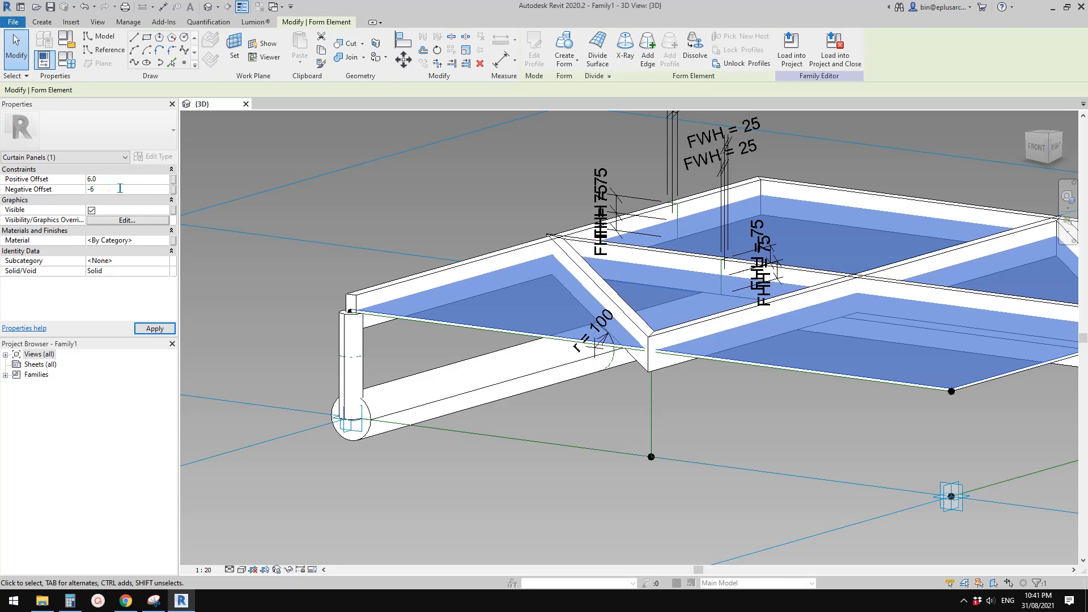
{"action": "left_click", "coordinate": [305, 201]}
{"action": "middle_click_drag", "start_coordinate": [510, 361], "coordinate": [471, 358]}
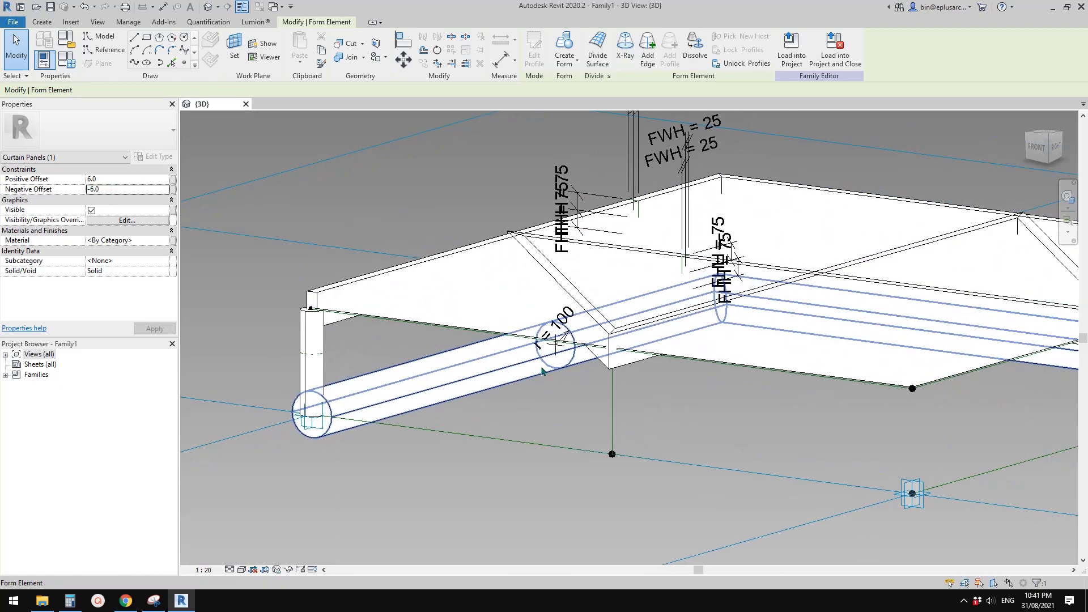
{"action": "middle_click_drag", "start_coordinate": [543, 371], "coordinate": [348, 301], "text": "shift"}
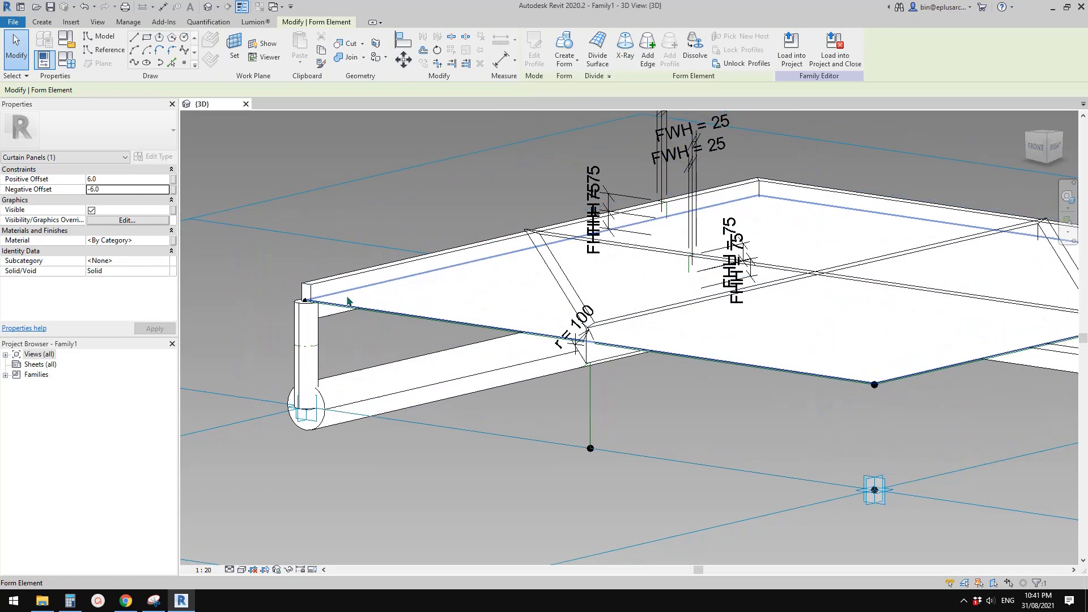
{"action": "scroll", "coordinate": [348, 301], "scroll_direction": "up", "scroll_amount": 4}
{"action": "key", "text": "Escape"}
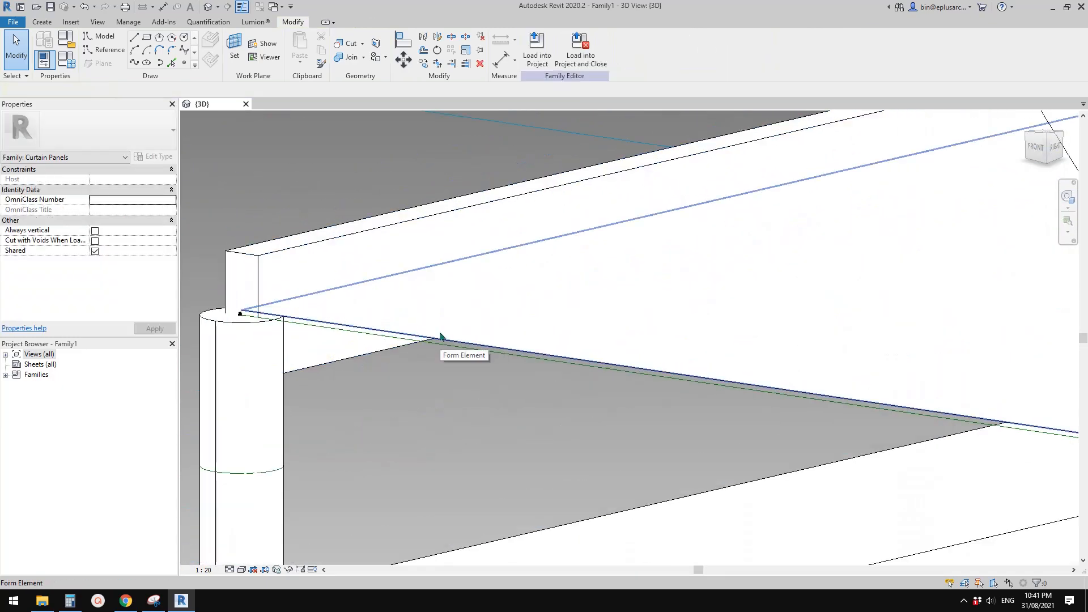
- Set the flat panel form's negative offset to 6 so the thickness extends to both sides of the reference lines
{"action": "left_click", "coordinate": [466, 335]}
{"action": "left_click", "coordinate": [115, 189]}
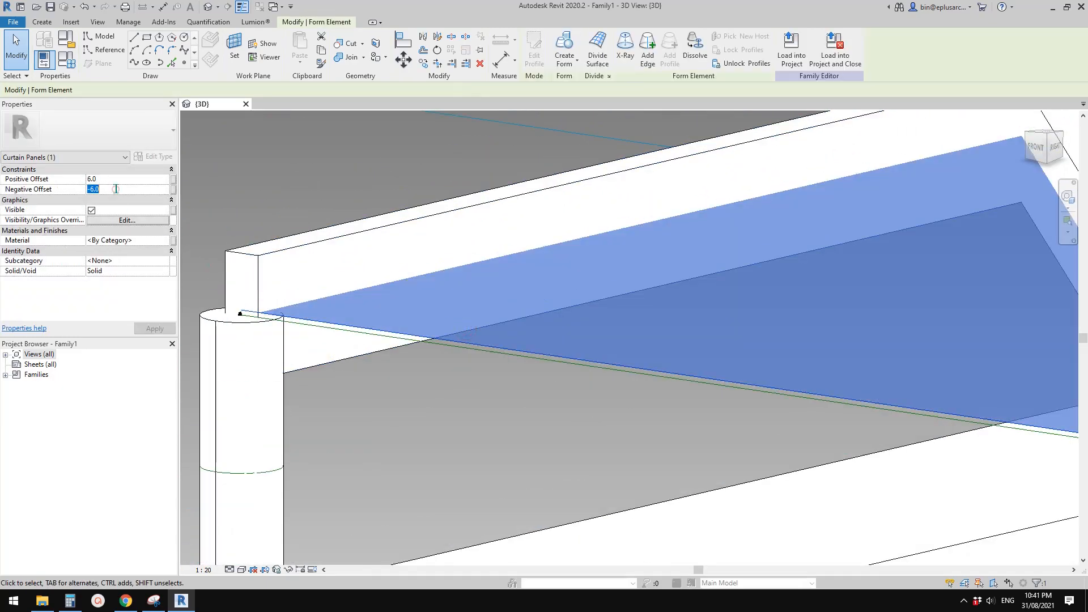
{"action": "type", "text": "6"}
{"action": "key", "text": "Return"}
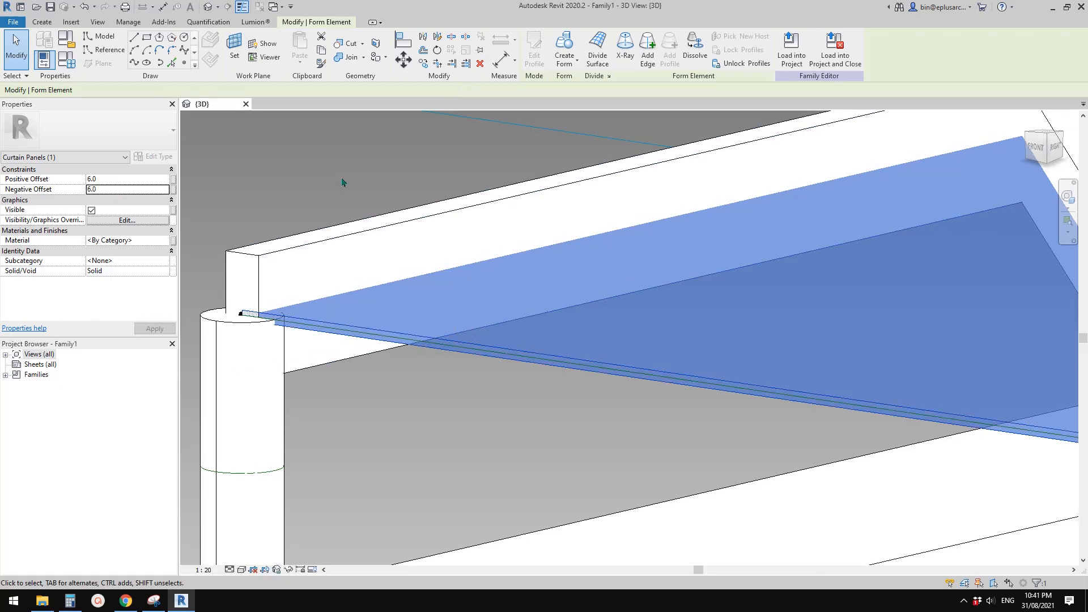
{"action": "scroll", "coordinate": [342, 183], "scroll_direction": "down", "scroll_amount": 2}
{"action": "key", "text": "Escape"}
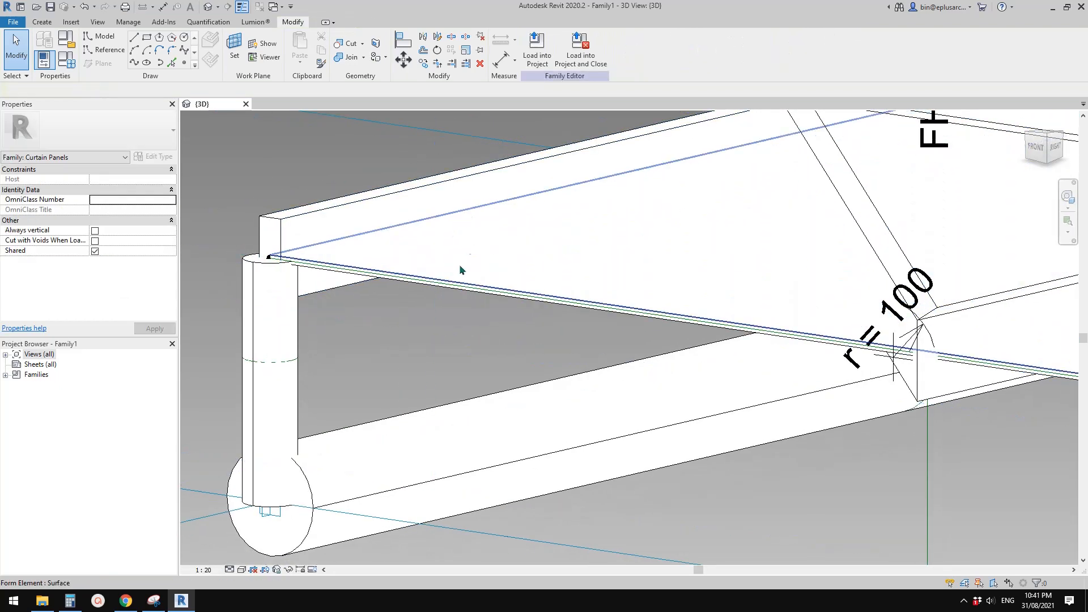
- Assign a glass material to the flat infill panel form between the frame members
{"action": "middle_click_drag", "start_coordinate": [501, 271], "coordinate": [433, 259]}
{"action": "scroll", "coordinate": [434, 258], "scroll_direction": "down", "scroll_amount": 3}
{"action": "middle_click_drag", "start_coordinate": [539, 287], "coordinate": [533, 318], "text": "shift"}
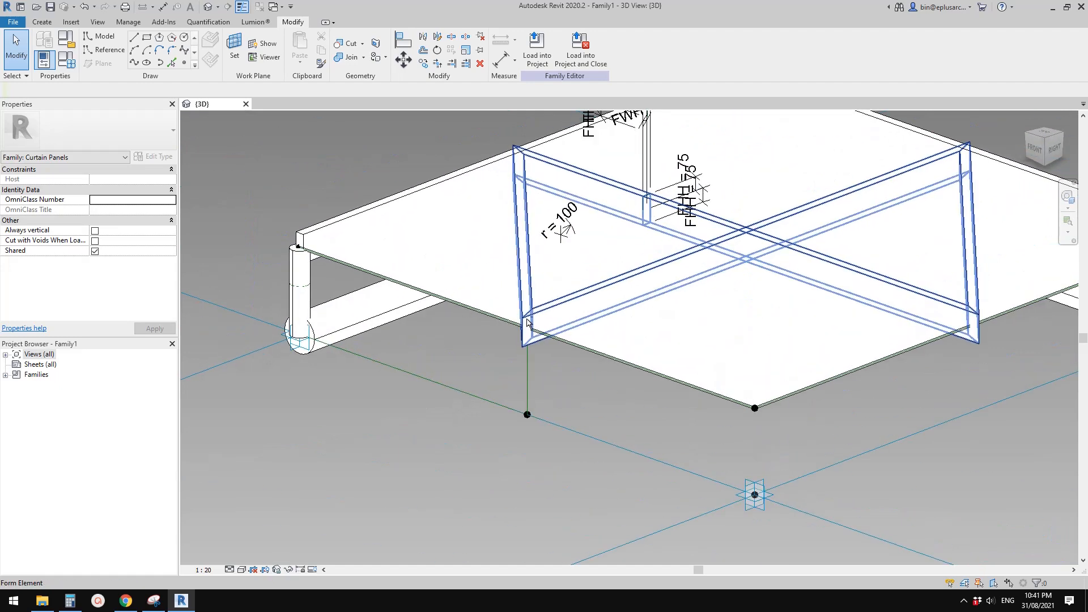
{"action": "middle_click_drag", "start_coordinate": [642, 321], "coordinate": [624, 314]}
{"action": "scroll", "coordinate": [670, 318], "scroll_direction": "down", "scroll_amount": 1}
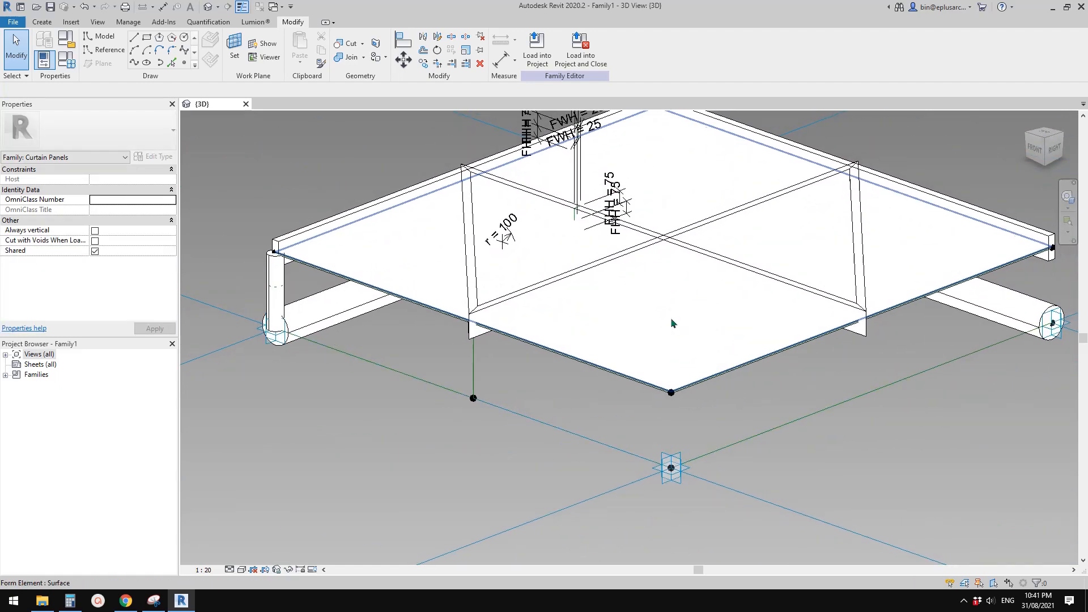
{"action": "left_click", "coordinate": [672, 321]}
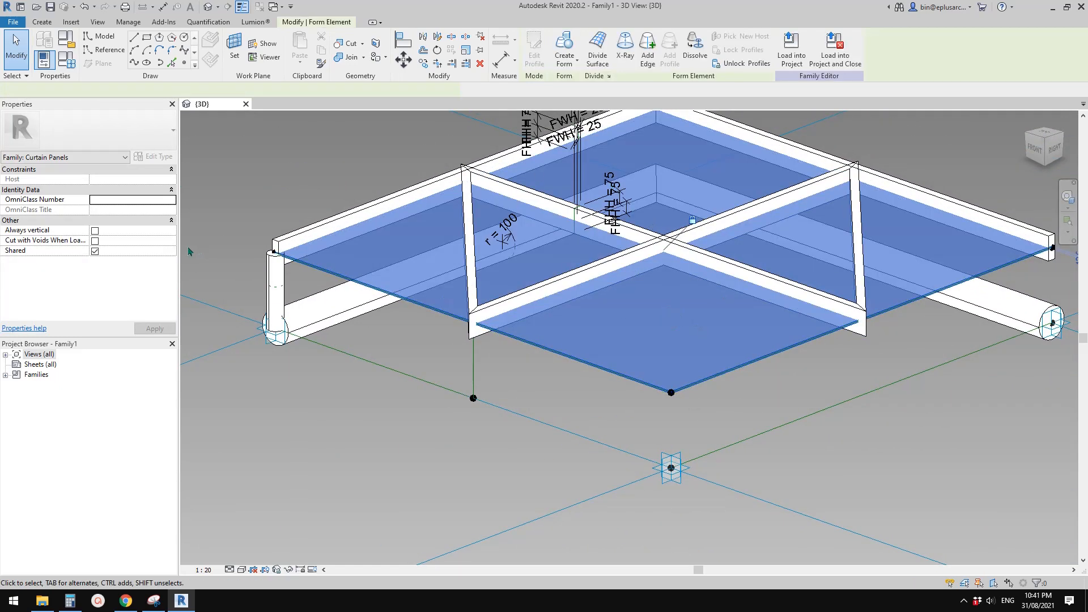
{"action": "left_click", "coordinate": [140, 239]}
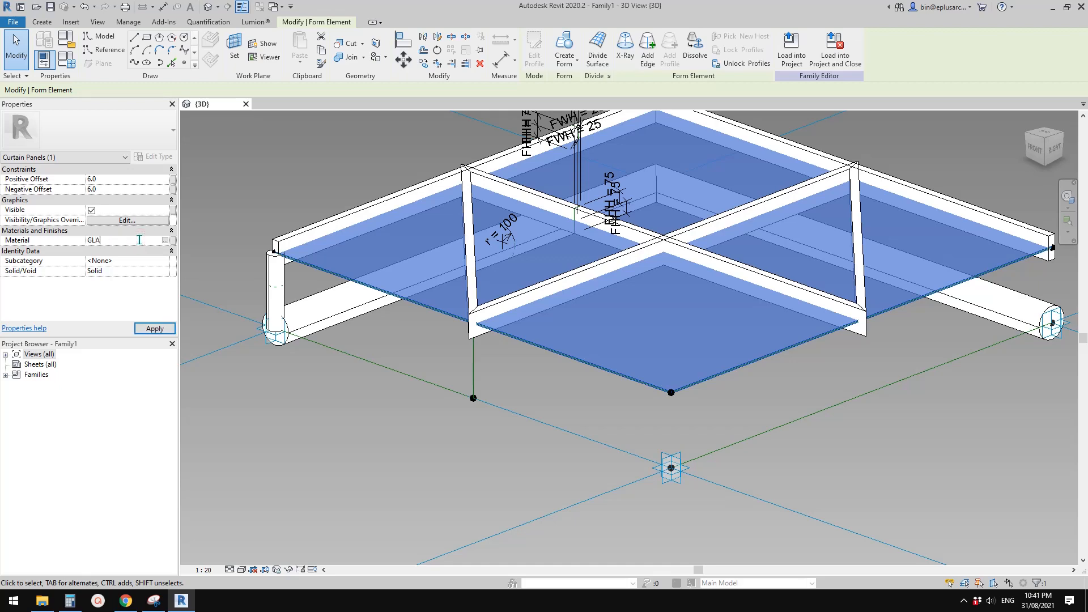
{"action": "left_click", "coordinate": [311, 175]}
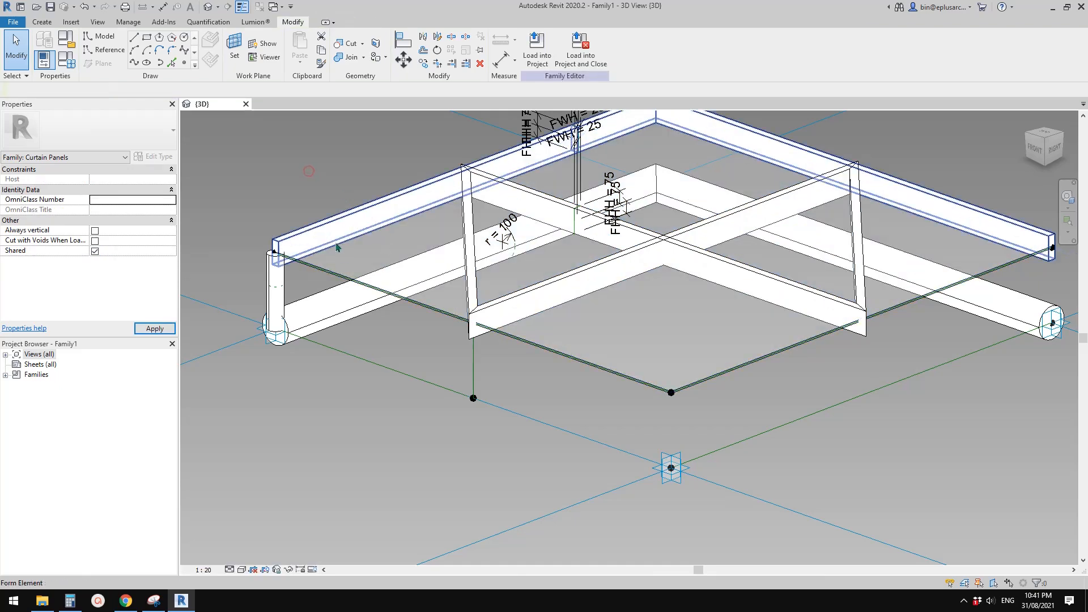
{"action": "scroll", "coordinate": [412, 273], "scroll_direction": "down", "scroll_amount": 1}
{"action": "middle_click_drag", "start_coordinate": [461, 315], "coordinate": [466, 373], "text": "shift"}
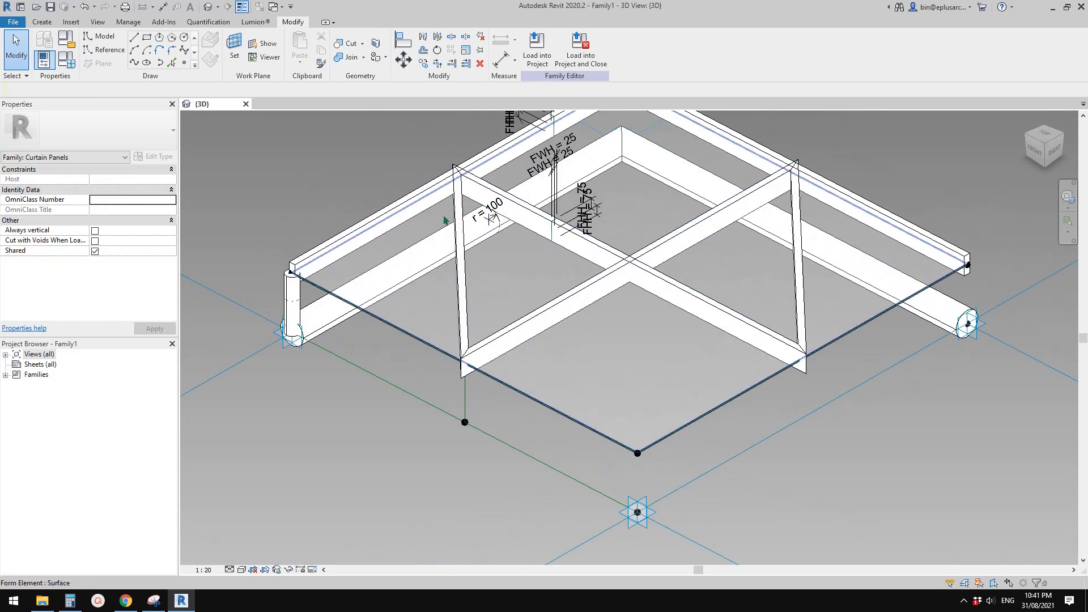
{"action": "middle_click_drag", "start_coordinate": [450, 219], "coordinate": [705, 312]}
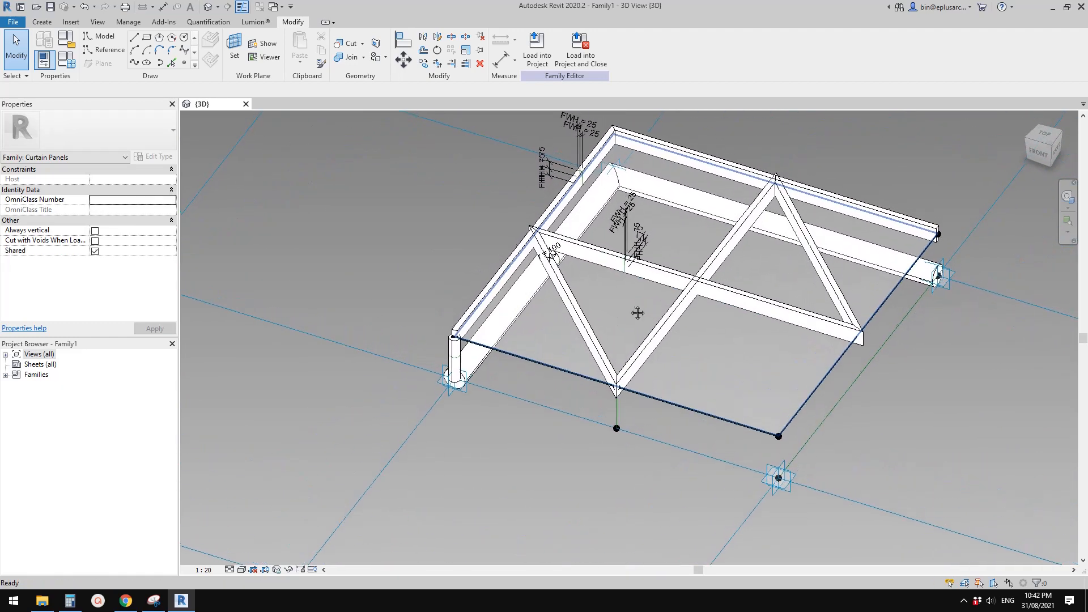
- Create a new conceptual mass family from the Metric Mass.rft template
{"action": "left_click", "coordinate": [19, 25]}
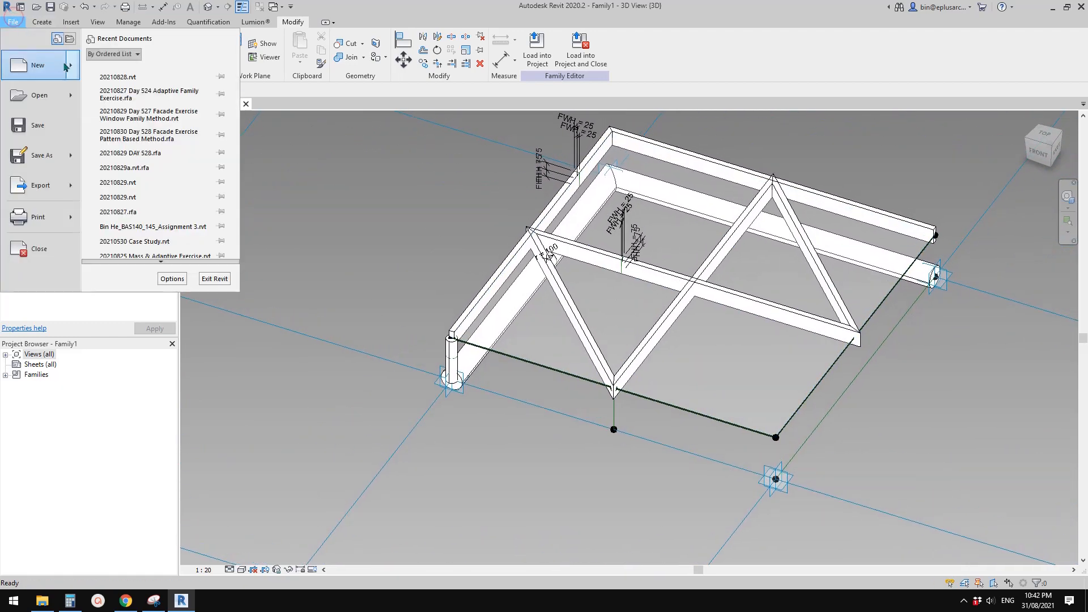
{"action": "mouse_move", "coordinate": [71, 66]}
{"action": "left_click", "coordinate": [136, 135]}
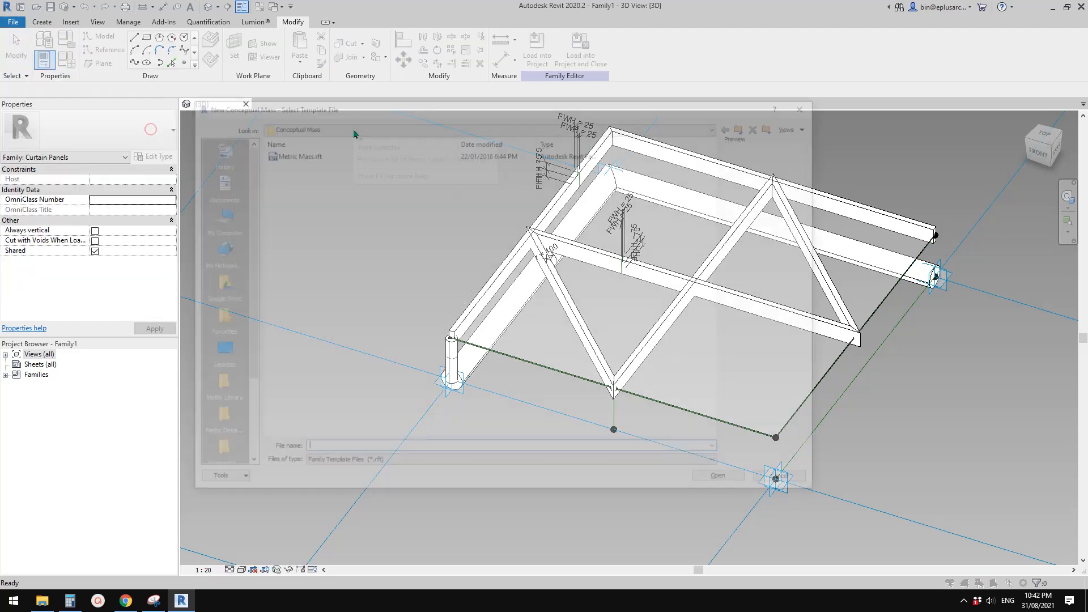
{"action": "double_click", "coordinate": [289, 153]}
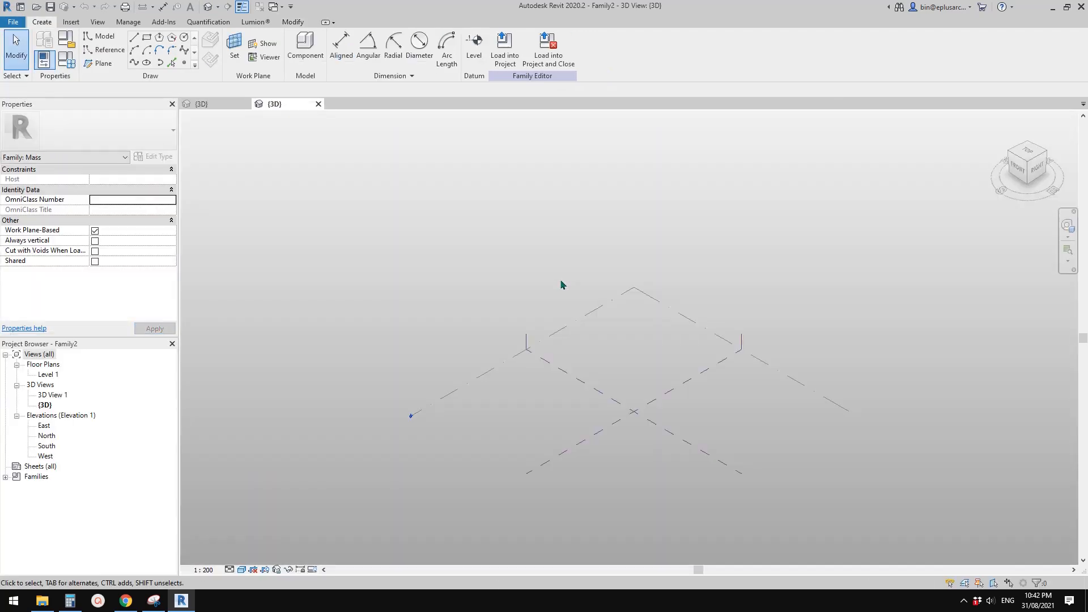
{"action": "middle_click_drag", "start_coordinate": [537, 422], "coordinate": [463, 397]}
{"action": "middle_click_drag", "start_coordinate": [480, 299], "coordinate": [408, 253]}
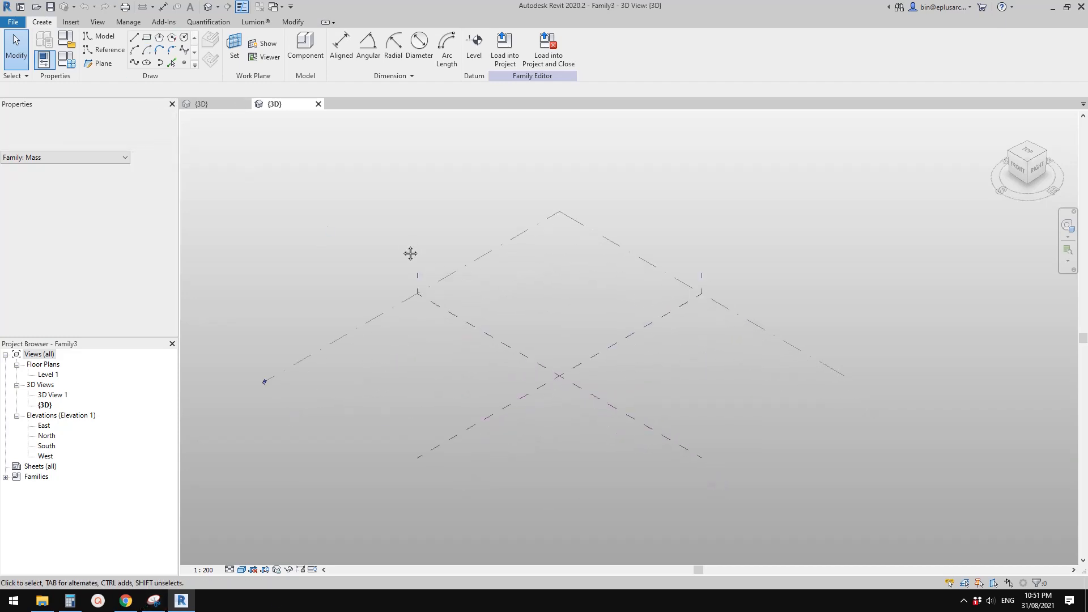
{"action": "middle_click_drag", "start_coordinate": [406, 363], "coordinate": [397, 363]}
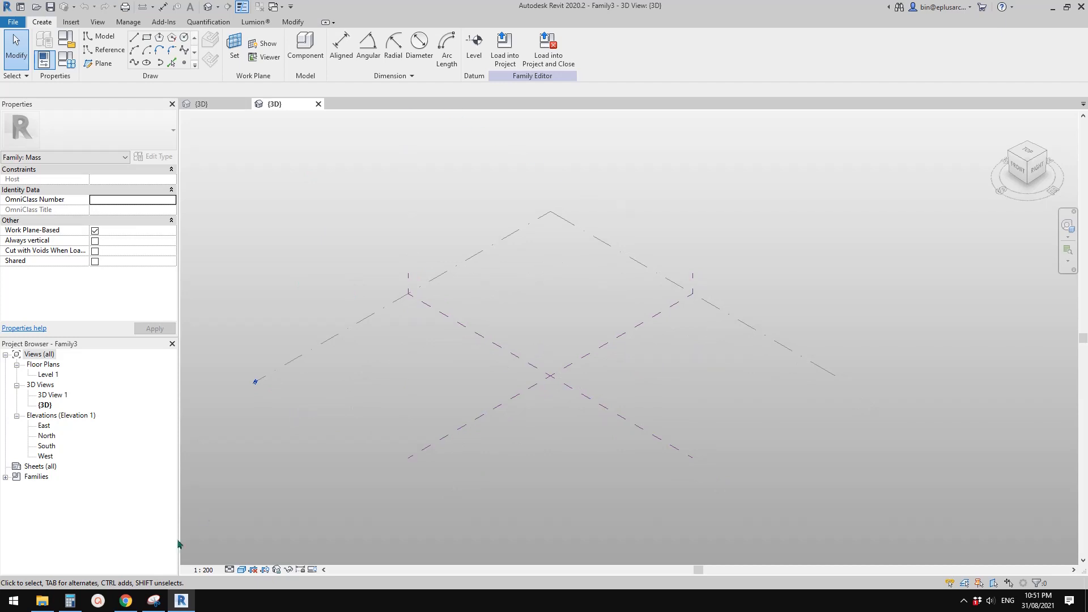
- Switch to the Snipping Tool to review the annotated diagrid facade photo, and return to the Revit mass family
{"action": "left_click", "coordinate": [158, 603]}
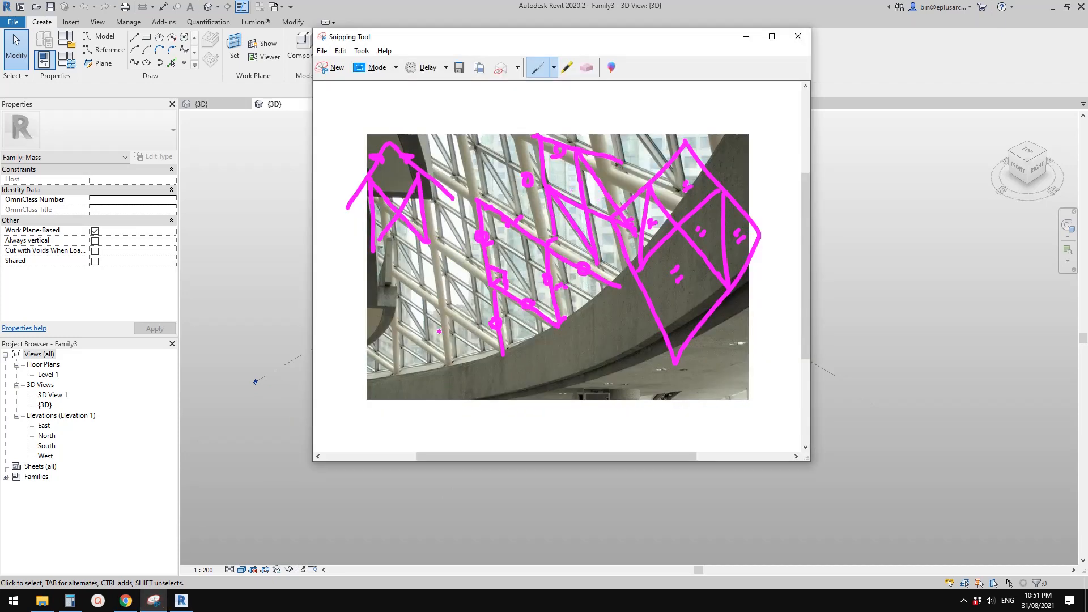
{"action": "left_click", "coordinate": [182, 601]}
{"action": "middle_click_drag", "start_coordinate": [427, 397], "coordinate": [429, 408]}
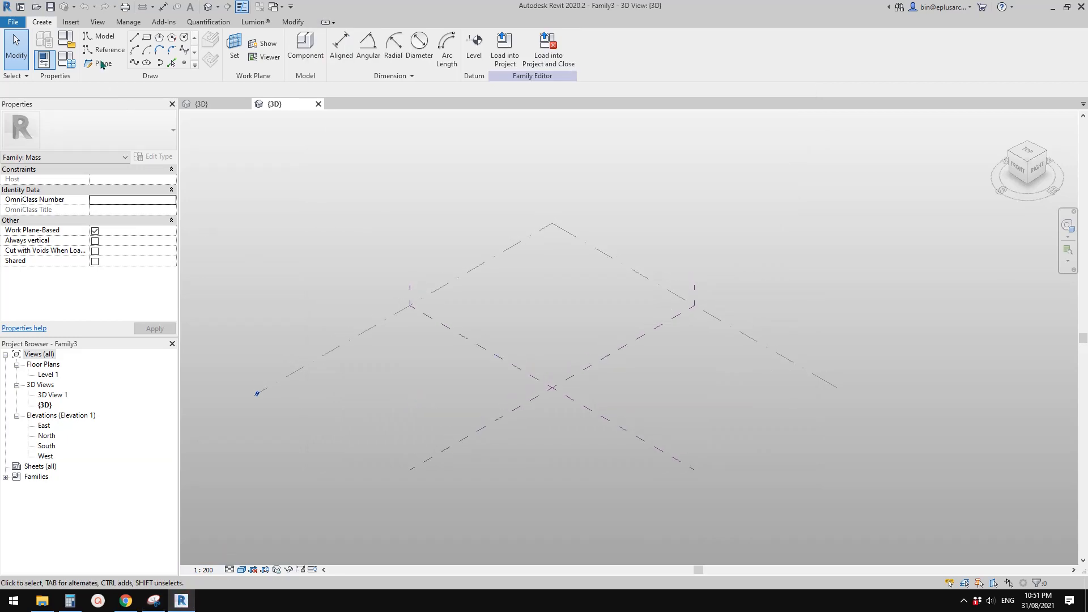
{"action": "left_click", "coordinate": [162, 42]}
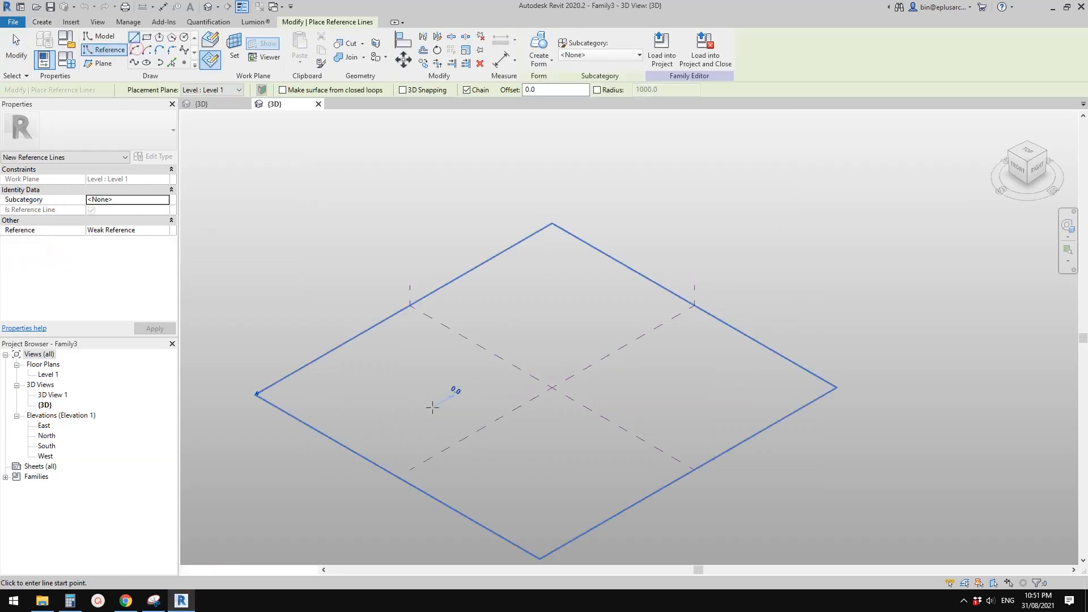
{"action": "left_click", "coordinate": [587, 314]}
{"action": "scroll", "coordinate": [533, 358], "scroll_direction": "up", "scroll_amount": 2}
{"action": "key", "text": "Escape"}
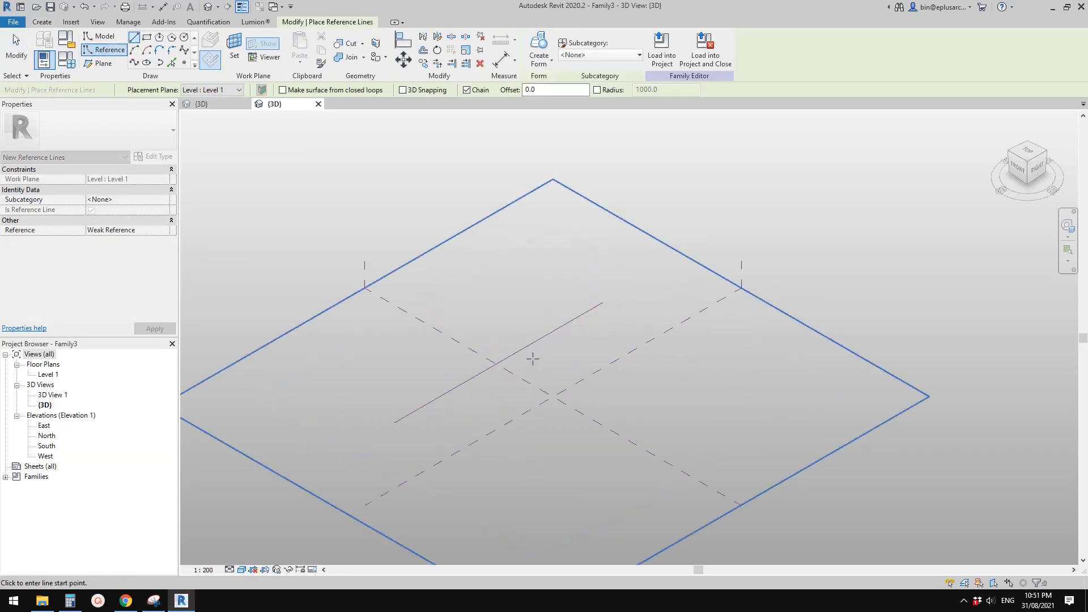
{"action": "key", "text": "Escape"}
{"action": "left_click", "coordinate": [527, 357]}
{"action": "key", "text": "Delete"}
- Draw a start-end-radius reference arc about 60,700 mm long across the rear part of the mass family's reference planes
{"action": "left_click", "coordinate": [105, 49]}
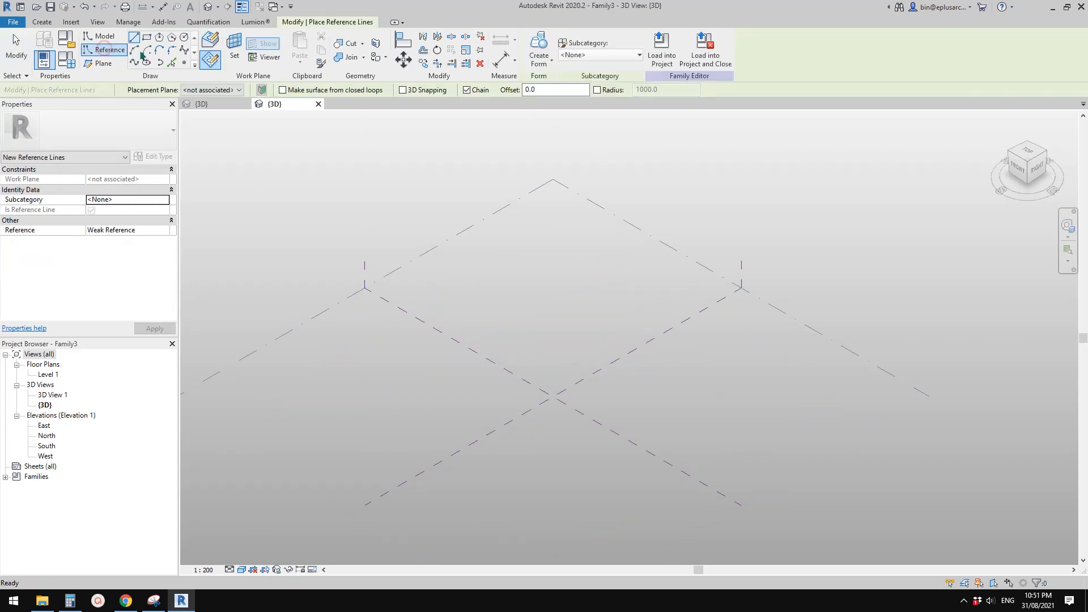
{"action": "left_click", "coordinate": [135, 50]}
{"action": "left_click", "coordinate": [328, 391]}
{"action": "left_click", "coordinate": [550, 257]}
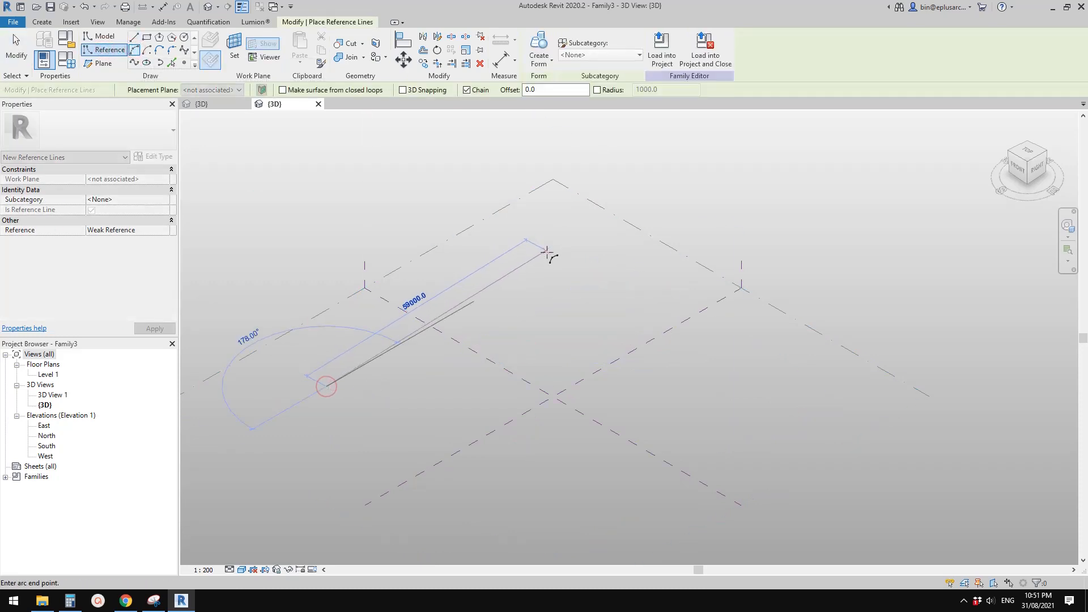
{"action": "left_click", "coordinate": [509, 311]}
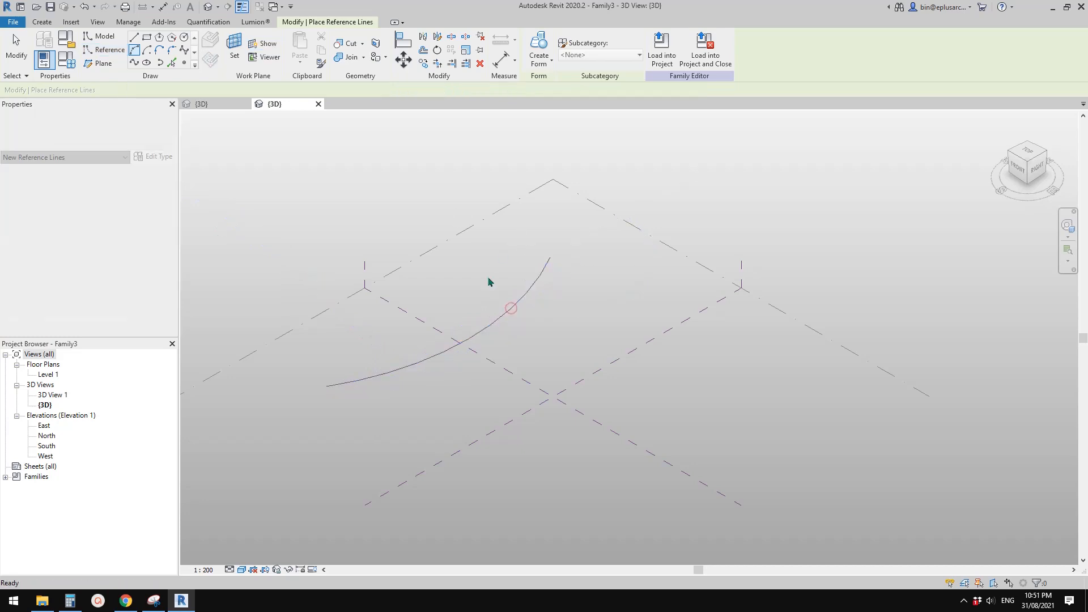
{"action": "key", "text": "Escape"}
{"action": "key", "text": "Escape"}
- Create a vertical curved surface form from the reference arc
{"action": "left_click", "coordinate": [507, 311]}
{"action": "left_click", "coordinate": [538, 42]}
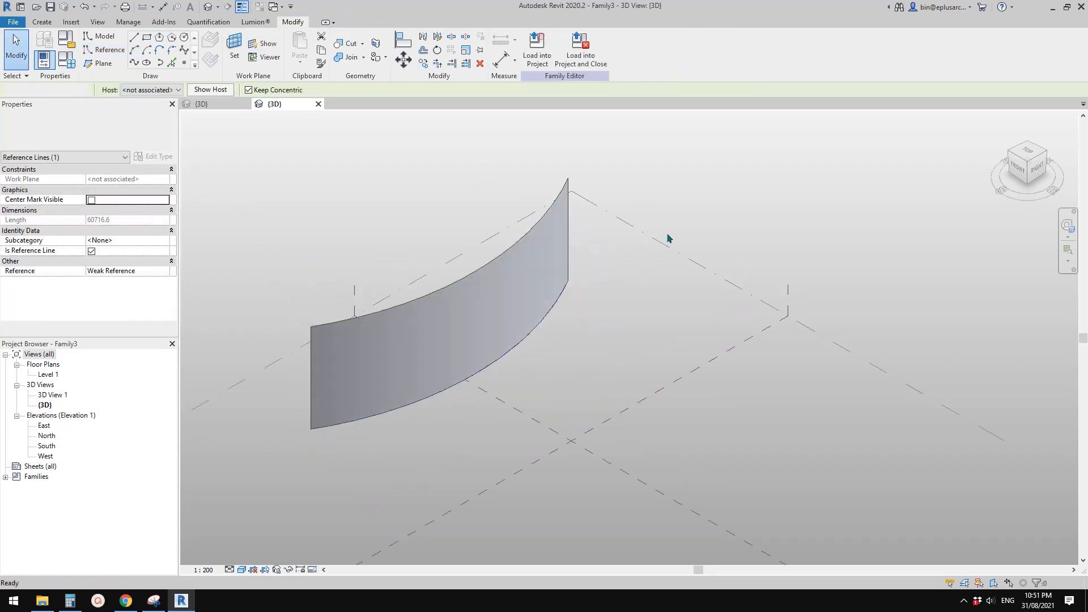
{"action": "key", "text": "Escape"}
- Shift the upper edge of the curved surface horizontally with its temporary dimension so the facade leans
{"action": "left_click", "coordinate": [503, 256]}
{"action": "left_click", "coordinate": [485, 283]}
{"action": "middle_click_drag", "start_coordinate": [495, 283], "coordinate": [486, 289], "text": "shift"}
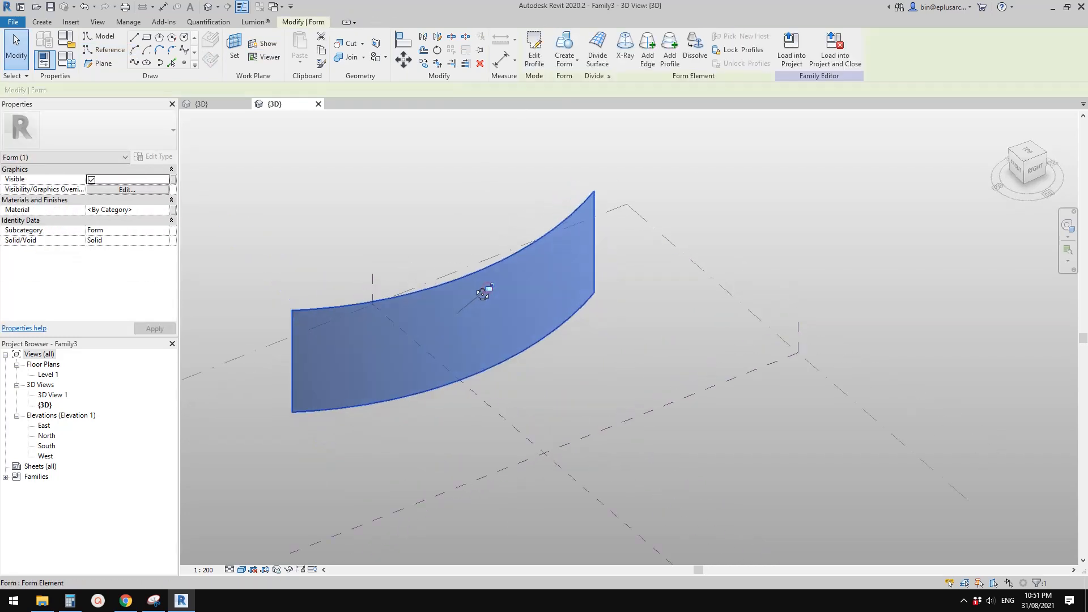
{"action": "key", "text": "Escape"}
{"action": "left_click", "coordinate": [489, 269]}
{"action": "middle_click_drag", "start_coordinate": [445, 234], "coordinate": [473, 263]}
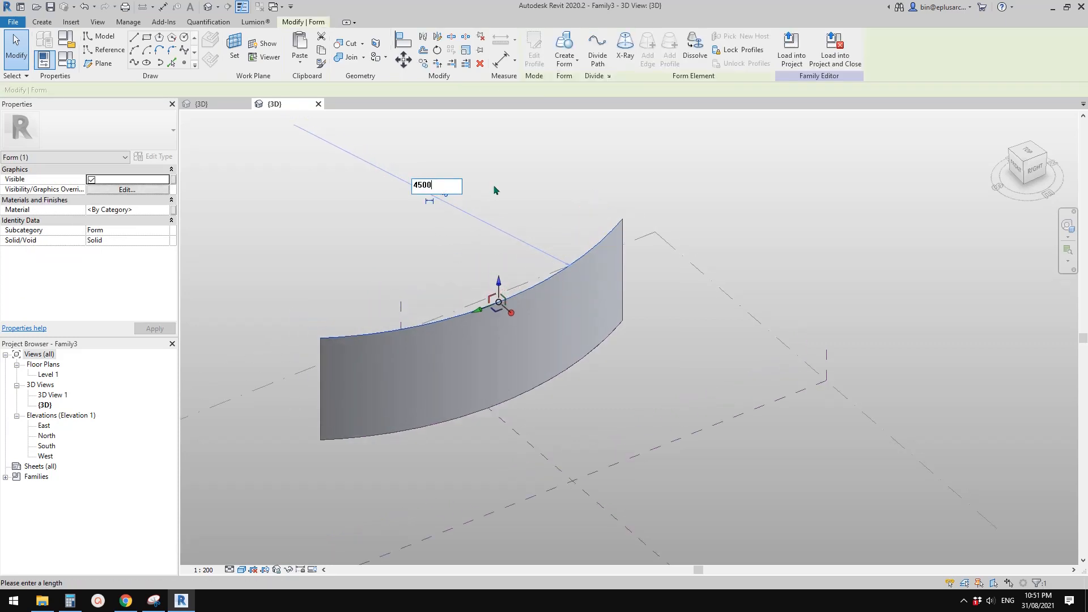
{"action": "key", "text": "Return"}
{"action": "key", "text": "Escape"}
{"action": "middle_click_drag", "start_coordinate": [496, 208], "coordinate": [442, 275], "text": "shift"}
{"action": "left_click", "coordinate": [415, 341]}
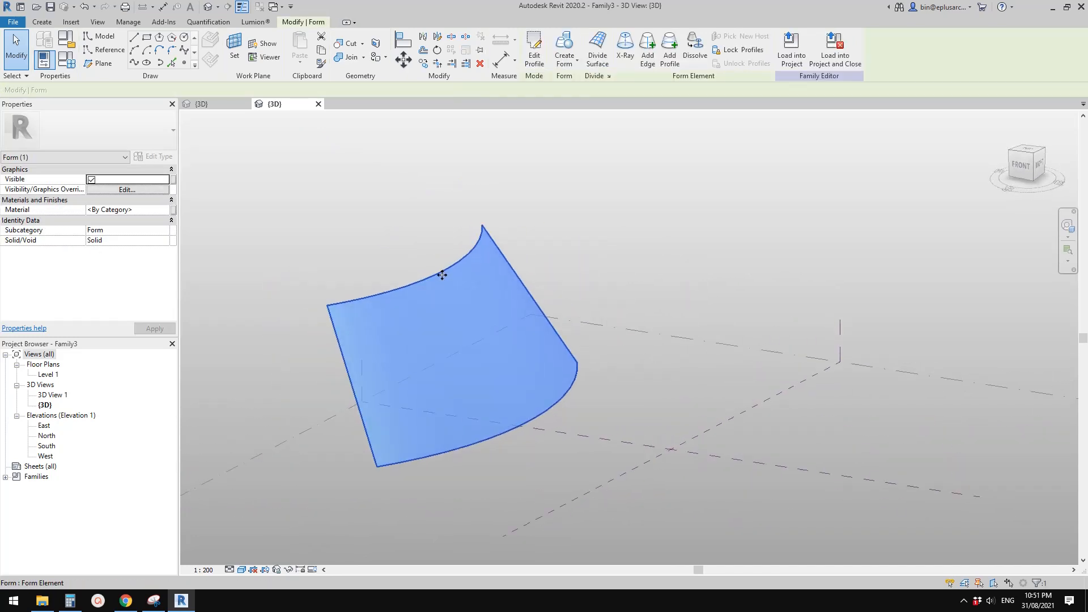
{"action": "left_click", "coordinate": [296, 502]}
- Check the annotated facade photo in the Snipping Tool, and divide the leaning curved surface in Revit into a UV grid
{"action": "left_click", "coordinate": [154, 601]}
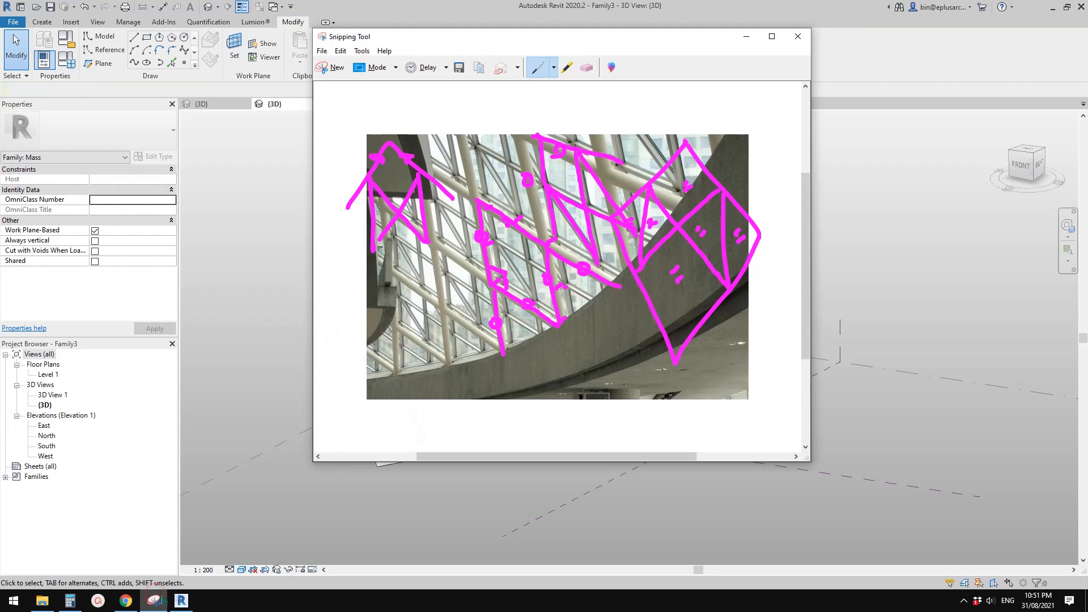
{"action": "left_click", "coordinate": [154, 601]}
{"action": "middle_click_drag", "start_coordinate": [479, 352], "coordinate": [465, 394], "text": "shift"}
{"action": "scroll", "coordinate": [448, 350], "scroll_direction": "up", "scroll_amount": 2}
{"action": "left_click", "coordinate": [463, 336]}
{"action": "left_click", "coordinate": [598, 49]}
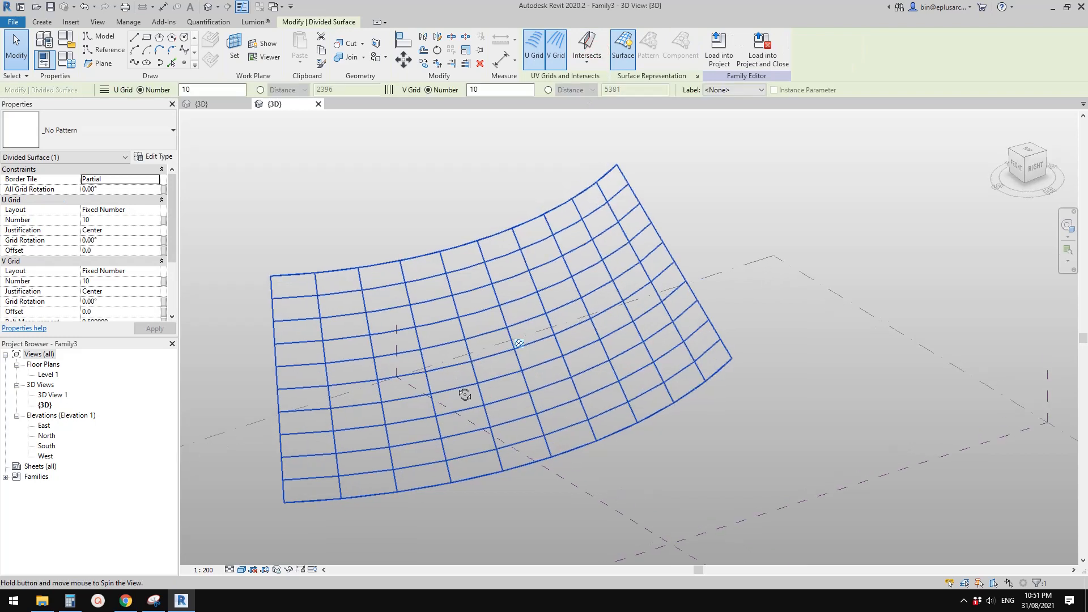
- Set both the U and V grid layouts of the divided surface to Maximum Spacing with a distance of 5000
{"action": "left_click", "coordinate": [155, 211]}
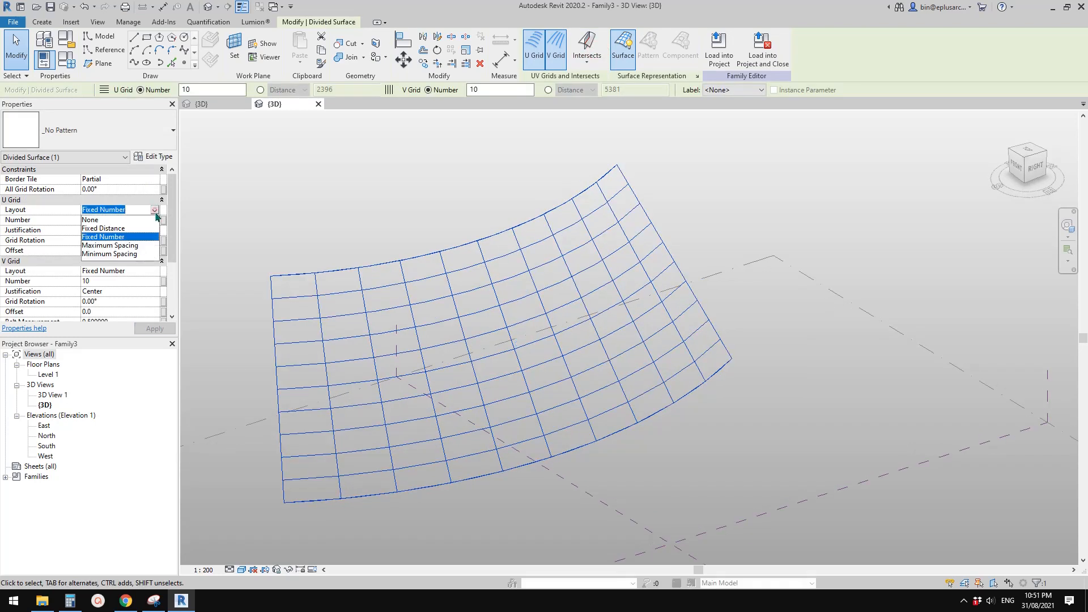
{"action": "left_click", "coordinate": [116, 245]}
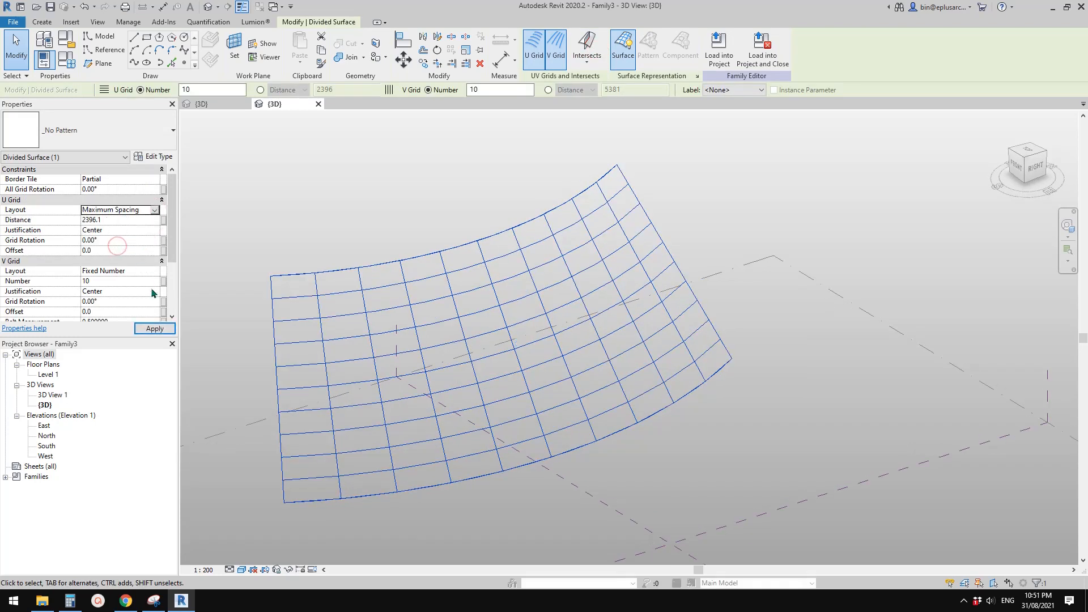
{"action": "left_click", "coordinate": [155, 272]}
{"action": "left_click", "coordinate": [113, 305]}
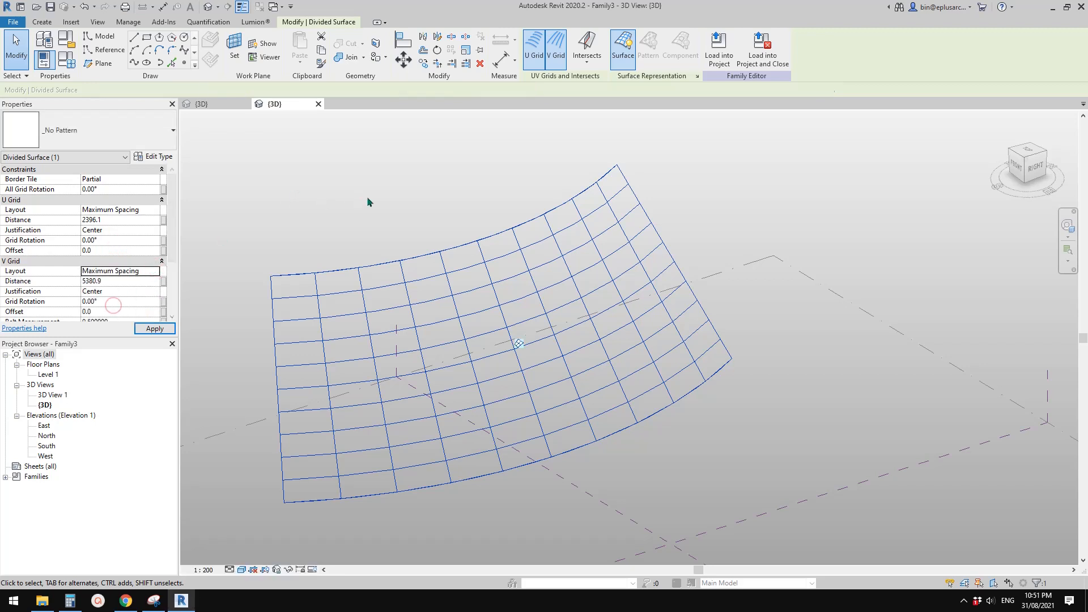
{"action": "left_click", "coordinate": [117, 220]}
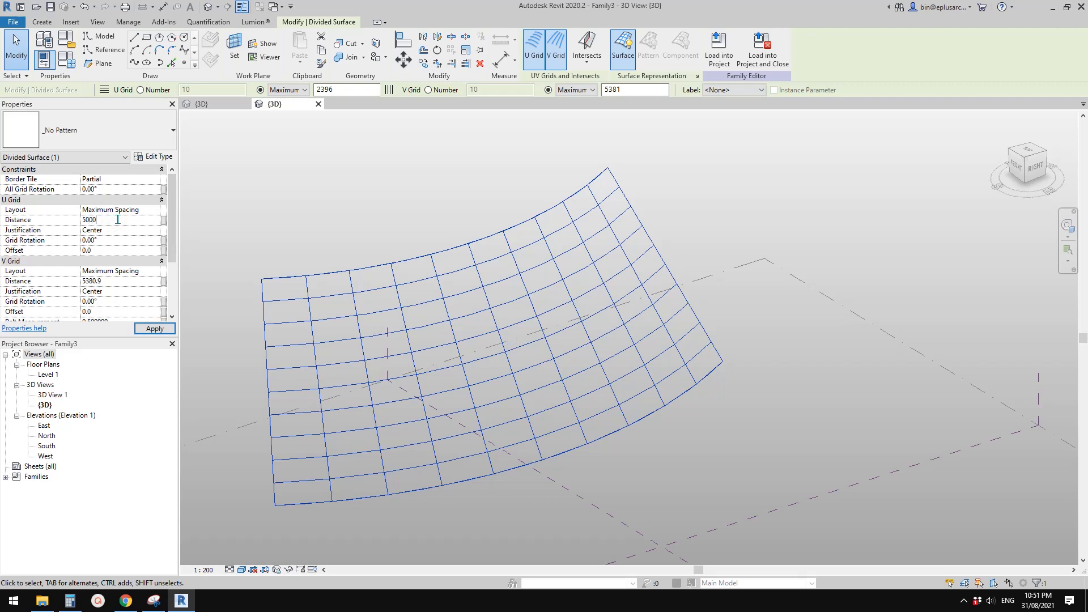
{"action": "left_click", "coordinate": [116, 281]}
{"action": "key", "text": "Return"}
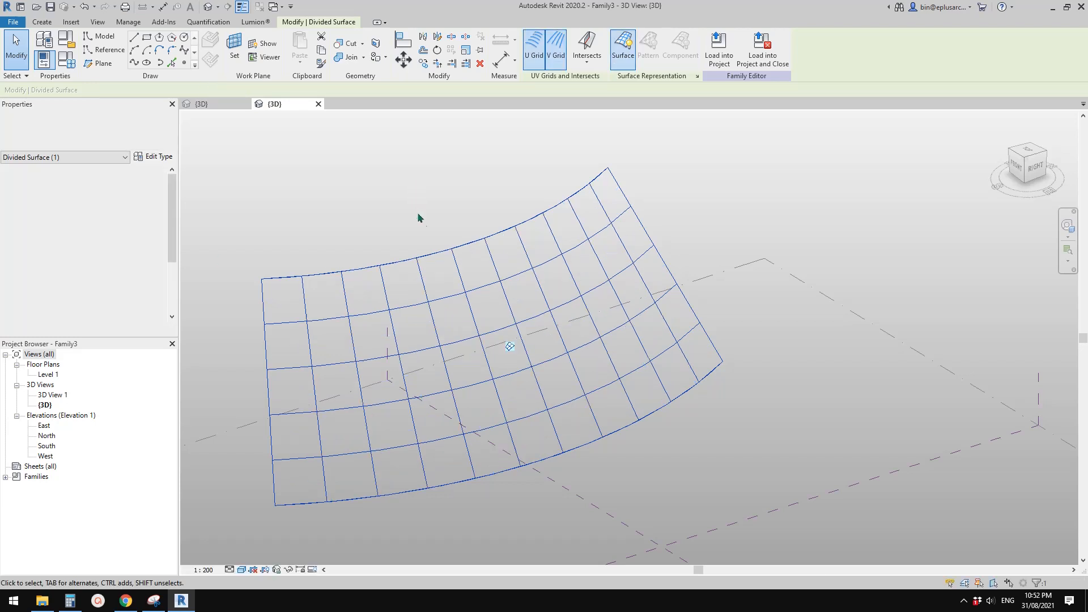
- Compare the grid with the annotated photo in the Snipping Tool, and set the divided surface's All Grid Rotation to 45° in Revit
{"action": "left_click", "coordinate": [155, 602]}
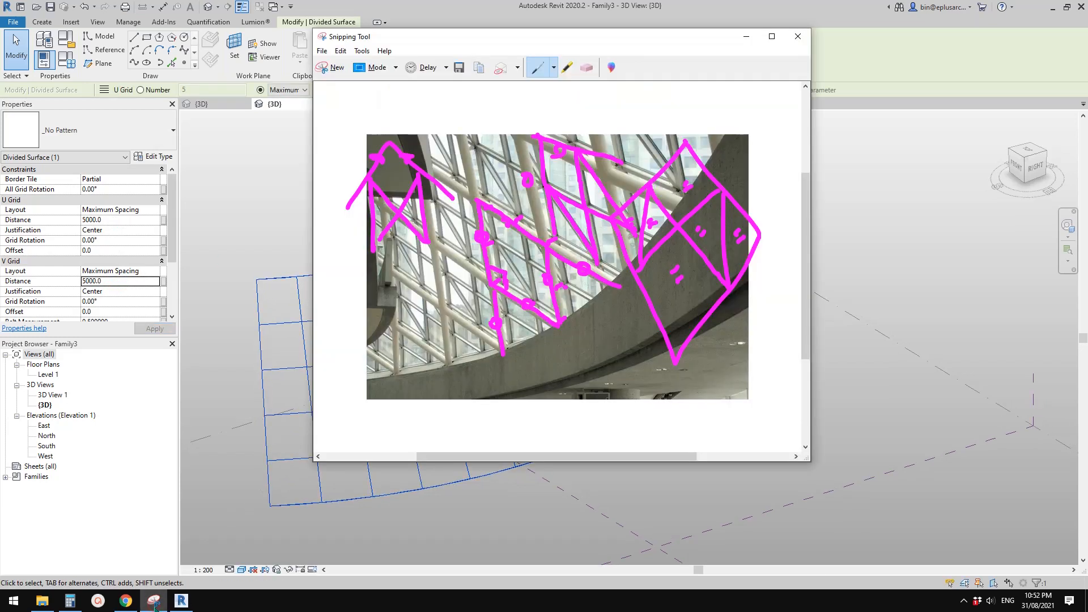
{"action": "left_click", "coordinate": [182, 602]}
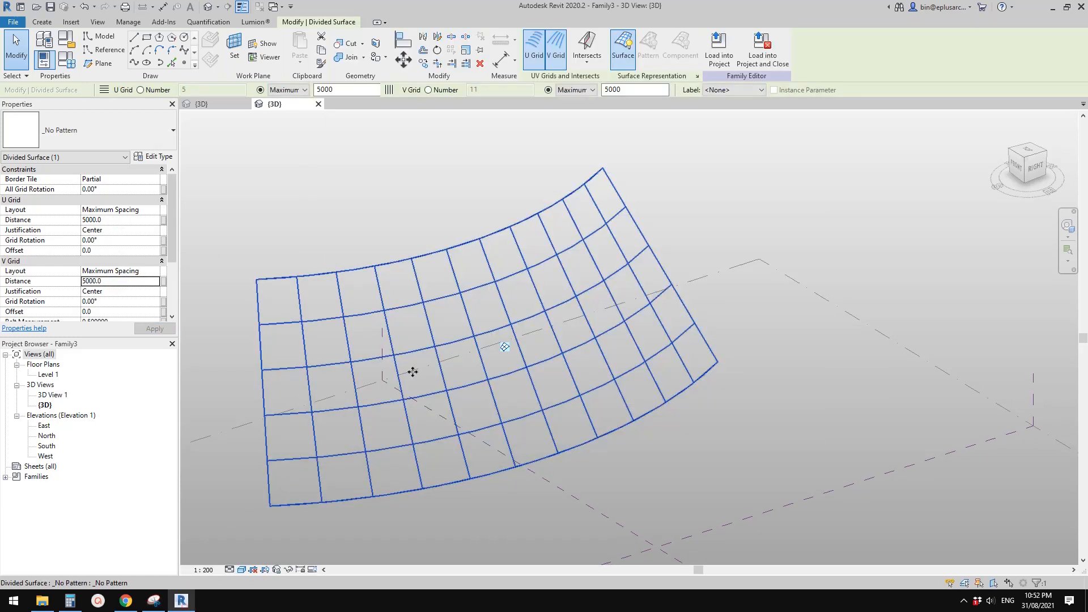
{"action": "left_click", "coordinate": [444, 294]}
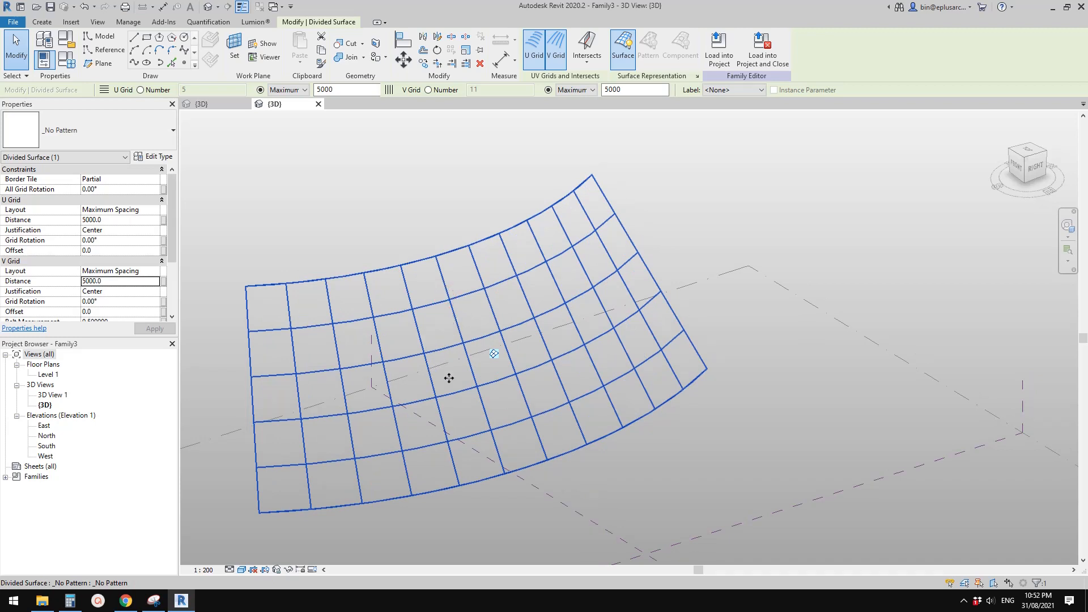
{"action": "left_click", "coordinate": [121, 189]}
{"action": "type", "text": "4"}
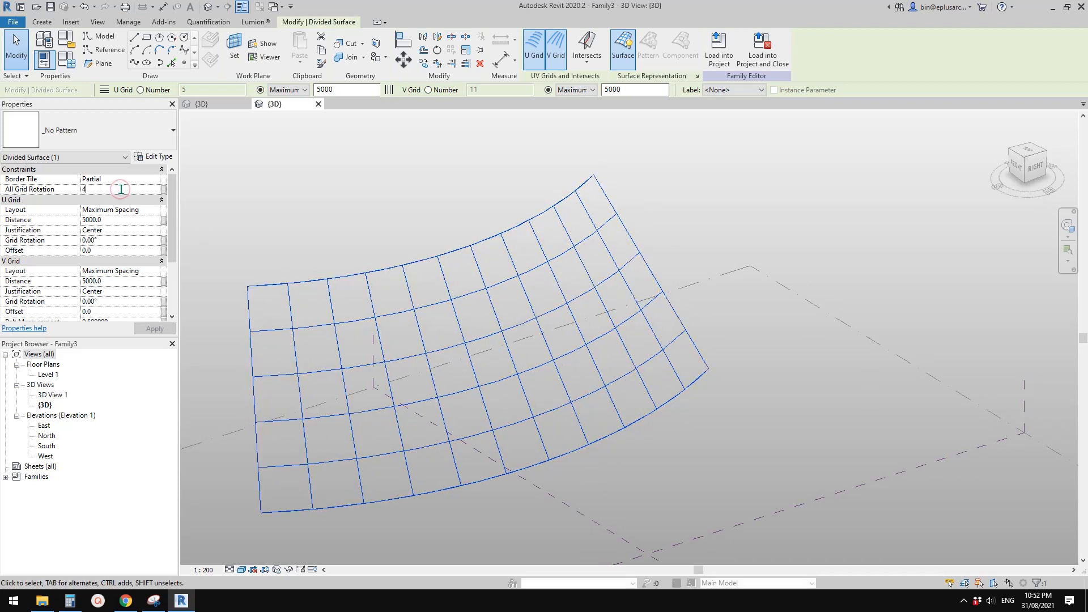
{"action": "type", "text": "5"}
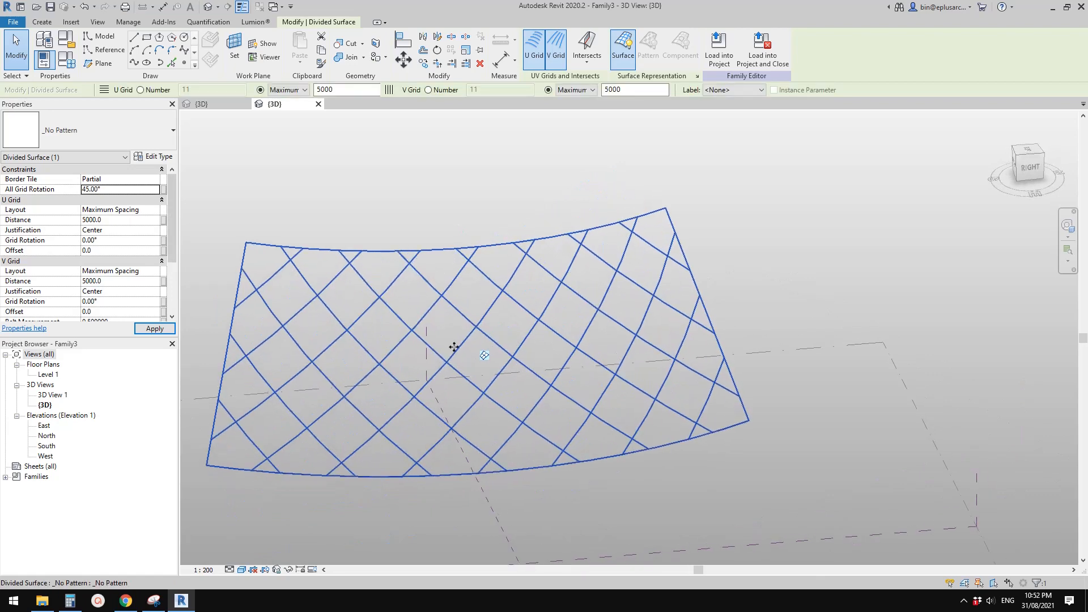
- Compare the grid with the annotated photo in the Snipping Tool, and in Revit set the U Grid Rotation to 10° and V Grid Rotation to -10°
{"action": "middle_click_drag", "start_coordinate": [454, 347], "coordinate": [447, 320], "text": "shift"}
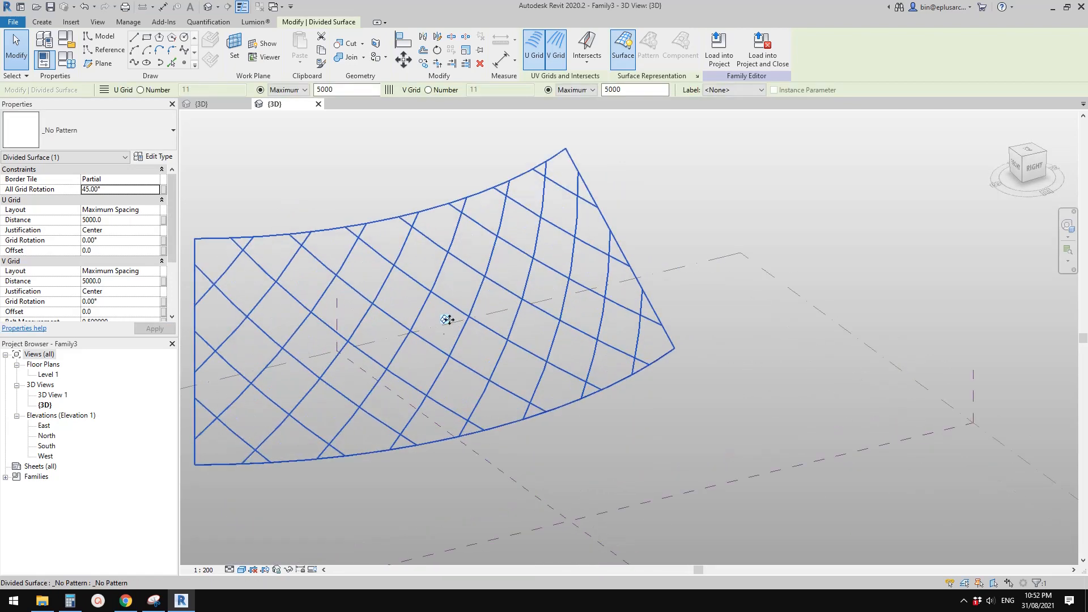
{"action": "left_click", "coordinate": [154, 601]}
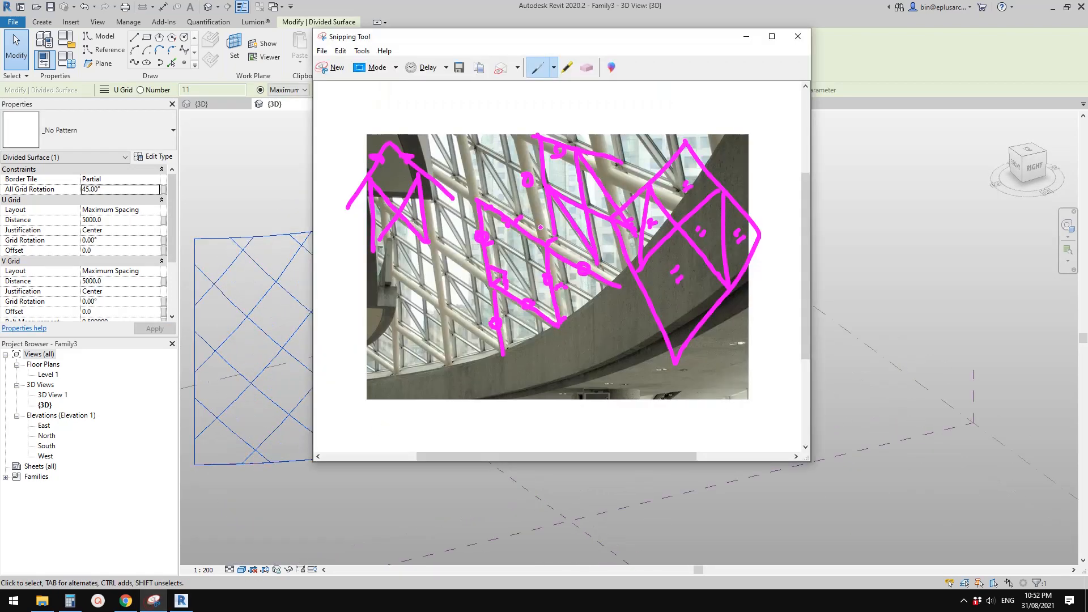
{"action": "left_click", "coordinate": [190, 603]}
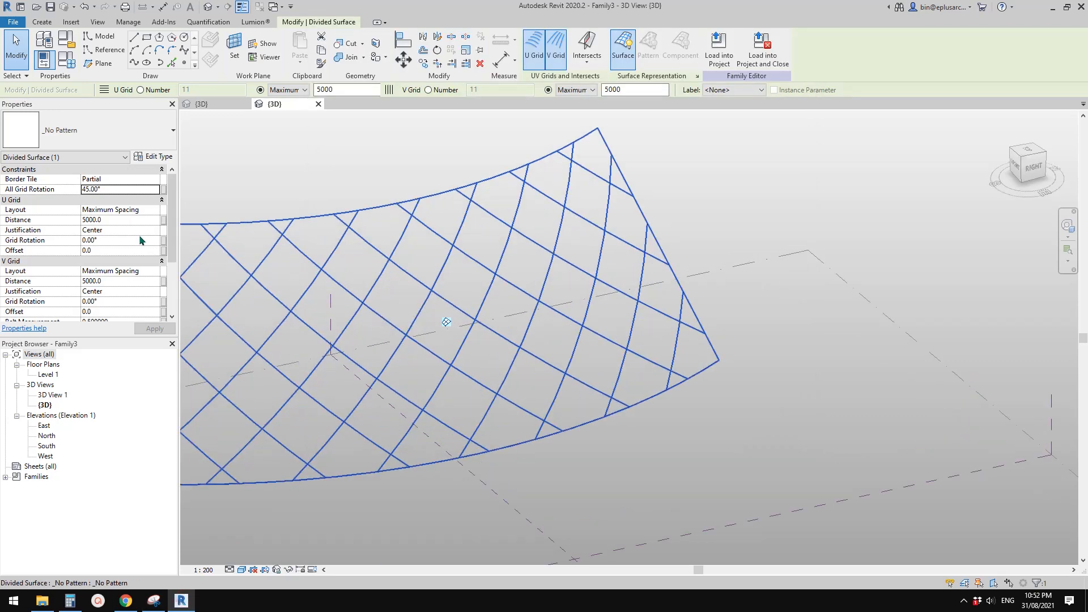
{"action": "left_click", "coordinate": [118, 220]}
{"action": "left_click", "coordinate": [117, 240]}
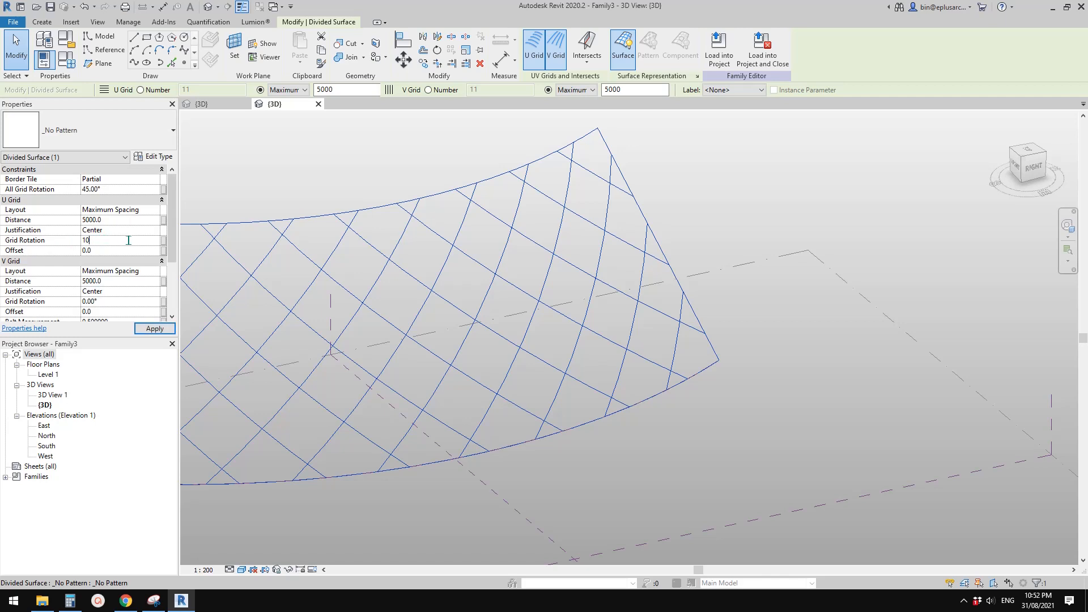
{"action": "left_click", "coordinate": [117, 302]}
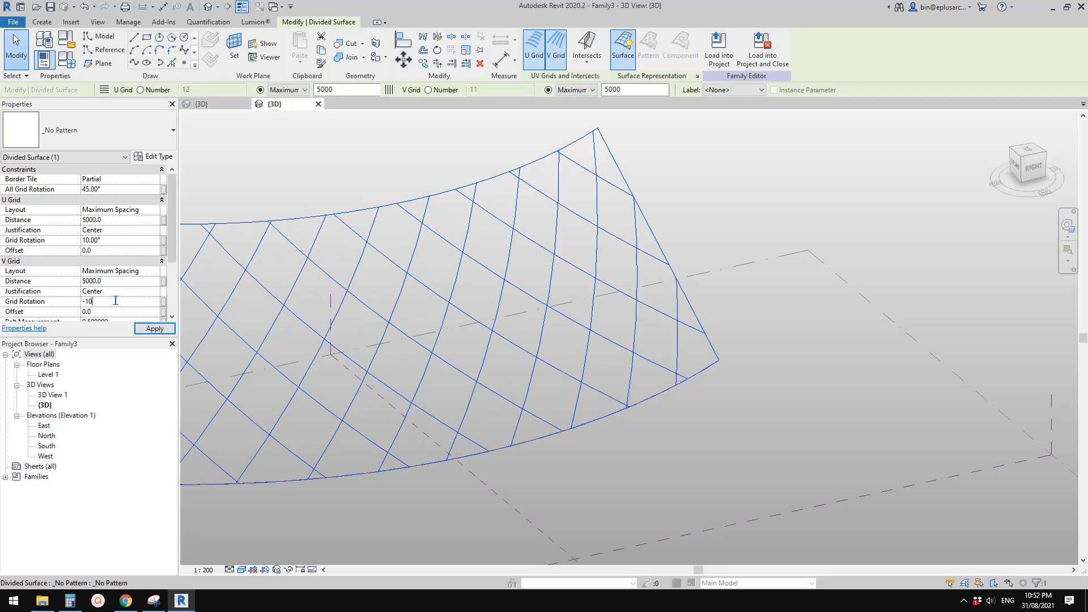
{"action": "key", "text": "Return"}
{"action": "middle_click_drag", "start_coordinate": [469, 275], "coordinate": [452, 323], "text": "shift"}
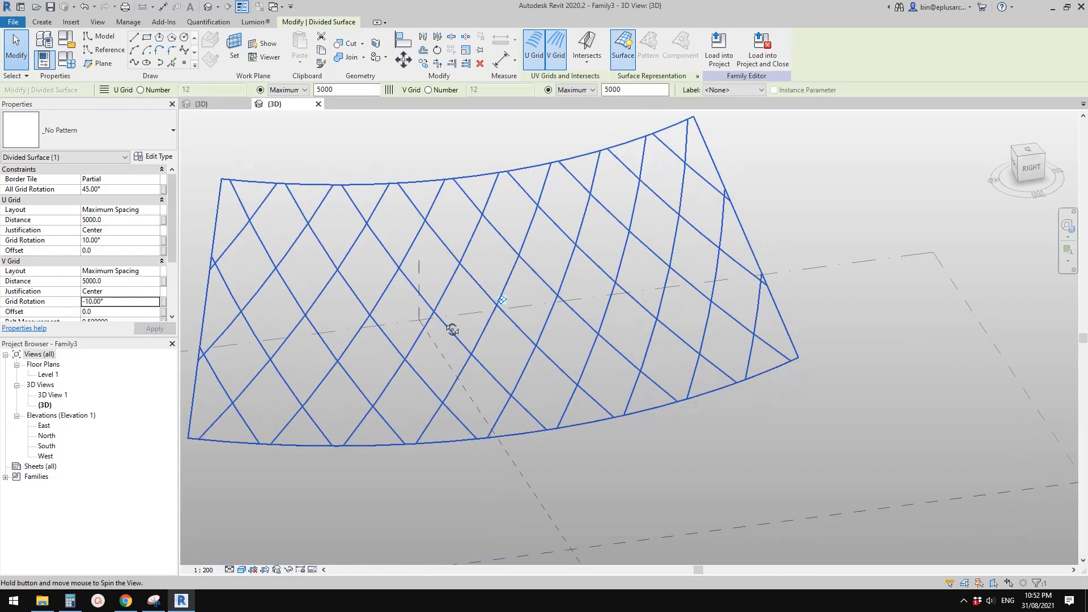
- Set the divided surface's V Grid Rotation to -15° and its U Grid Rotation to 15°
{"action": "left_click", "coordinate": [124, 301]}
{"action": "type", "text": "-15"}
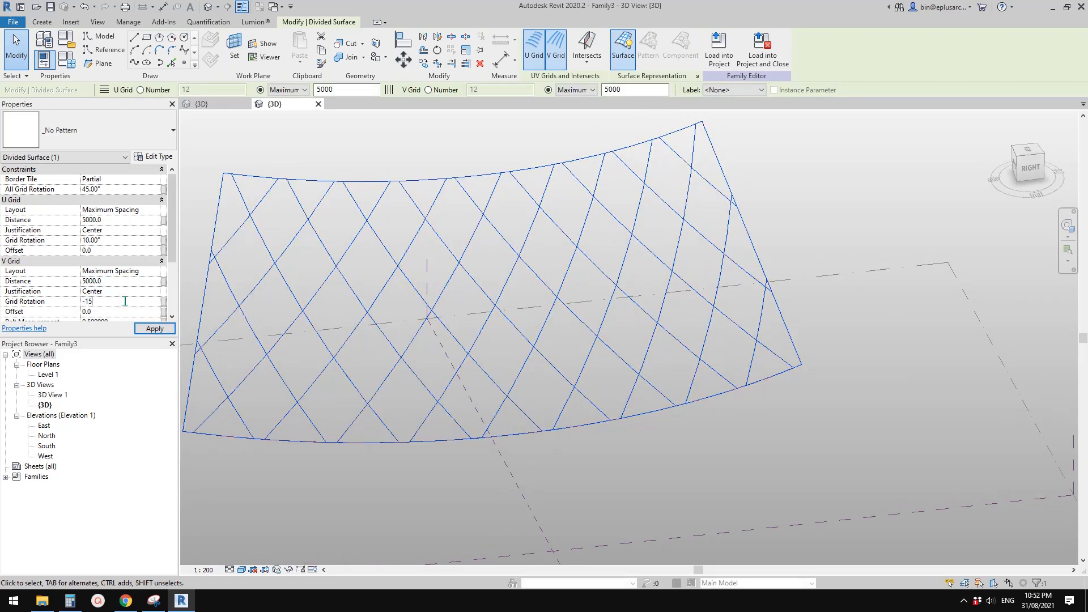
{"action": "left_click", "coordinate": [132, 241]}
{"action": "middle_click_drag", "start_coordinate": [443, 255], "coordinate": [352, 280]}
{"action": "middle_click_drag", "start_coordinate": [353, 280], "coordinate": [517, 272], "text": "shift"}
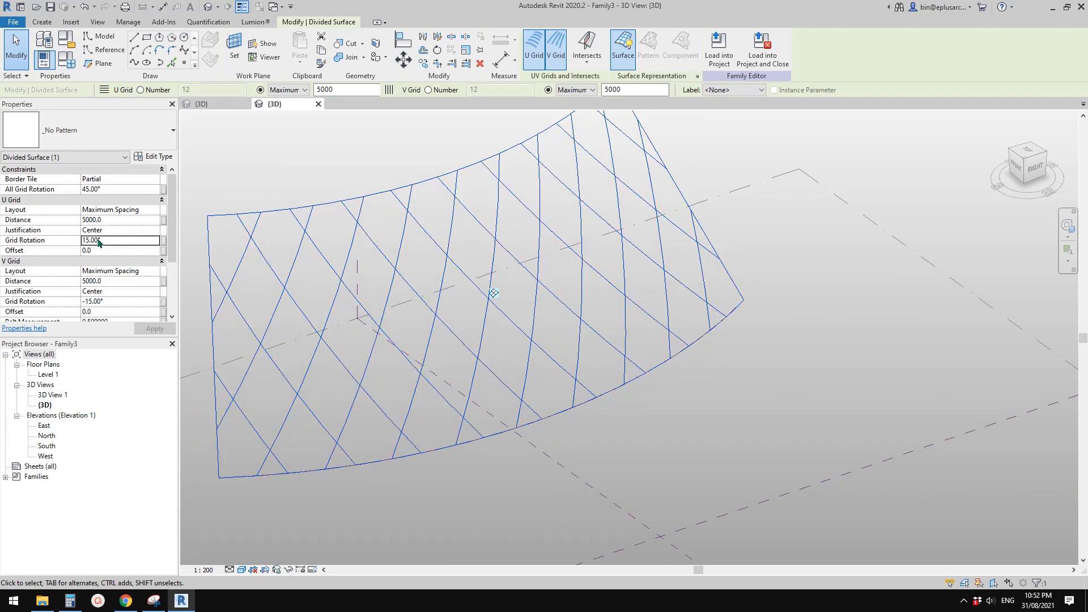
{"action": "scroll", "coordinate": [172, 215], "scroll_direction": "down", "scroll_amount": 1}
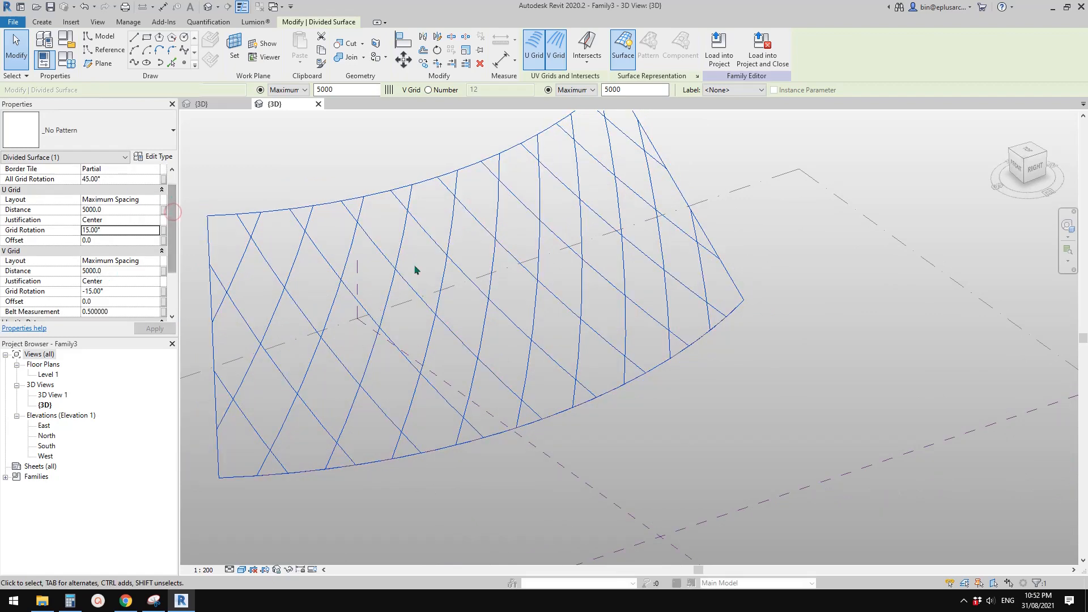
{"action": "middle_click_drag", "start_coordinate": [443, 271], "coordinate": [433, 280], "text": "shift"}
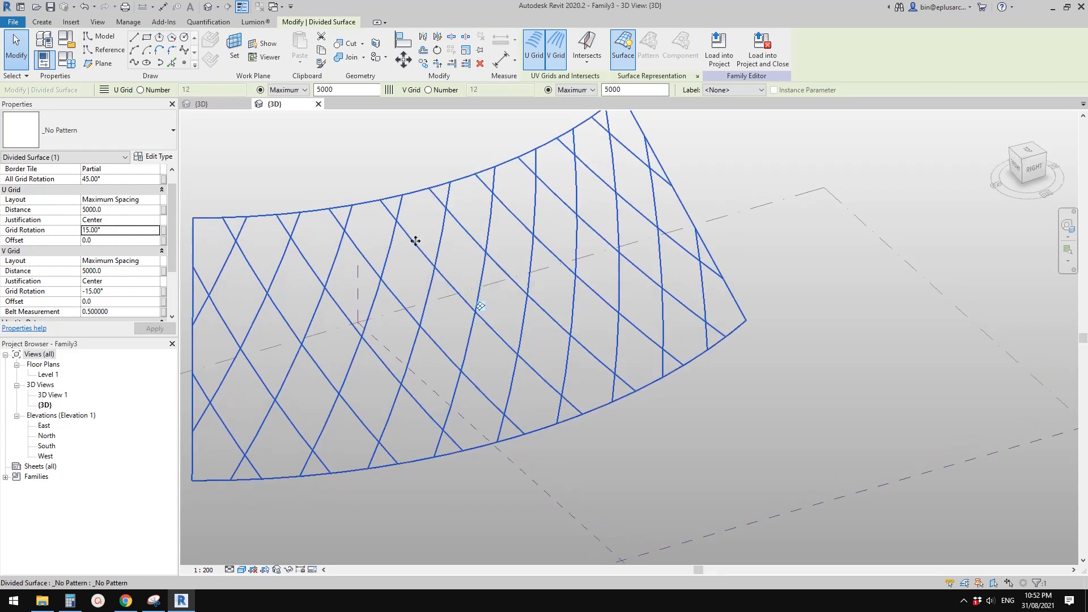
{"action": "middle_click_drag", "start_coordinate": [456, 303], "coordinate": [454, 292]}
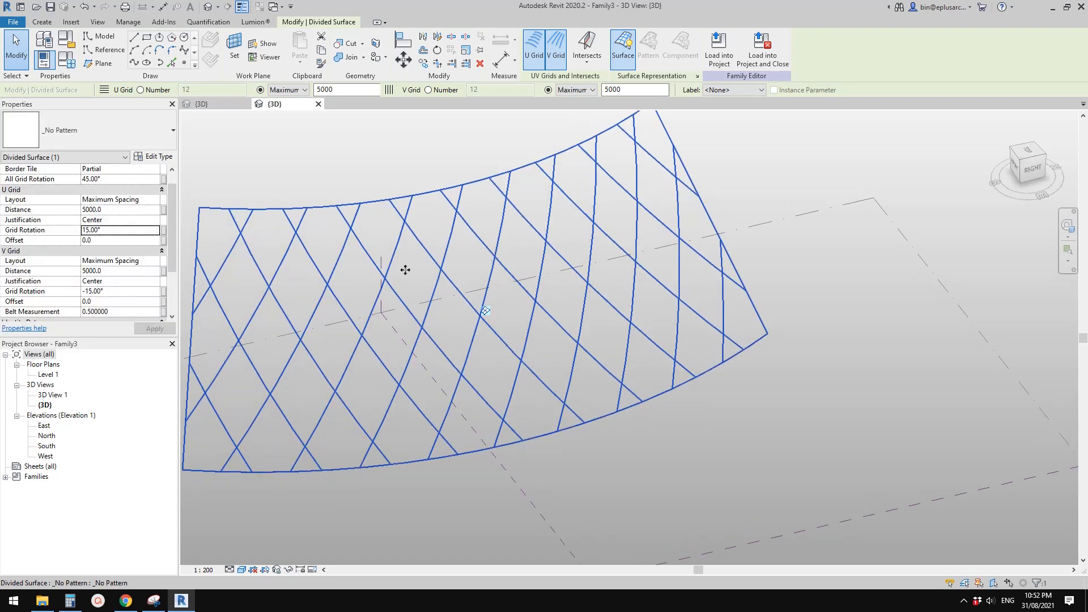
- Set both the U and V grid distances of the divided surface to 10000
{"action": "left_click", "coordinate": [119, 210]}
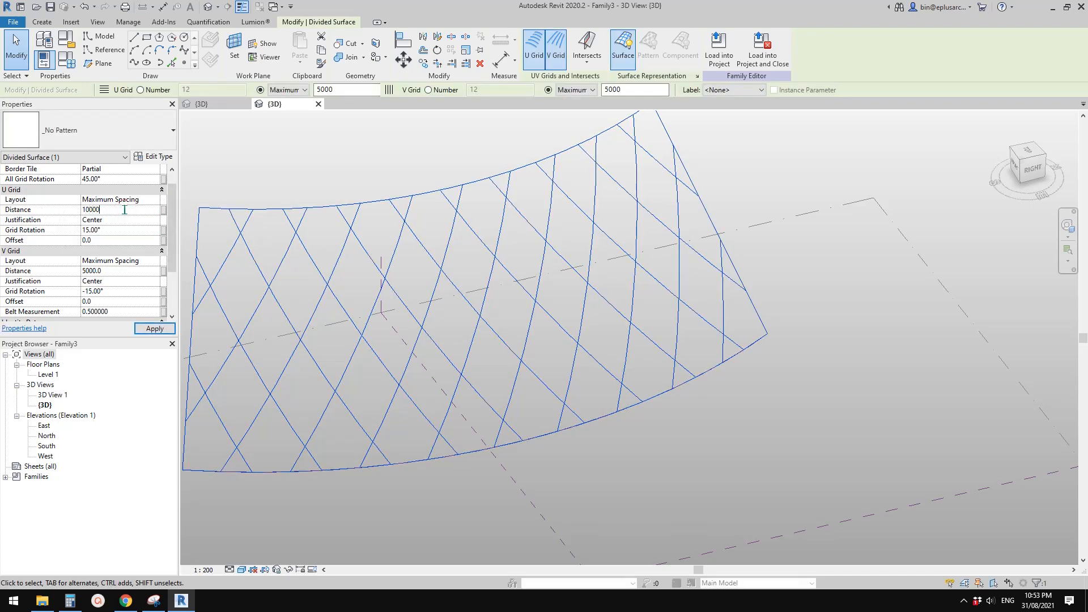
{"action": "left_click", "coordinate": [127, 272]}
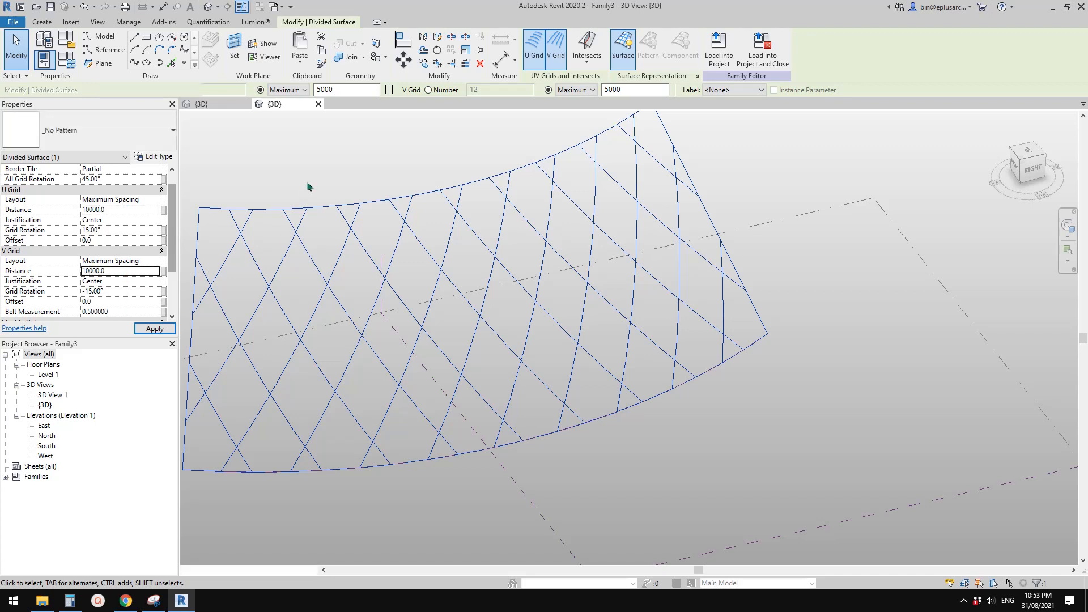
{"action": "scroll", "coordinate": [389, 253], "scroll_direction": "up", "scroll_amount": 3}
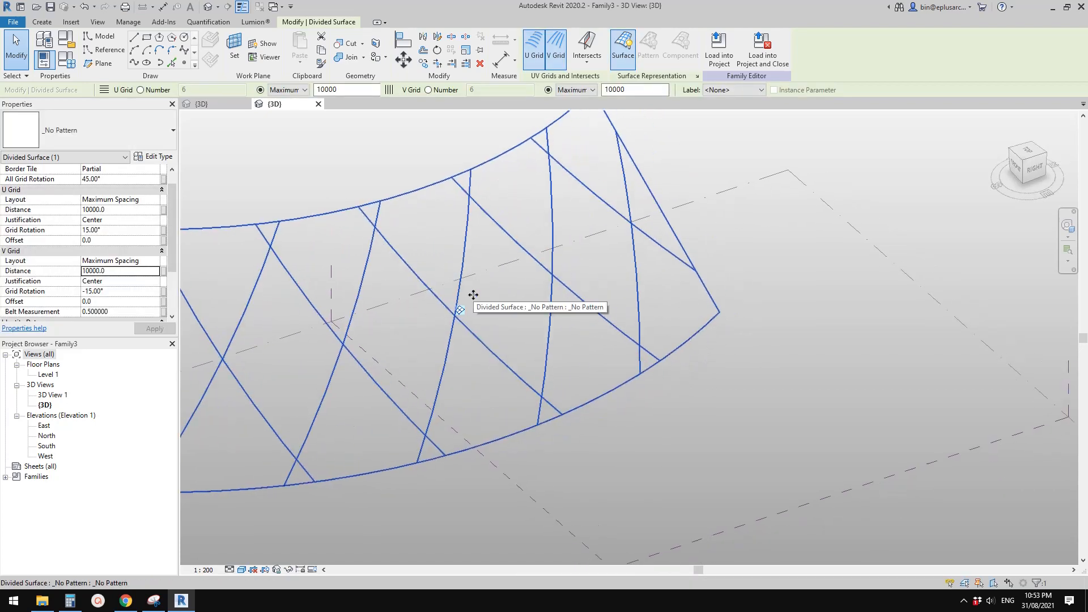
{"action": "scroll", "coordinate": [476, 292], "scroll_direction": "down", "scroll_amount": 3}
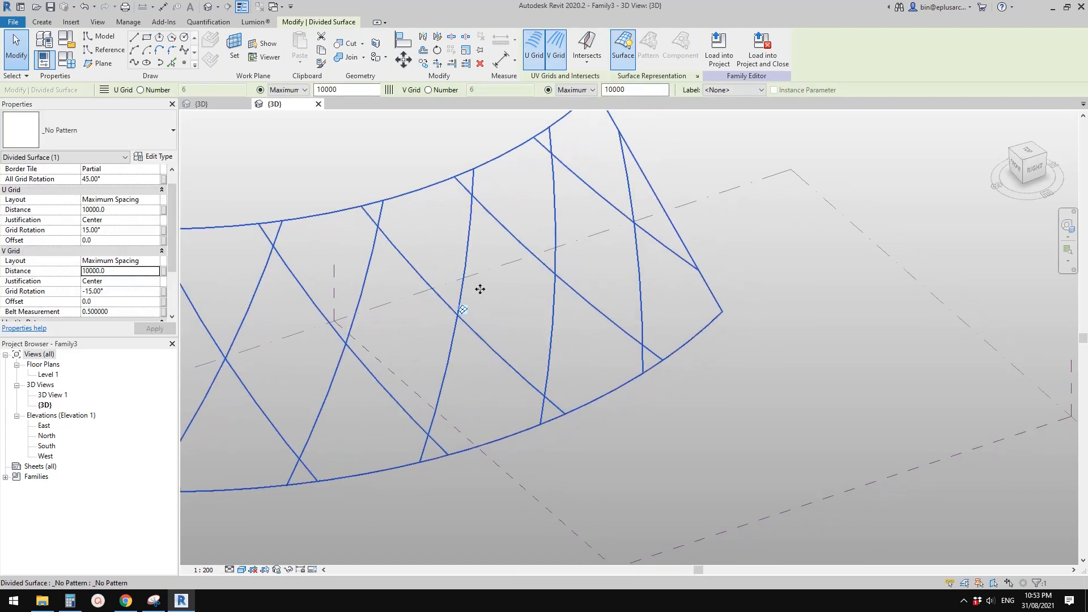
{"action": "left_click", "coordinate": [467, 258]}
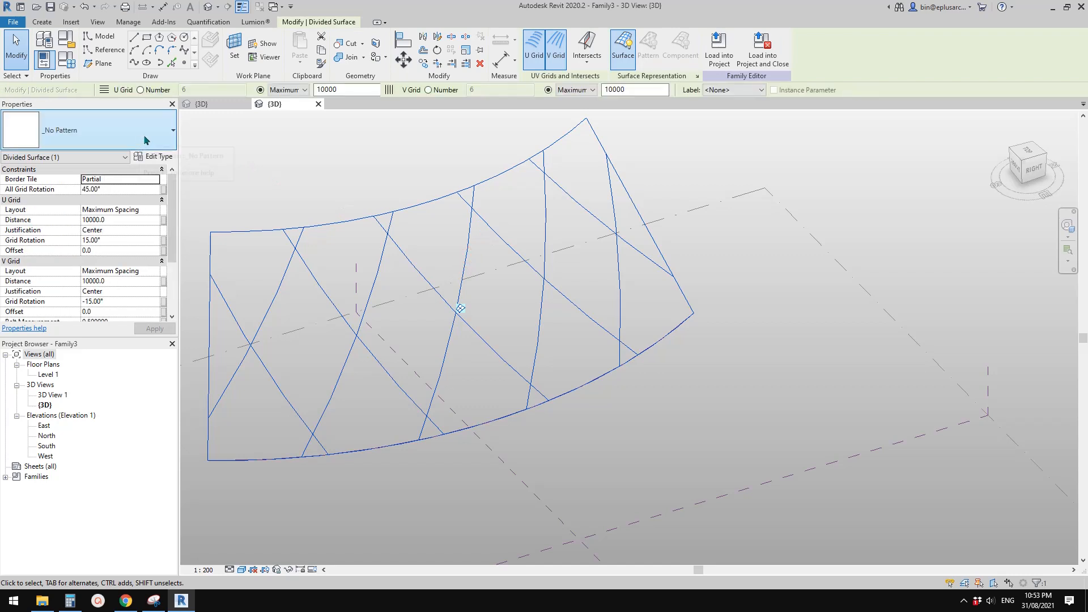
- Load the curtain panel family into the mass family and try to apply the Rectangle pattern's Family1 panel to the divided surface
{"action": "left_click", "coordinate": [201, 104]}
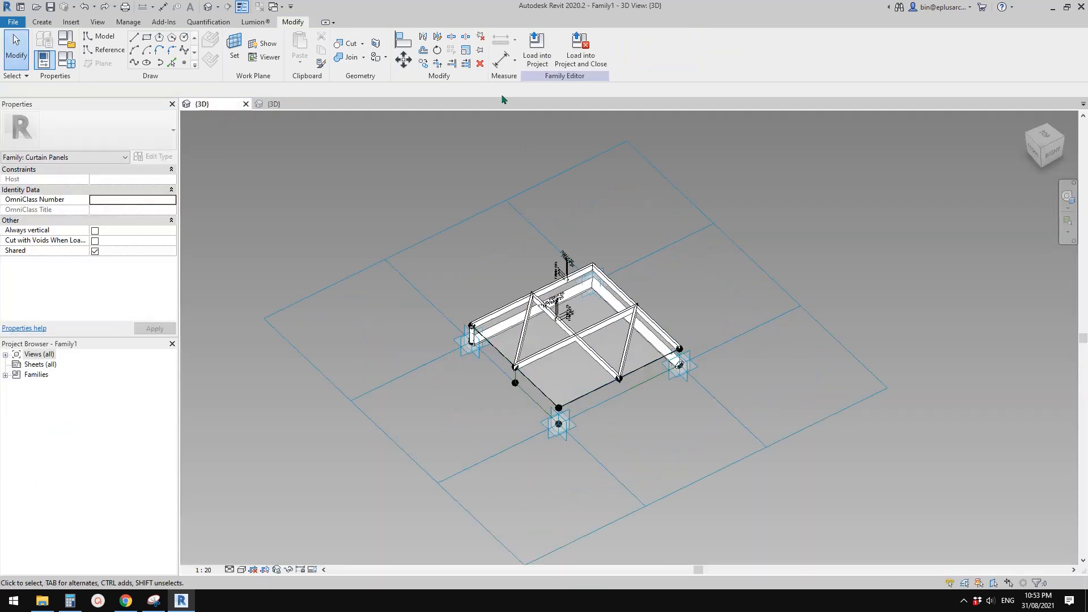
{"action": "key", "text": "ctrl+Tab"}
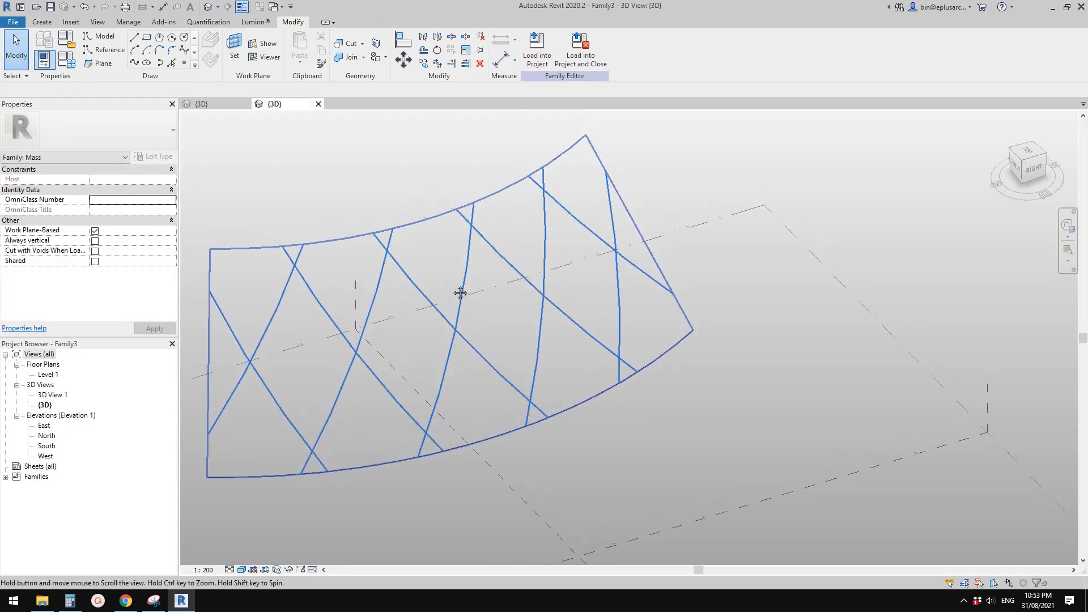
{"action": "left_click", "coordinate": [389, 243]}
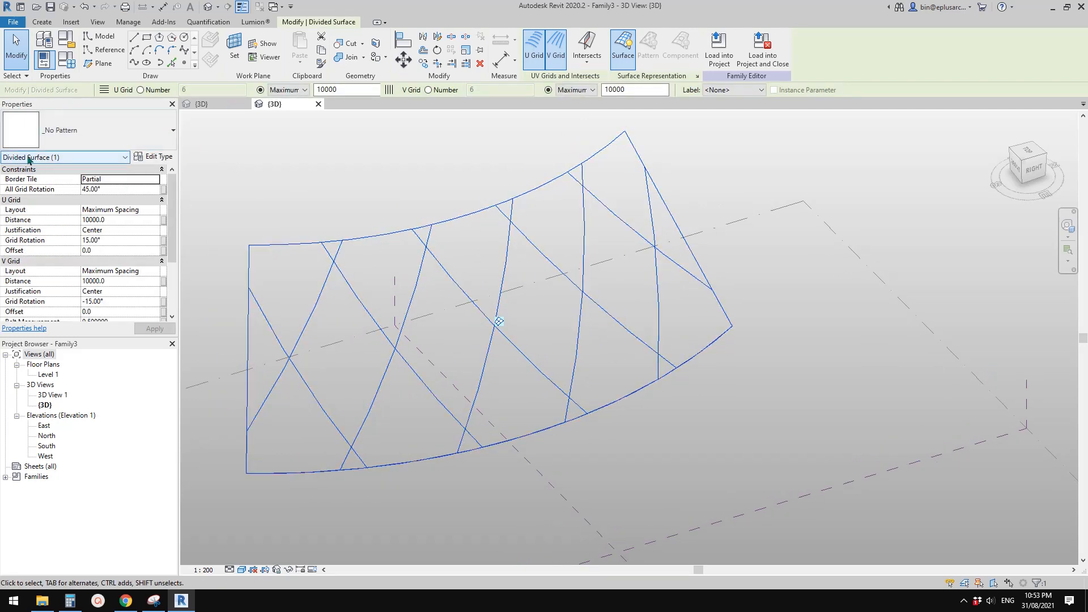
{"action": "left_click", "coordinate": [122, 138]}
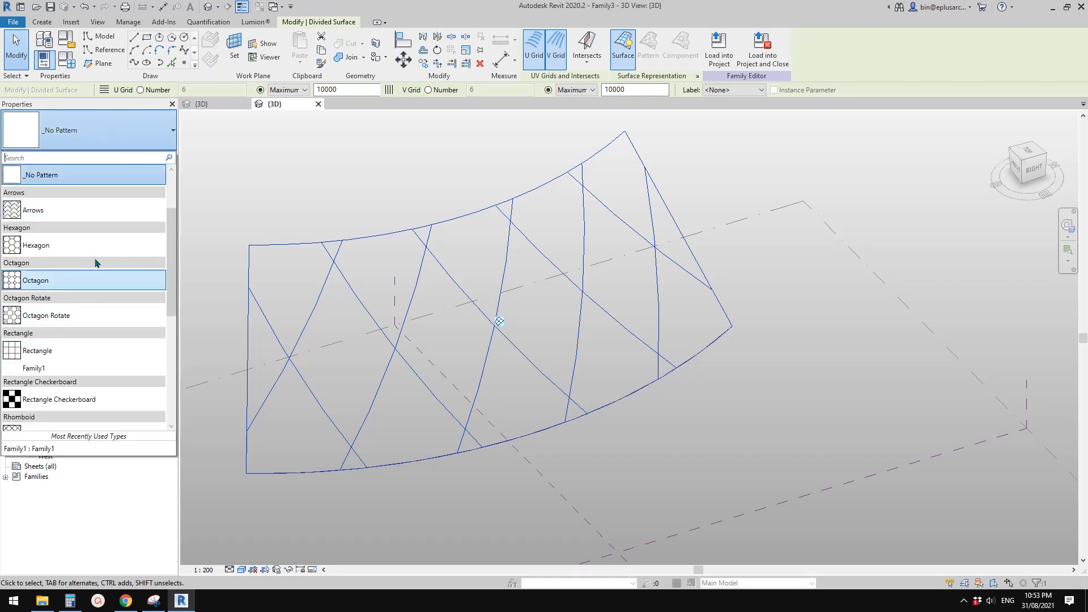
{"action": "mouse_move", "coordinate": [32, 356]}
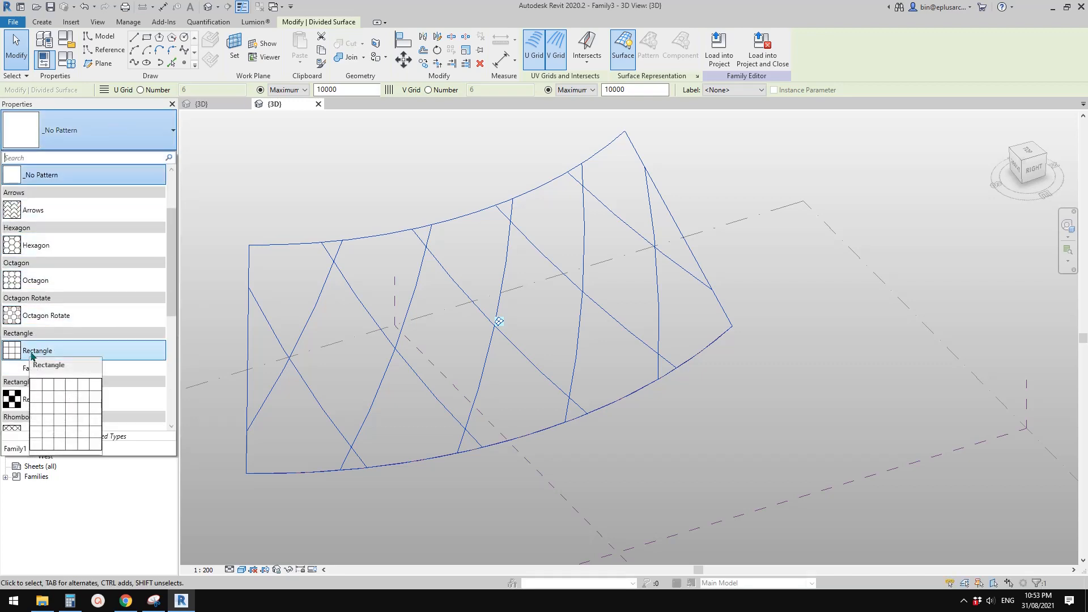
{"action": "left_click", "coordinate": [49, 369]}
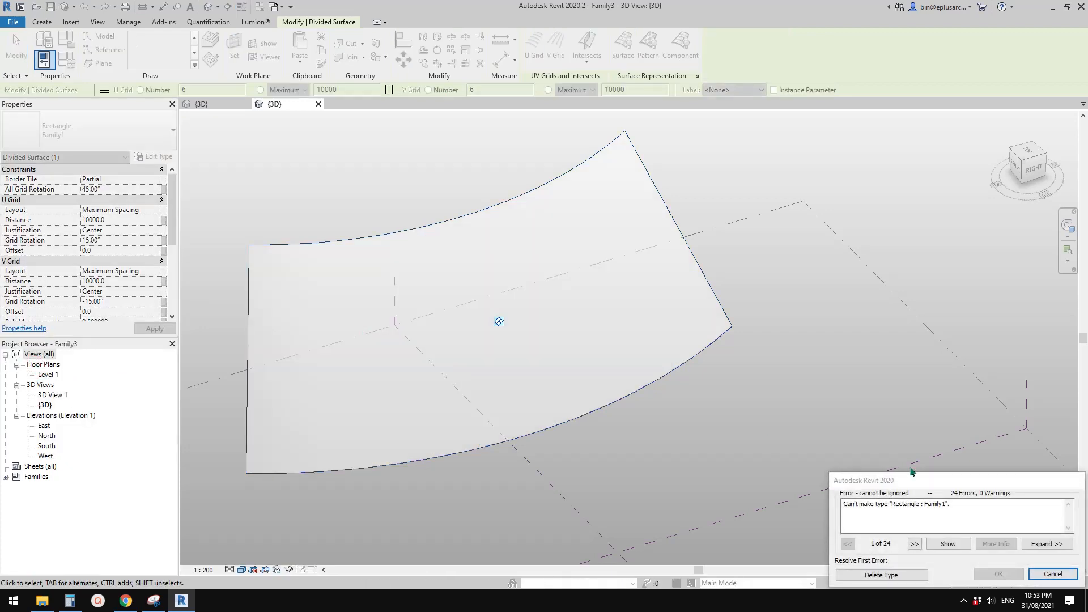
{"action": "mouse_move", "coordinate": [933, 480]}
{"action": "left_mouse_down"}
{"action": "mouse_move", "coordinate": [502, 250]}
{"action": "mouse_move", "coordinate": [559, 272]}
{"action": "left_mouse_up"}
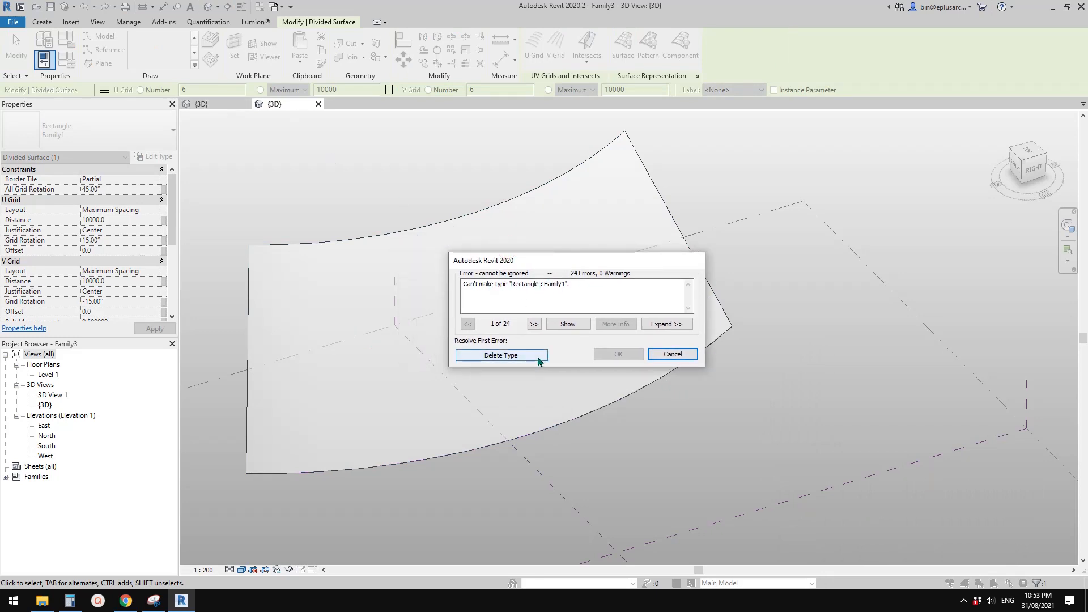
{"action": "left_click", "coordinate": [673, 354]}
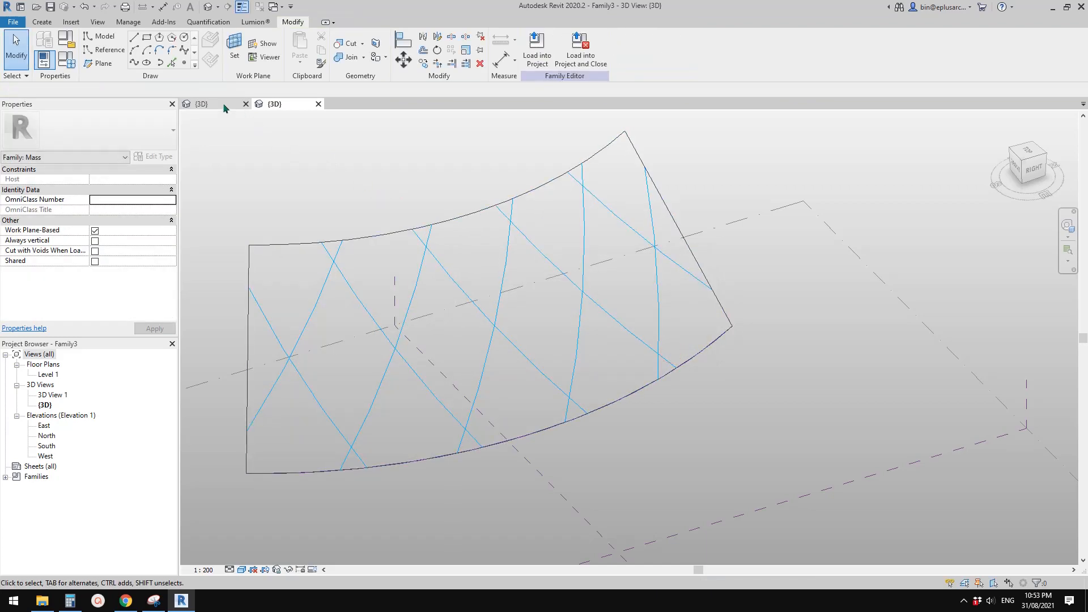
- In the curtain panel family, set the tile pattern grid's horizontal spacing to 2000 and vertical spacing to 4000
{"action": "left_click", "coordinate": [219, 107]}
{"action": "scroll", "coordinate": [375, 232], "scroll_direction": "down", "scroll_amount": 1}
{"action": "scroll", "coordinate": [535, 297], "scroll_direction": "up", "scroll_amount": 4}
{"action": "middle_click_drag", "start_coordinate": [553, 296], "coordinate": [464, 299], "text": "shift"}
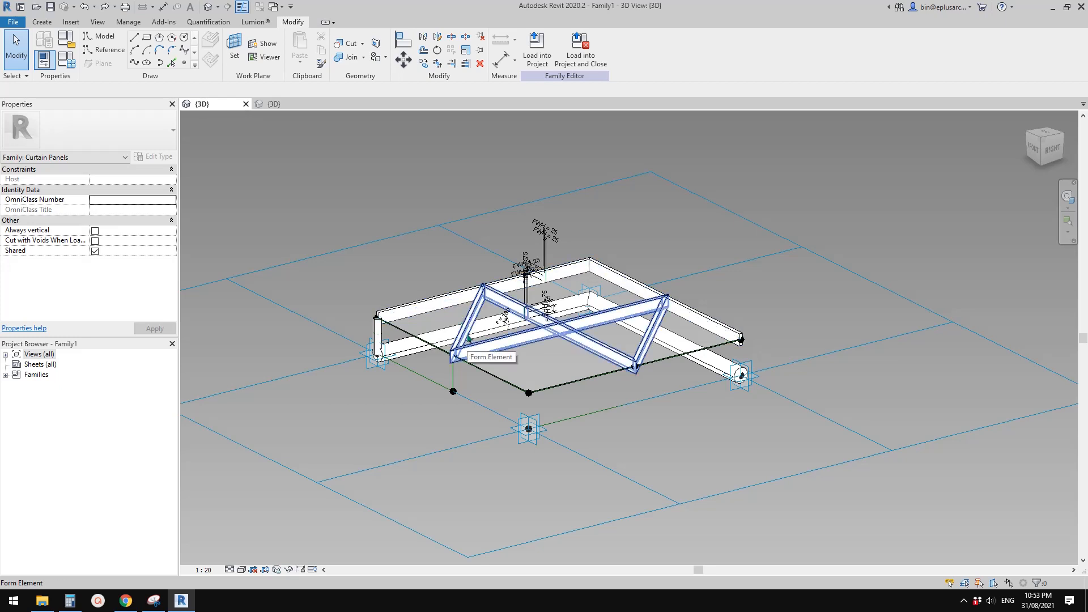
{"action": "scroll", "coordinate": [525, 337], "scroll_direction": "down", "scroll_amount": 2}
{"action": "middle_click_drag", "start_coordinate": [525, 336], "coordinate": [539, 363], "text": "shift"}
{"action": "middle_click_drag", "start_coordinate": [440, 281], "coordinate": [392, 268], "text": "shift"}
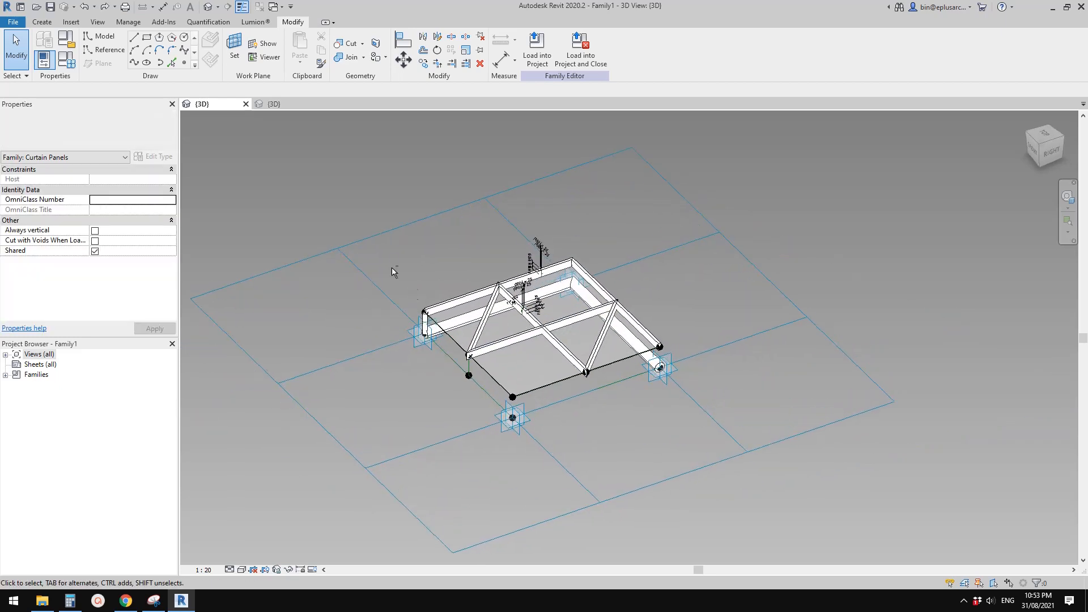
{"action": "left_click", "coordinate": [390, 231]}
{"action": "left_click", "coordinate": [120, 180]}
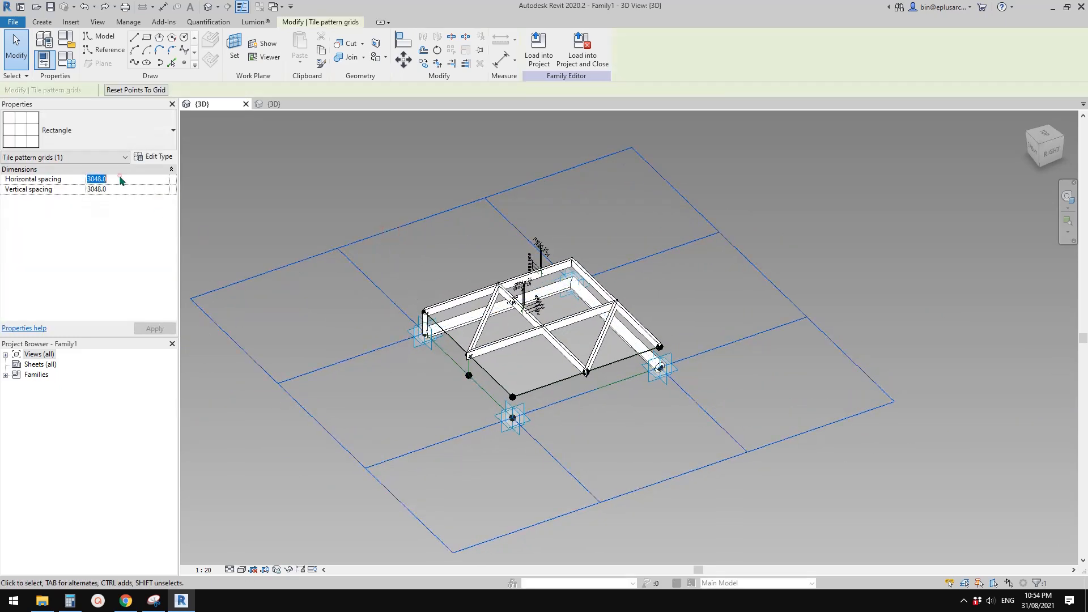
{"action": "type", "text": "2000"}
{"action": "left_click", "coordinate": [131, 190]}
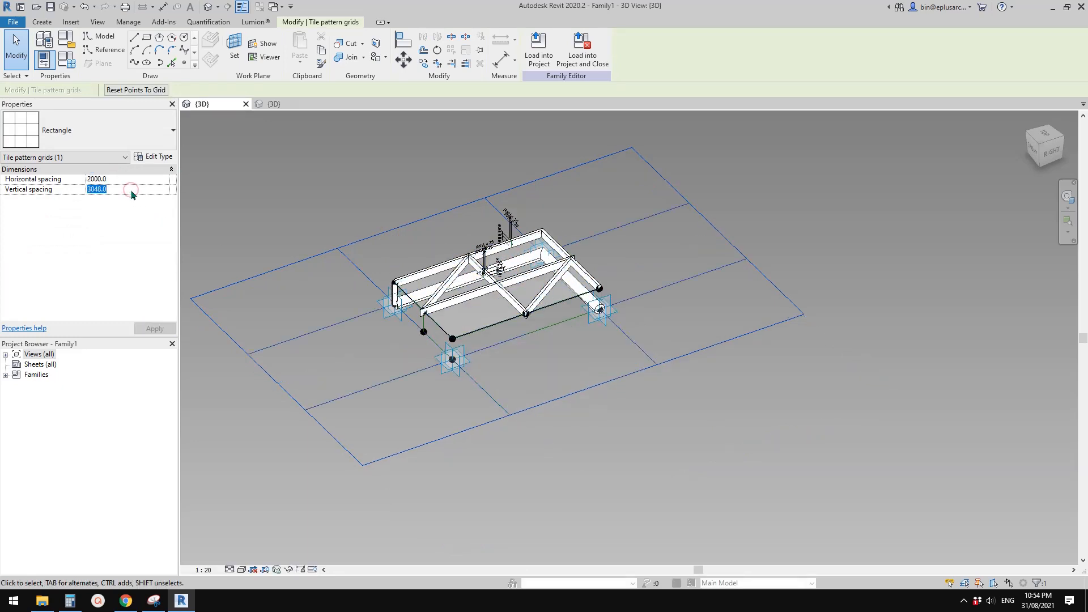
{"action": "type", "text": "4000"}
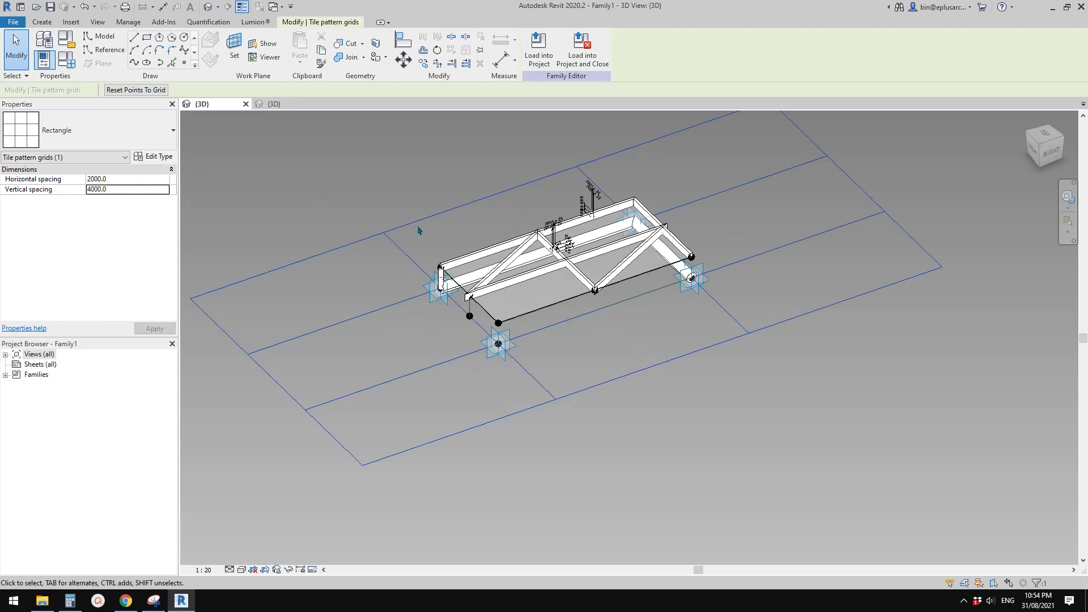
- Examine the resized panel's upper frame and round lower tubes in 3D and in a close front view
{"action": "middle_click_drag", "start_coordinate": [419, 230], "coordinate": [466, 273], "text": "shift"}
{"action": "scroll", "coordinate": [564, 287], "scroll_direction": "up", "scroll_amount": 2}
{"action": "left_click", "coordinate": [643, 328]}
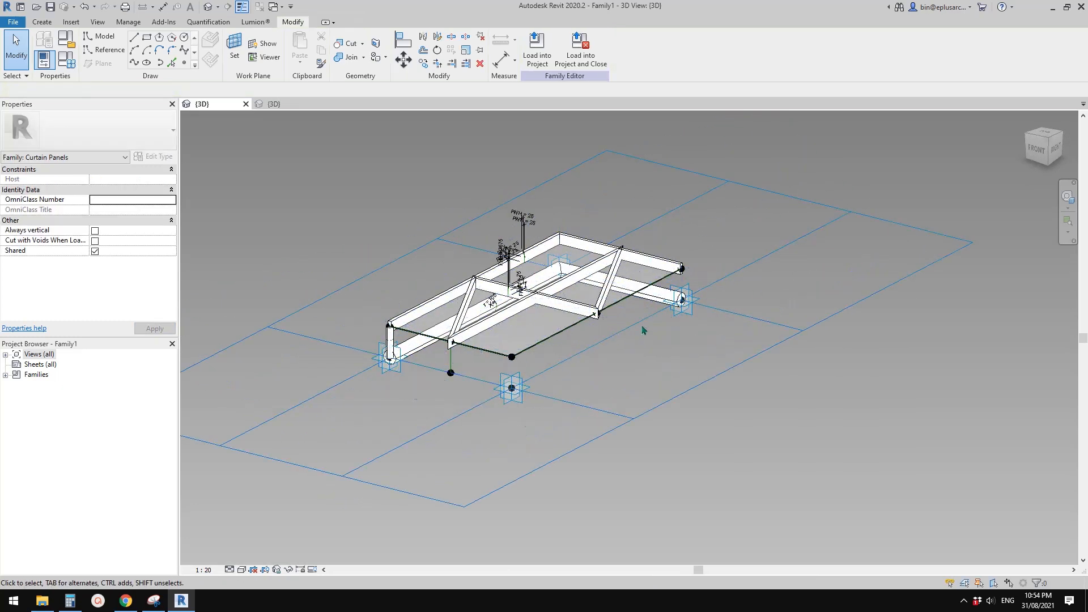
{"action": "middle_click_drag", "start_coordinate": [644, 329], "coordinate": [429, 263], "text": "shift"}
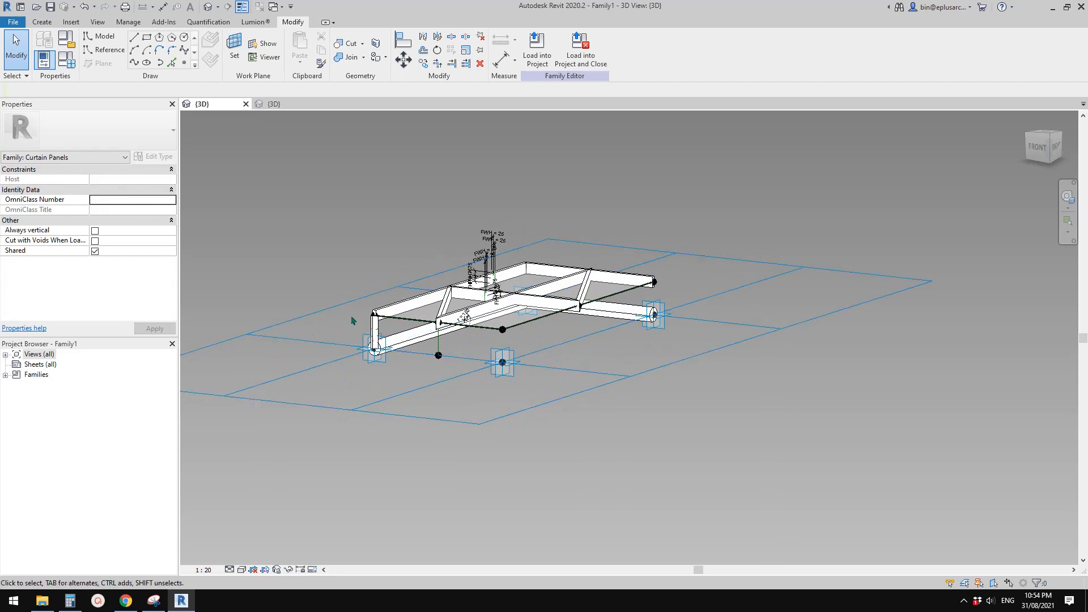
{"action": "scroll", "coordinate": [481, 309], "scroll_direction": "down", "scroll_amount": 1}
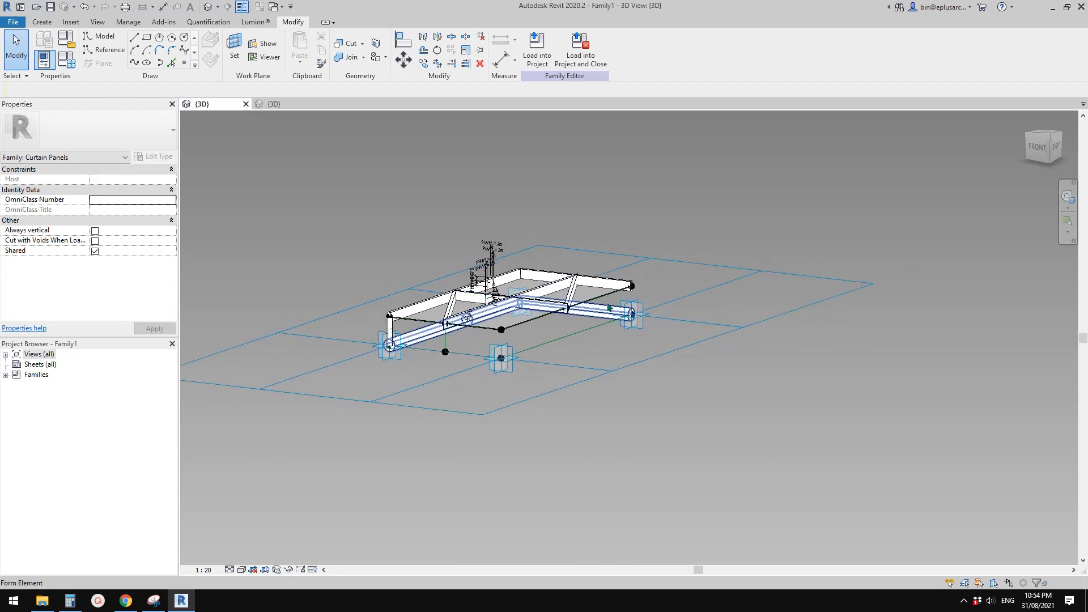
{"action": "middle_click_drag", "start_coordinate": [679, 291], "coordinate": [678, 294]}
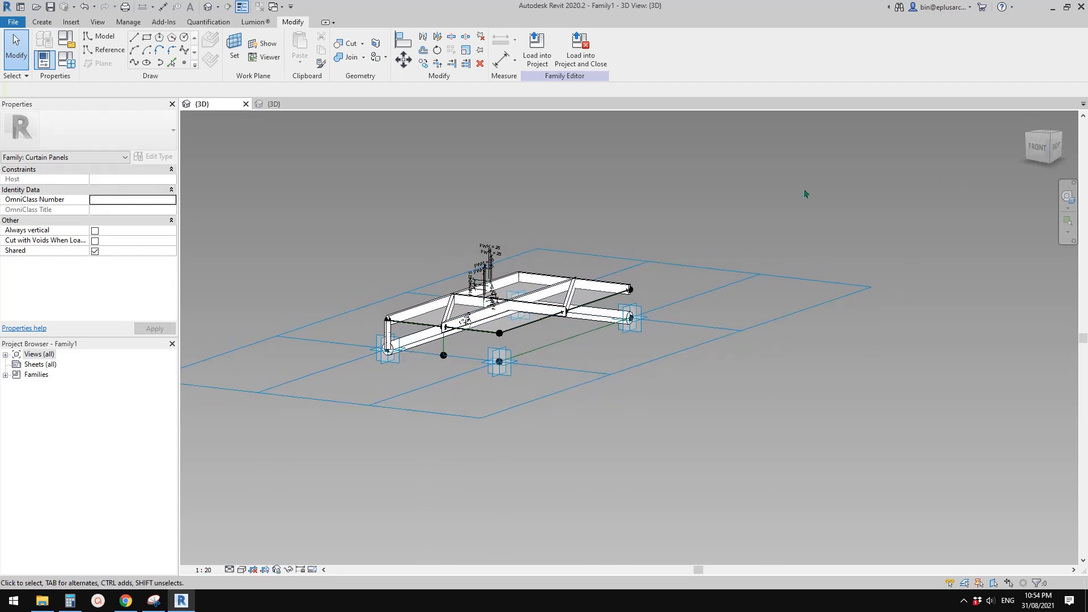
{"action": "left_click", "coordinate": [1038, 149]}
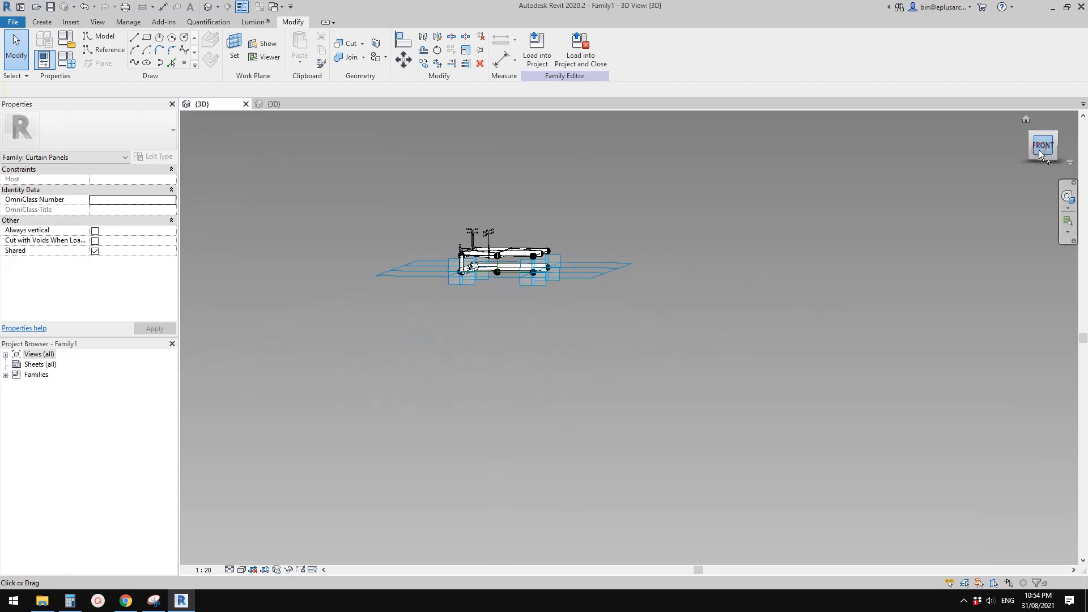
{"action": "scroll", "coordinate": [657, 357], "scroll_direction": "up", "scroll_amount": 7}
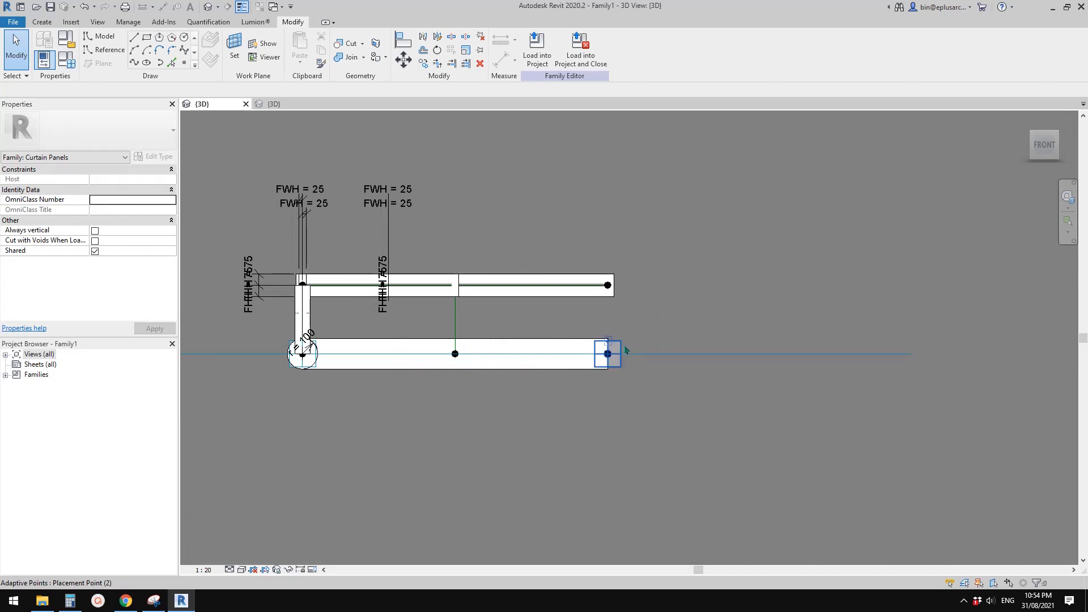
- Flex the panel in the front view by nudging adaptive points 2 and 1 upward and back in turn
{"action": "left_click", "coordinate": [624, 349]}
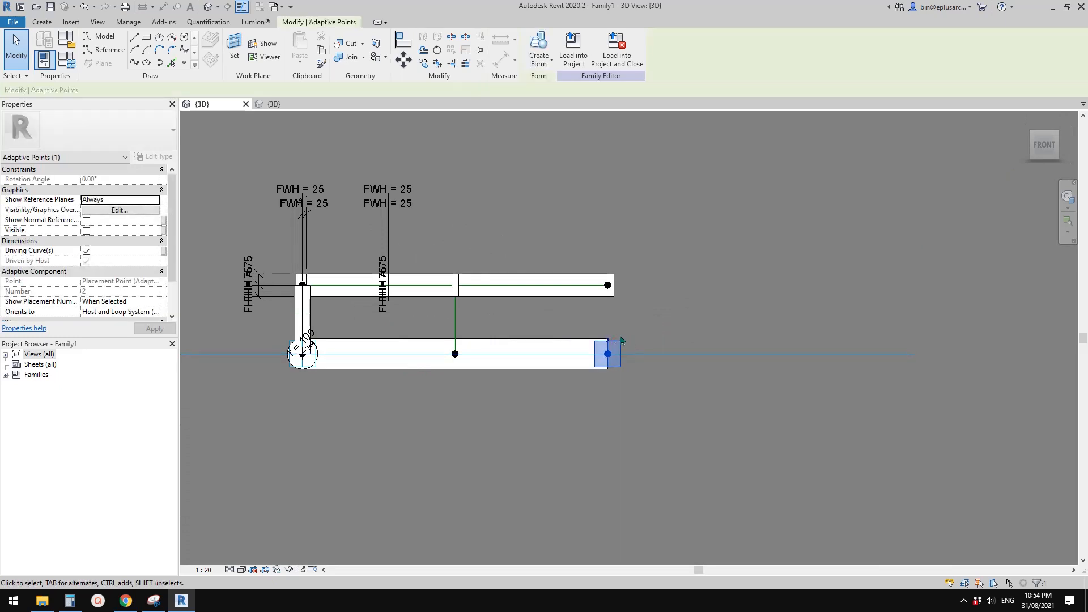
{"action": "key", "text": "Up"}
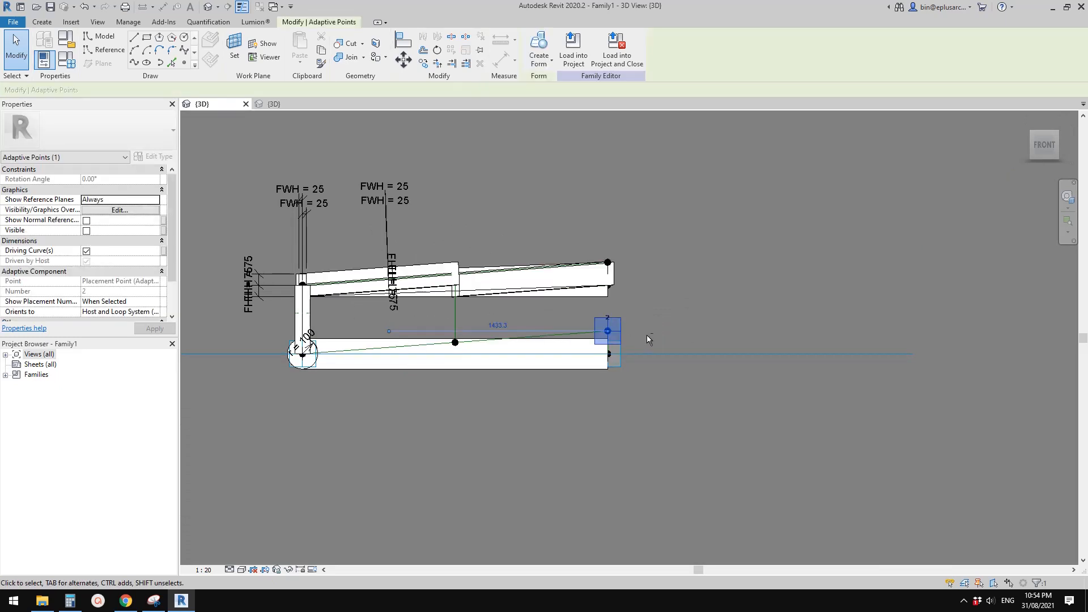
{"action": "key", "text": "Down"}
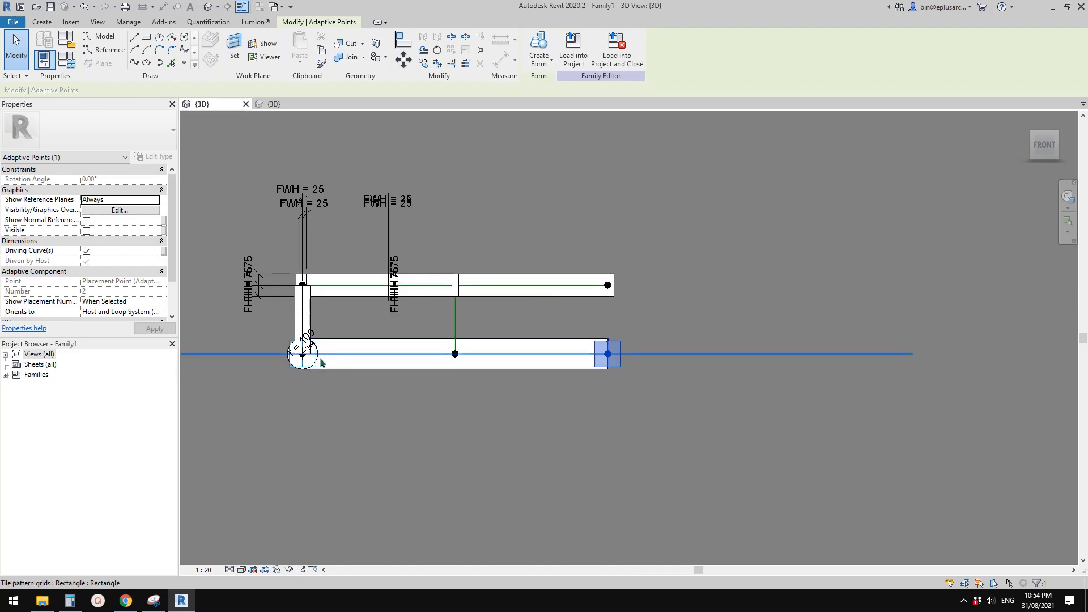
{"action": "left_click", "coordinate": [291, 370]}
{"action": "key", "text": "Up"}
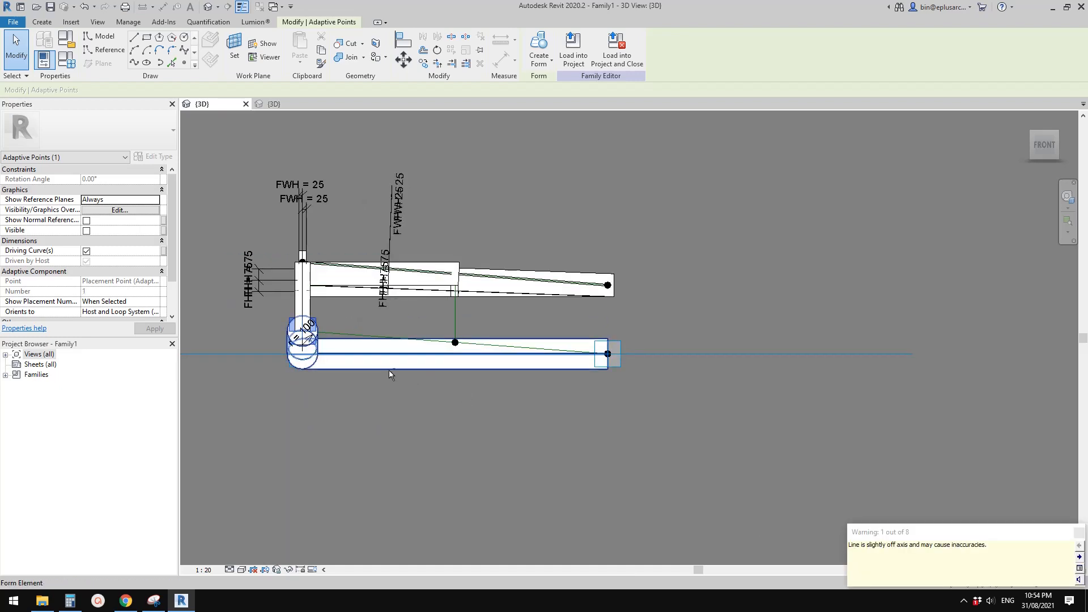
{"action": "key", "text": "Down"}
{"action": "scroll", "coordinate": [571, 300], "scroll_direction": "down", "scroll_amount": 4}
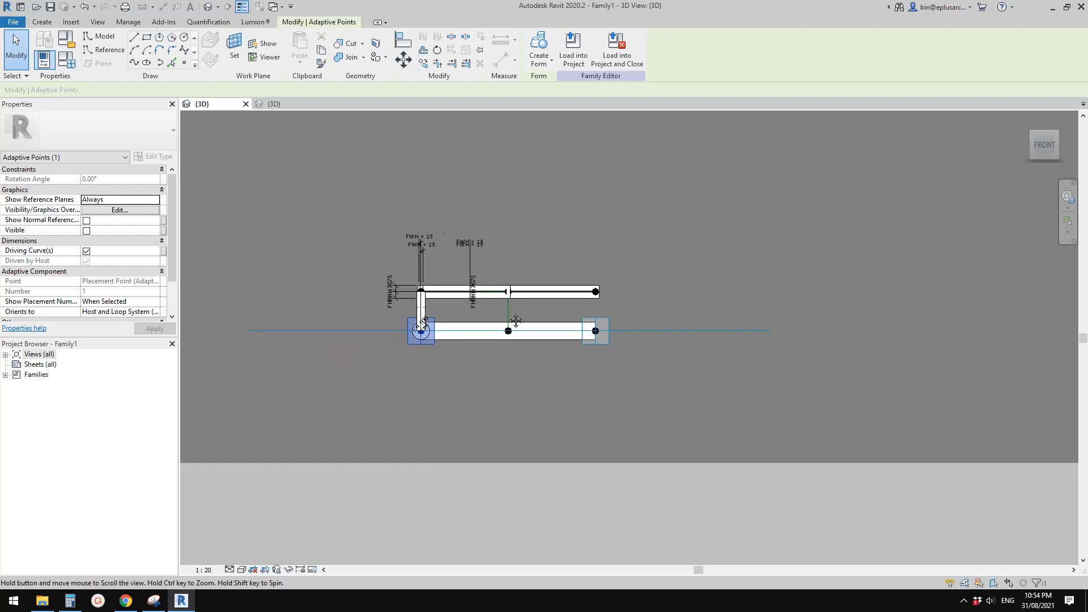
{"action": "left_click", "coordinate": [576, 306]}
- Delete the solid vertical round post at the panel's corner, keeping its circular reference profile
{"action": "middle_click_drag", "start_coordinate": [586, 319], "coordinate": [542, 348], "text": "shift"}
{"action": "scroll", "coordinate": [458, 333], "scroll_direction": "up", "scroll_amount": 1}
{"action": "scroll", "coordinate": [448, 317], "scroll_direction": "up", "scroll_amount": 4}
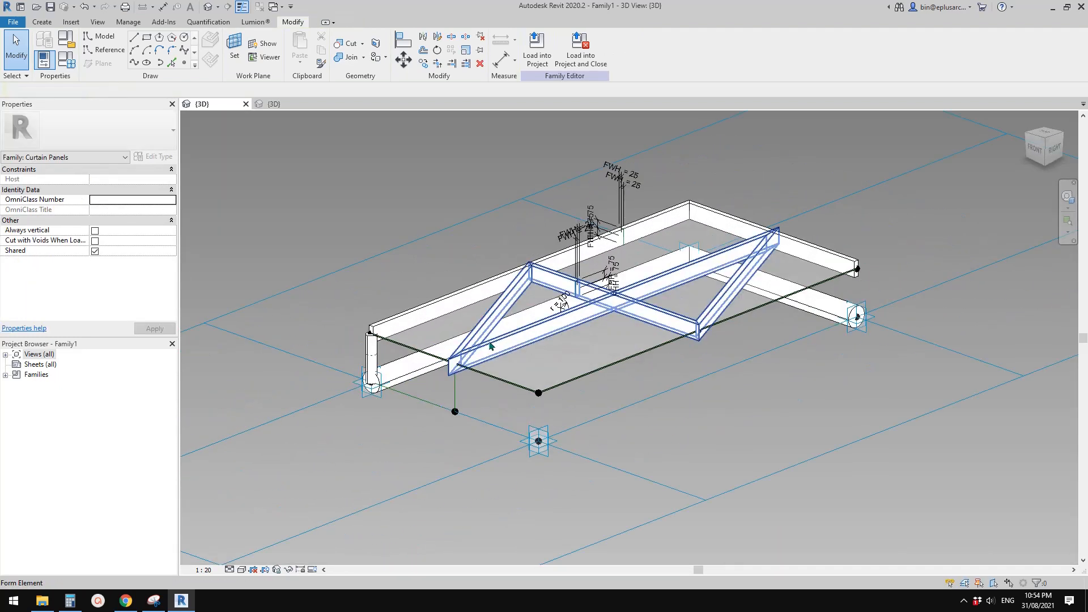
{"action": "middle_click_drag", "start_coordinate": [504, 341], "coordinate": [539, 339]}
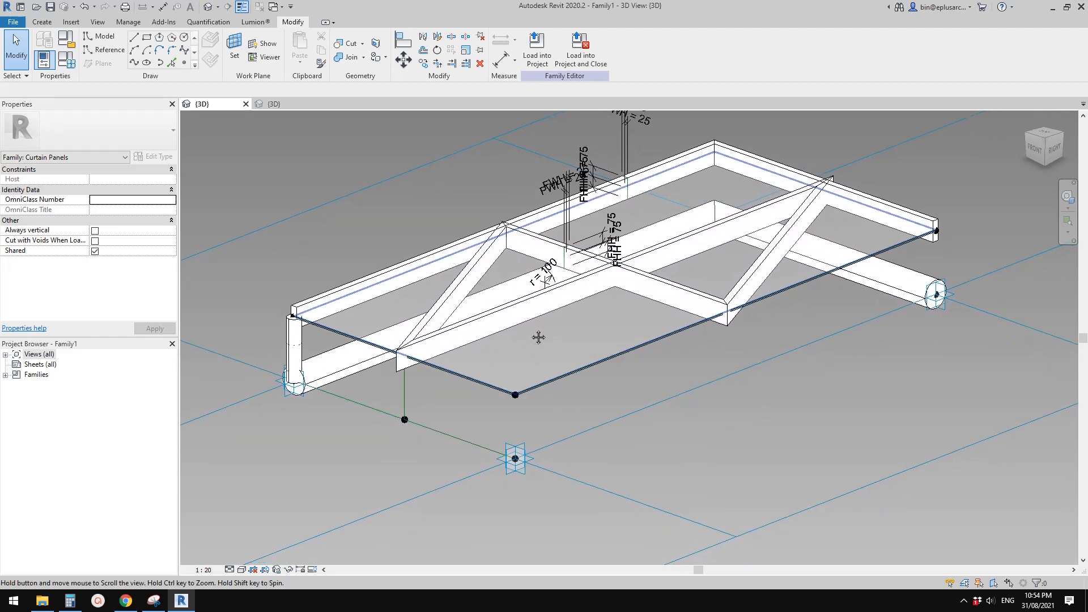
{"action": "scroll", "coordinate": [300, 343], "scroll_direction": "up", "scroll_amount": 1}
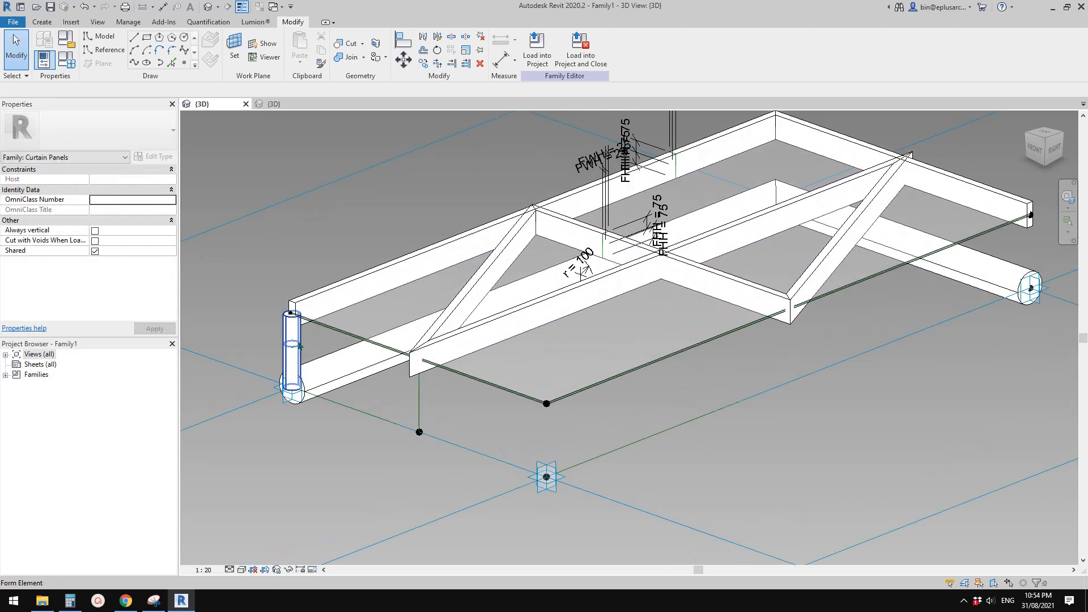
{"action": "scroll", "coordinate": [299, 345], "scroll_direction": "up", "scroll_amount": 3}
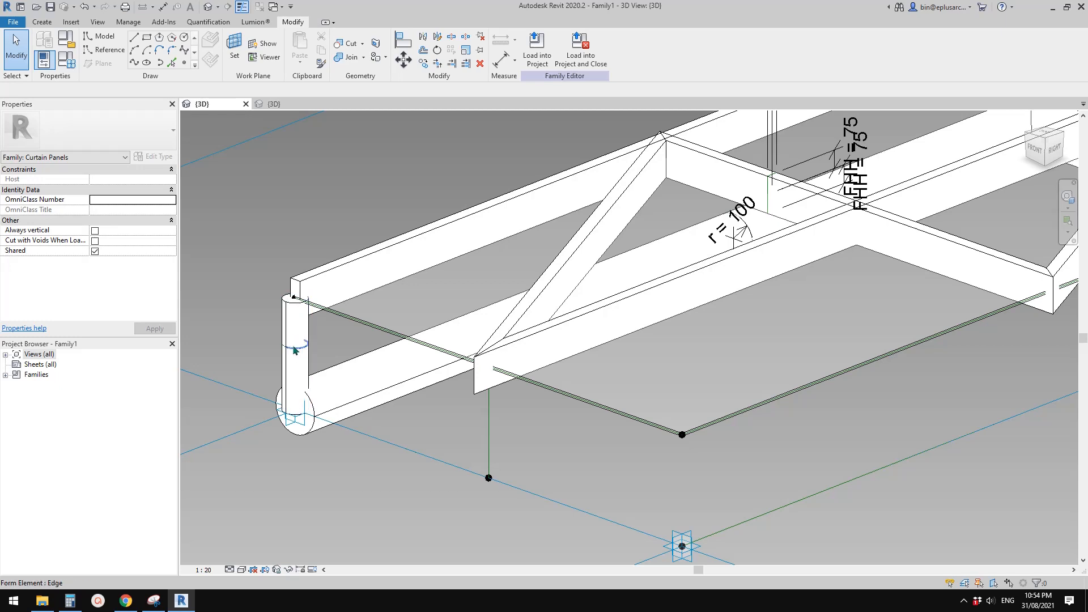
{"action": "scroll", "coordinate": [317, 344], "scroll_direction": "up", "scroll_amount": 2}
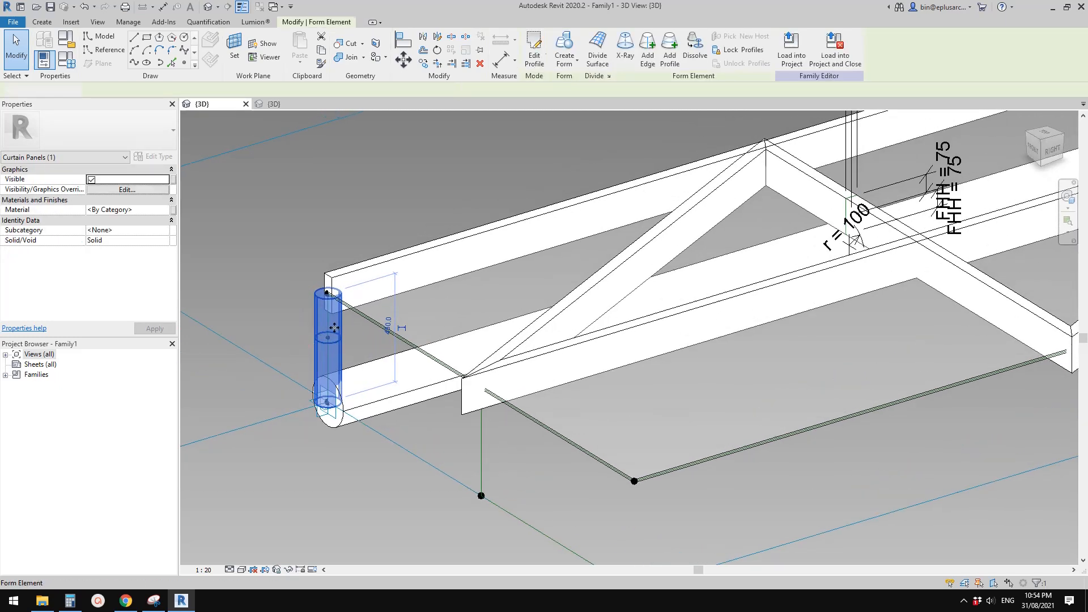
{"action": "left_click", "coordinate": [332, 341]}
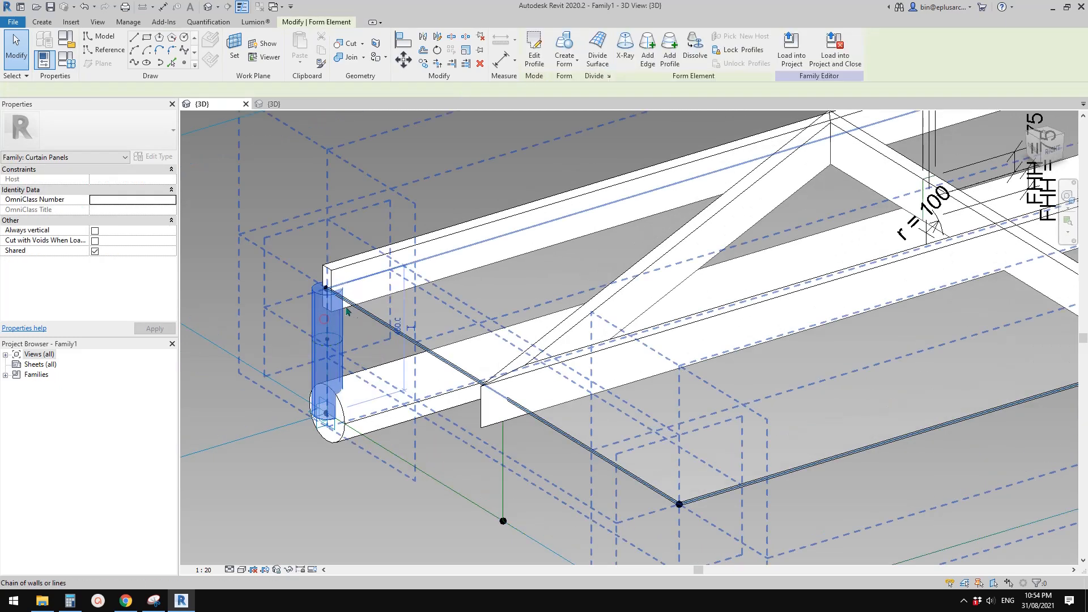
{"action": "scroll", "coordinate": [318, 340], "scroll_direction": "up", "scroll_amount": 2}
{"action": "middle_click_drag", "start_coordinate": [358, 364], "coordinate": [335, 355]}
{"action": "left_click", "coordinate": [335, 355]}
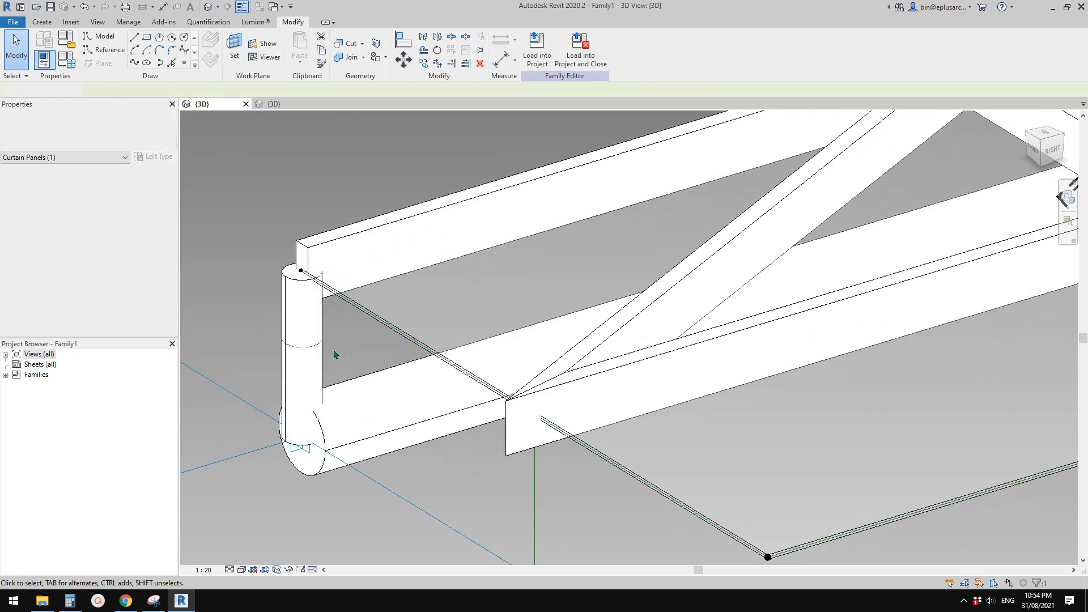
{"action": "left_click", "coordinate": [296, 313]}
{"action": "middle_click_drag", "start_coordinate": [369, 297], "coordinate": [374, 300]}
{"action": "scroll", "coordinate": [357, 305], "scroll_direction": "down", "scroll_amount": 2}
{"action": "scroll", "coordinate": [347, 317], "scroll_direction": "up", "scroll_amount": 1}
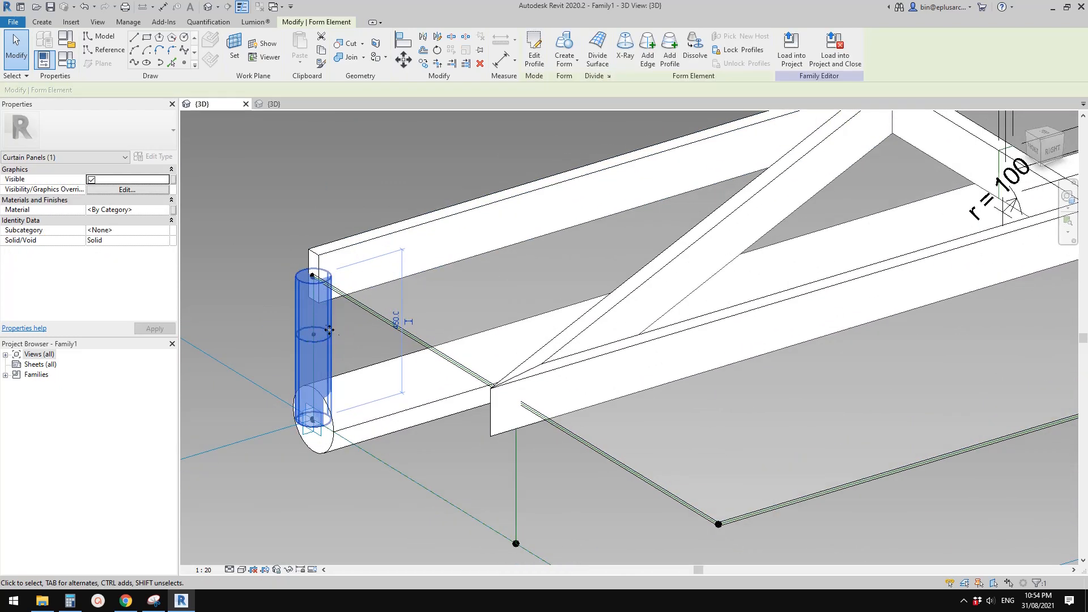
{"action": "left_click", "coordinate": [348, 325]}
{"action": "left_click", "coordinate": [308, 319]}
{"action": "key", "text": "Escape"}
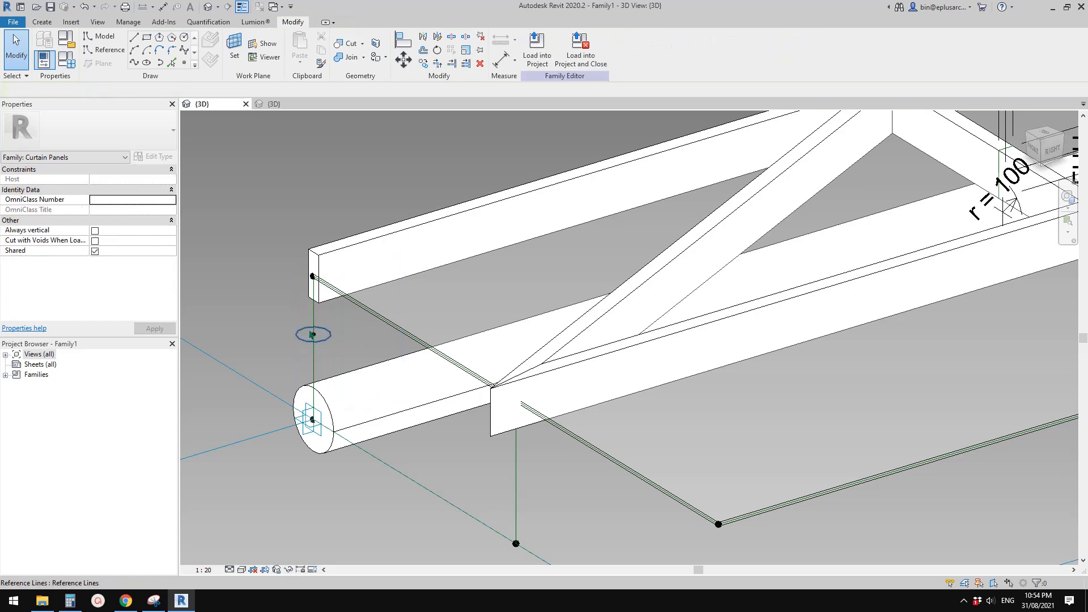
- Load the curtain panel without the post into the mass family, overwriting the existing version of Family1
{"action": "scroll", "coordinate": [232, 385], "scroll_direction": "down", "scroll_amount": 4}
{"action": "left_click", "coordinate": [536, 58]}
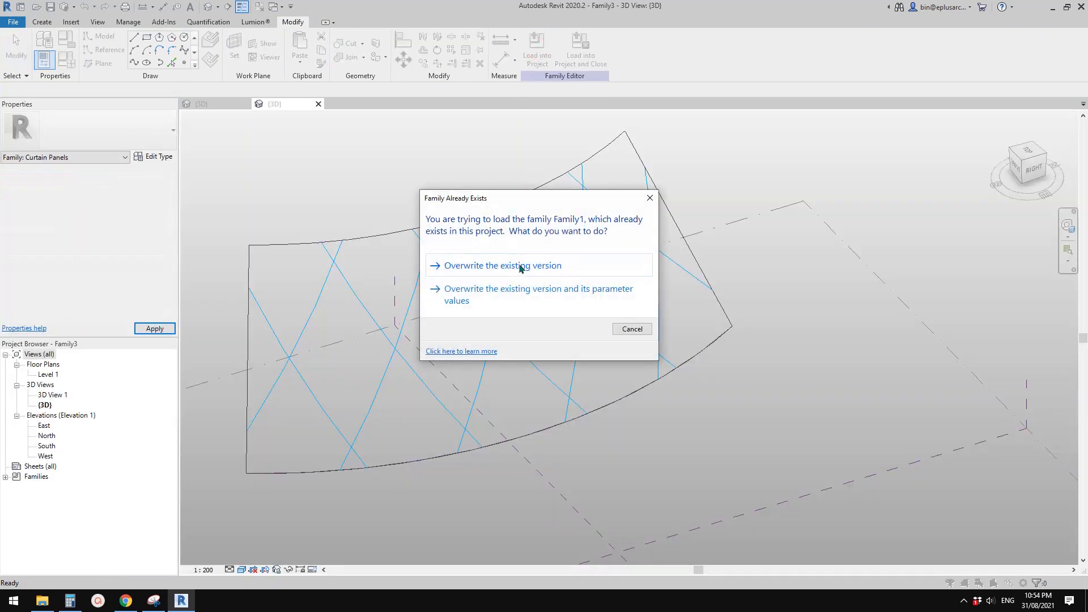
{"action": "left_click", "coordinate": [520, 267]}
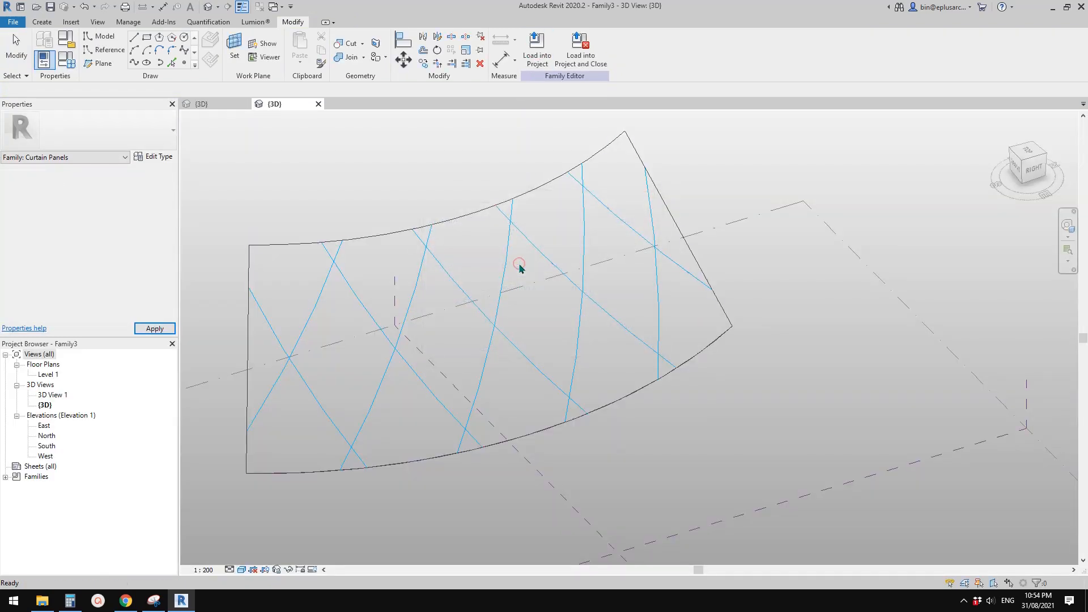
- Apply the Rectangle pattern's Family1 panel to the divided surface of the mass
{"action": "left_click", "coordinate": [444, 263]}
{"action": "left_click", "coordinate": [91, 130]}
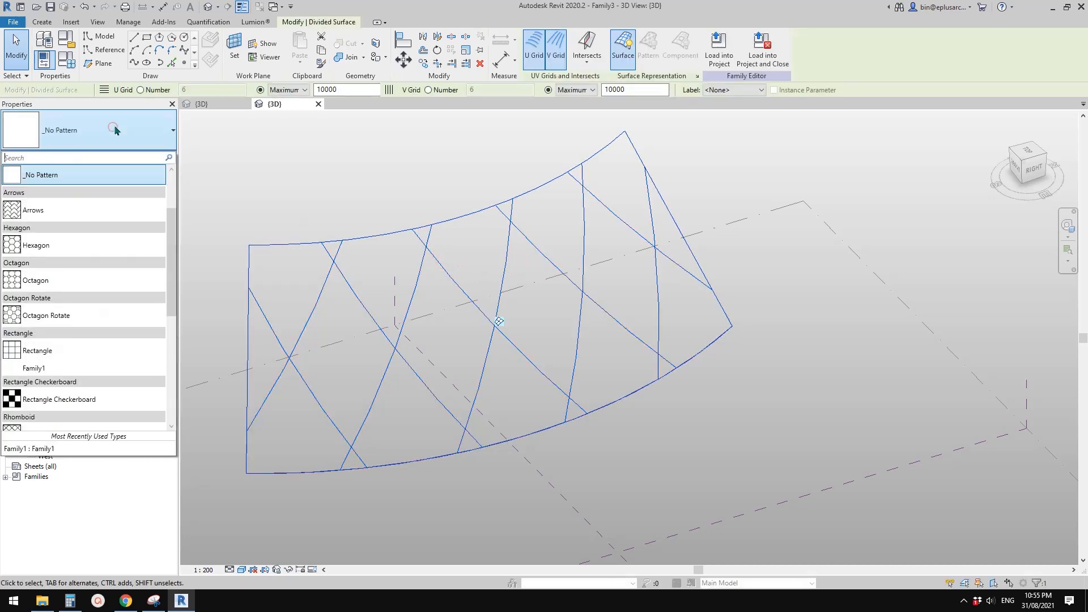
{"action": "left_click", "coordinate": [39, 369]}
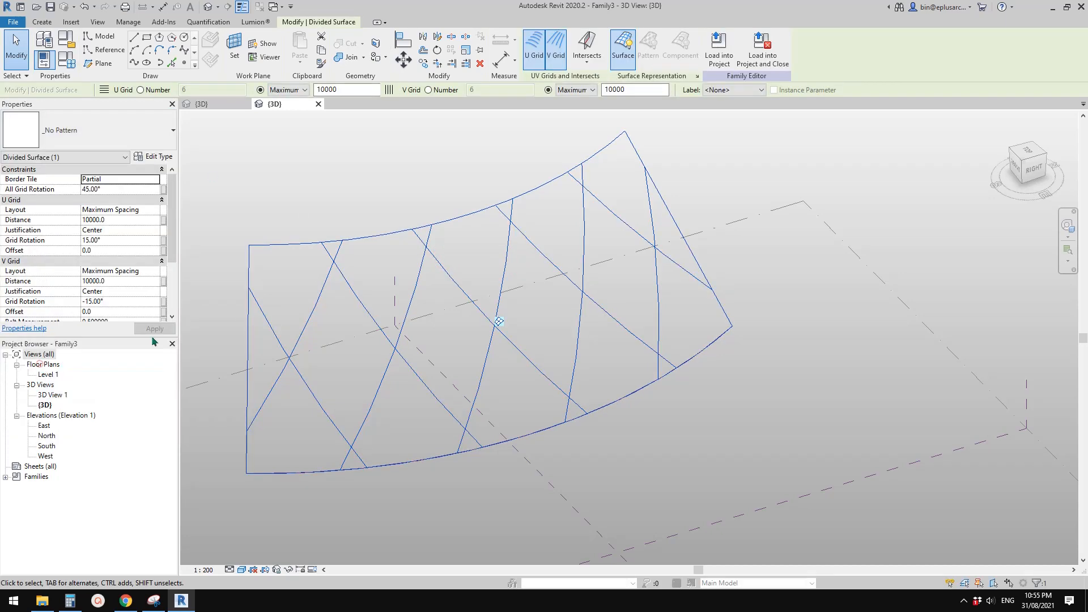
{"action": "left_click", "coordinate": [215, 325]}
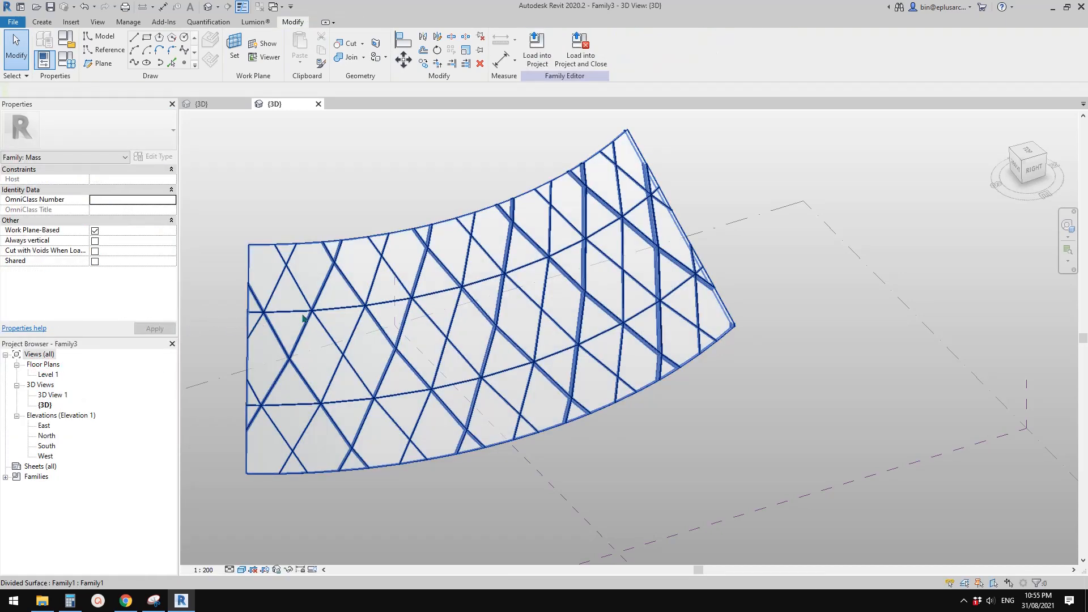
- Back in the curtain panel family, copy the circular post profile with its reference point to beside the vertical reference line
{"action": "left_click", "coordinate": [226, 106]}
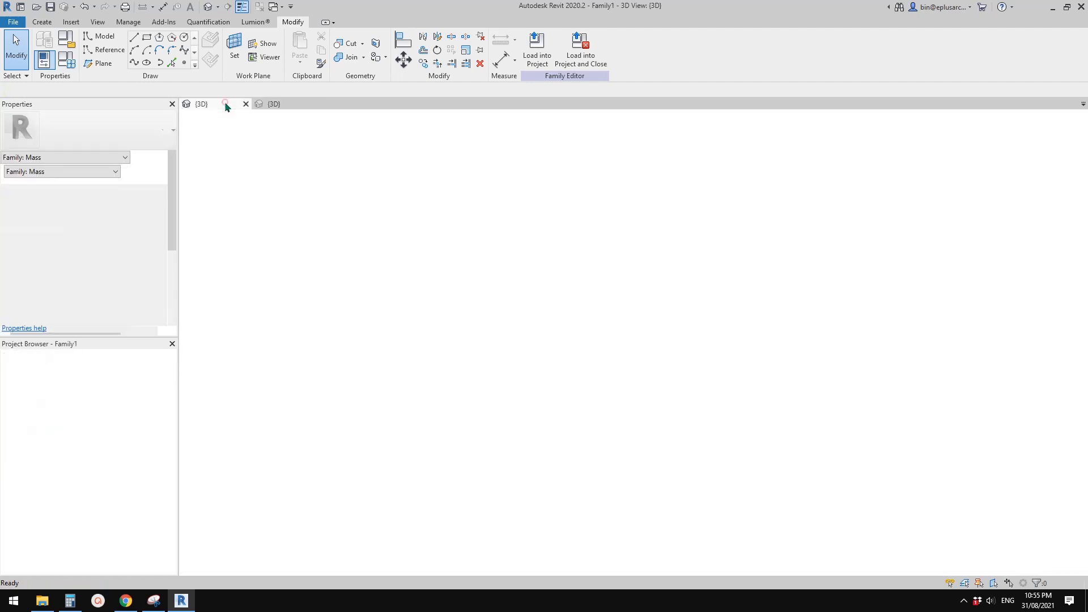
{"action": "scroll", "coordinate": [365, 374], "scroll_direction": "up", "scroll_amount": 6}
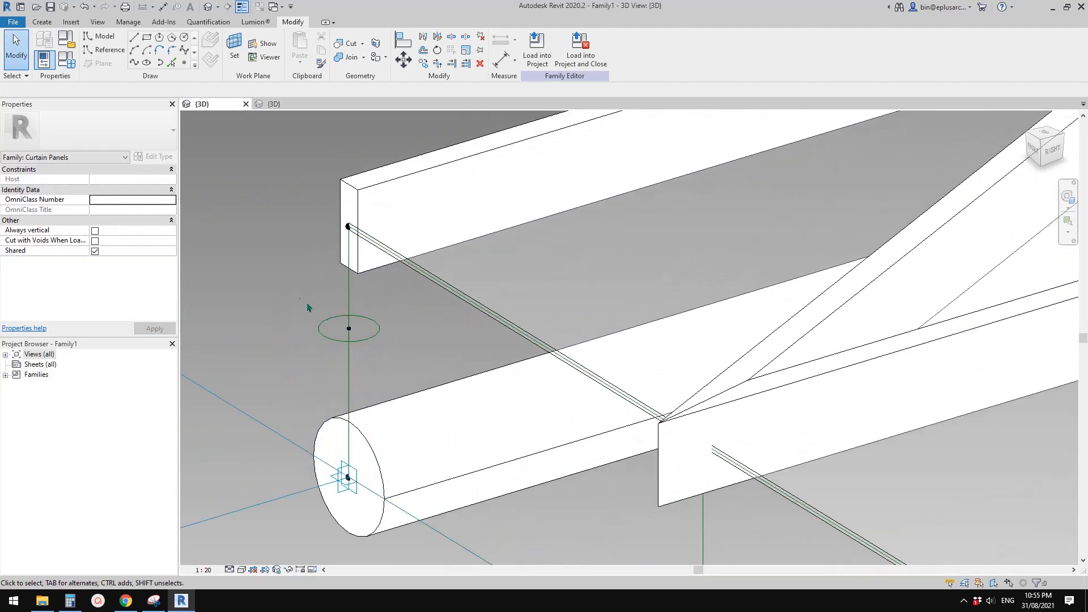
{"action": "left_click_drag", "start_coordinate": [297, 291], "coordinate": [417, 358]}
{"action": "middle_click_drag", "start_coordinate": [334, 339], "coordinate": [380, 321]}
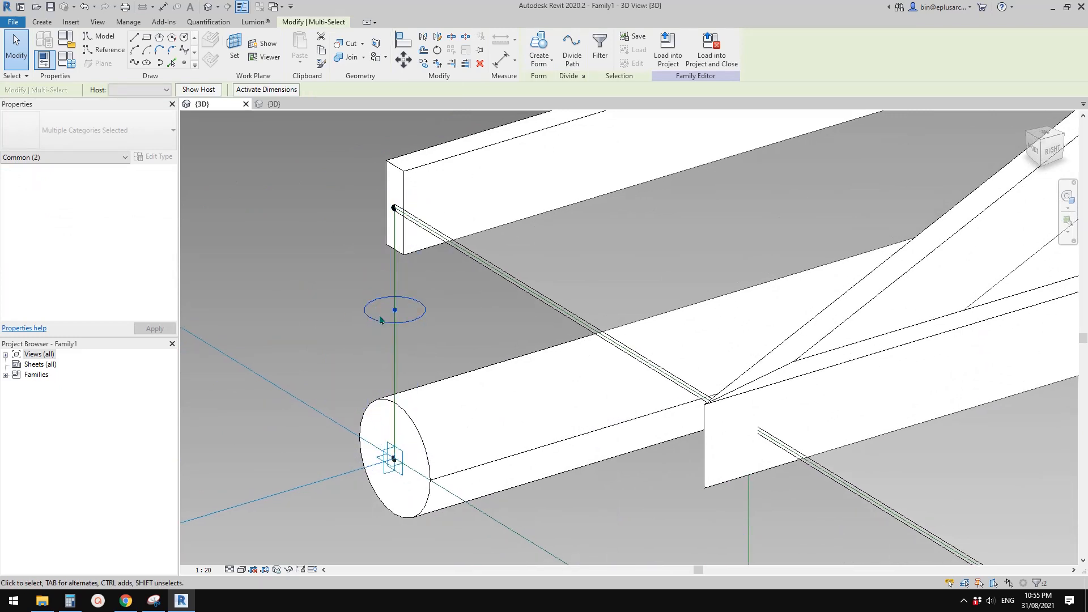
{"action": "key", "text": "c"}
{"action": "key", "text": "o"}
{"action": "left_click", "coordinate": [394, 310]}
{"action": "left_click", "coordinate": [303, 295]}
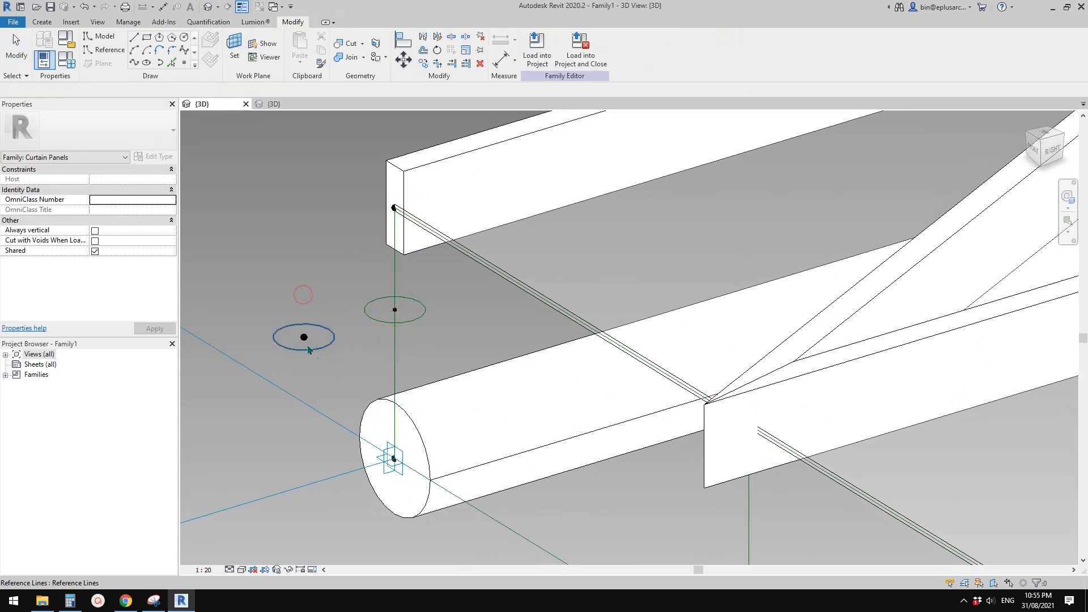
- Rehost the copied profile's reference point onto the vertical reference line, below the original circle
{"action": "left_click", "coordinate": [304, 338]}
{"action": "left_click", "coordinate": [574, 48]}
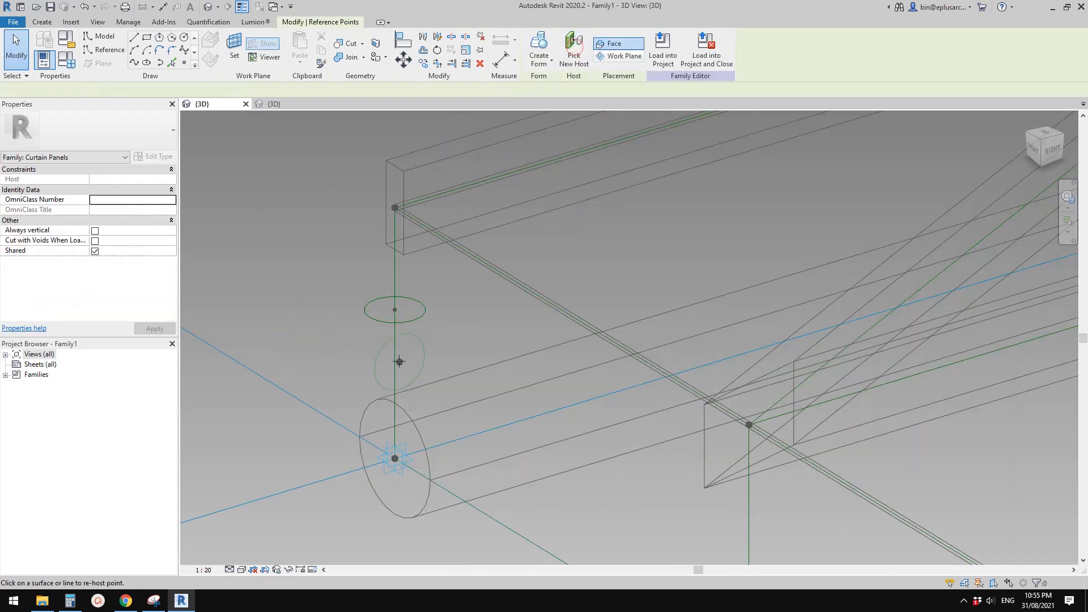
{"action": "left_click", "coordinate": [395, 361]}
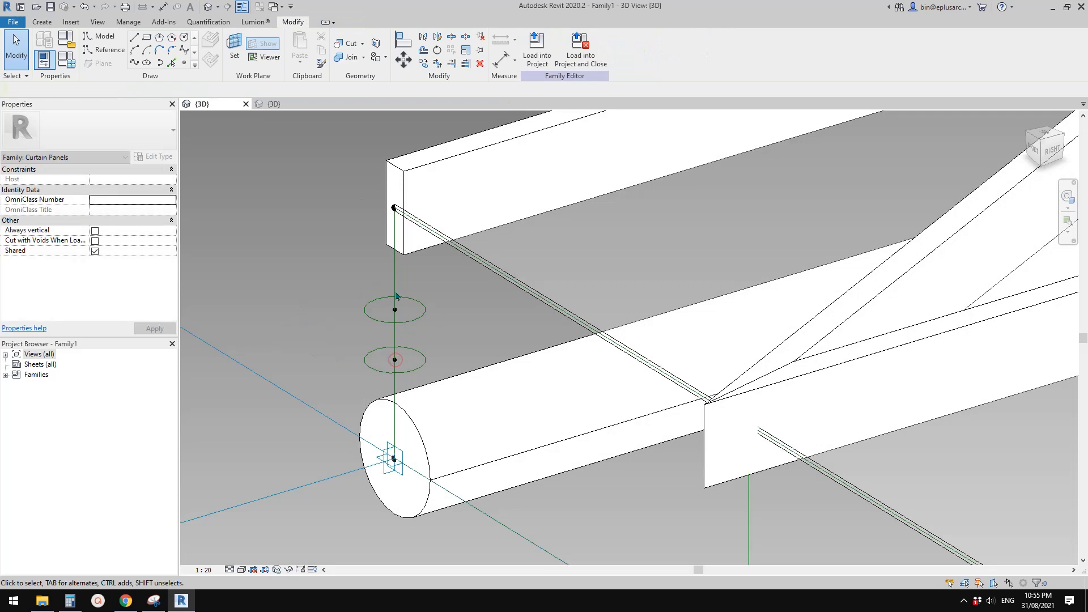
- Create a solid form between the two circular profiles on the vertical reference line
{"action": "left_click", "coordinate": [426, 362]}
{"action": "left_click", "coordinate": [424, 313], "text": "ctrl"}
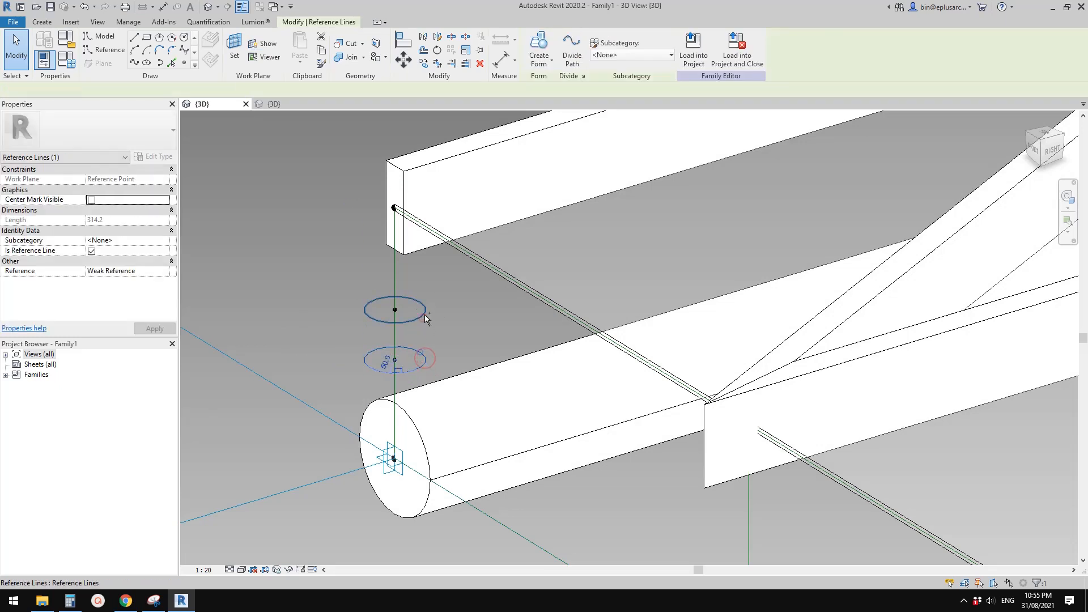
{"action": "left_click", "coordinate": [553, 49]}
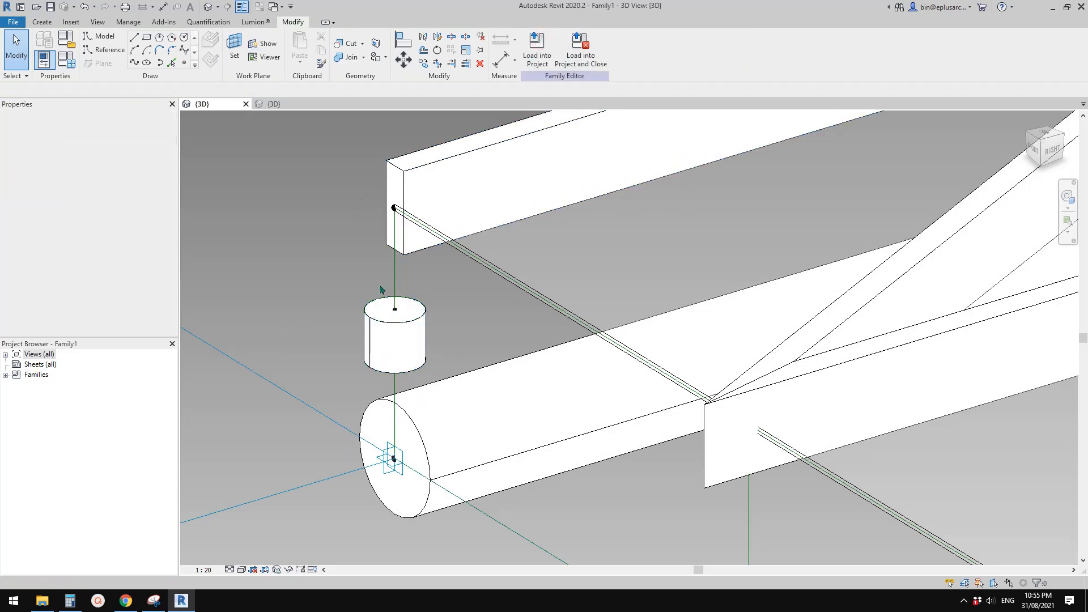
- Stretch the round post by moving its upper and lower profile points to the two ends of the vertical reference line
{"action": "left_click", "coordinate": [395, 309]}
{"action": "left_click_drag", "start_coordinate": [395, 309], "coordinate": [395, 208]}
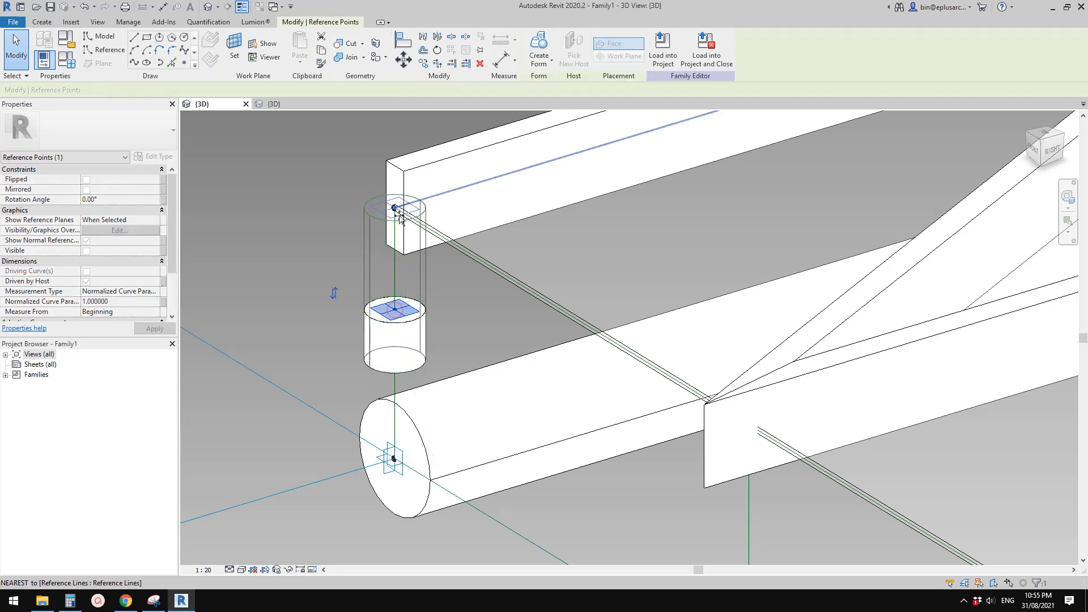
{"action": "left_click", "coordinate": [332, 330]}
{"action": "left_click_drag", "start_coordinate": [331, 330], "coordinate": [404, 374]}
{"action": "middle_click_drag", "start_coordinate": [457, 350], "coordinate": [457, 287], "text": "shift"}
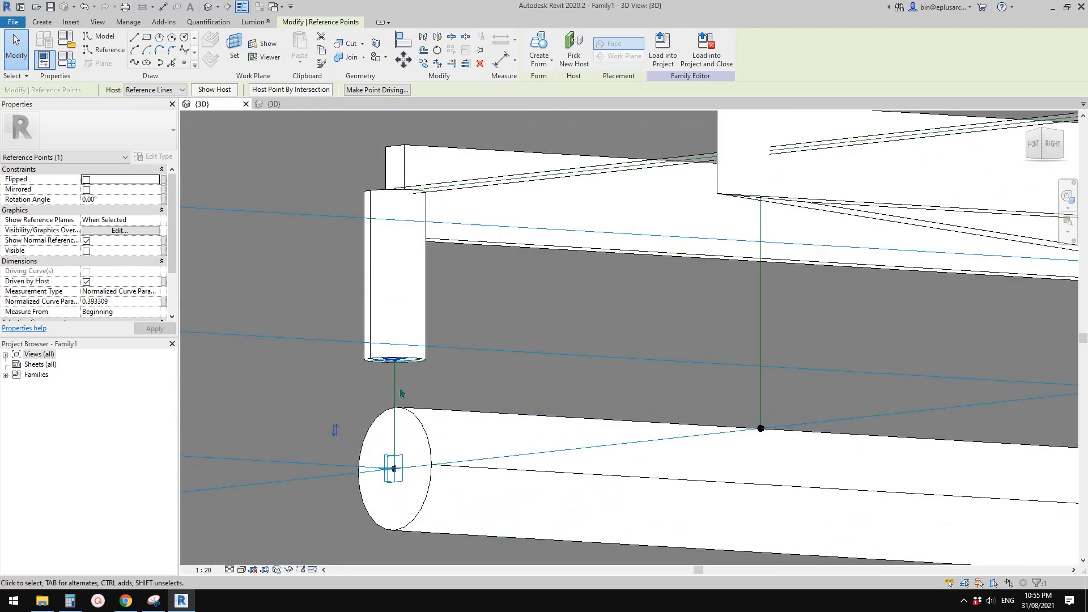
{"action": "left_click_drag", "start_coordinate": [393, 360], "coordinate": [399, 474]}
{"action": "scroll", "coordinate": [480, 446], "scroll_direction": "down", "scroll_amount": 3}
{"action": "left_click", "coordinate": [432, 380]}
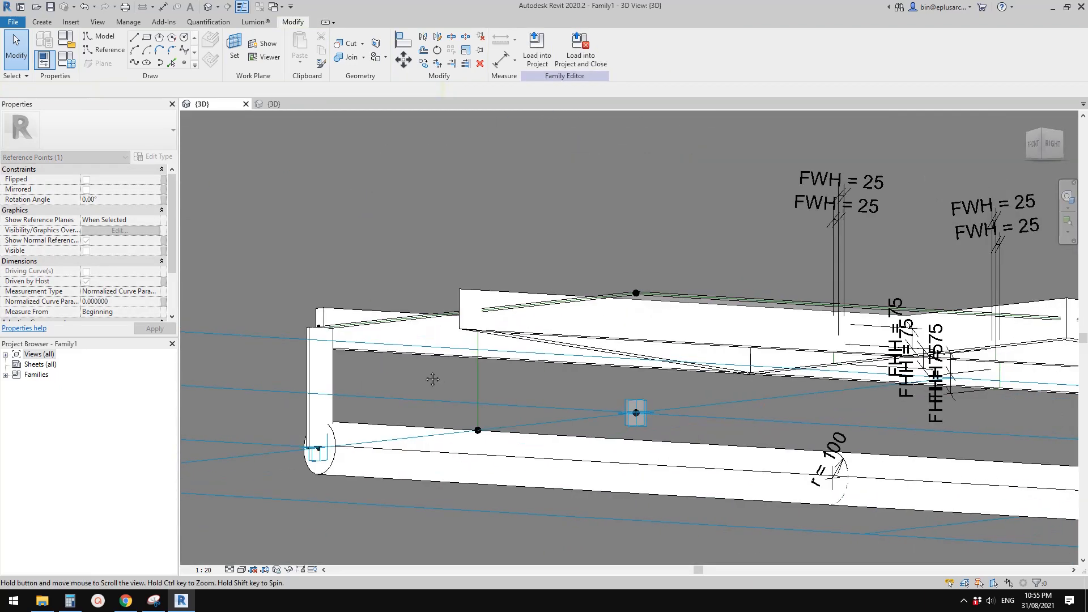
- Reload the curtain panel with the rebuilt post into the mass family, overwriting the existing version
{"action": "middle_click_drag", "start_coordinate": [432, 379], "coordinate": [444, 471], "text": "shift"}
{"action": "left_click", "coordinate": [539, 51]}
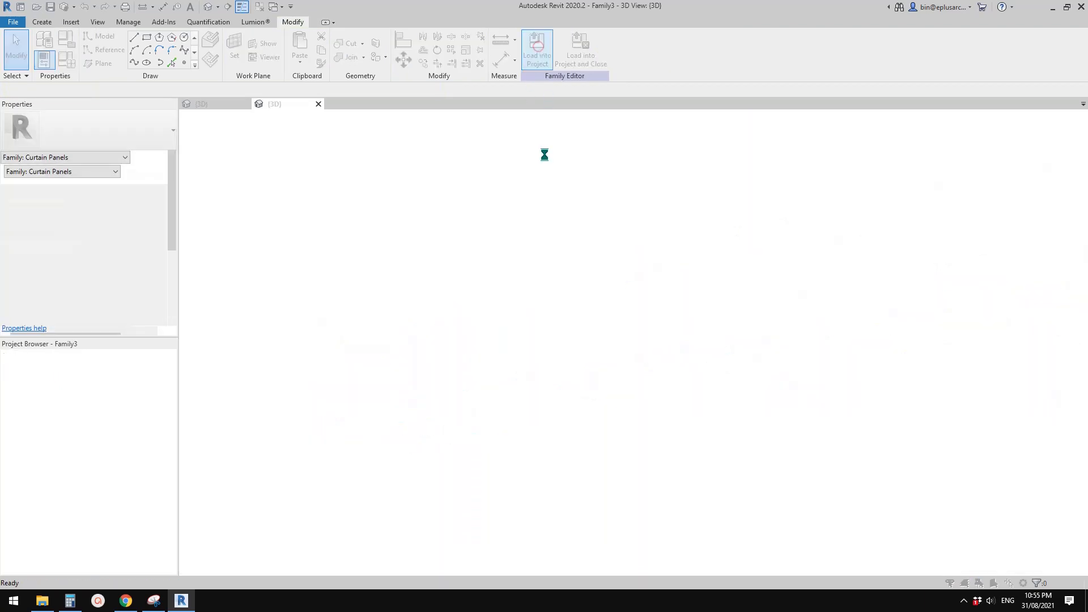
{"action": "left_click", "coordinate": [519, 265]}
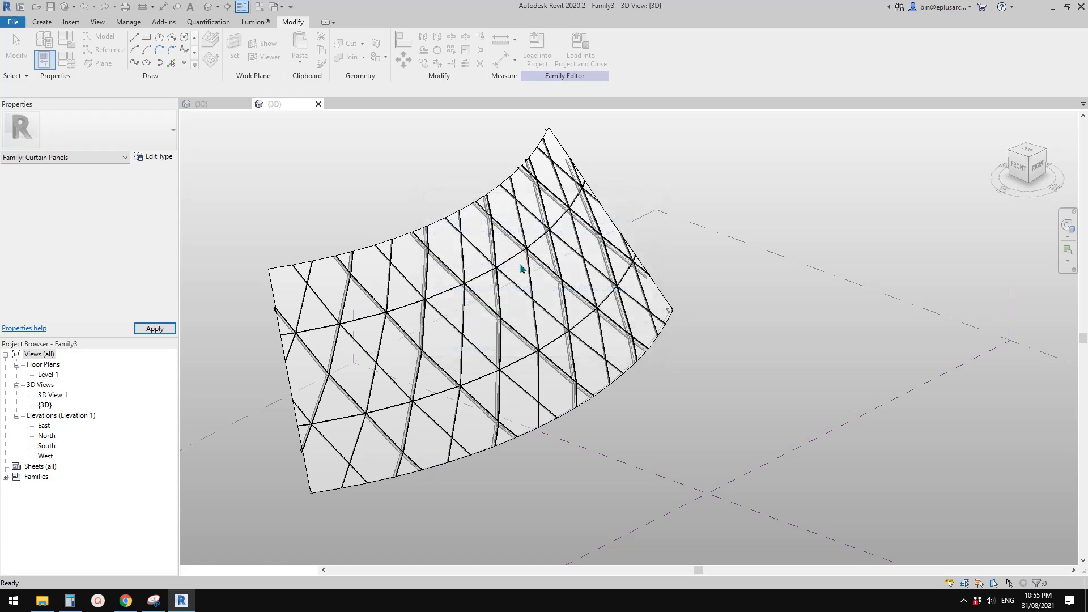
{"action": "left_click", "coordinate": [521, 269]}
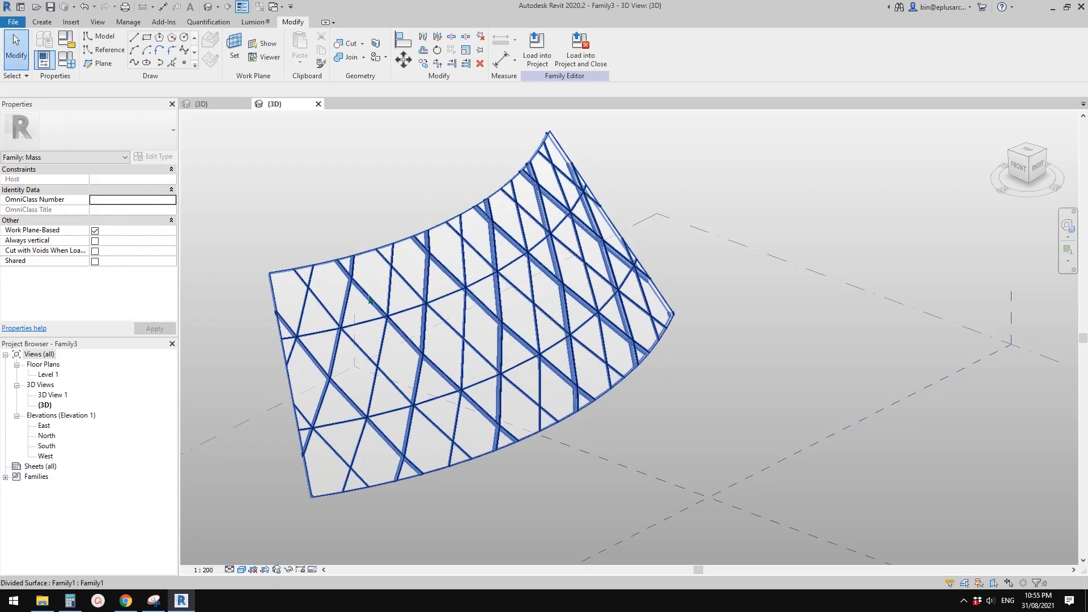
- Examine the diagrid tubes and frames on the panelled surface from a low angle, close up and as a whole
{"action": "middle_click_drag", "start_coordinate": [521, 268], "coordinate": [524, 369], "text": "shift"}
{"action": "scroll", "coordinate": [496, 297], "scroll_direction": "up", "scroll_amount": 2}
{"action": "scroll", "coordinate": [416, 262], "scroll_direction": "up", "scroll_amount": 3}
{"action": "middle_click_drag", "start_coordinate": [480, 241], "coordinate": [492, 267]}
{"action": "middle_click_drag", "start_coordinate": [488, 360], "coordinate": [486, 376]}
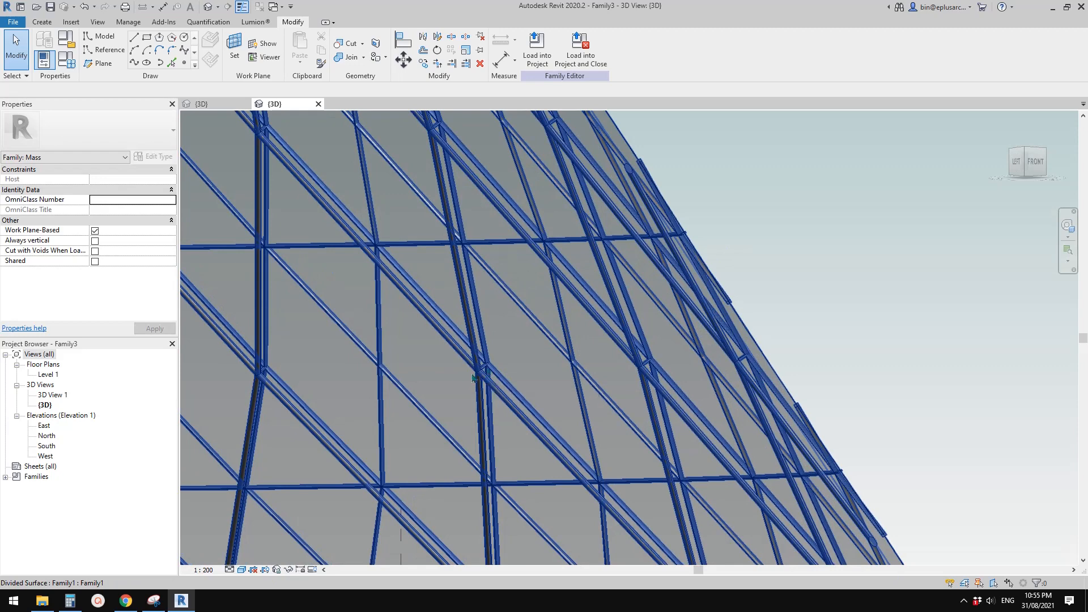
{"action": "scroll", "coordinate": [473, 378], "scroll_direction": "down", "scroll_amount": 5}
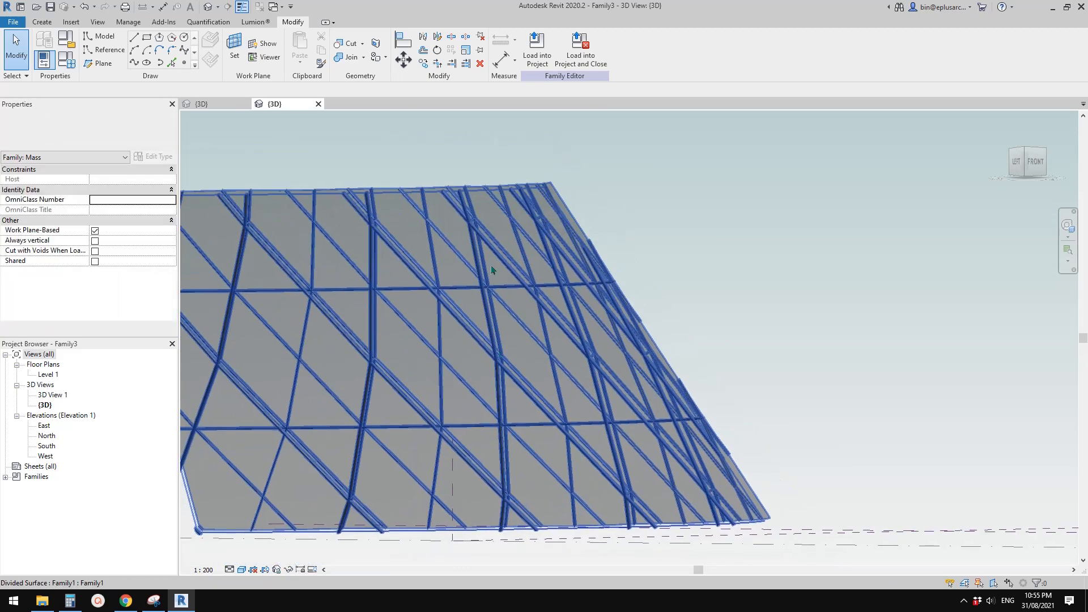
- Set the maximum spacing distance of both the U grid and the V grid on the divided surface to 5000
{"action": "left_click", "coordinate": [483, 253]}
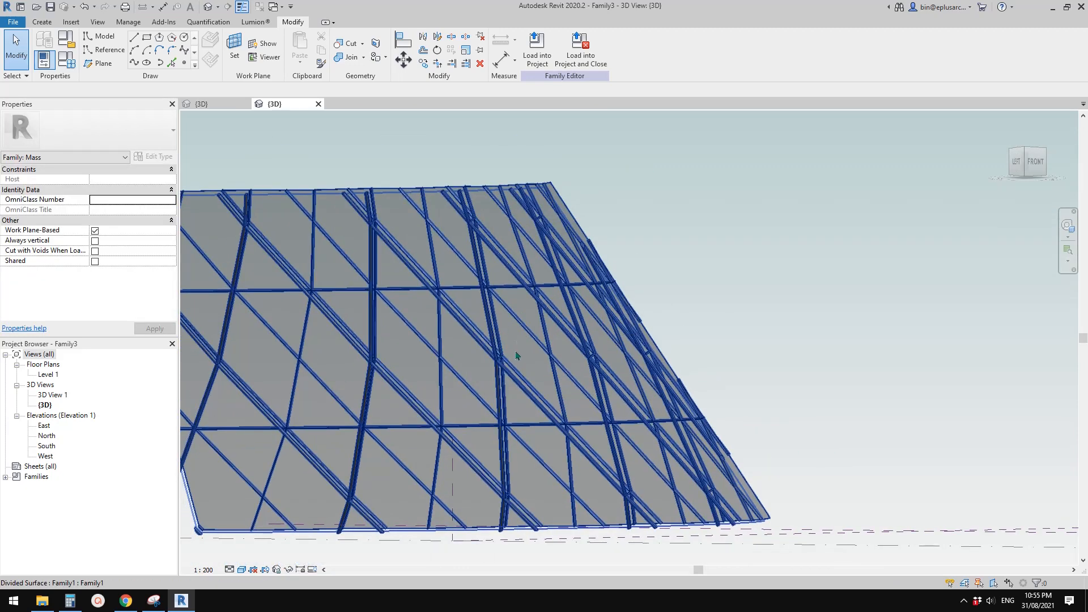
{"action": "middle_click_drag", "start_coordinate": [516, 356], "coordinate": [373, 390], "text": "shift"}
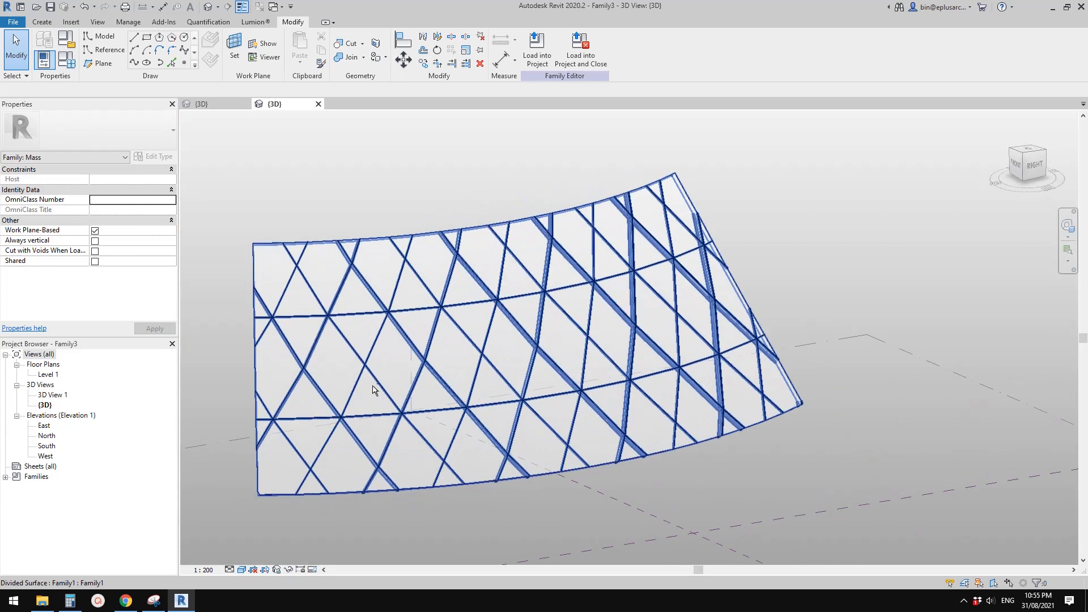
{"action": "left_click", "coordinate": [490, 333]}
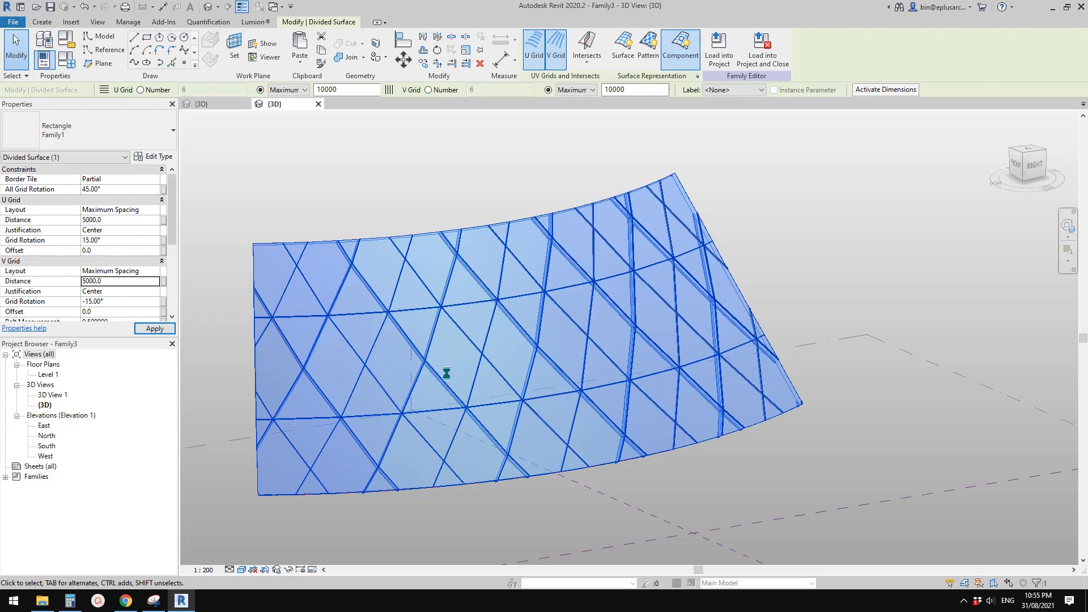
{"action": "middle_click_drag", "start_coordinate": [492, 356], "coordinate": [699, 340], "text": "shift"}
{"action": "left_click", "coordinate": [699, 339]}
{"action": "scroll", "coordinate": [527, 328], "scroll_direction": "up", "scroll_amount": 3}
{"action": "middle_click_drag", "start_coordinate": [533, 327], "coordinate": [641, 197], "text": "shift"}
{"action": "left_click", "coordinate": [612, 245]}
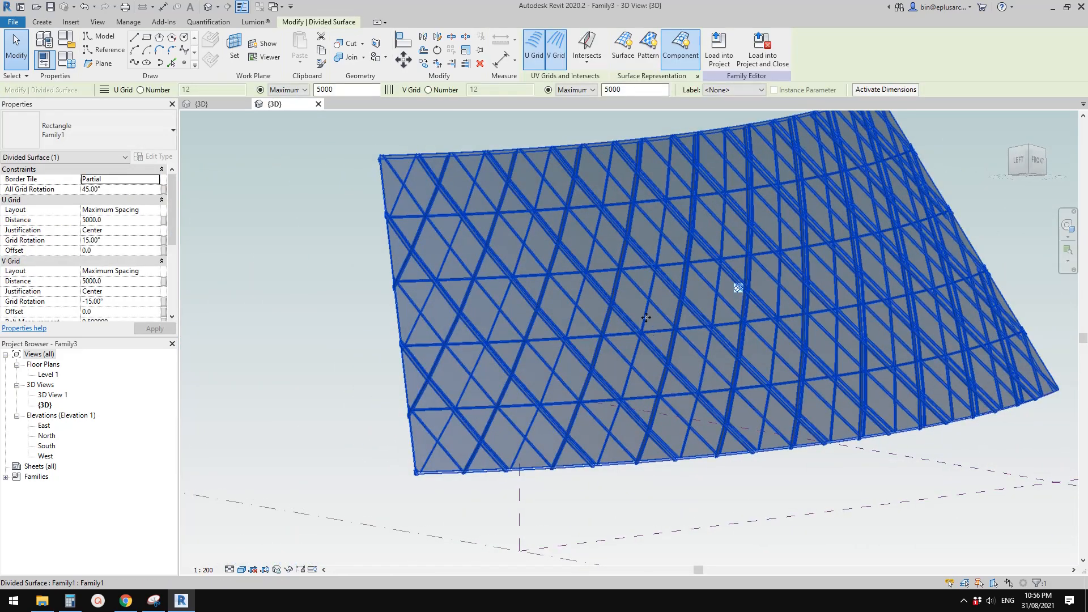
{"action": "scroll", "coordinate": [646, 318], "scroll_direction": "up", "scroll_amount": 4}
{"action": "key", "text": "Escape"}
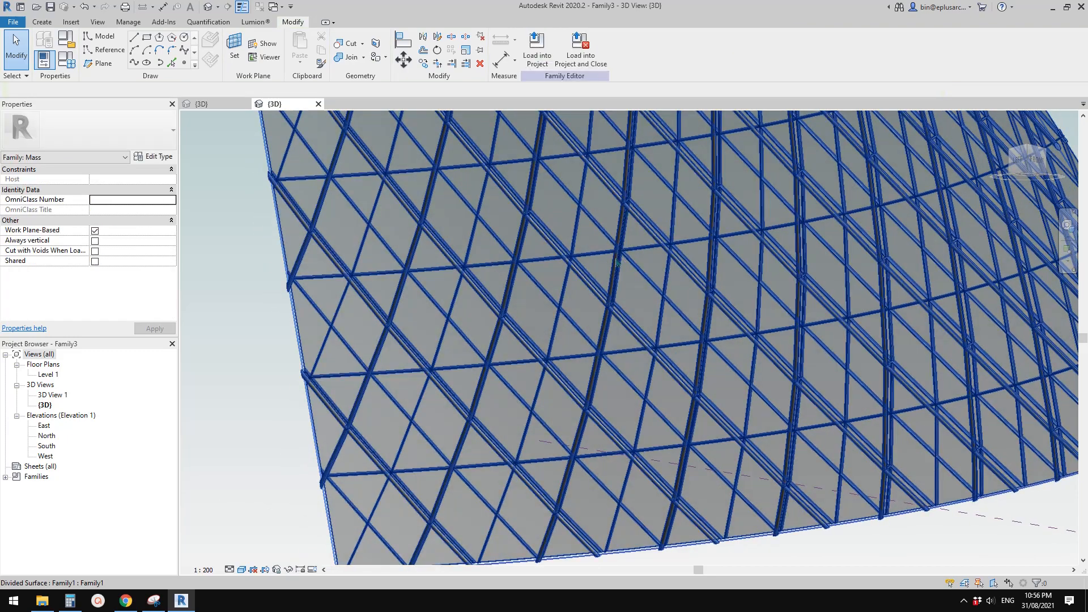
- Compare the denser diagrid with the marked-up reference photo in Snipping Tool, and return to the Revit model
{"action": "middle_click_drag", "start_coordinate": [617, 263], "coordinate": [593, 283], "text": "shift"}
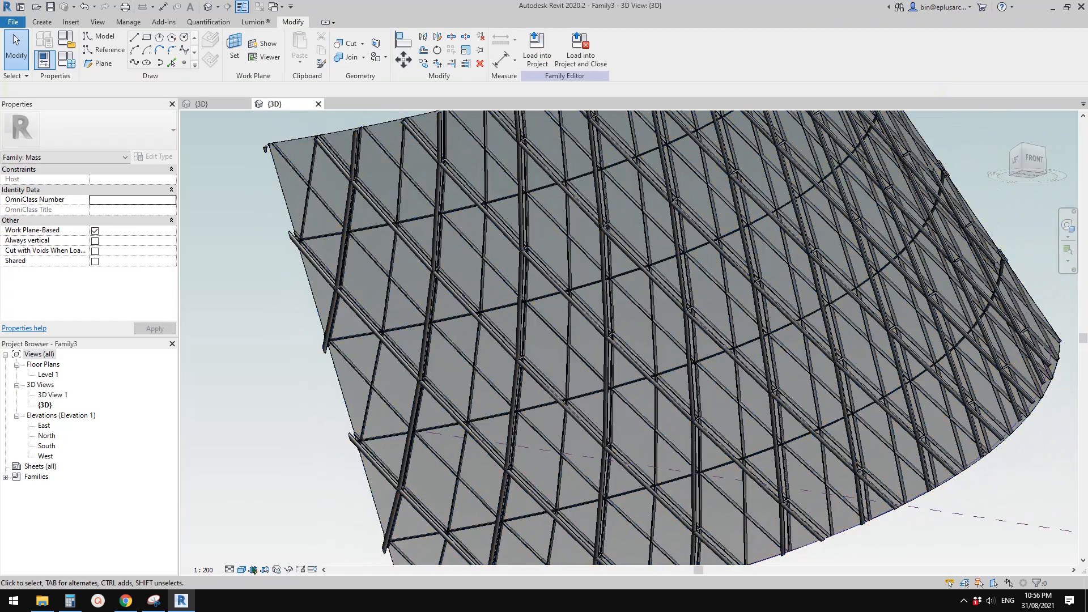
{"action": "left_click", "coordinate": [154, 600]}
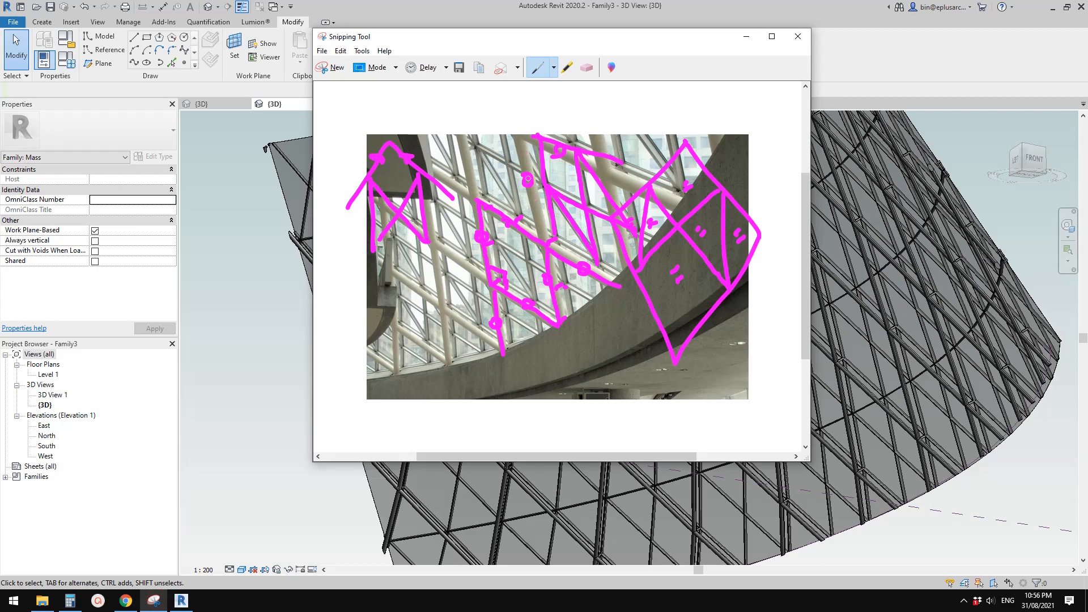
{"action": "left_click", "coordinate": [289, 264]}
{"action": "middle_click_drag", "start_coordinate": [605, 261], "coordinate": [605, 266]}
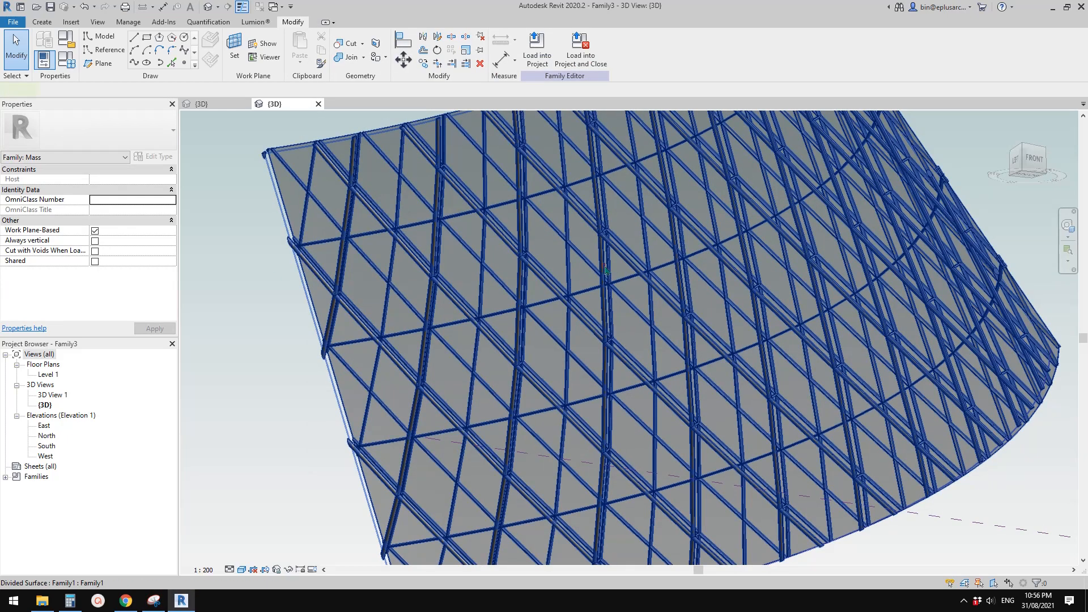
- Edit the Family1 panel type on the divided surface, setting FH to 200, FW to 75, OFS to 600 and r to 200
{"action": "left_click", "coordinate": [605, 266]}
{"action": "left_click", "coordinate": [154, 157]}
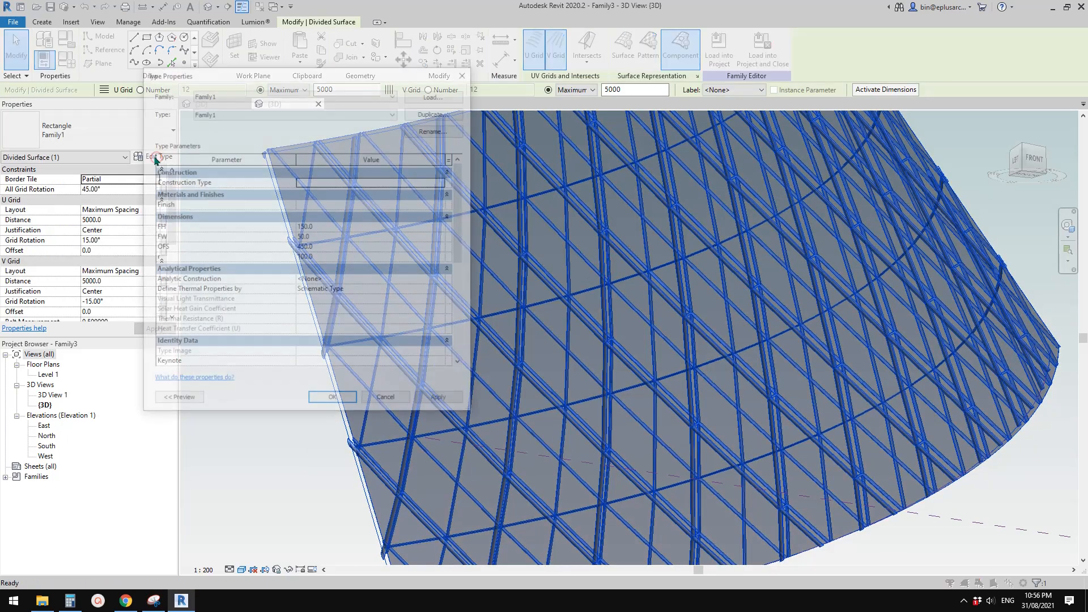
{"action": "left_click_drag", "start_coordinate": [300, 81], "coordinate": [198, 108]}
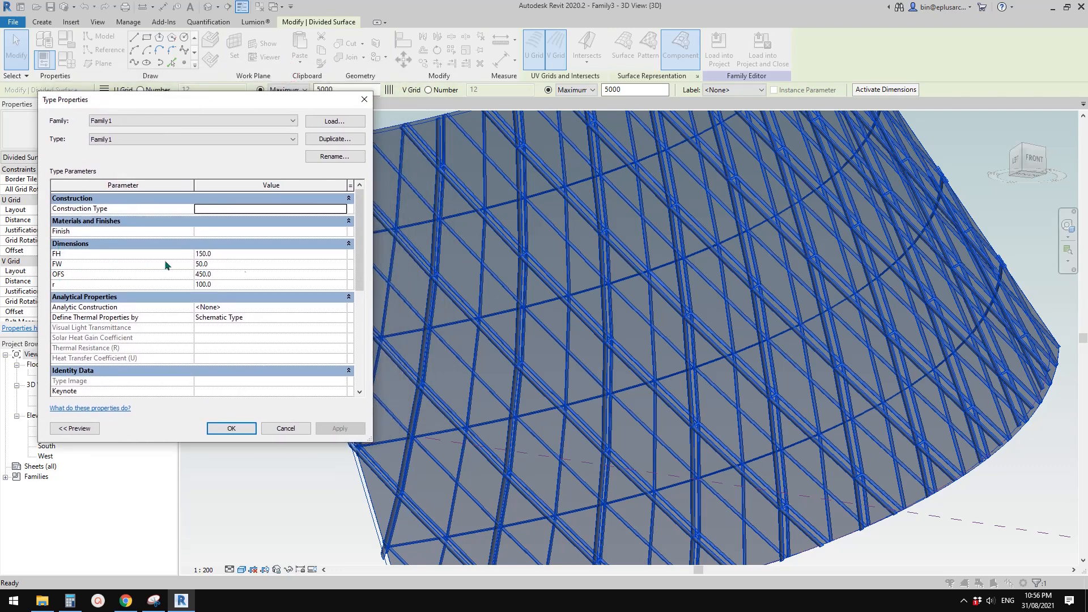
{"action": "left_click", "coordinate": [236, 282]}
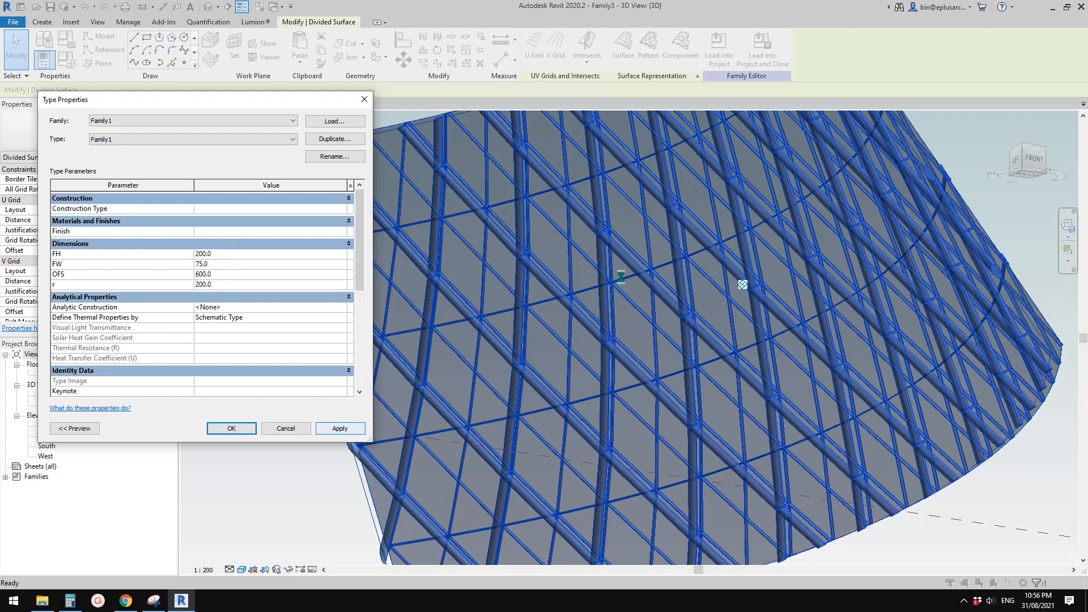
{"action": "left_click", "coordinate": [340, 428]}
{"action": "left_click", "coordinate": [240, 425]}
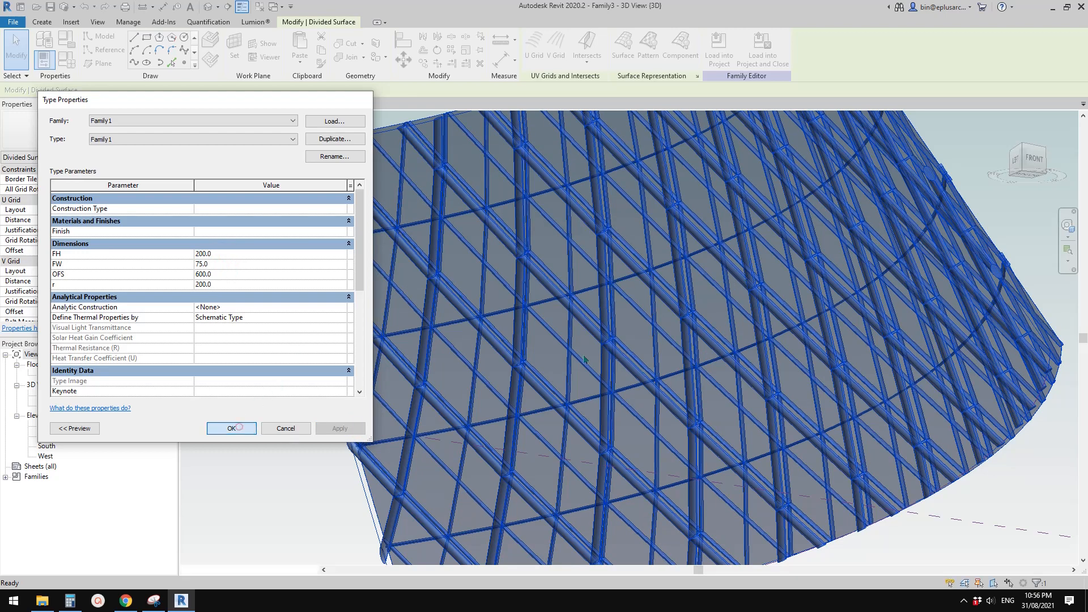
{"action": "middle_click_drag", "start_coordinate": [240, 425], "coordinate": [915, 374], "text": "shift"}
{"action": "key", "text": "Escape"}
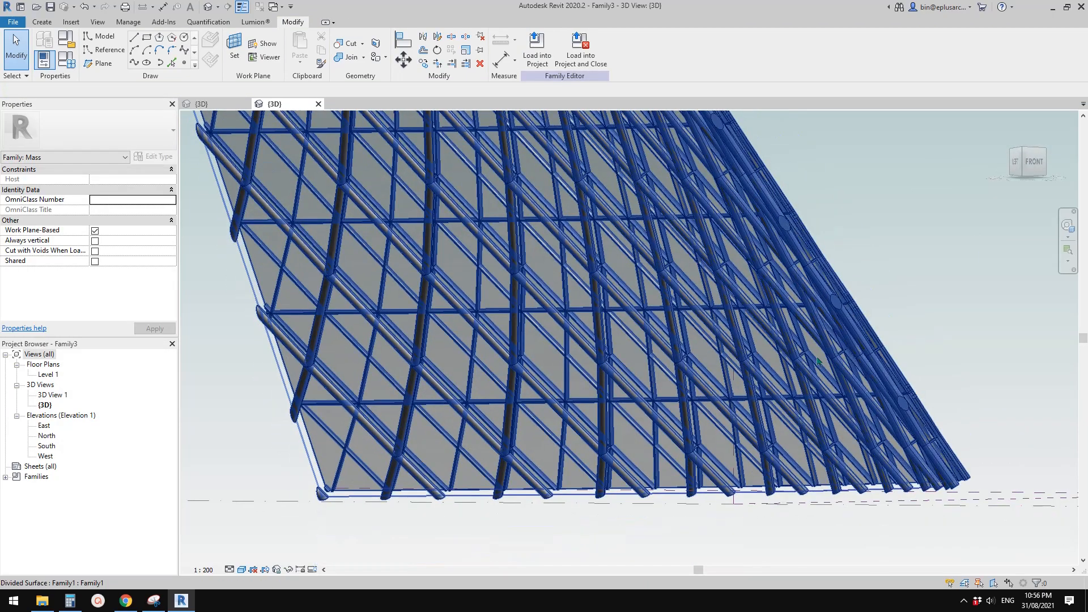
{"action": "middle_click_drag", "start_coordinate": [818, 361], "coordinate": [698, 375], "text": "shift"}
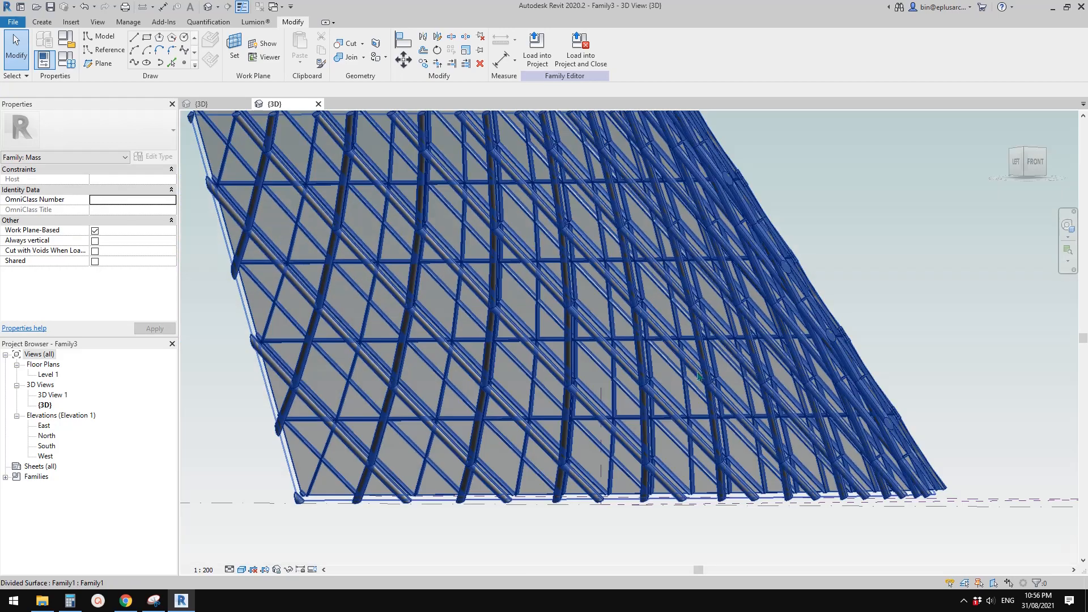
{"action": "middle_click_drag", "start_coordinate": [604, 375], "coordinate": [690, 345], "text": "shift"}
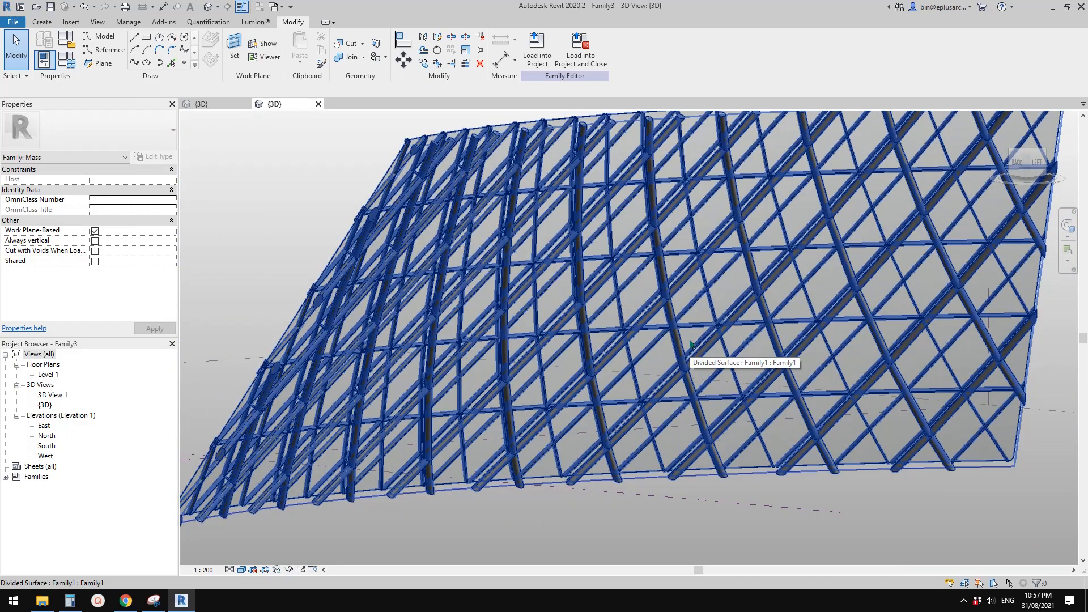